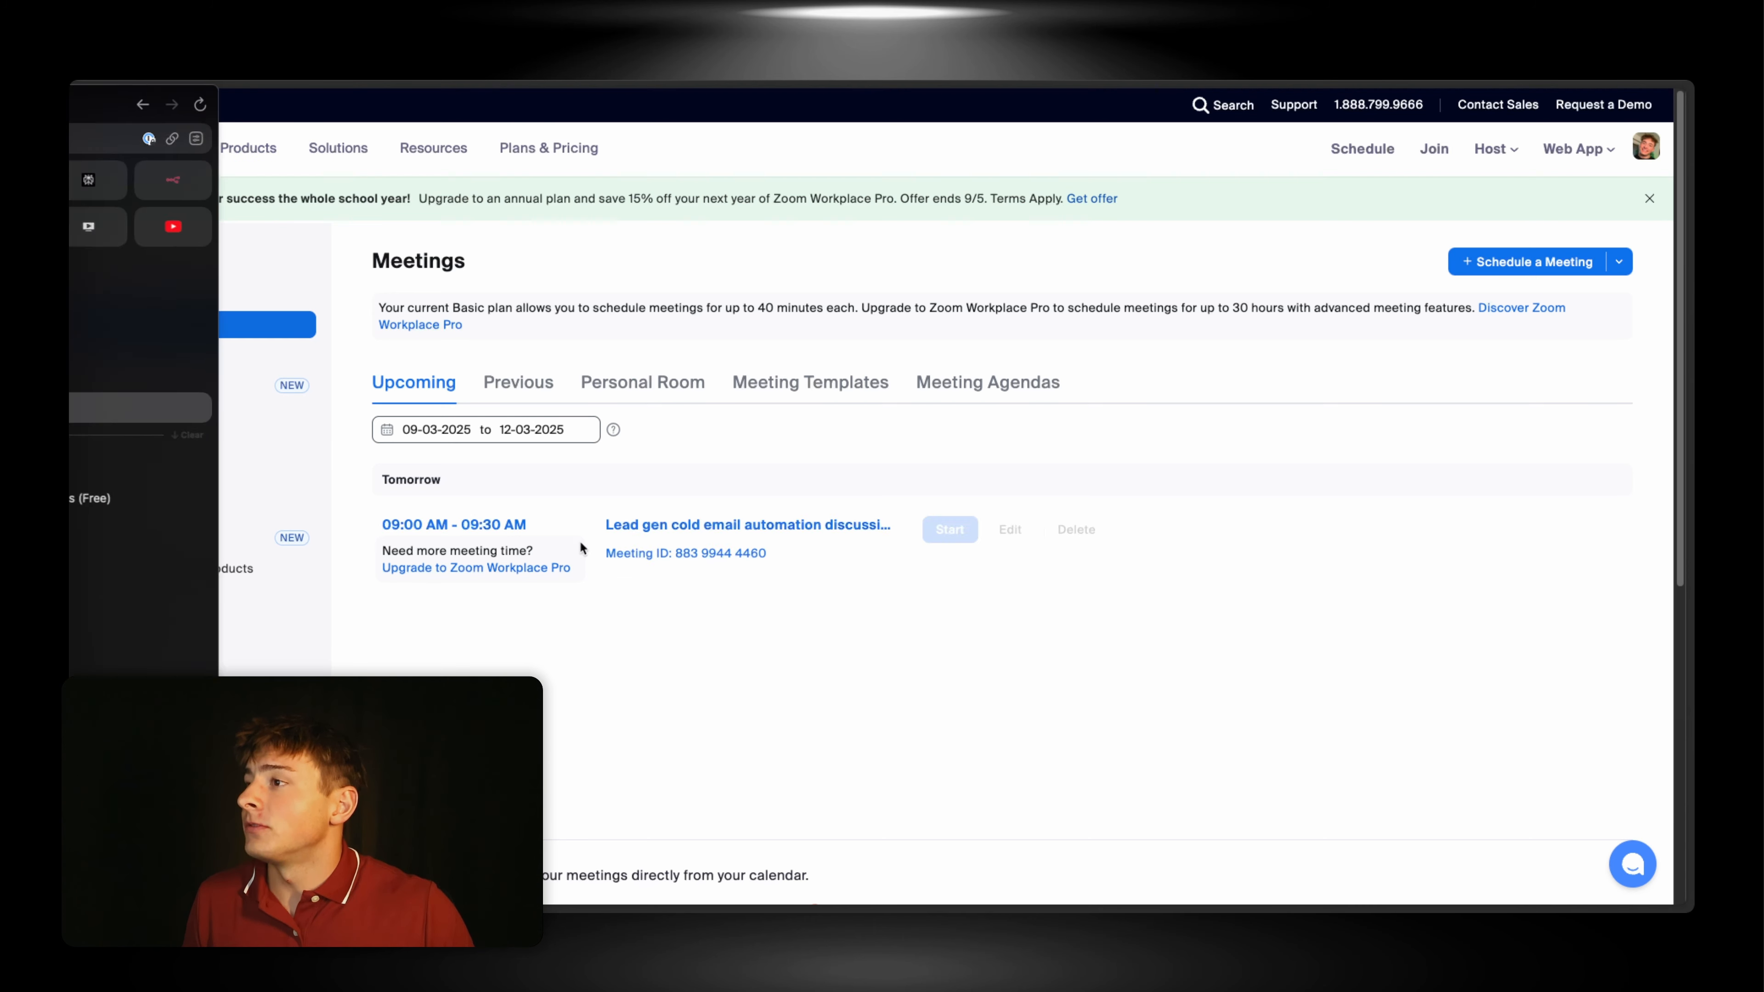
Step: Reload the Zoom meetings list and view the Thursday, September 4, 10:00 meeting event in Google Calendar
mouse_move(76, 324)
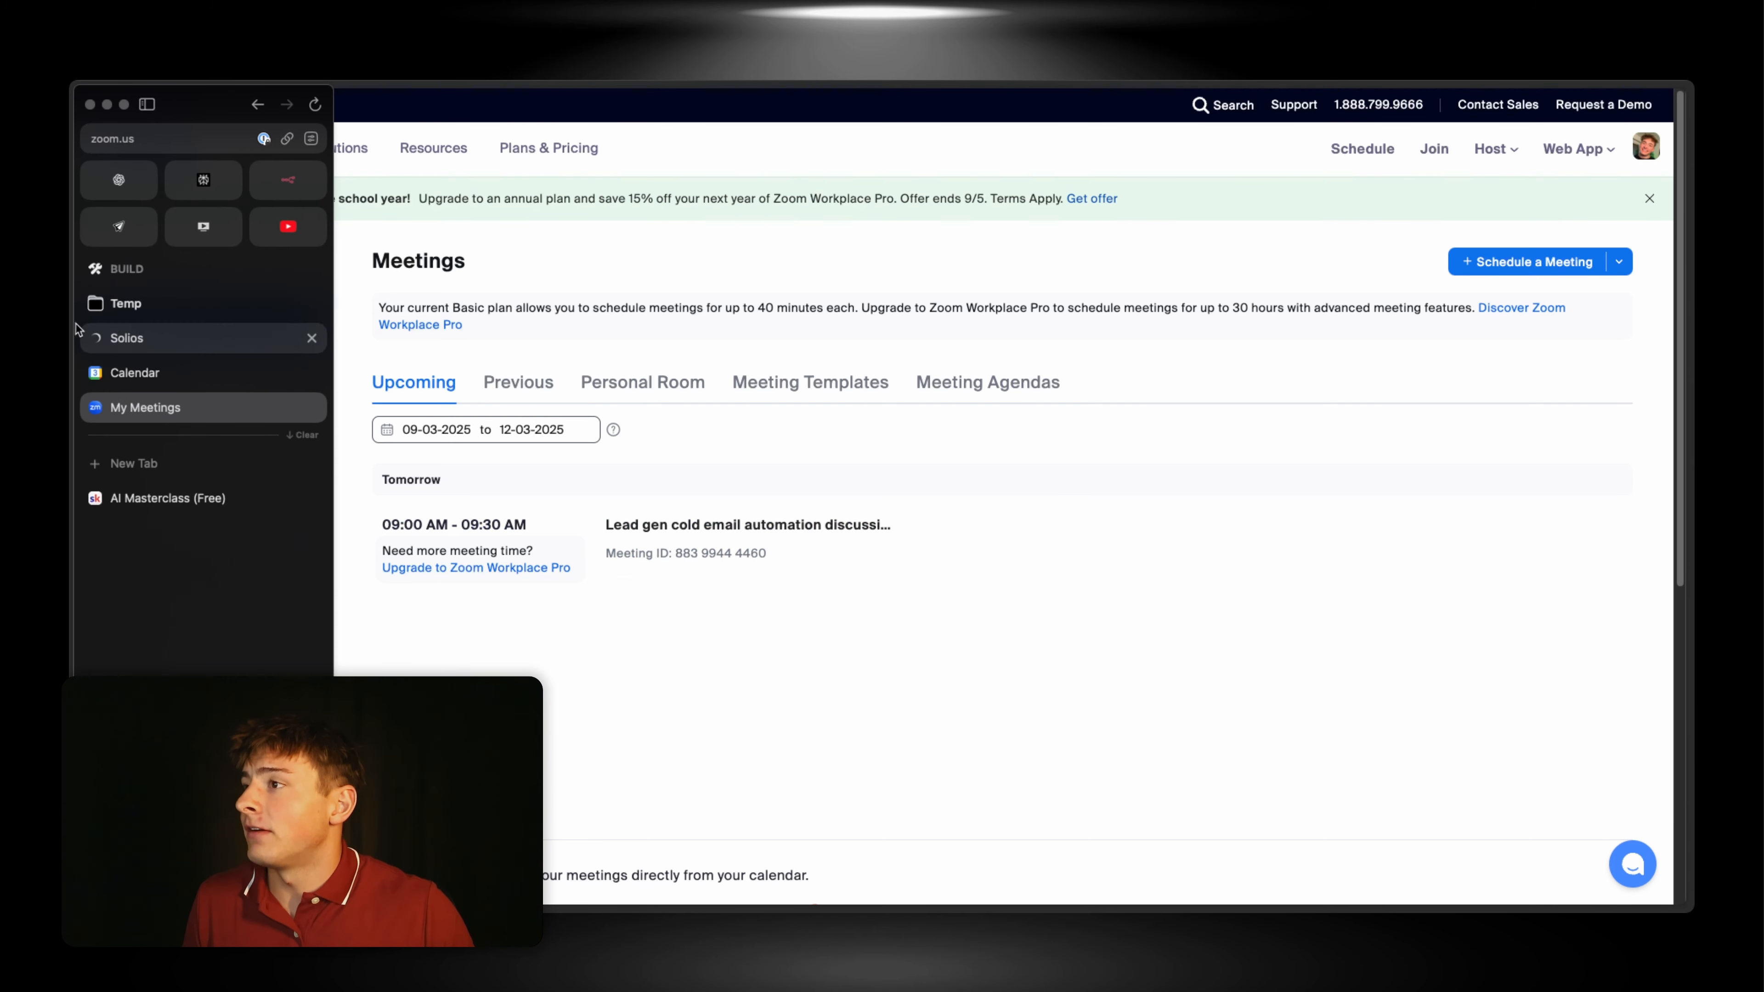
left_click(314, 106)
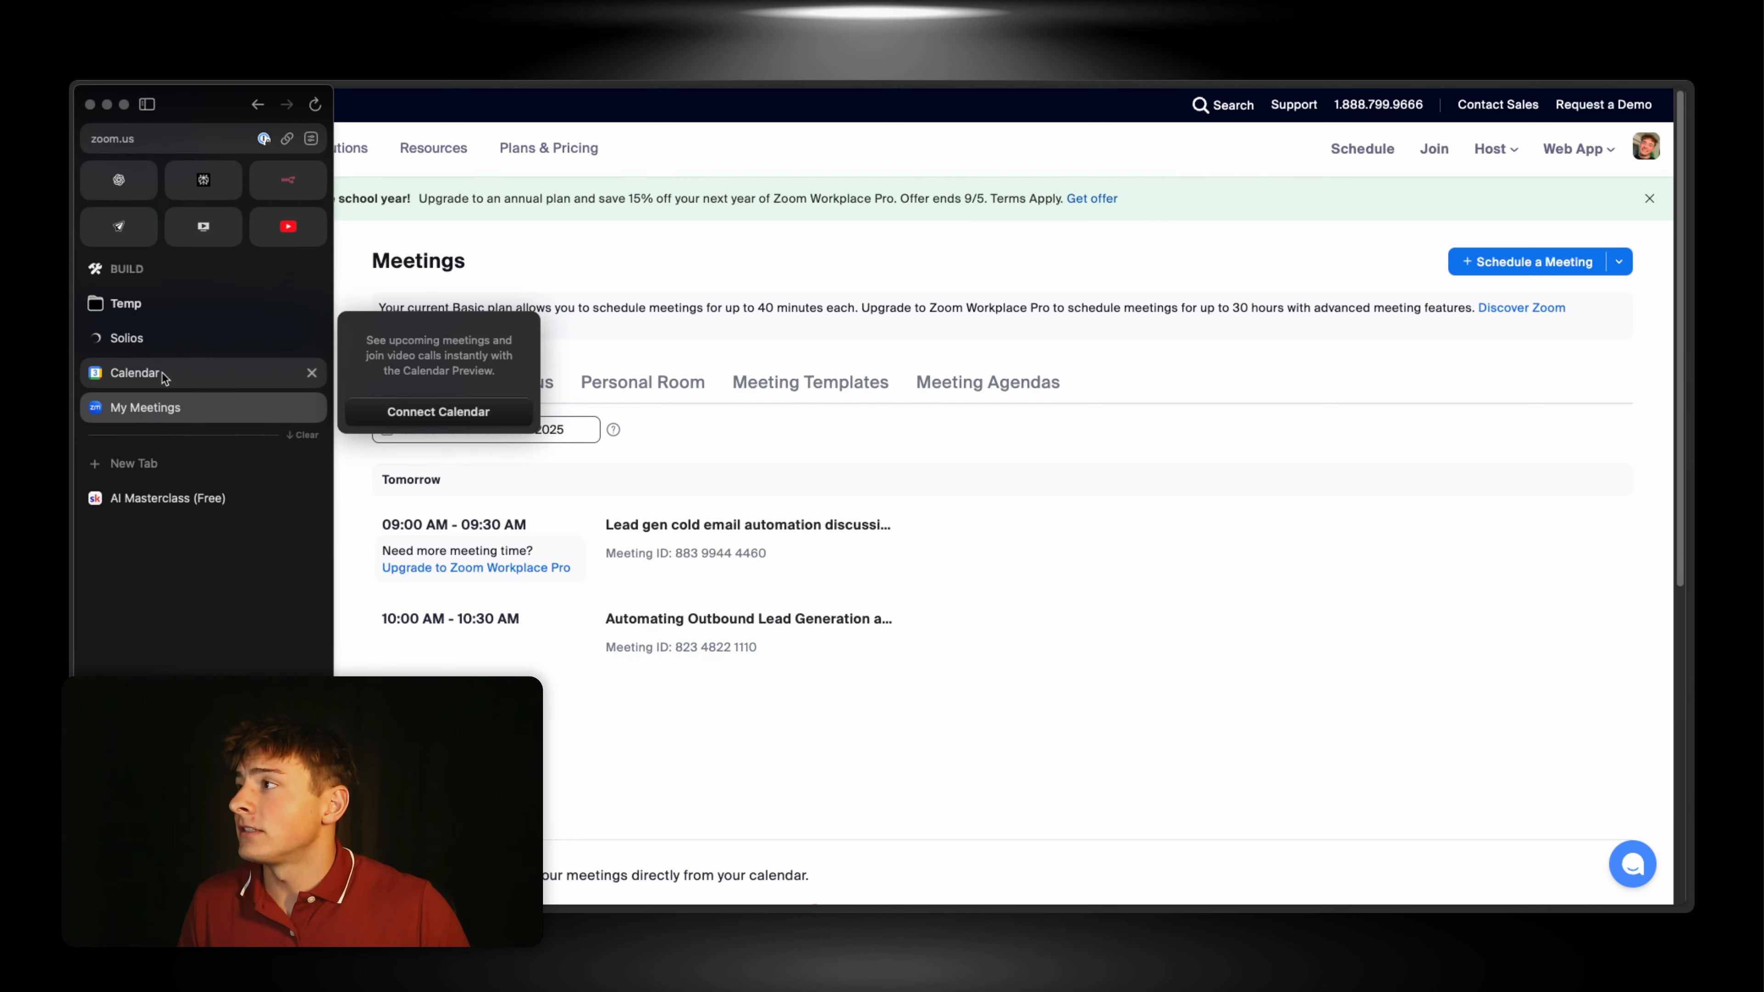
left_click(153, 373)
left_click(1160, 650)
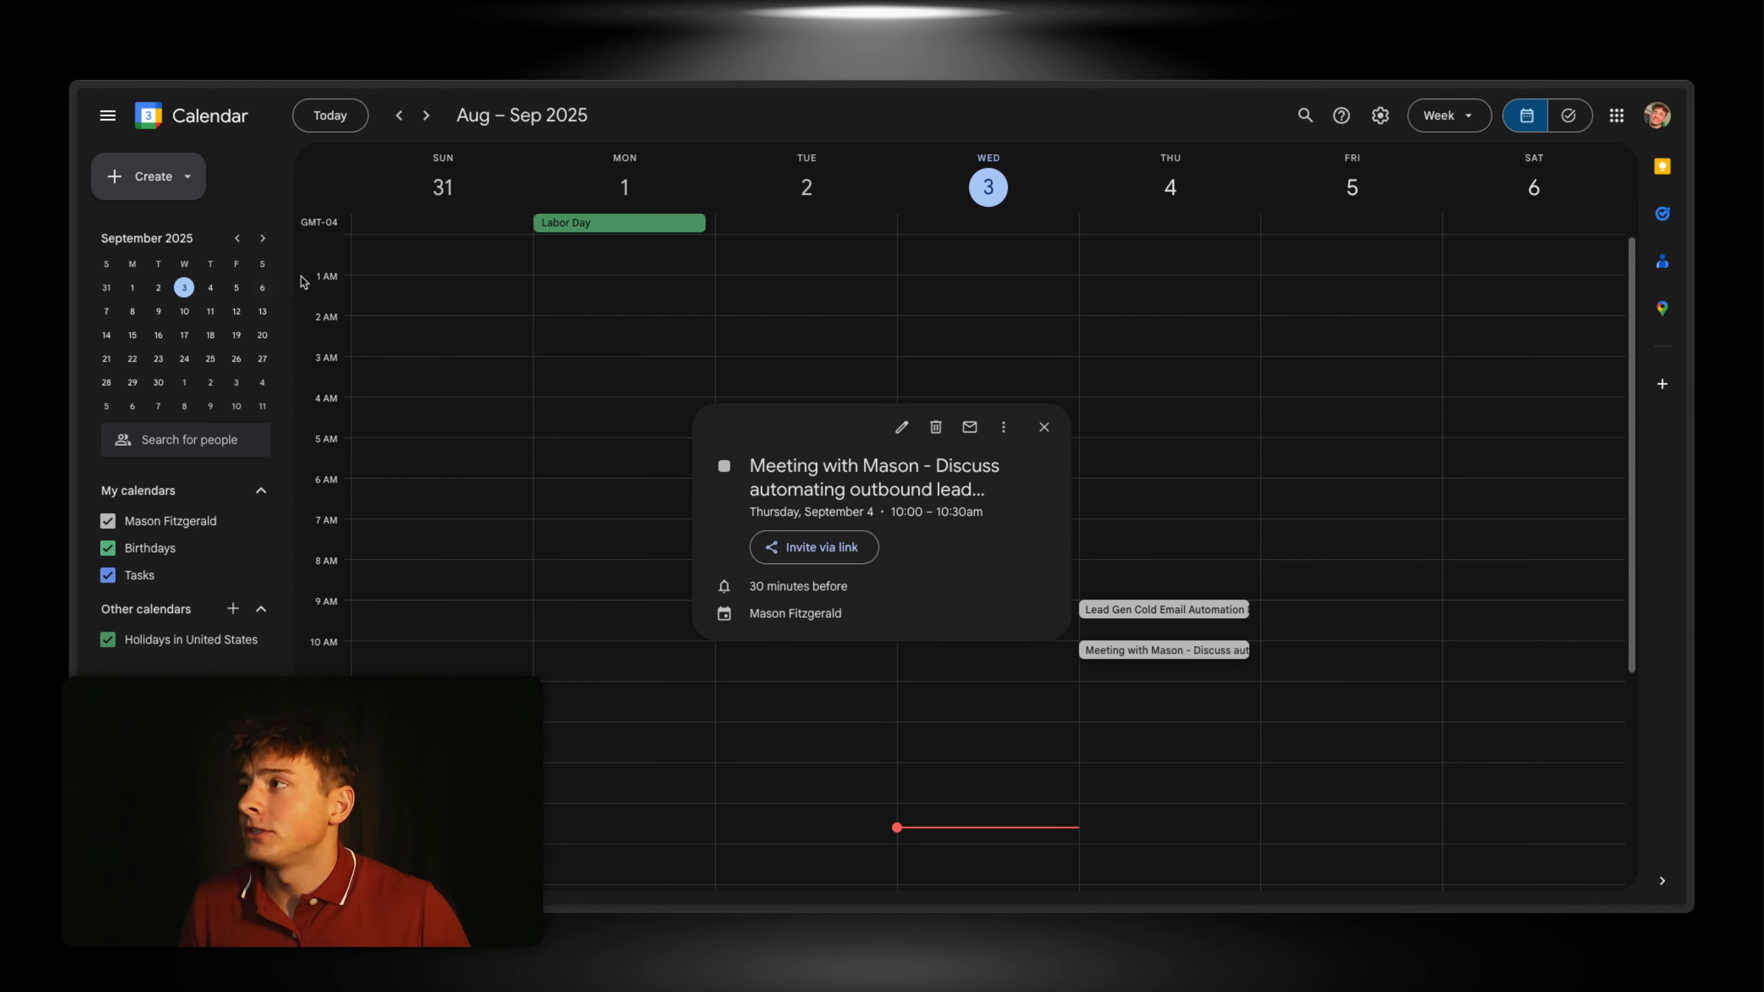
Step: Switch to the mail app, open the meeting confirmation email and test its Zoom link by joining without microphone and camera
mouse_move(74, 299)
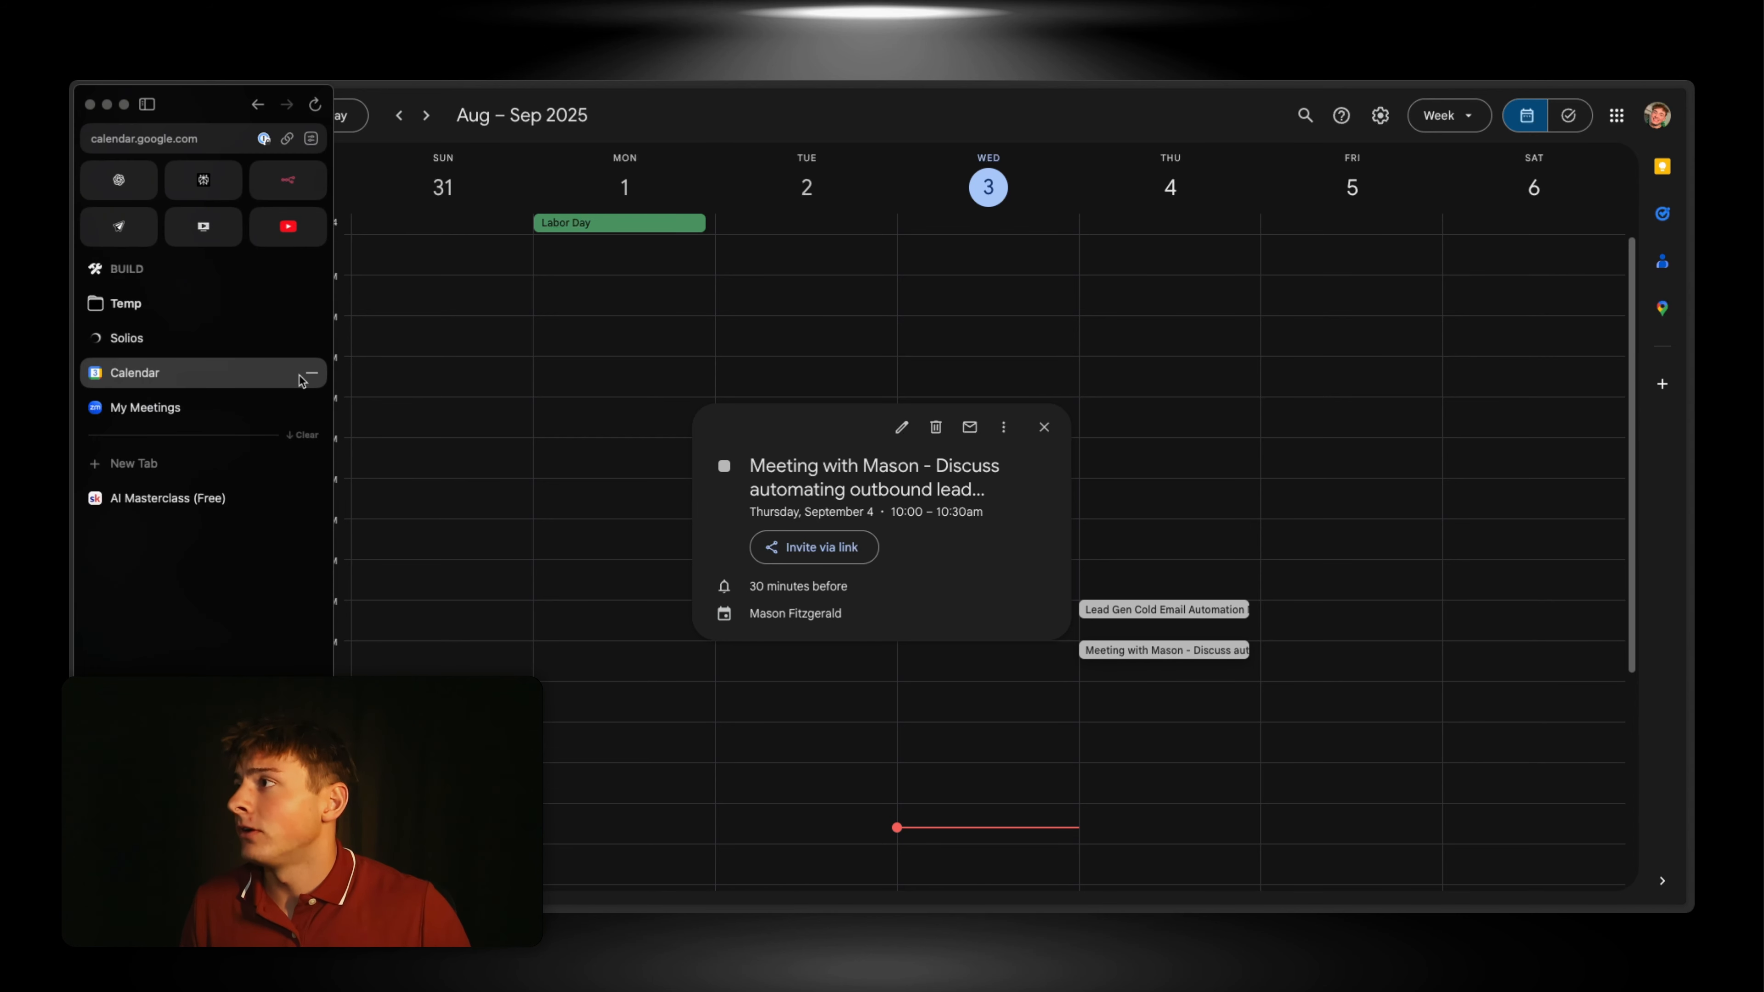
left_click(126, 235)
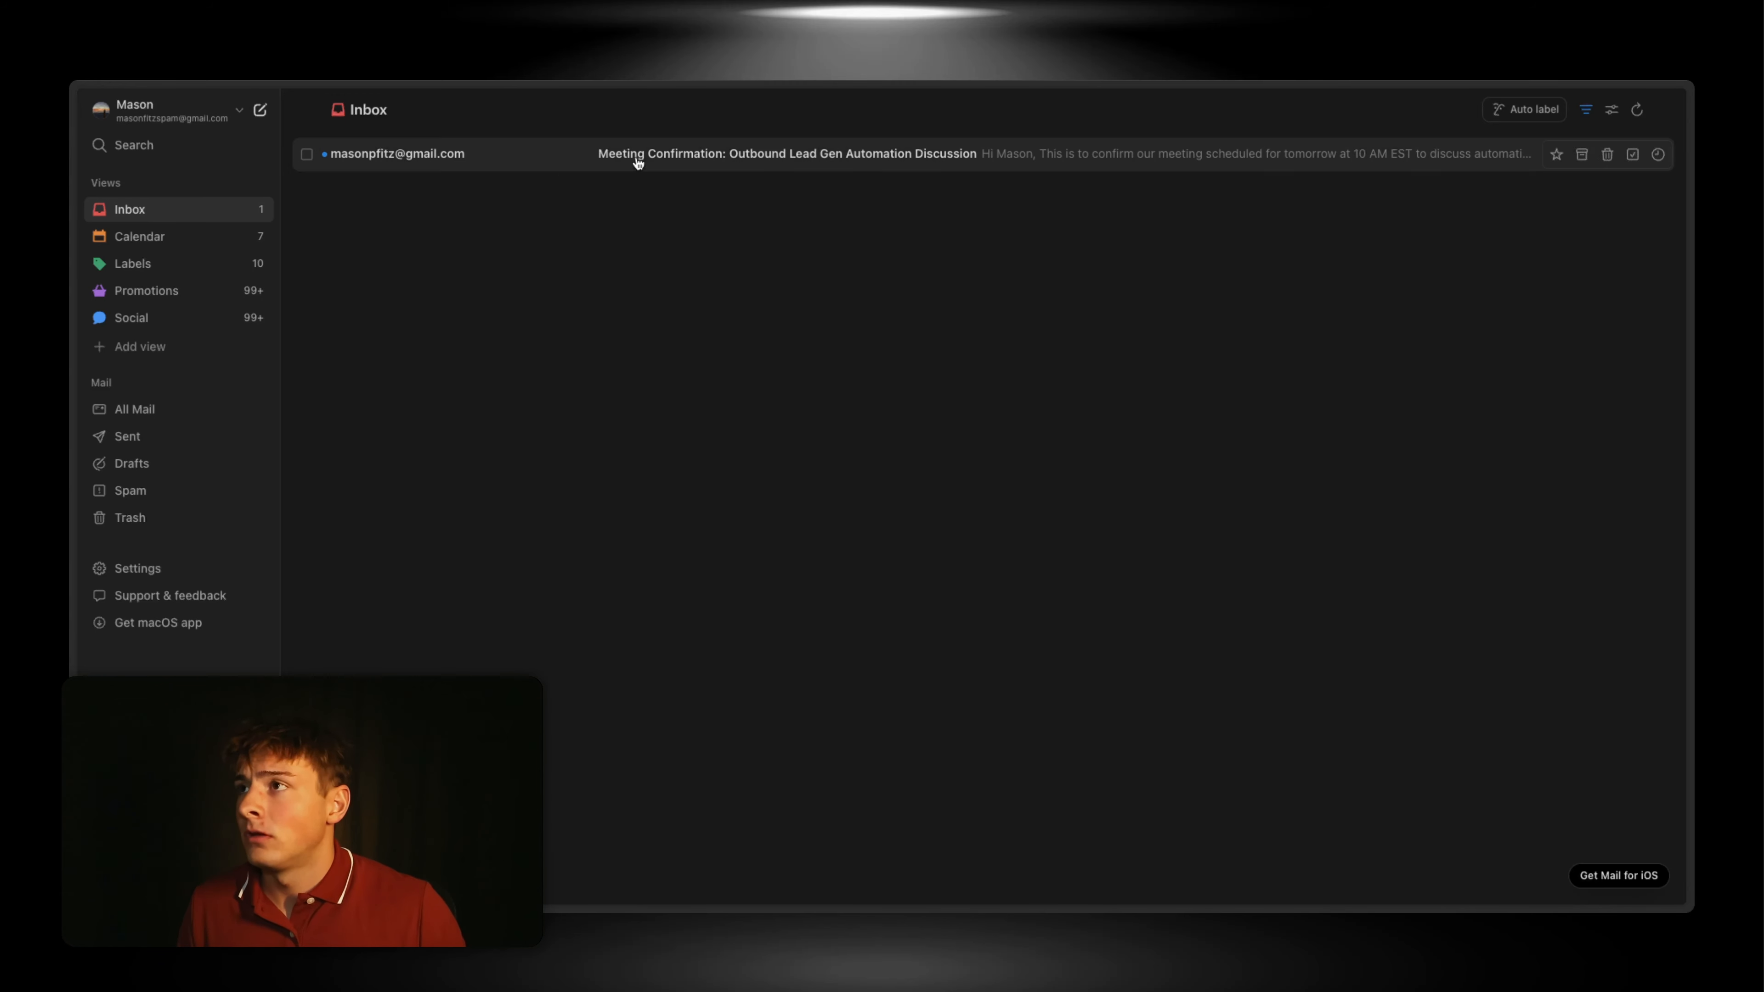
mouse_move(643, 164)
left_click(587, 152)
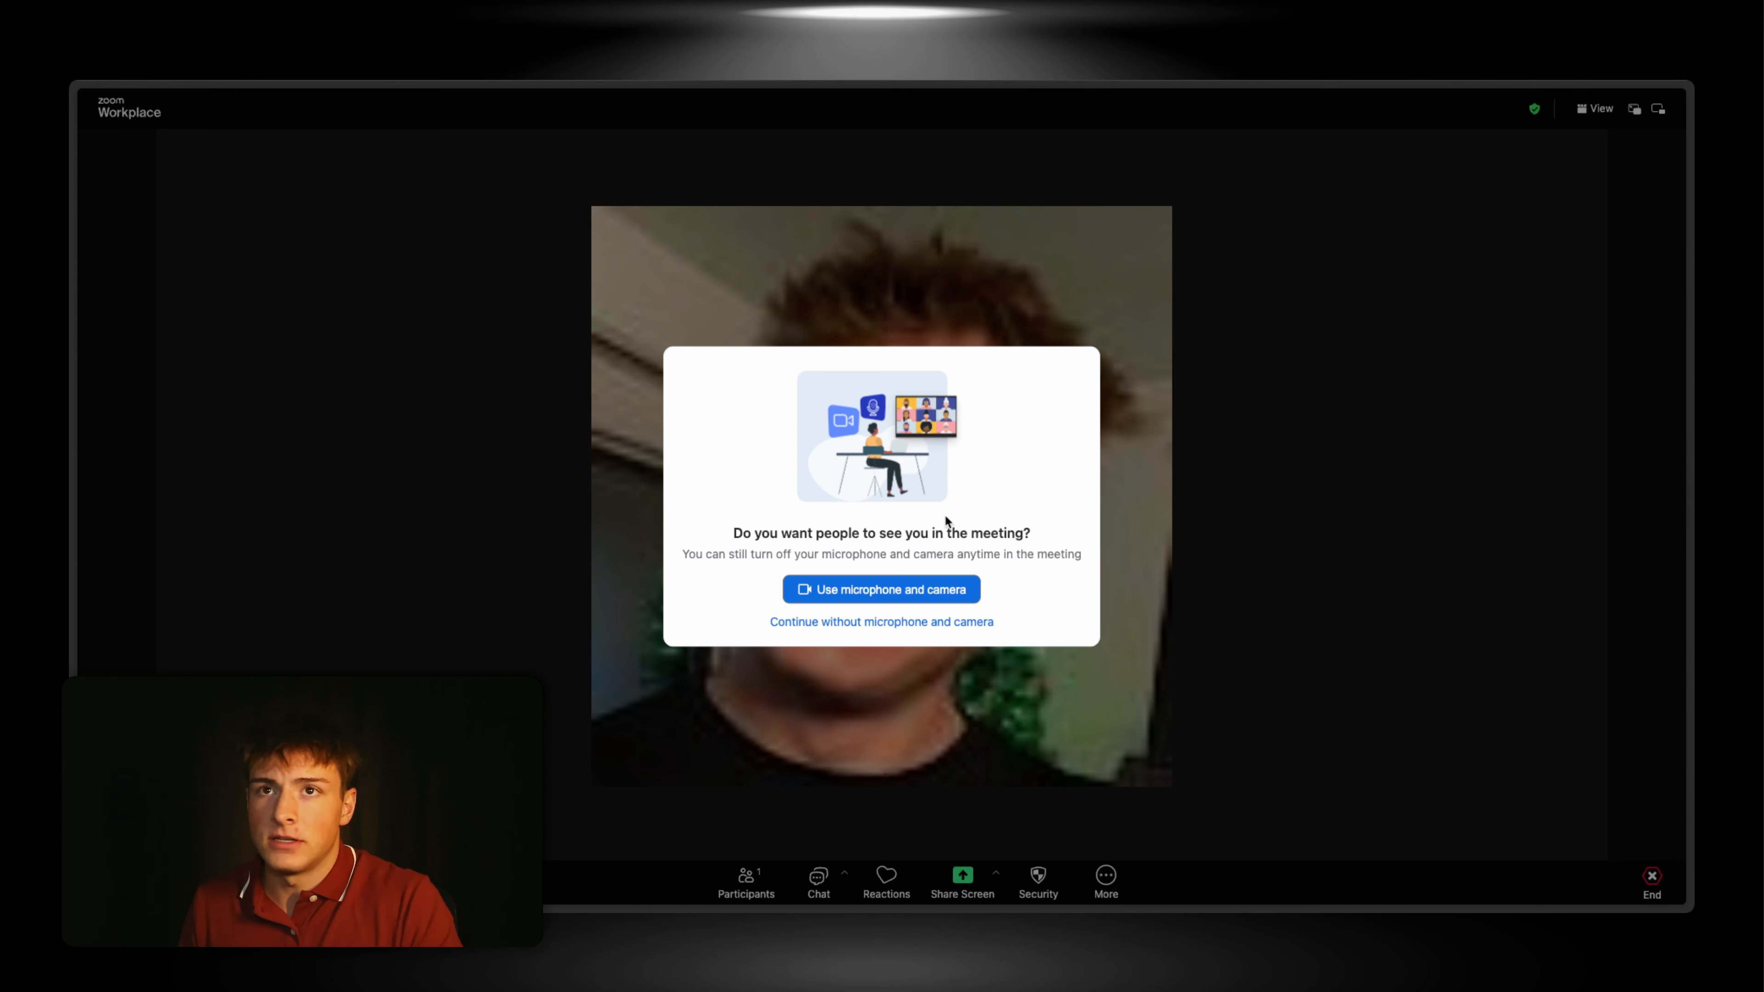
left_click(902, 622)
left_click(962, 621)
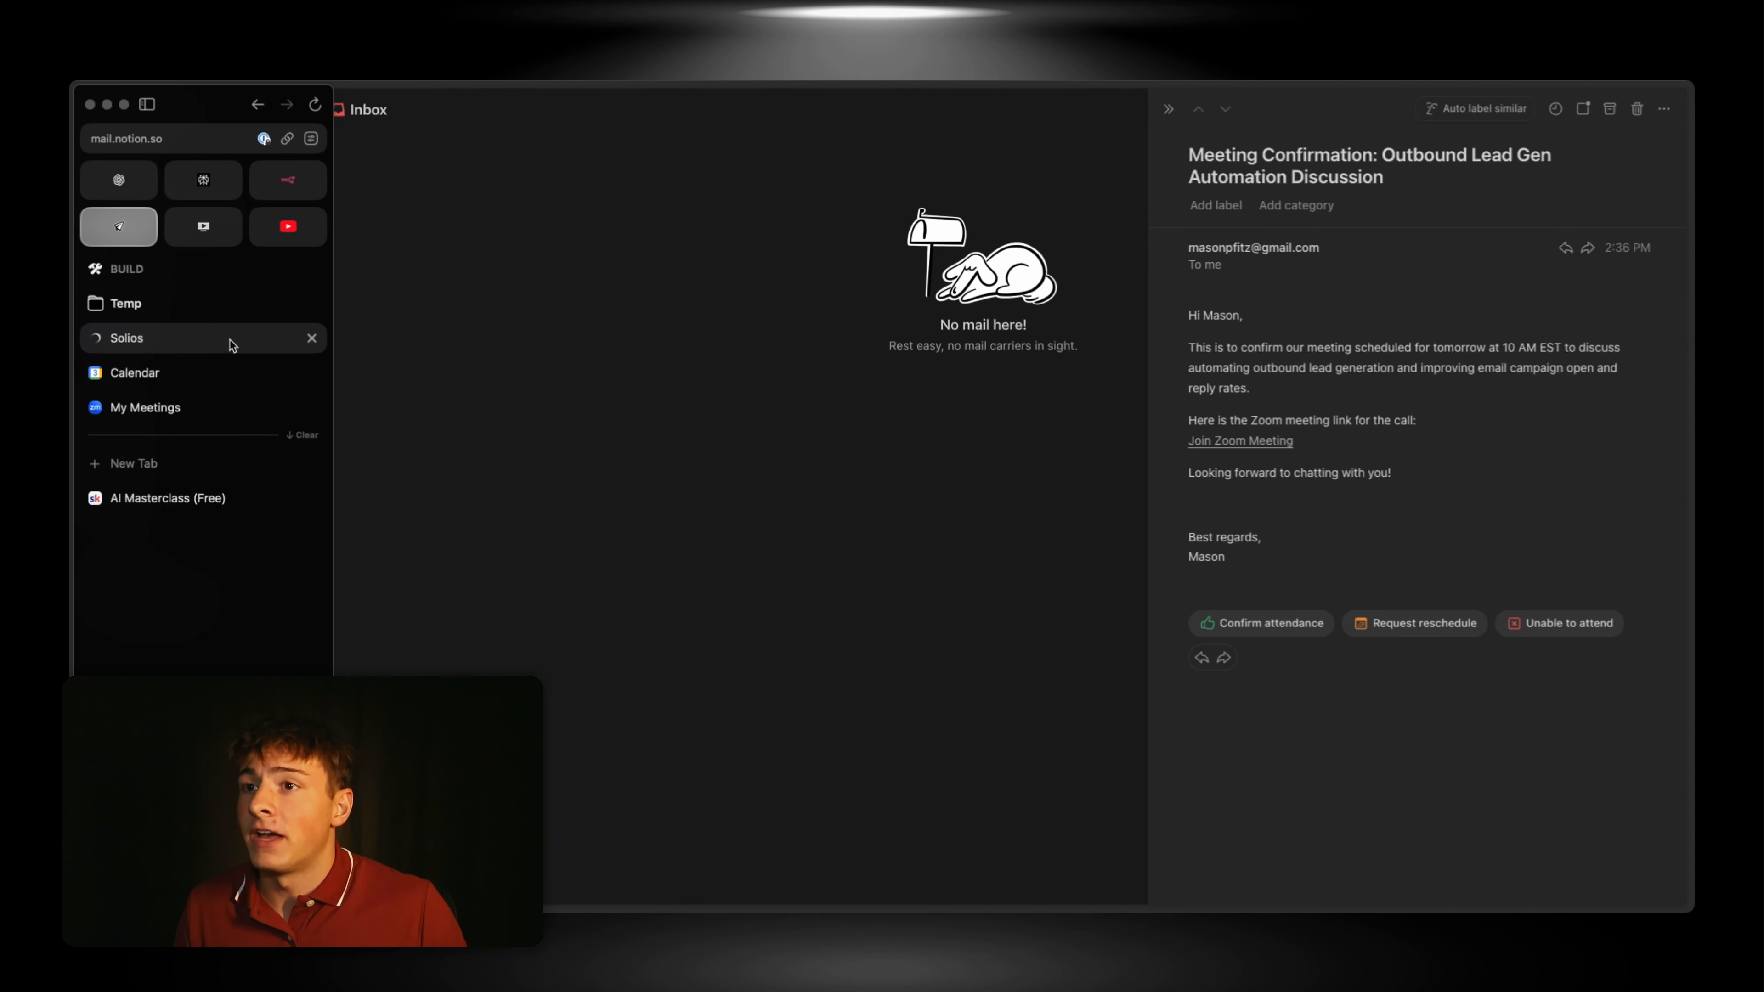
left_click(1168, 109)
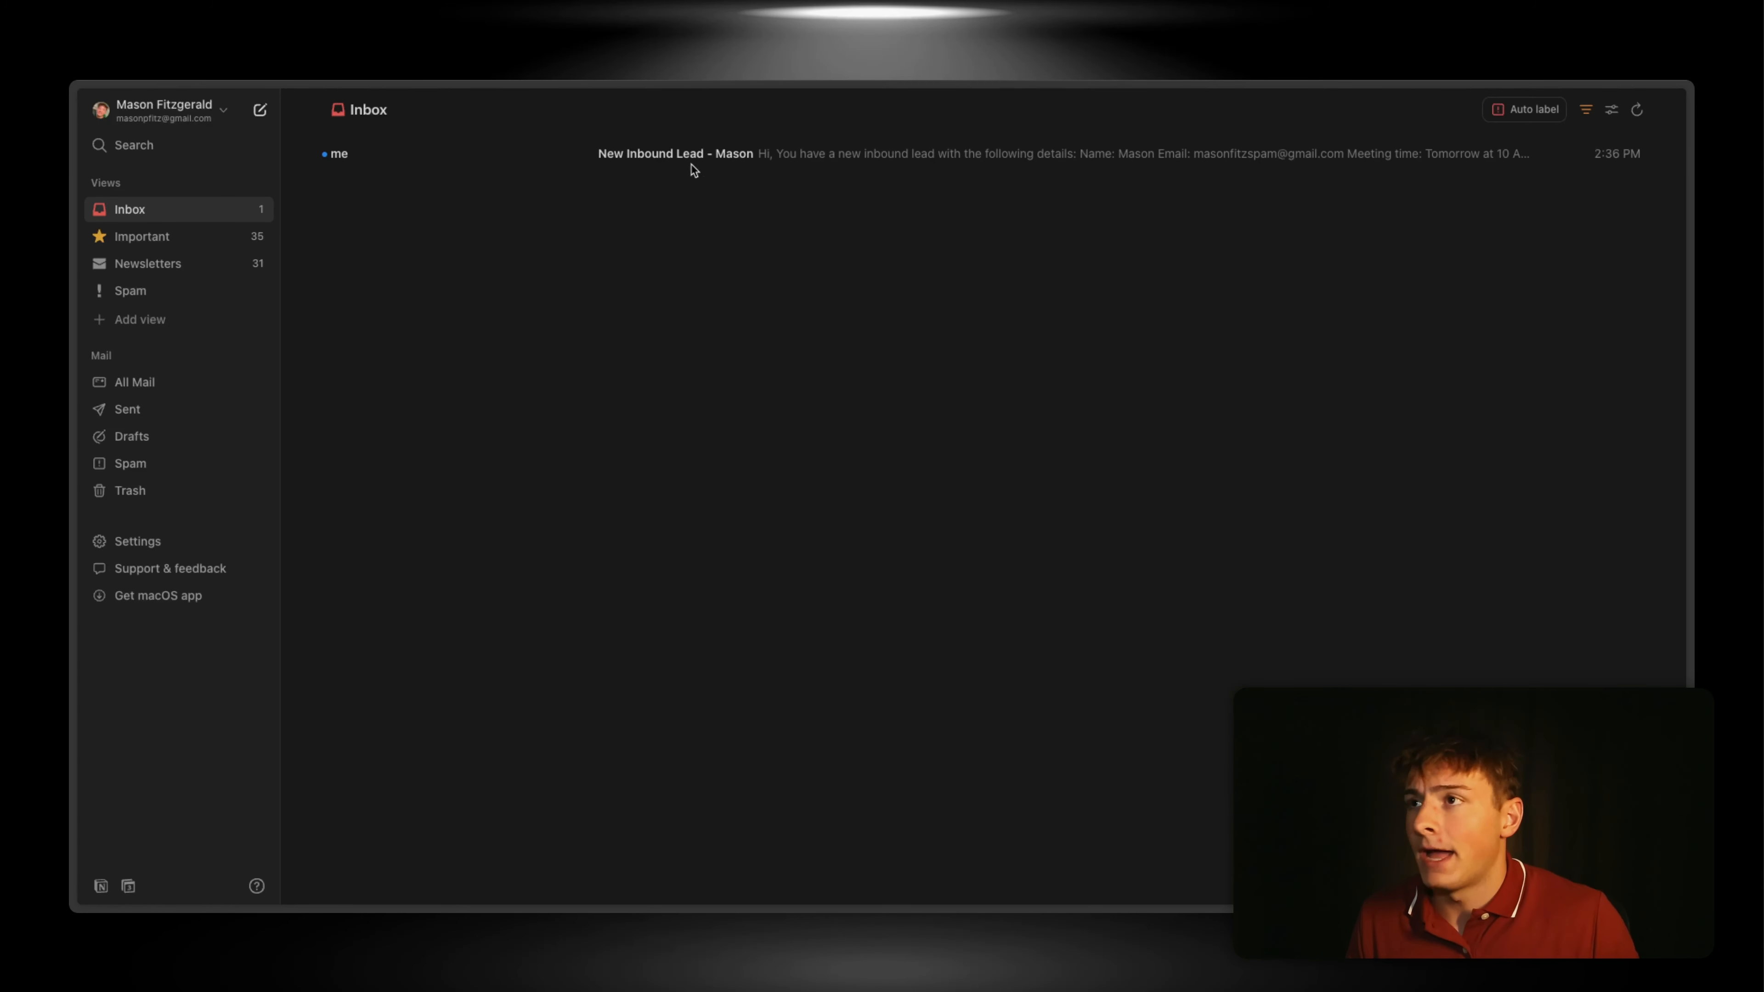
Step: Open the New Inbound Lead email, review the notes in its lead details, and close it
left_click(729, 155)
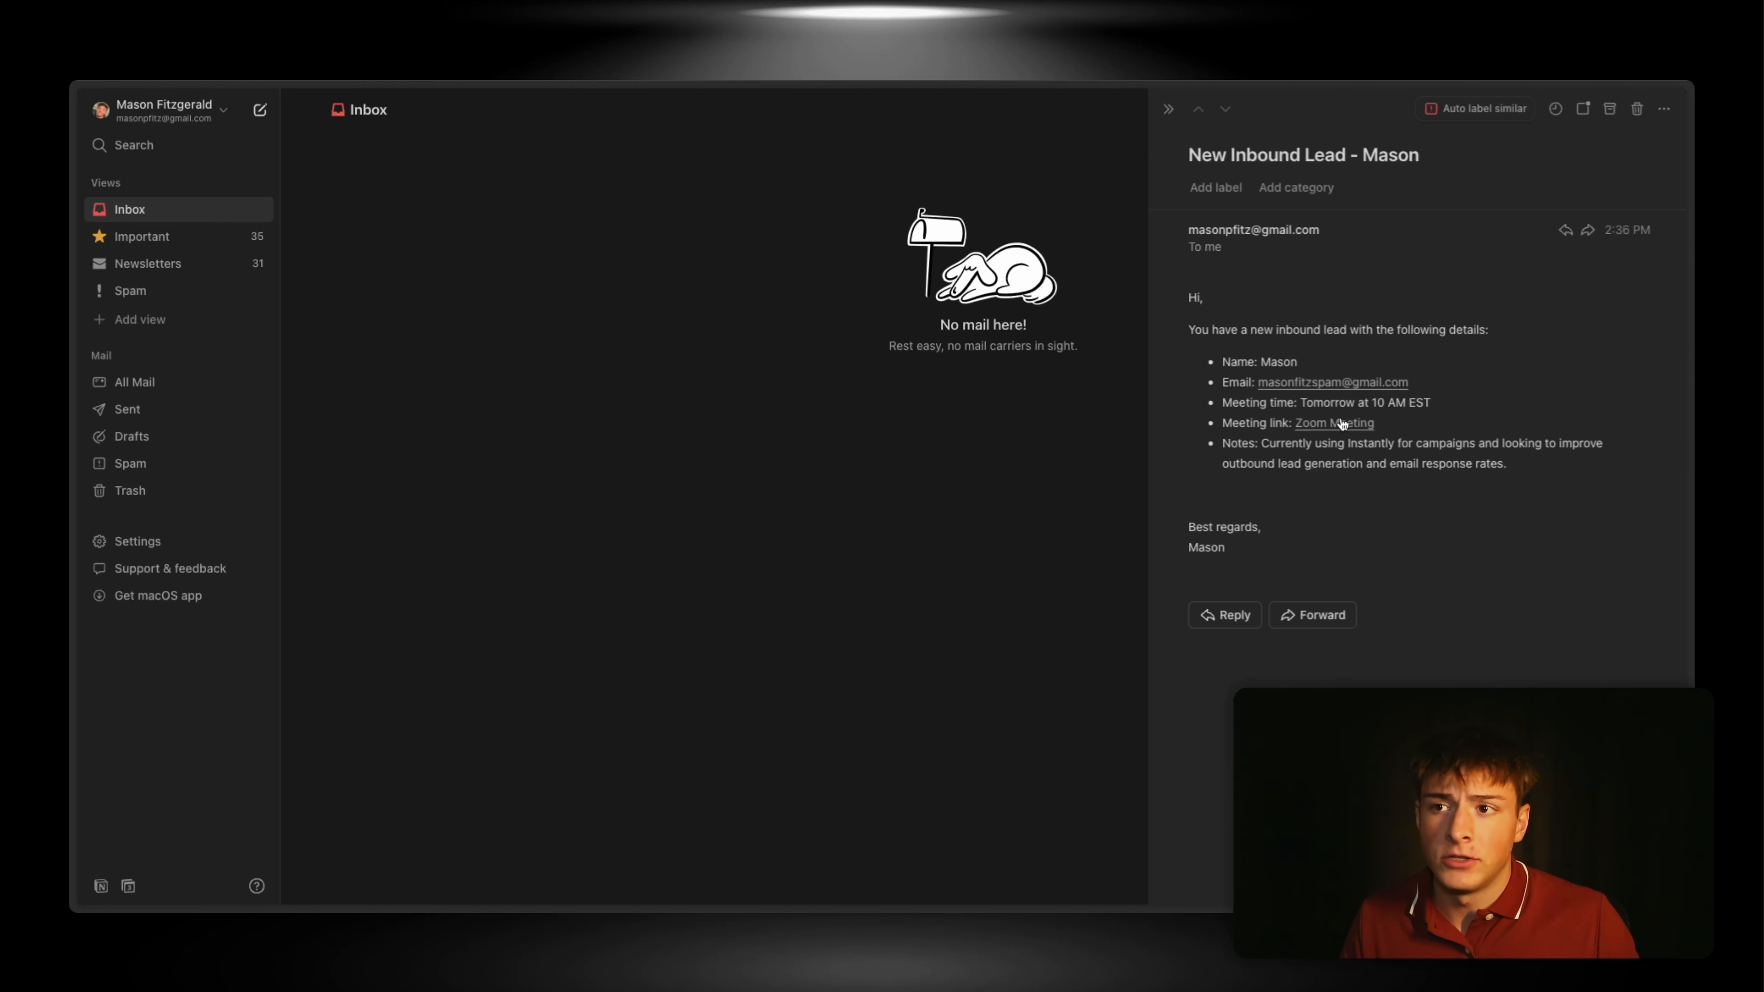
left_click_drag(1532, 470, 1279, 446)
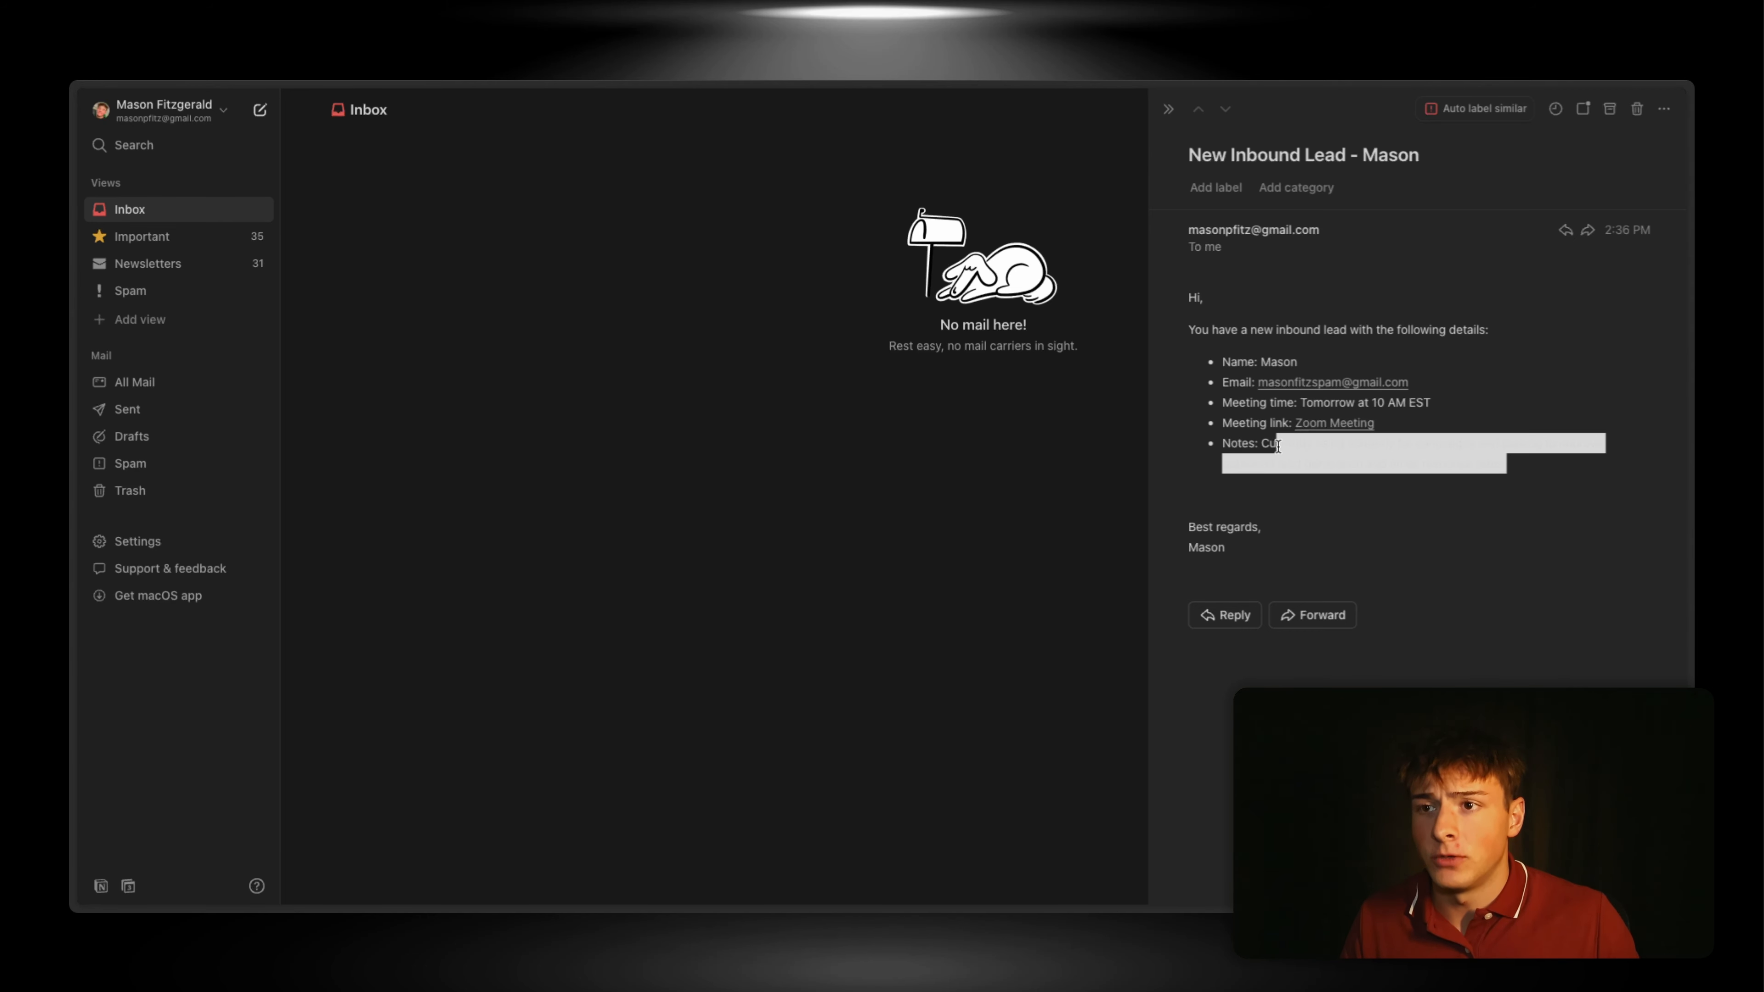
left_click(1367, 484)
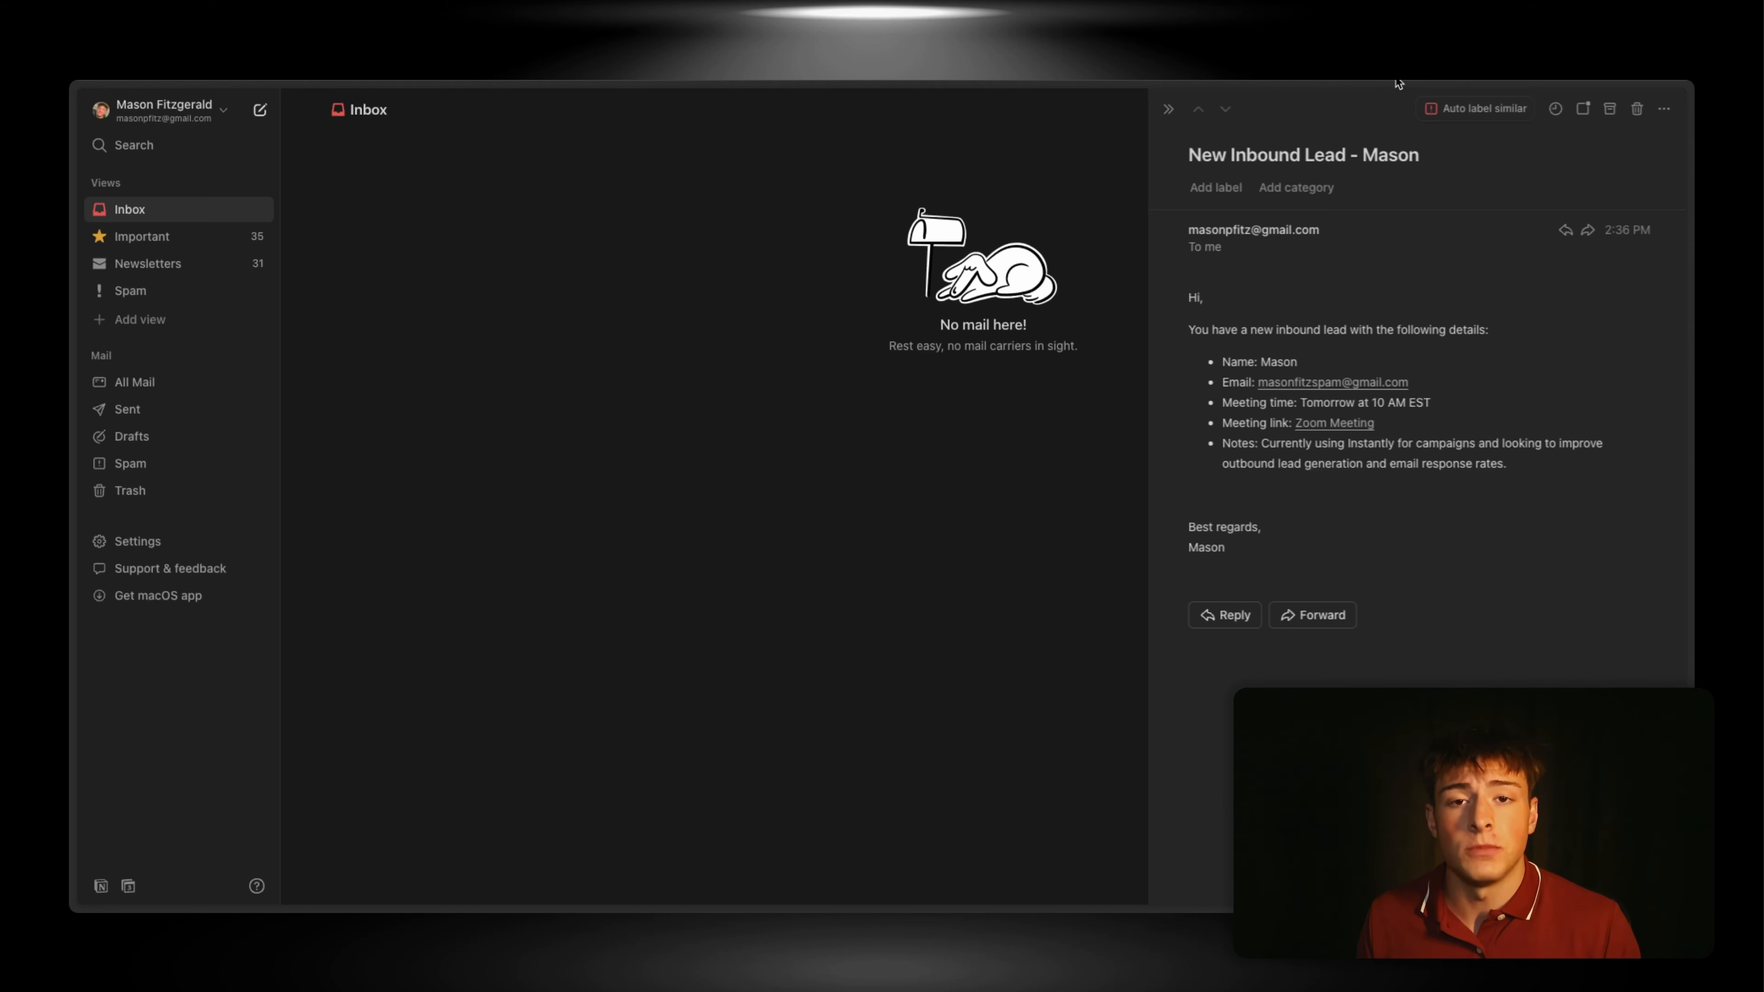
left_click(1166, 110)
Step: Switch to the Solios Chatbot Duplicate workflow in n8n, open the script note under Step 1 and adjust its height
mouse_move(72, 480)
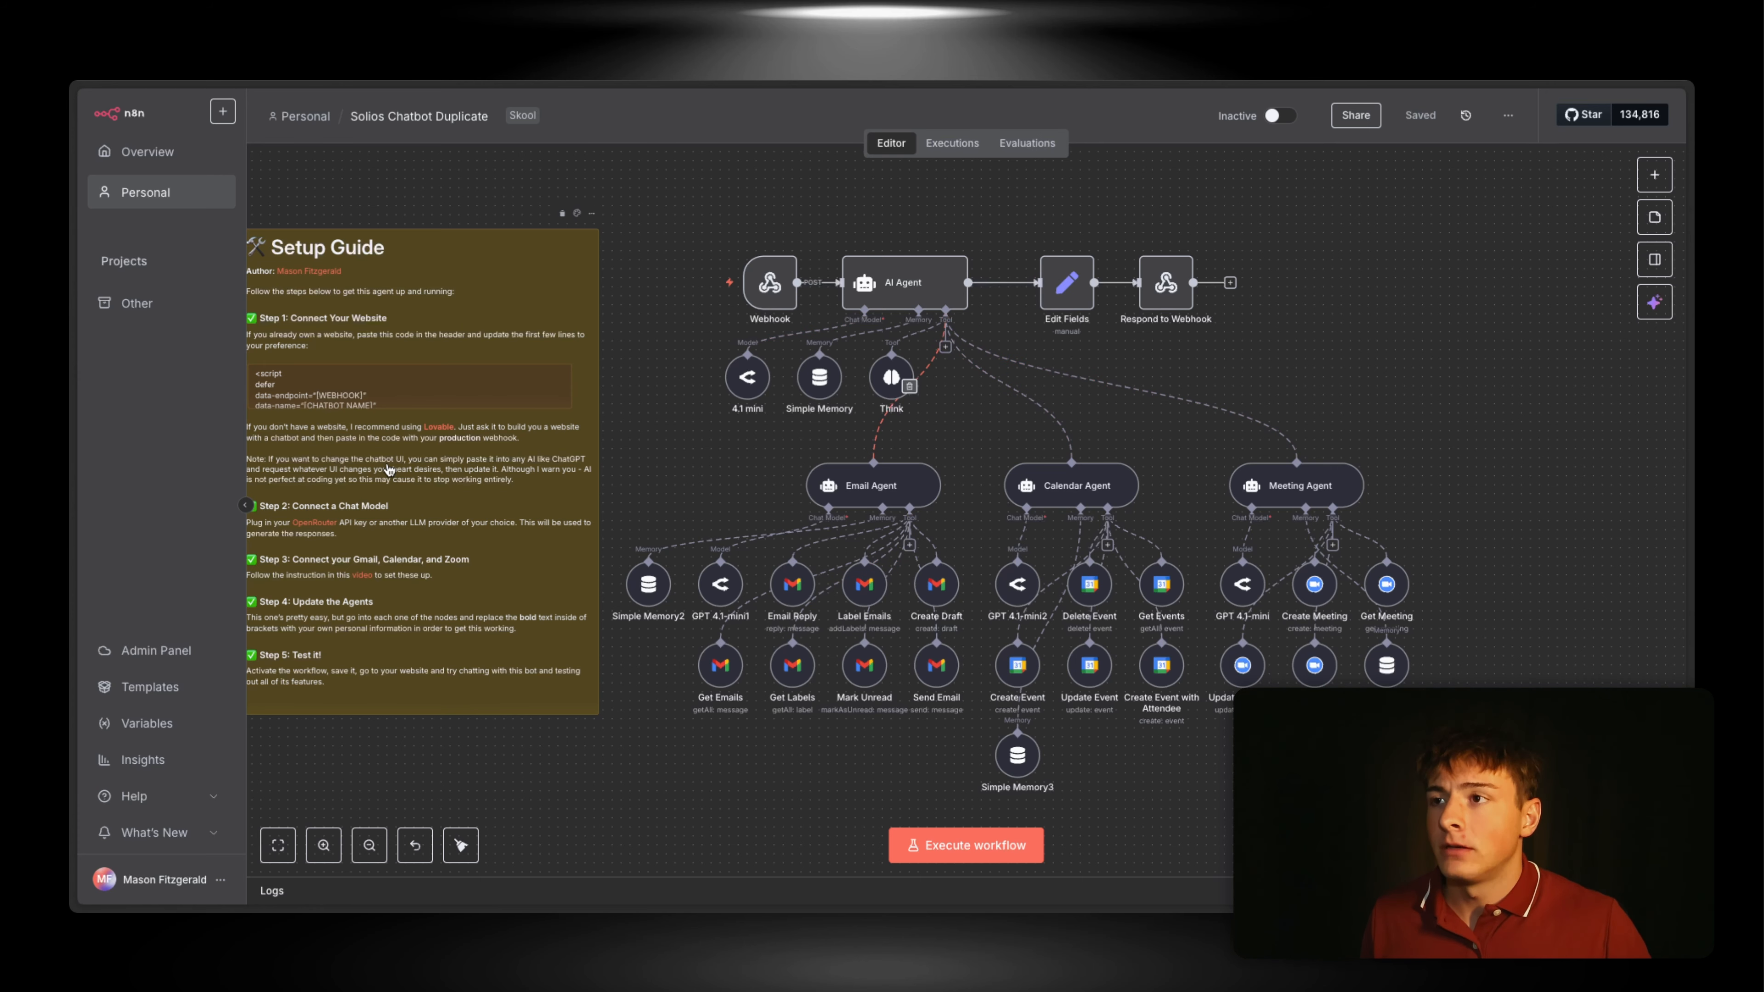
scroll(792, 394, "left", 5)
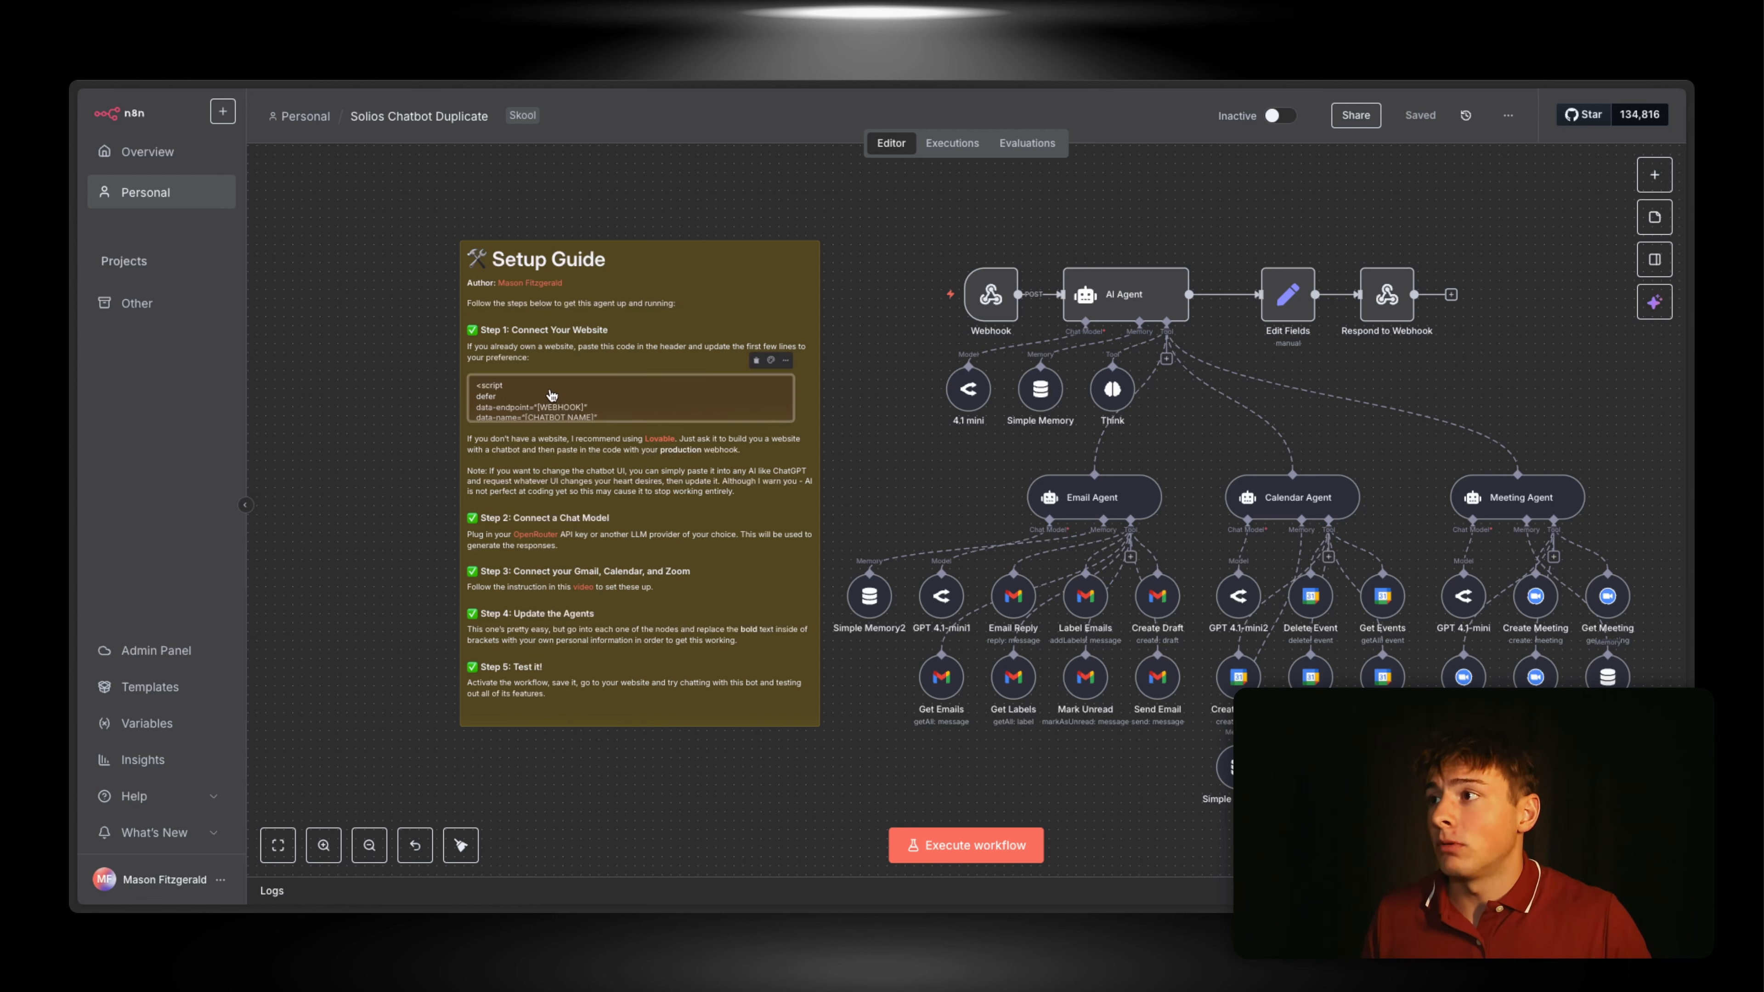
left_click(551, 394)
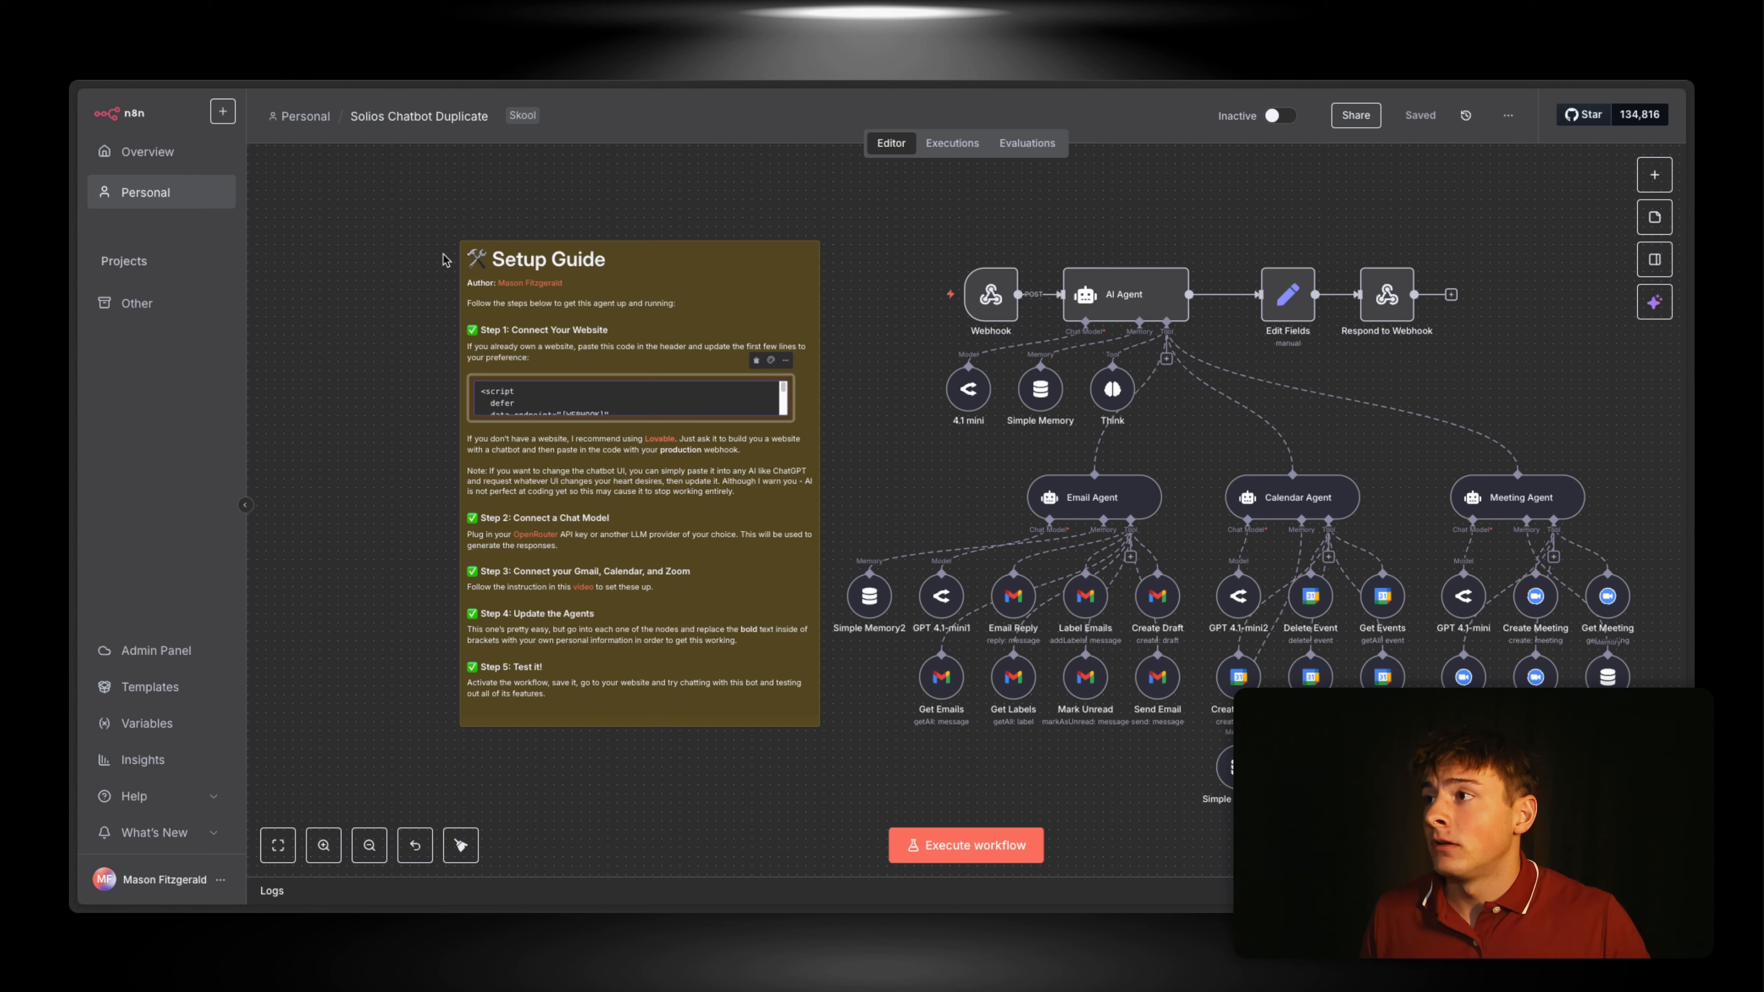
mouse_move(651, 420)
left_mouse_down()
mouse_move(654, 855)
mouse_move(651, 400)
left_mouse_up()
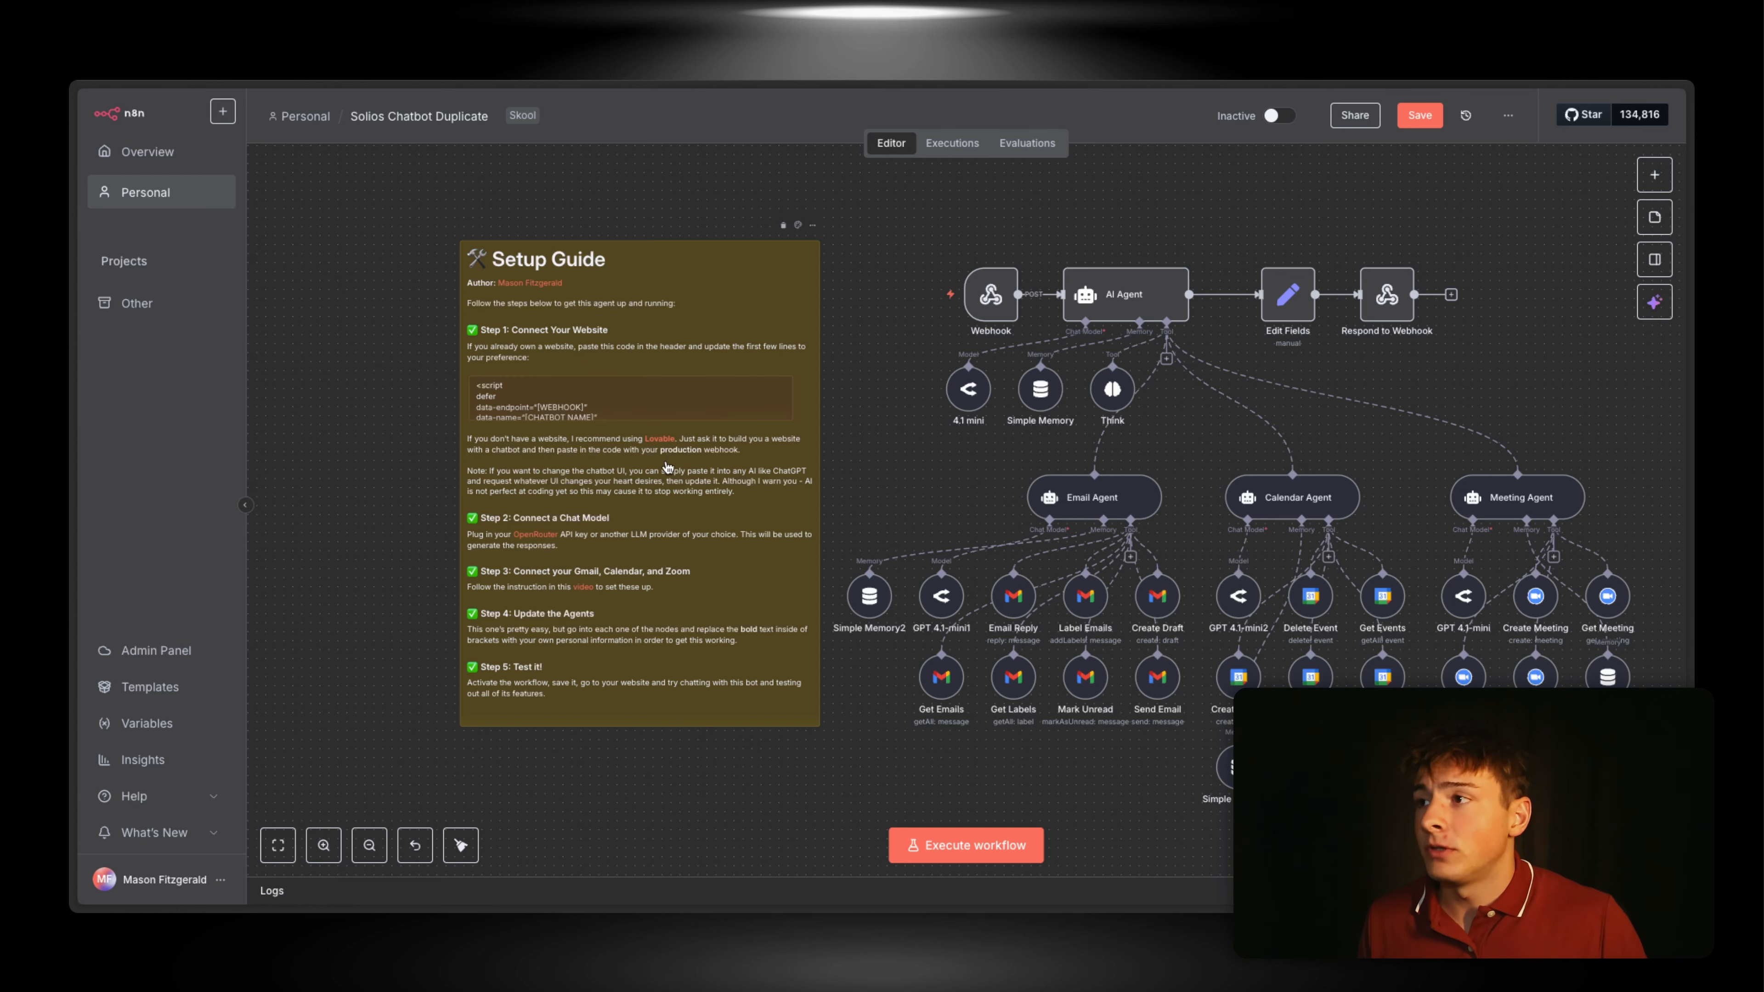
Step: Open Lovable from the Setup Guide and submit the prompt "Make a website with a chatbot."
left_click(659, 442)
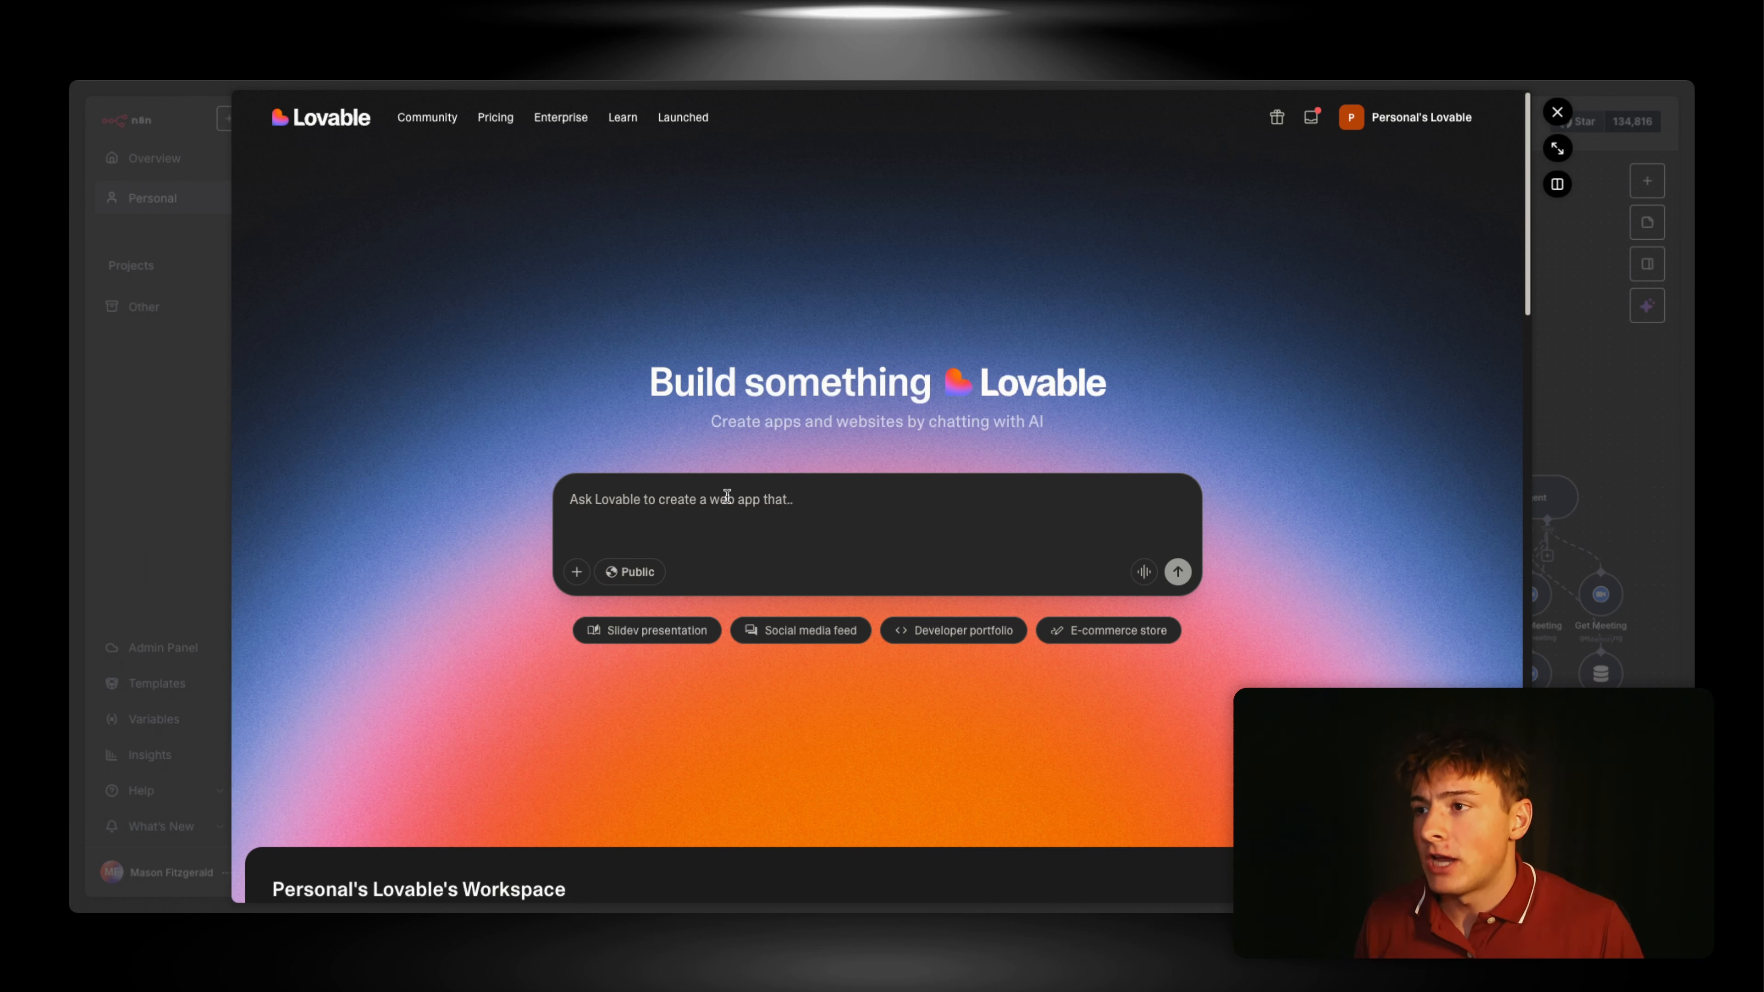
type("Make a website with a chatbot.")
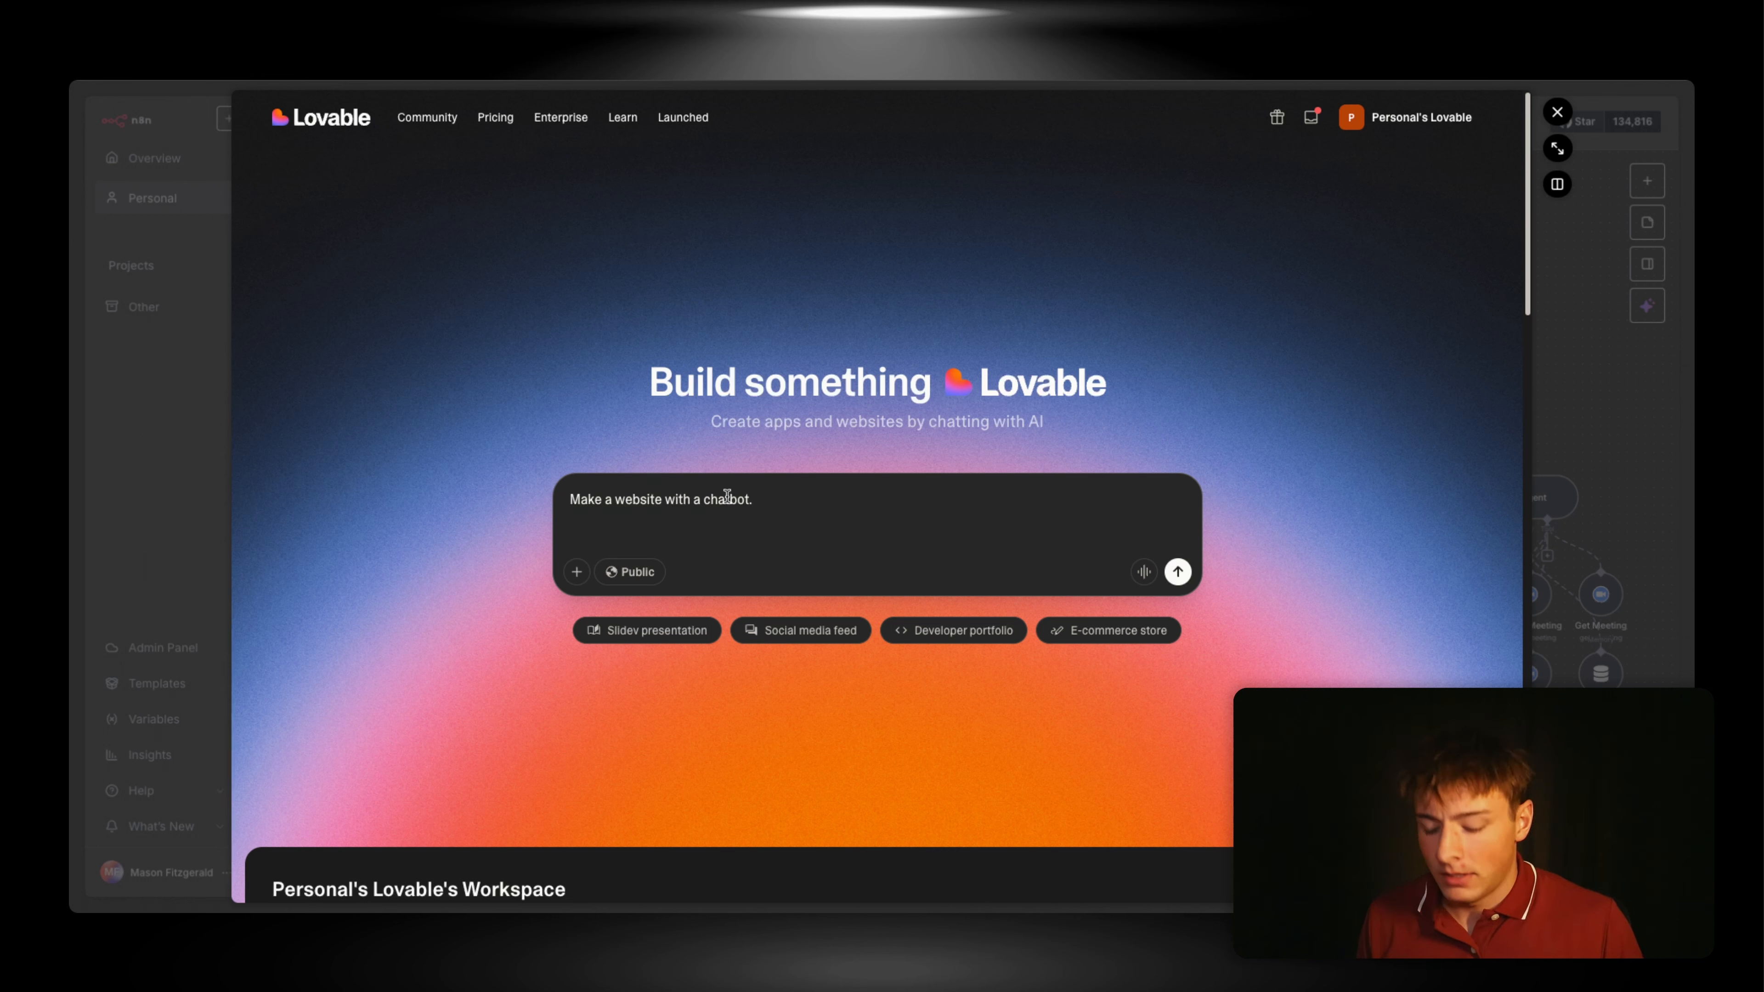
left_click(1181, 572)
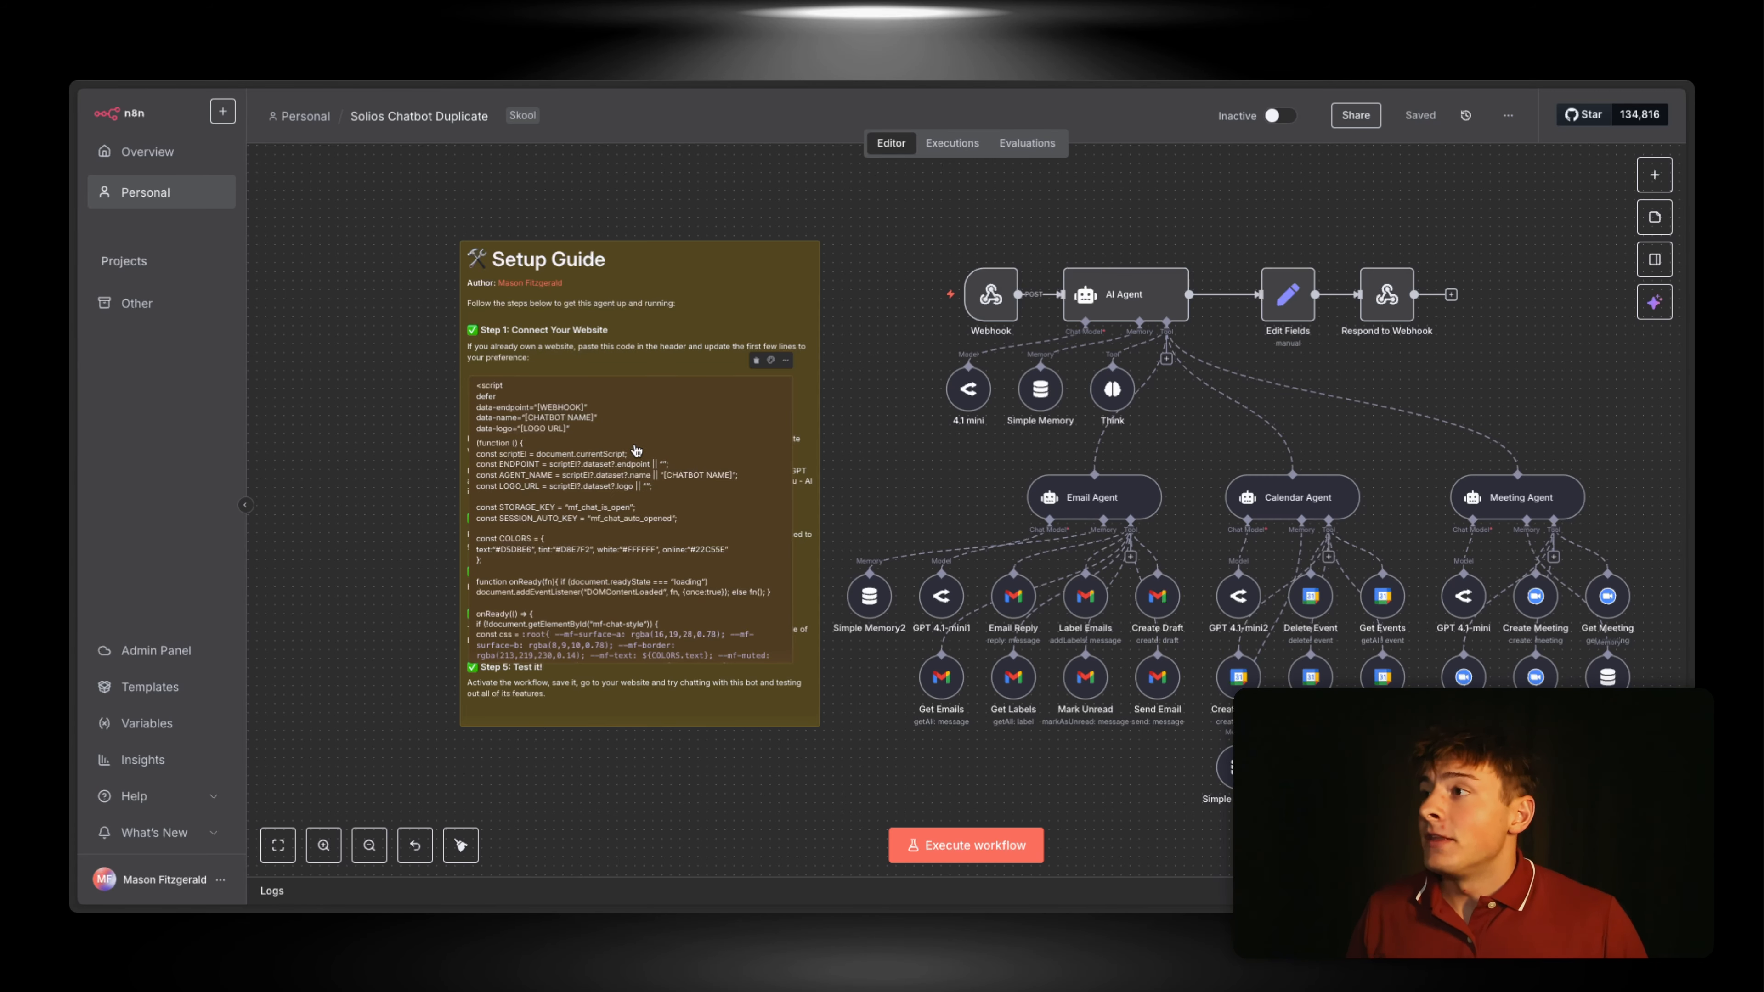
Step: Open the script note for editing and highlight its chatbot name and webhook placeholders, leaving the text unedited
double_click(587, 421)
left_click_drag(566, 413, 614, 424)
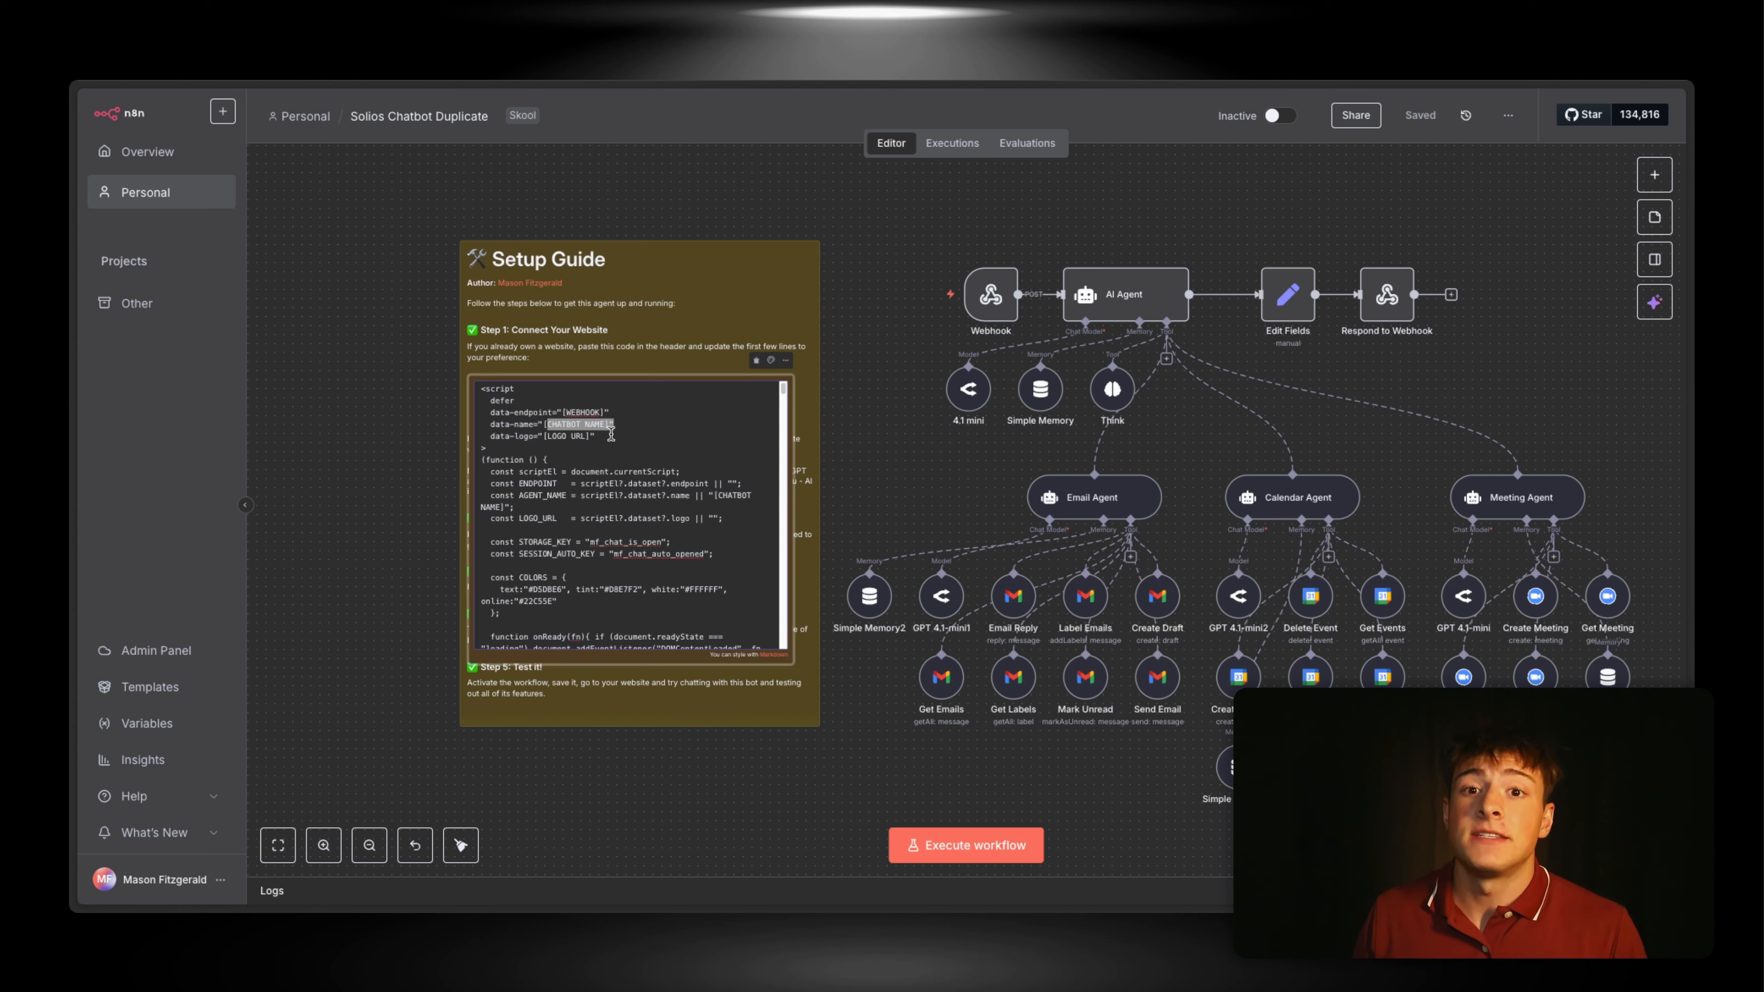
left_click(607, 435)
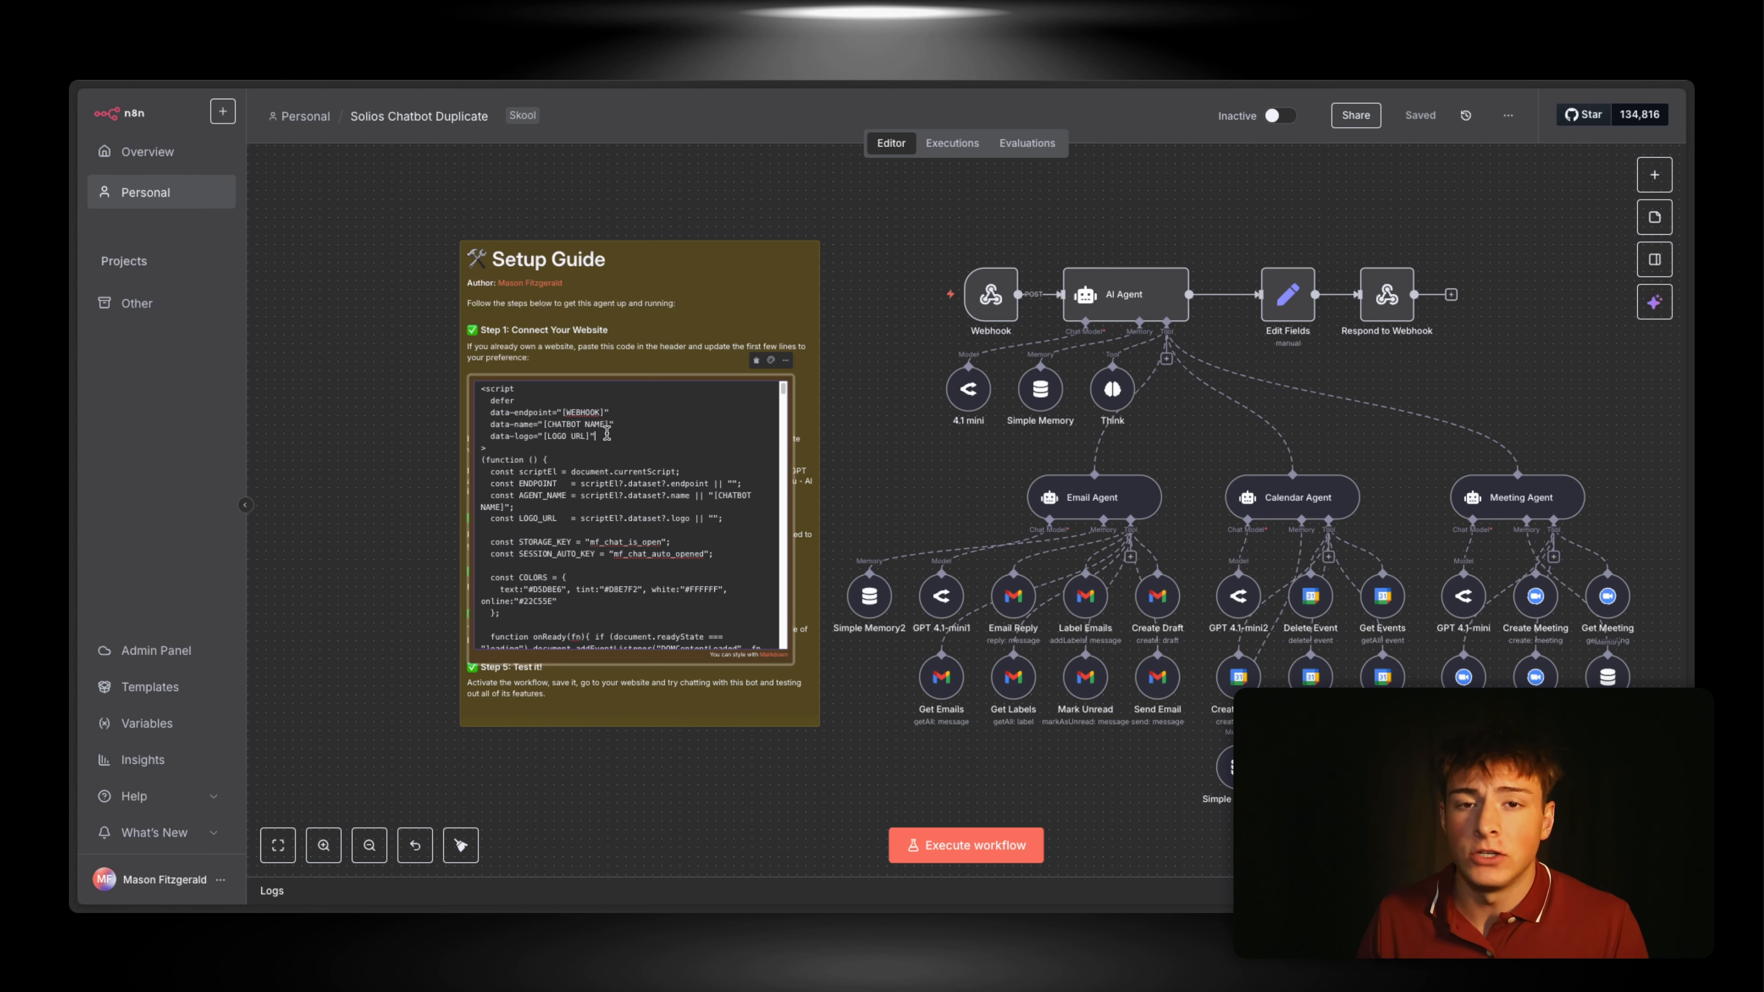
double_click(586, 411)
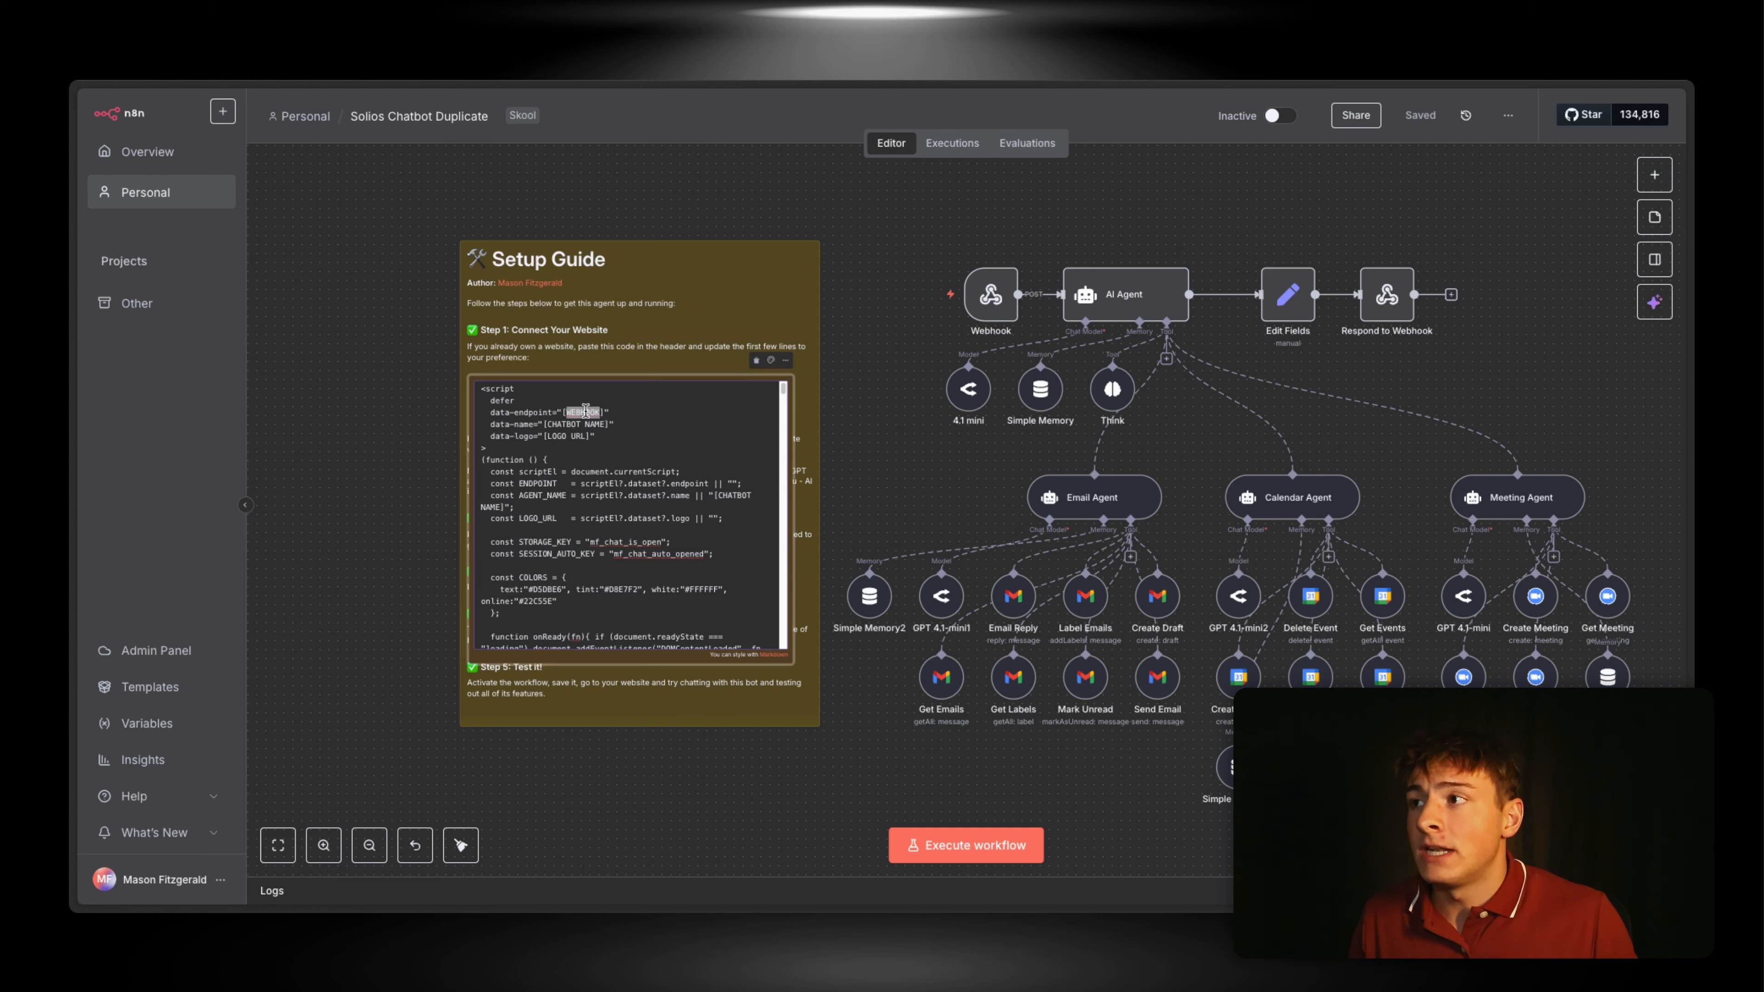
left_click(914, 393)
Step: Show the production URL in the Webhook node's parameters and return to the canvas
double_click(991, 296)
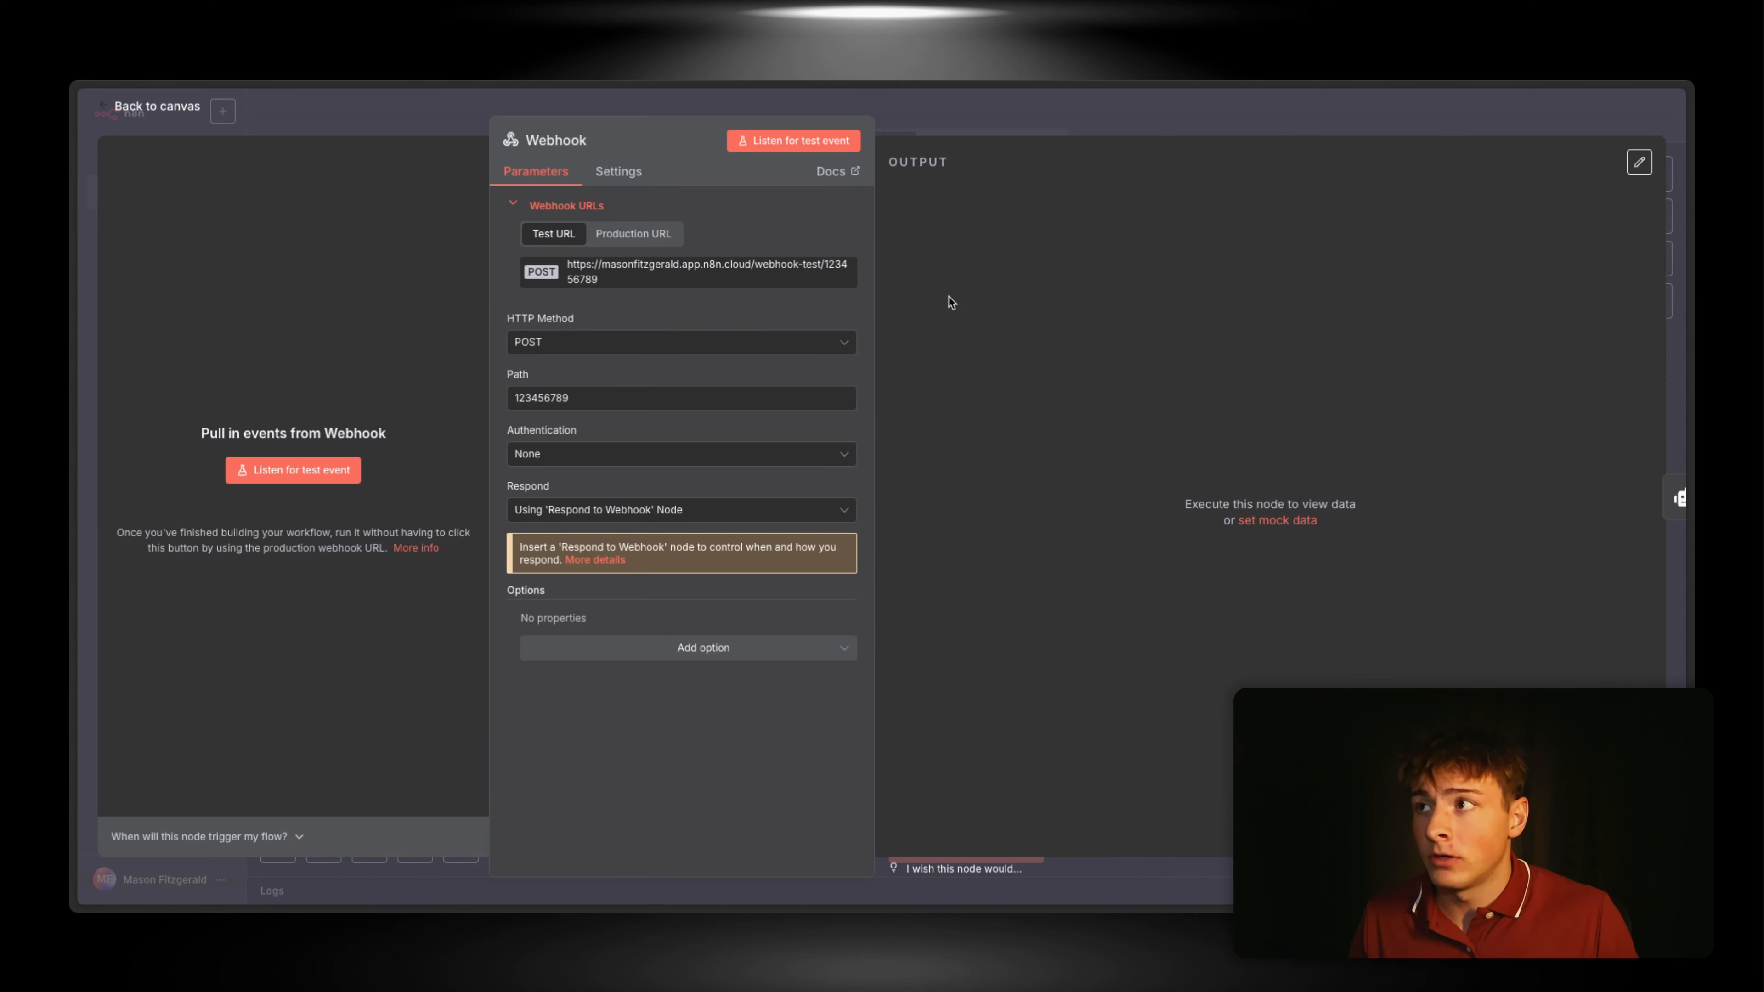
left_click(647, 235)
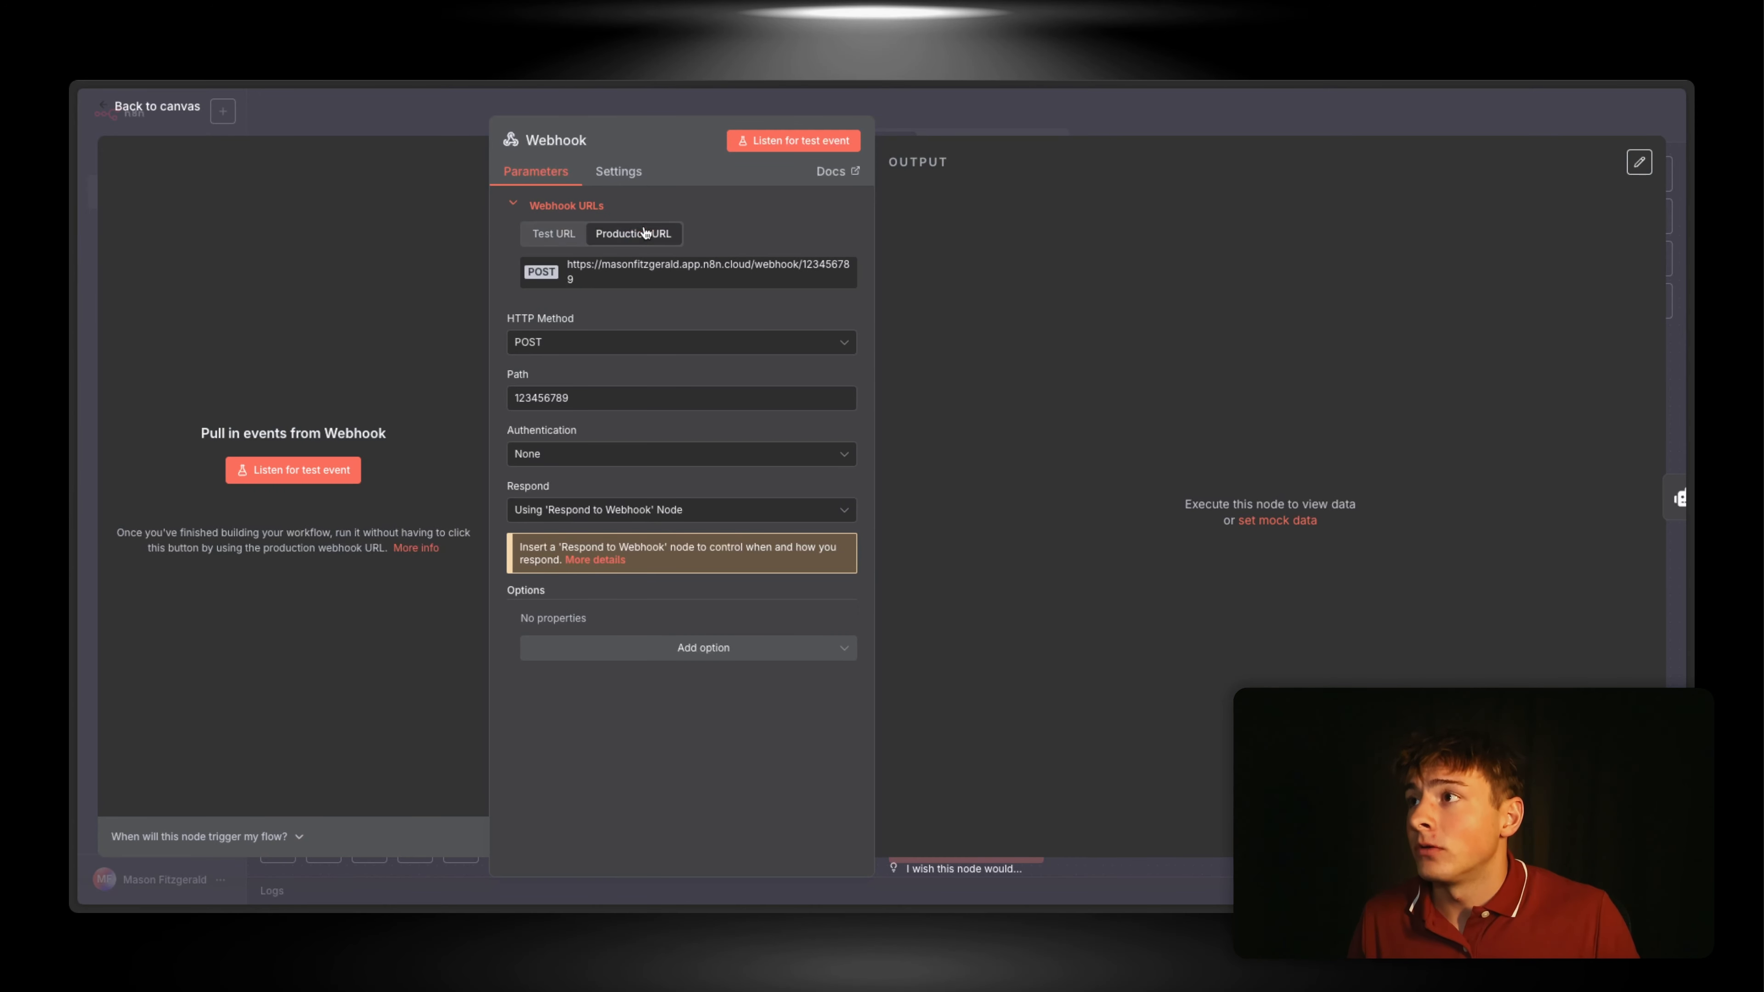
left_click(756, 110)
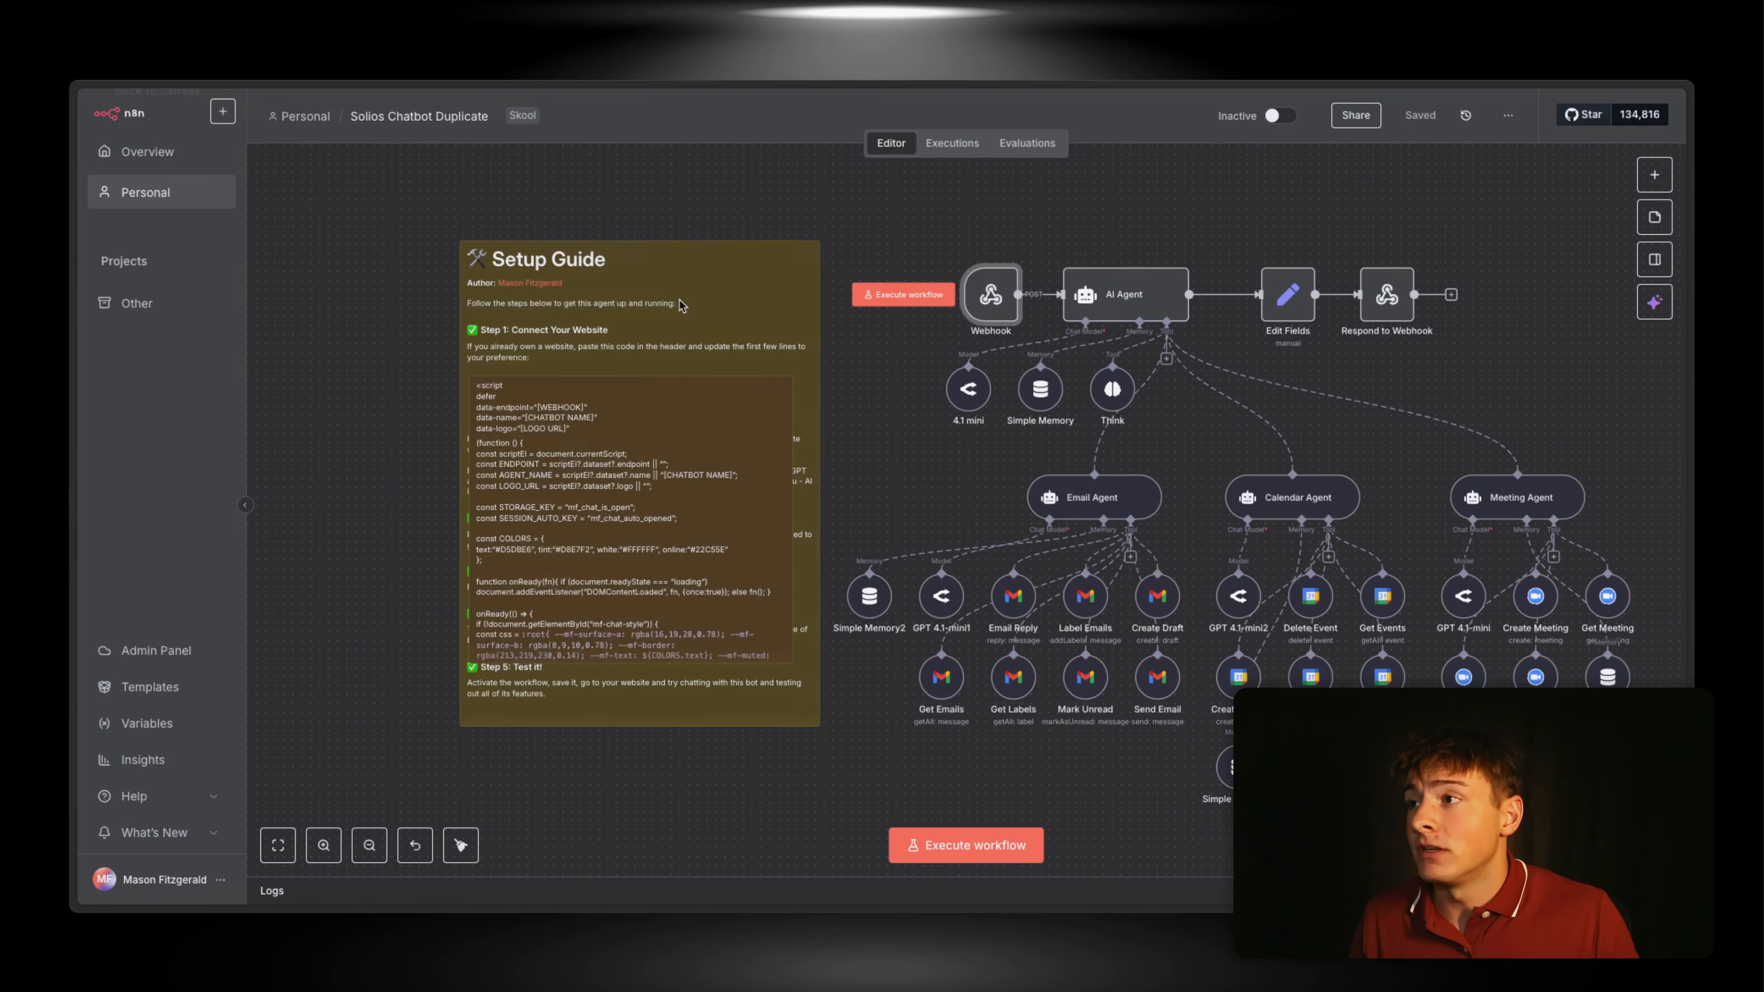
Step: Reopen the script note and highlight the [WEBHOOK] placeholder in its data-endpoint line
double_click(577, 426)
double_click(582, 412)
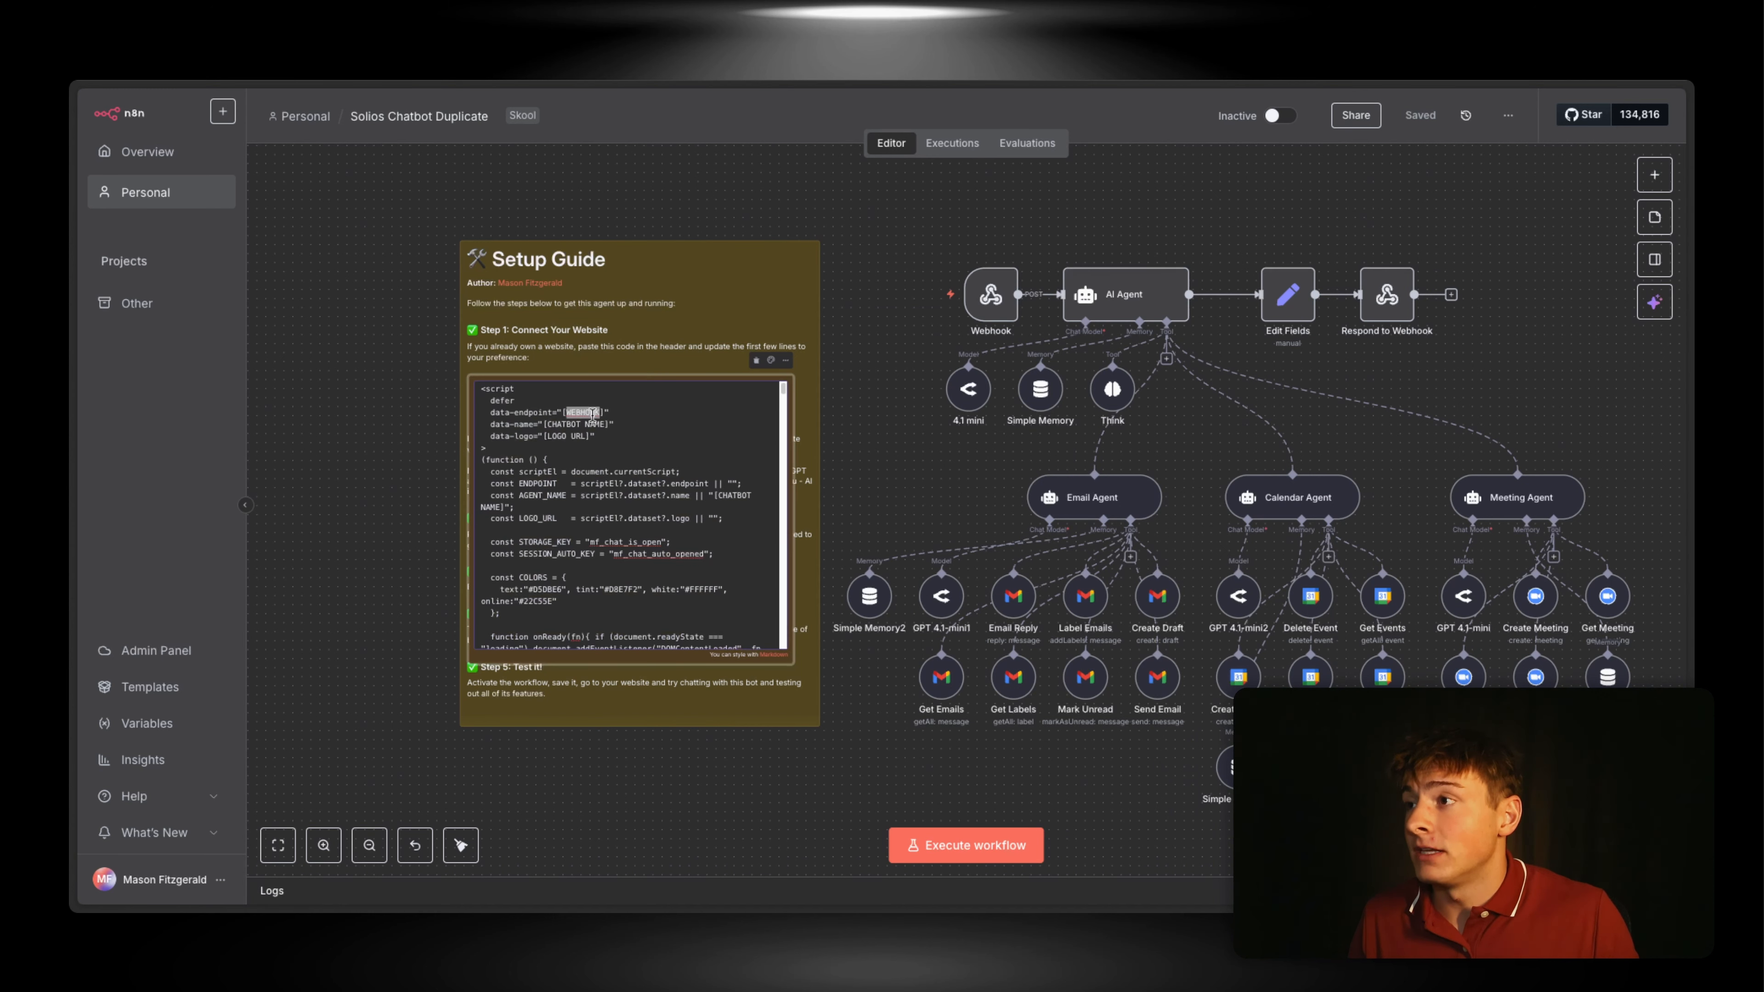
left_click_drag(562, 415, 606, 415)
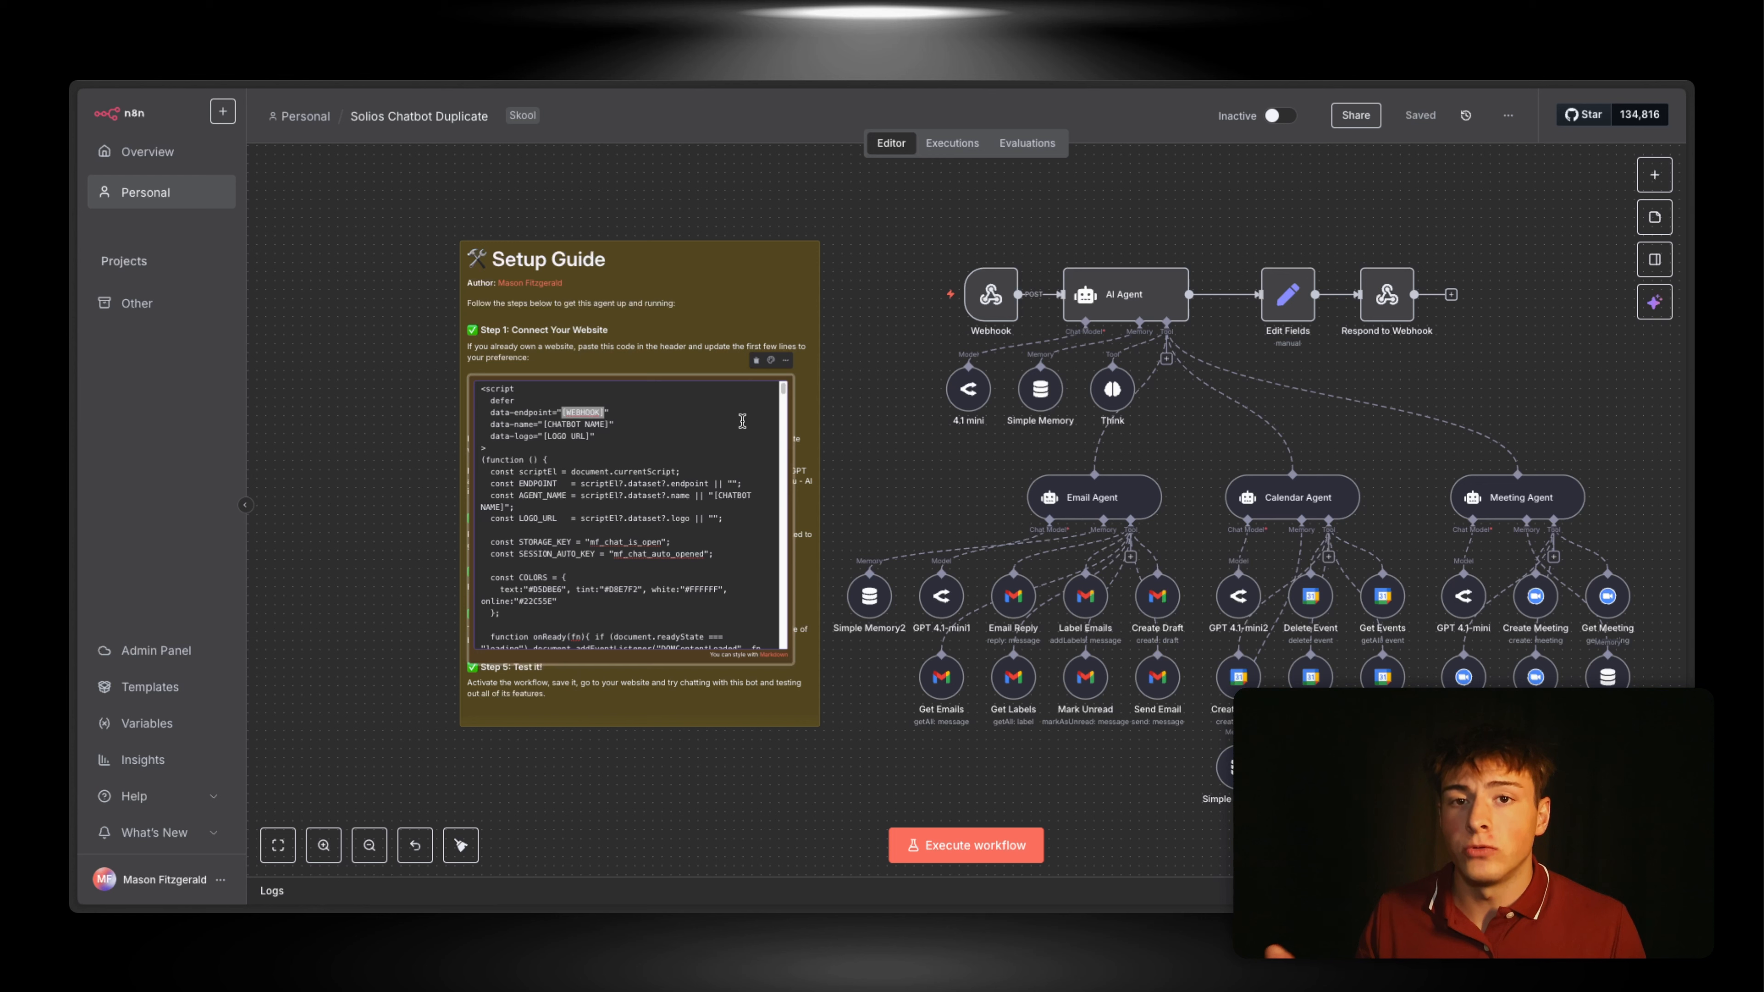
Step: Highlight the chatbot name and logo URL placeholders in the script, and view the chat widget header on the Solios website
double_click(563, 426)
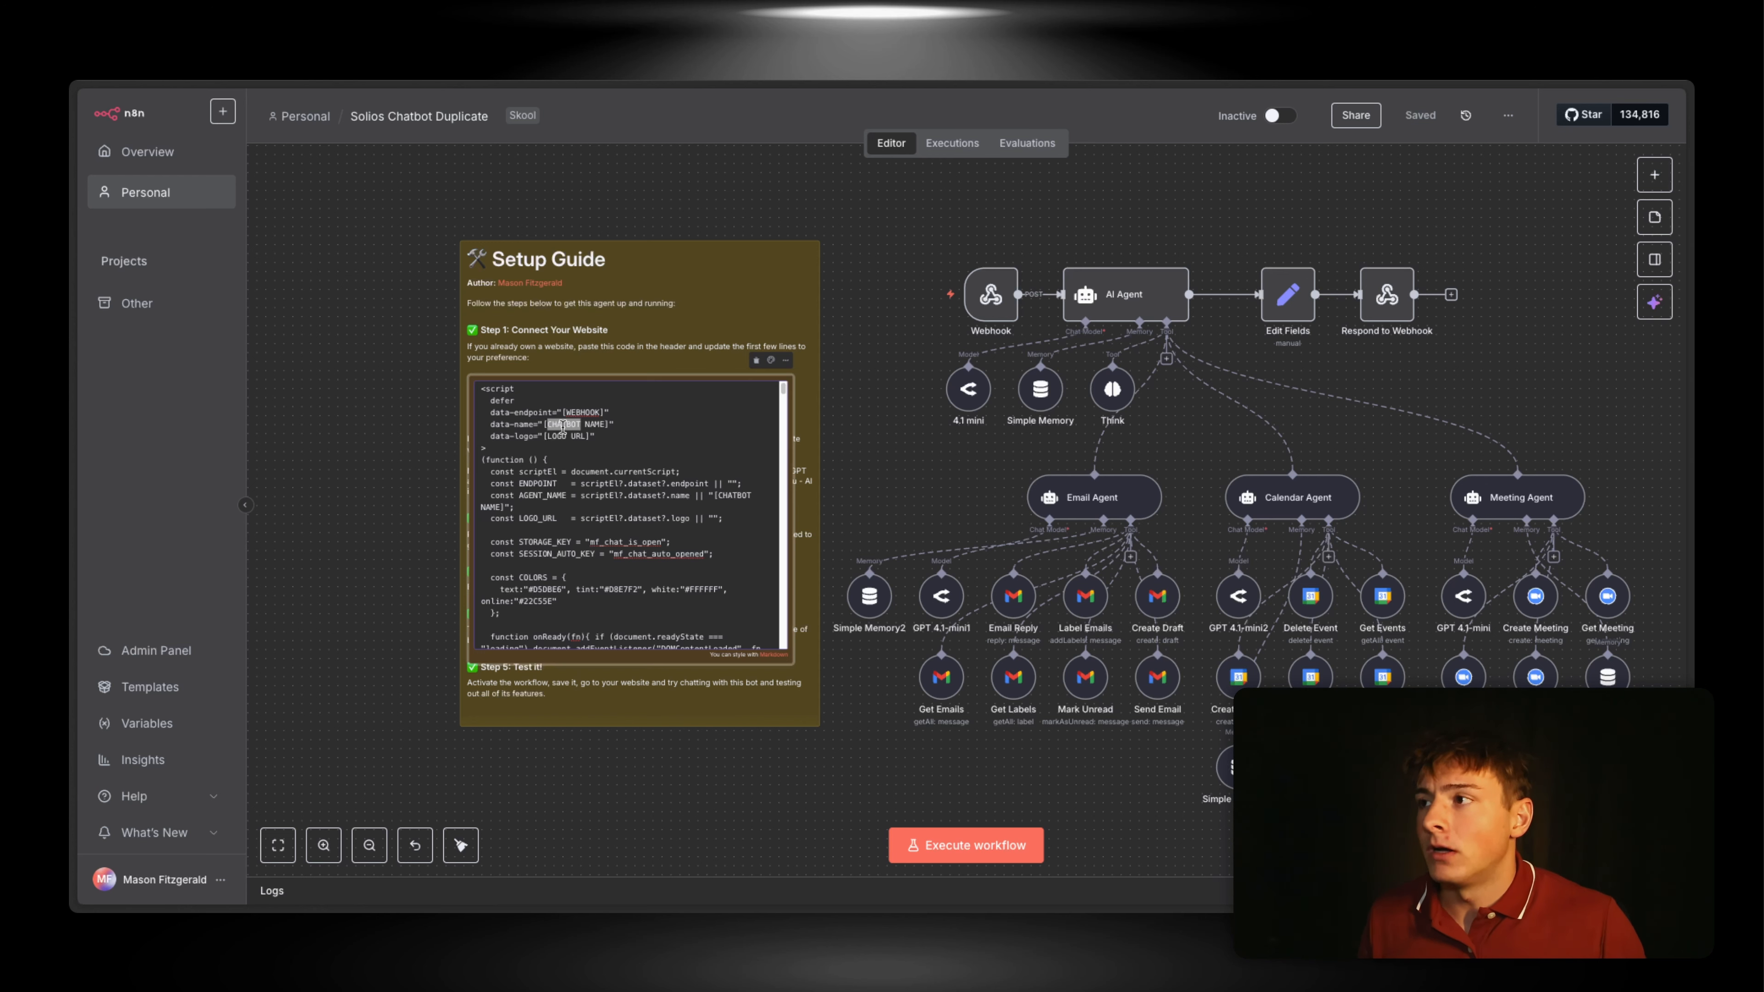
left_click(566, 442)
left_click_drag(547, 436, 584, 438)
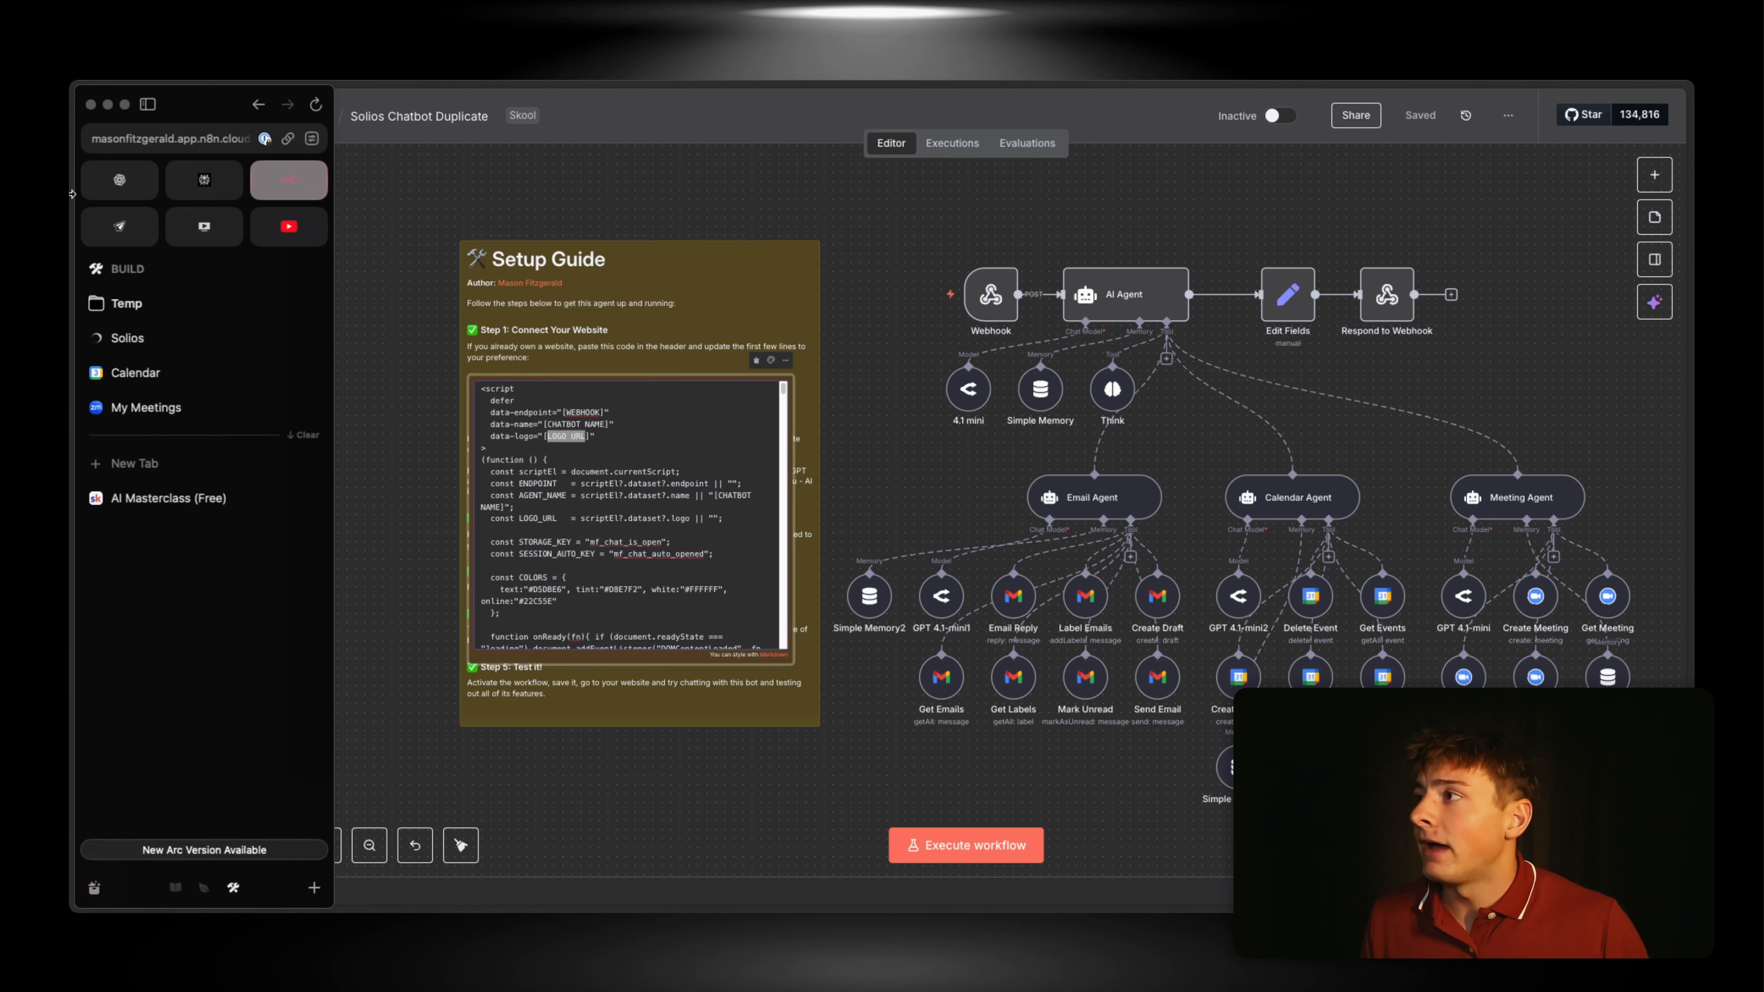
mouse_move(75, 327)
left_click(134, 337)
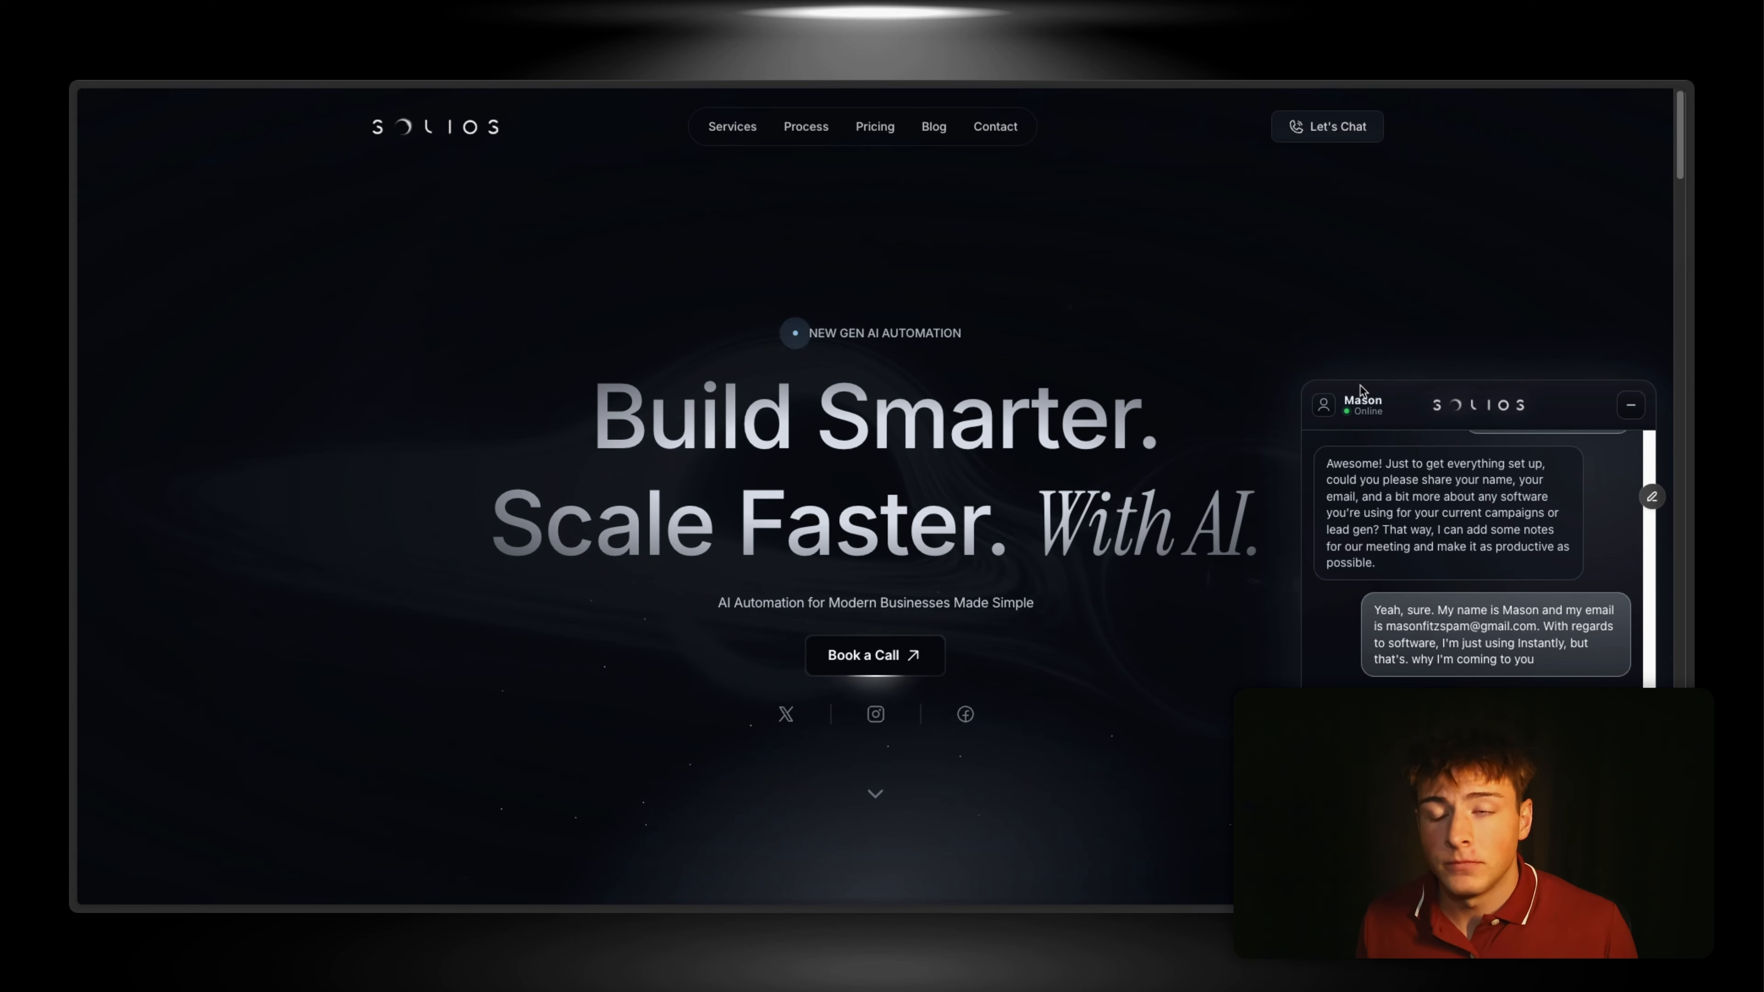
Step: Return to the n8n workflow and shrink the script note to fit within Step 1 of the Setup Guide
mouse_move(72, 584)
left_click(302, 202)
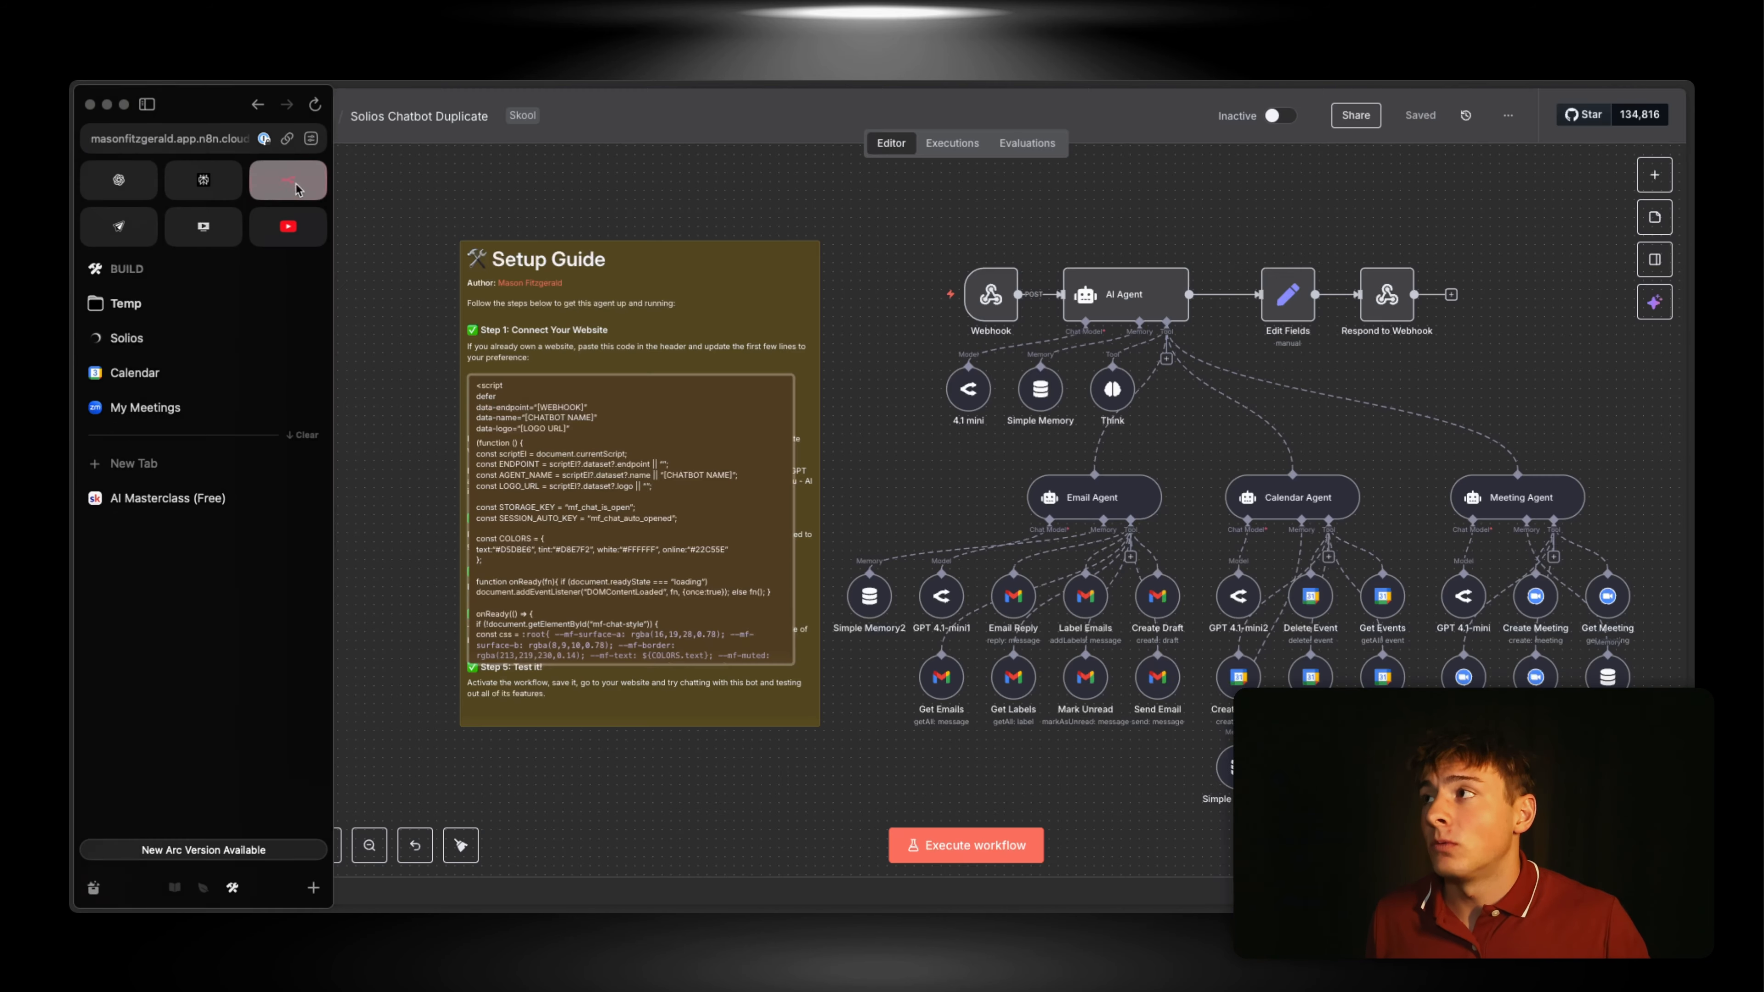
scroll(695, 477, "left", 2)
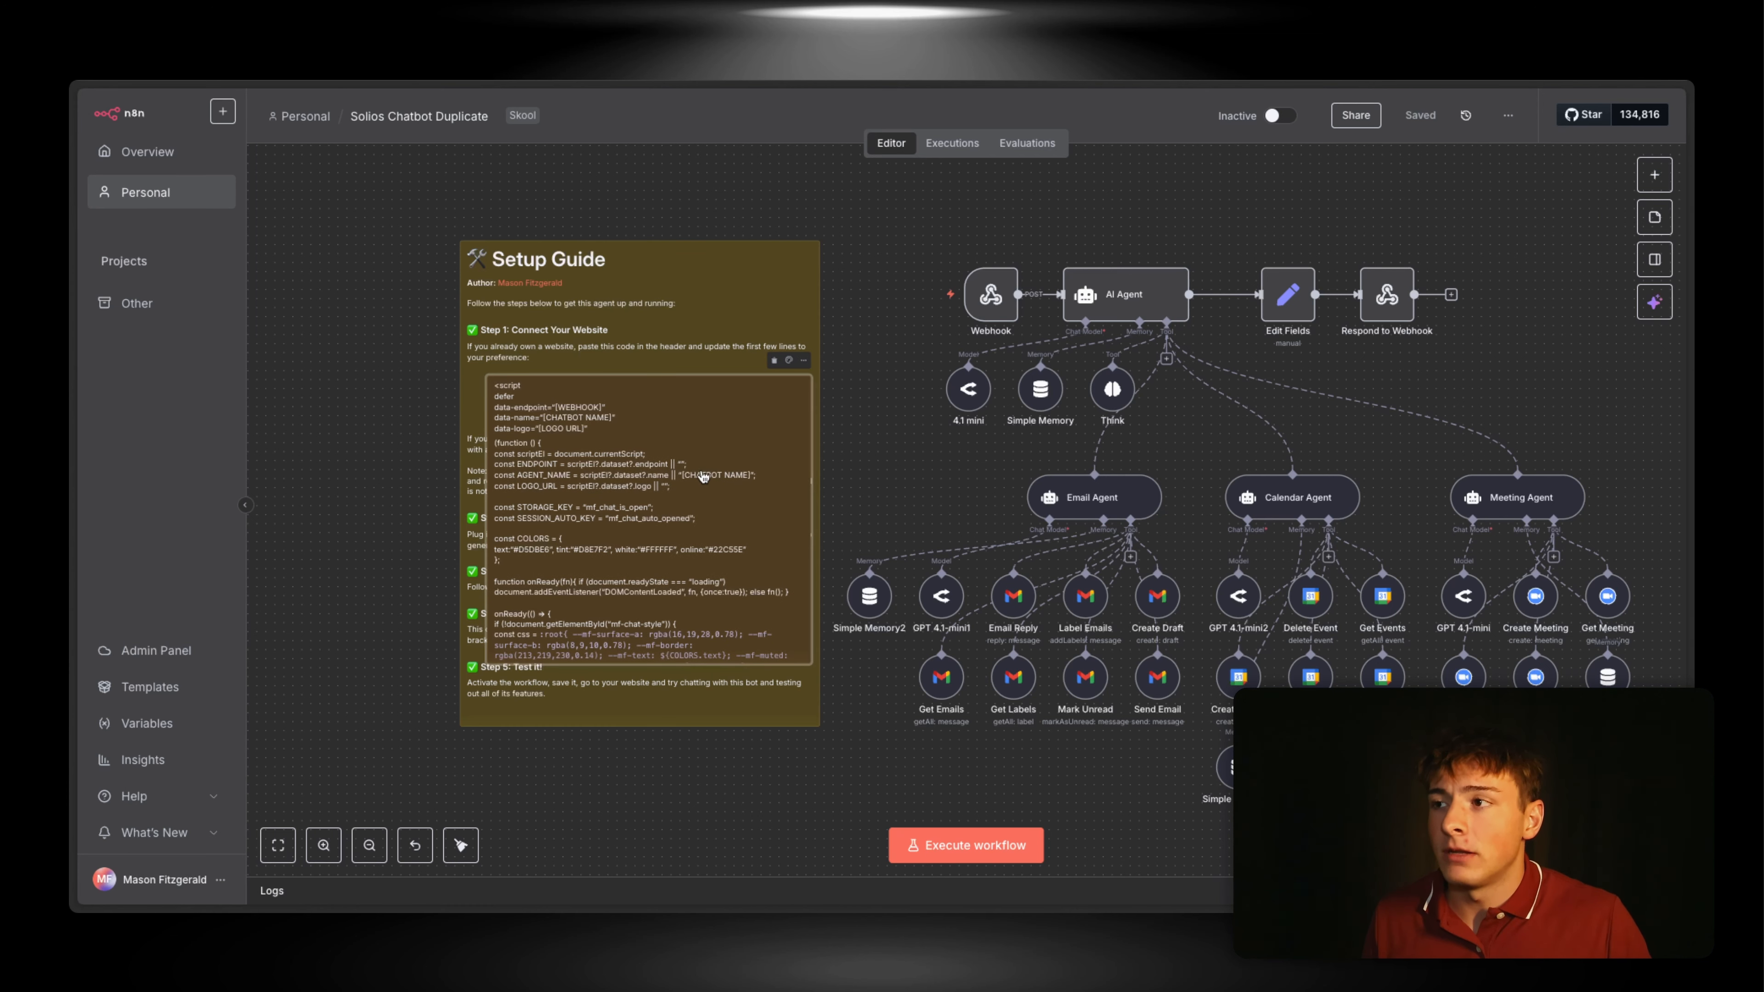
left_click_drag(604, 664, 637, 420)
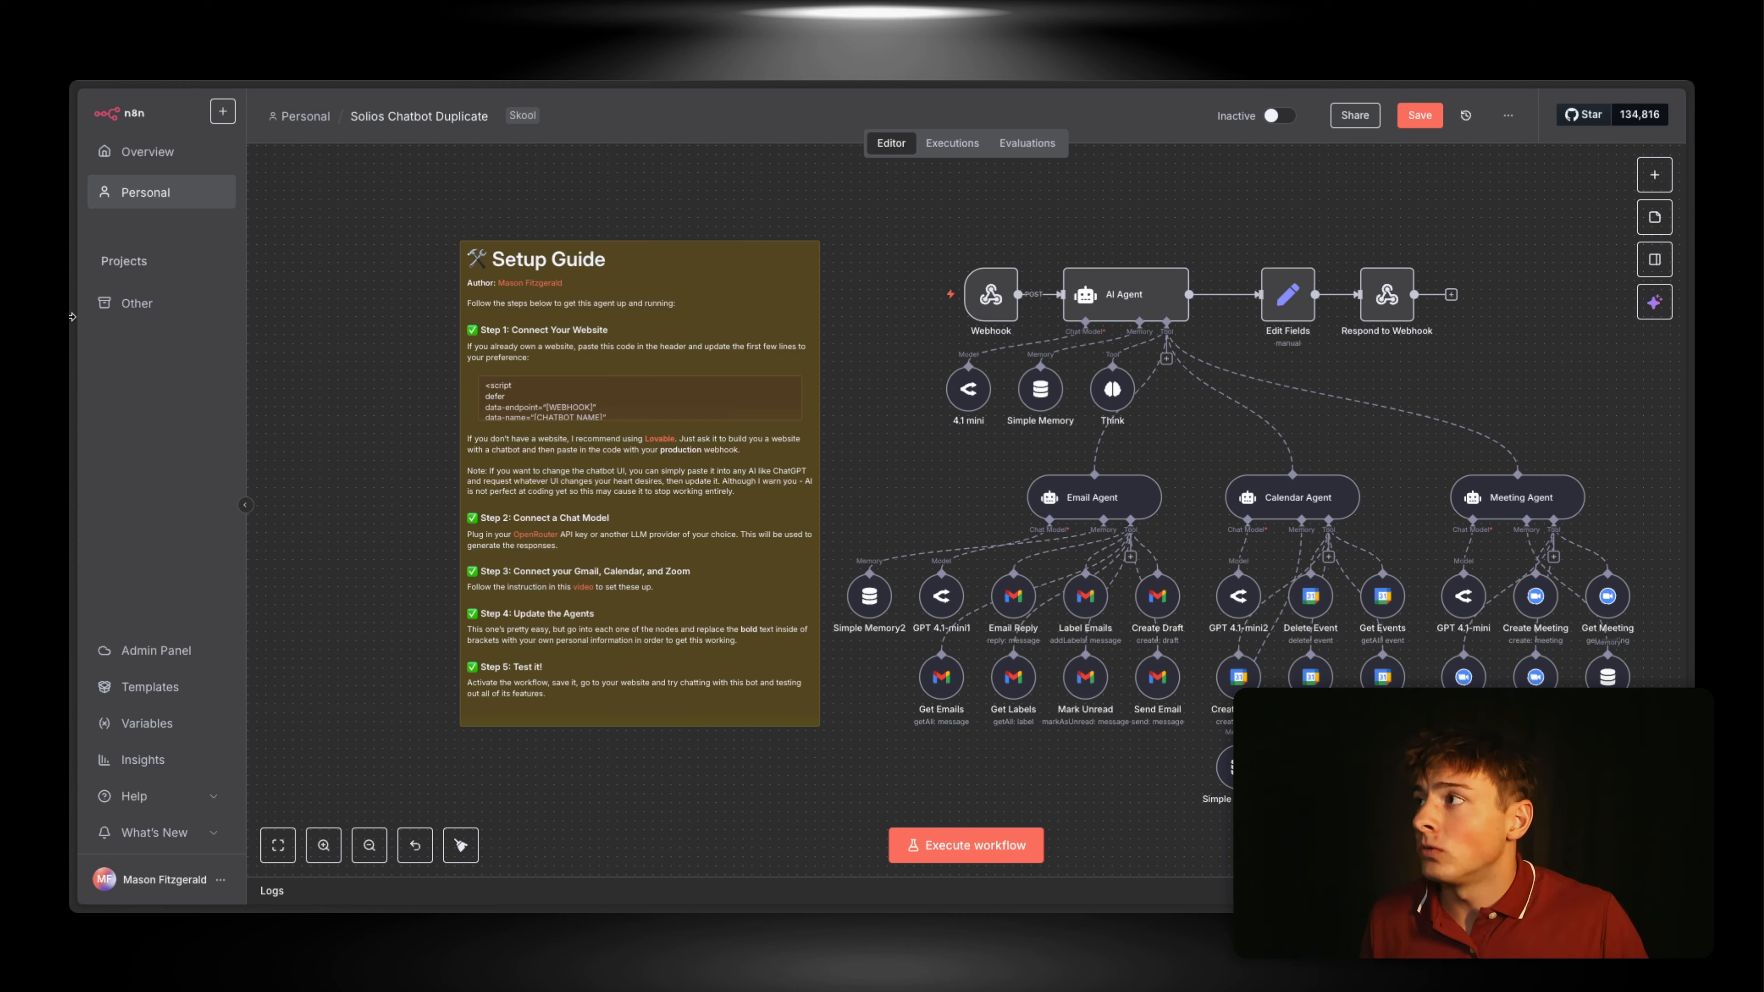
Step: View the AI Masterclass (Free) community page and the Solios website, and return to the n8n workflow
mouse_move(228, 465)
left_click(174, 496)
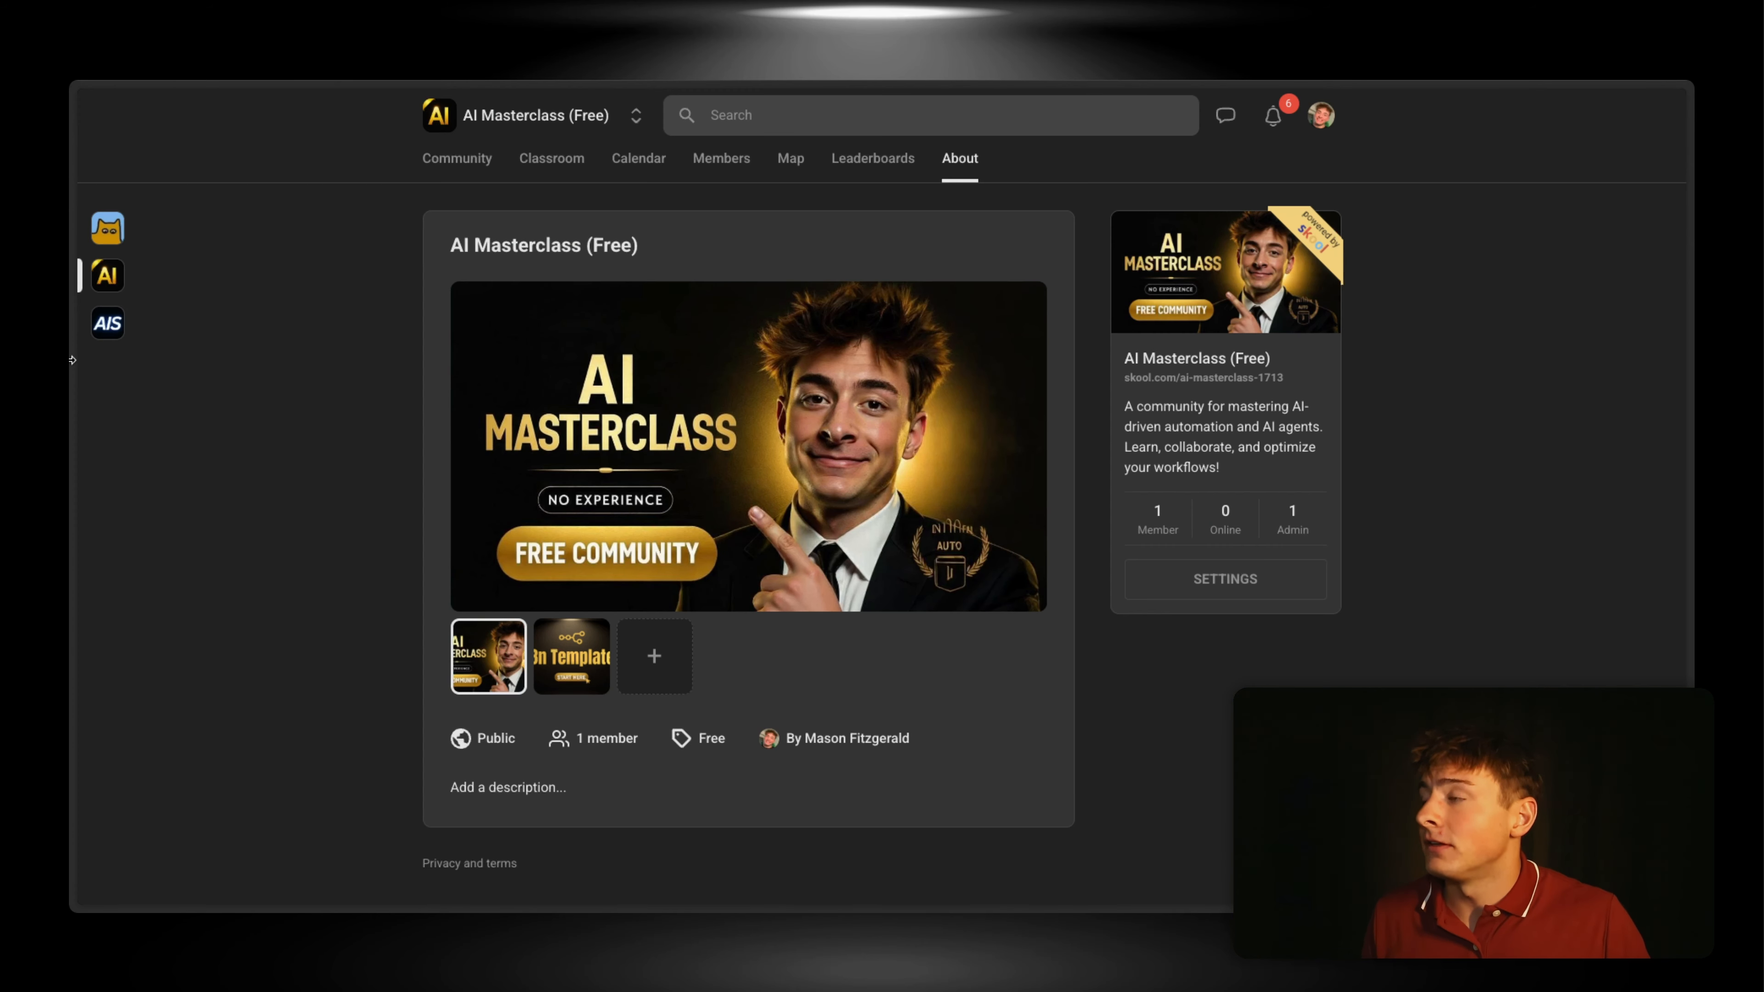
mouse_move(72, 360)
left_click(167, 341)
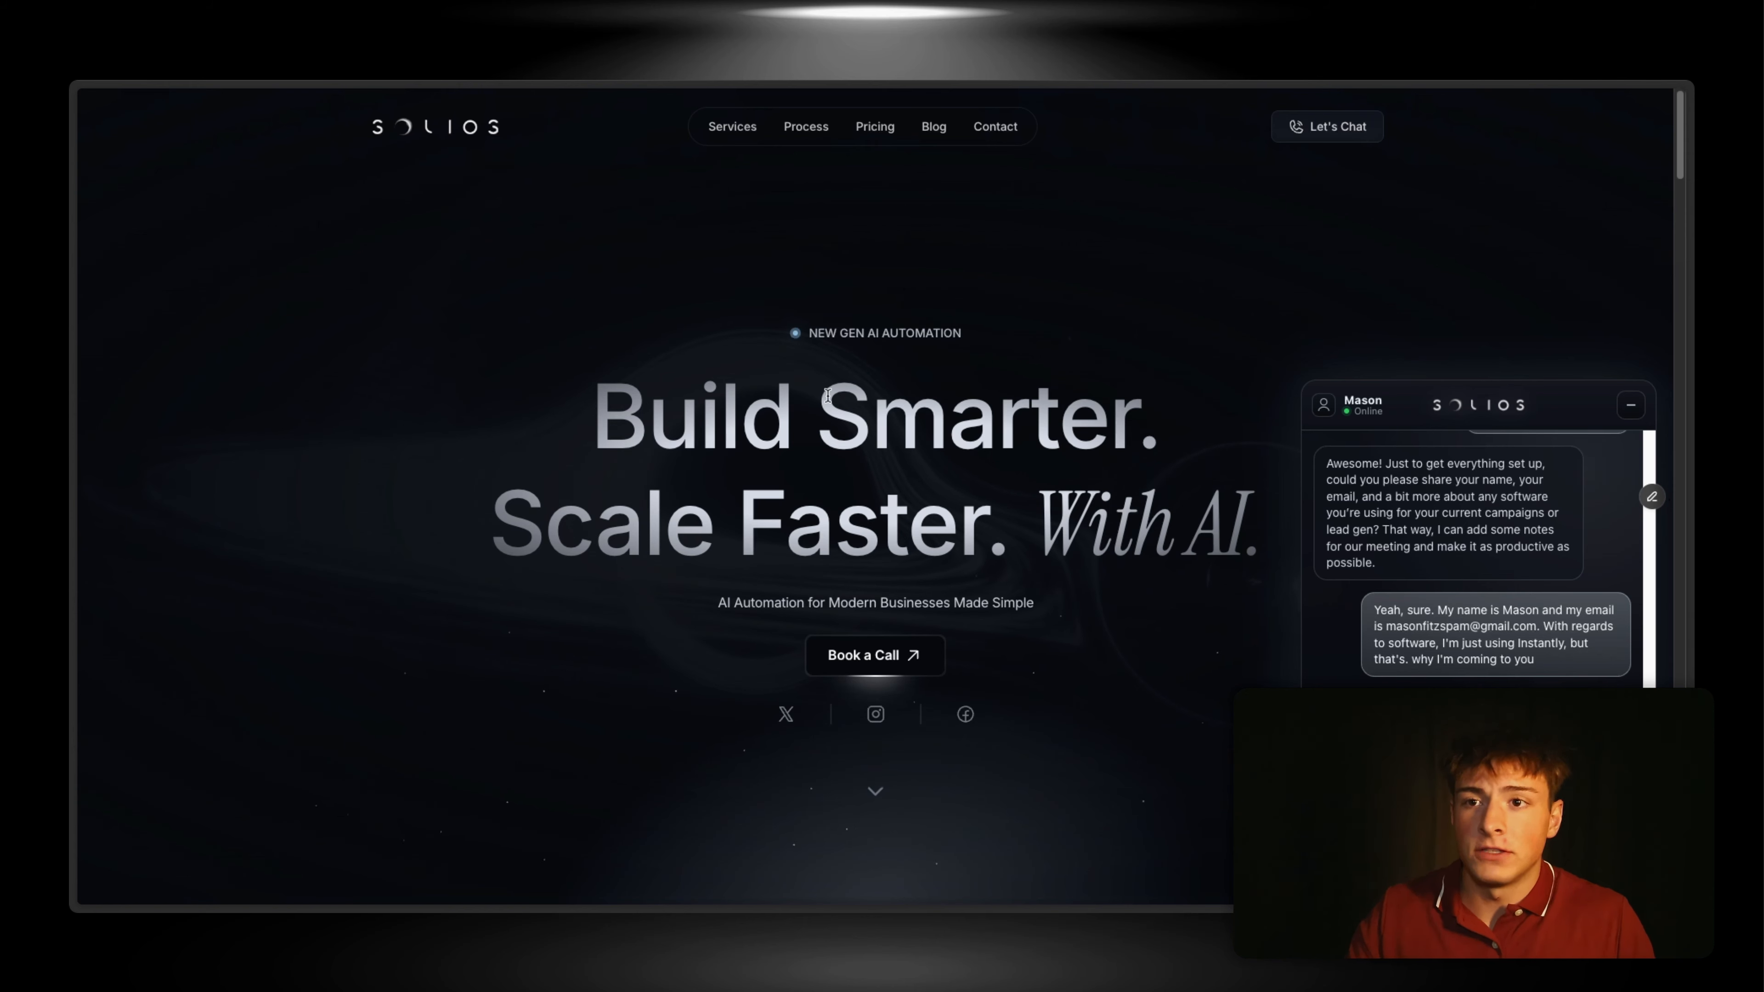
mouse_move(72, 298)
left_click(289, 184)
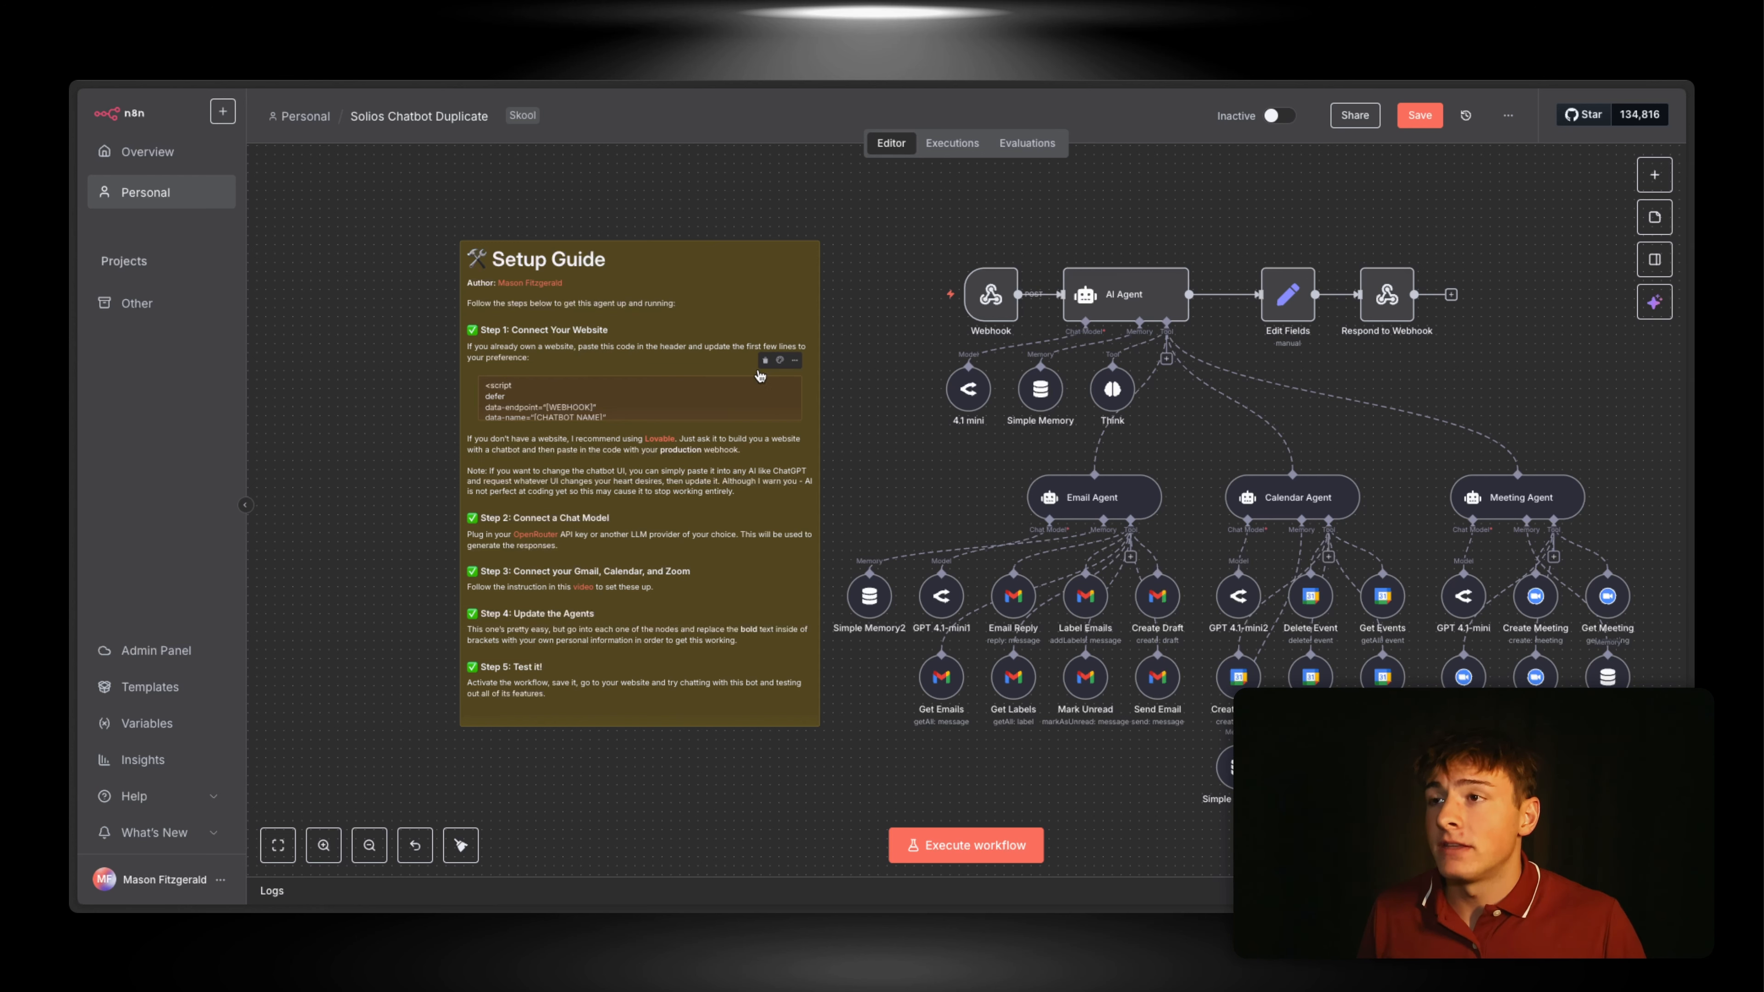
Step: Open the 4.1 mini chat model node under the AI Agent and return to the canvas
mouse_move(972, 329)
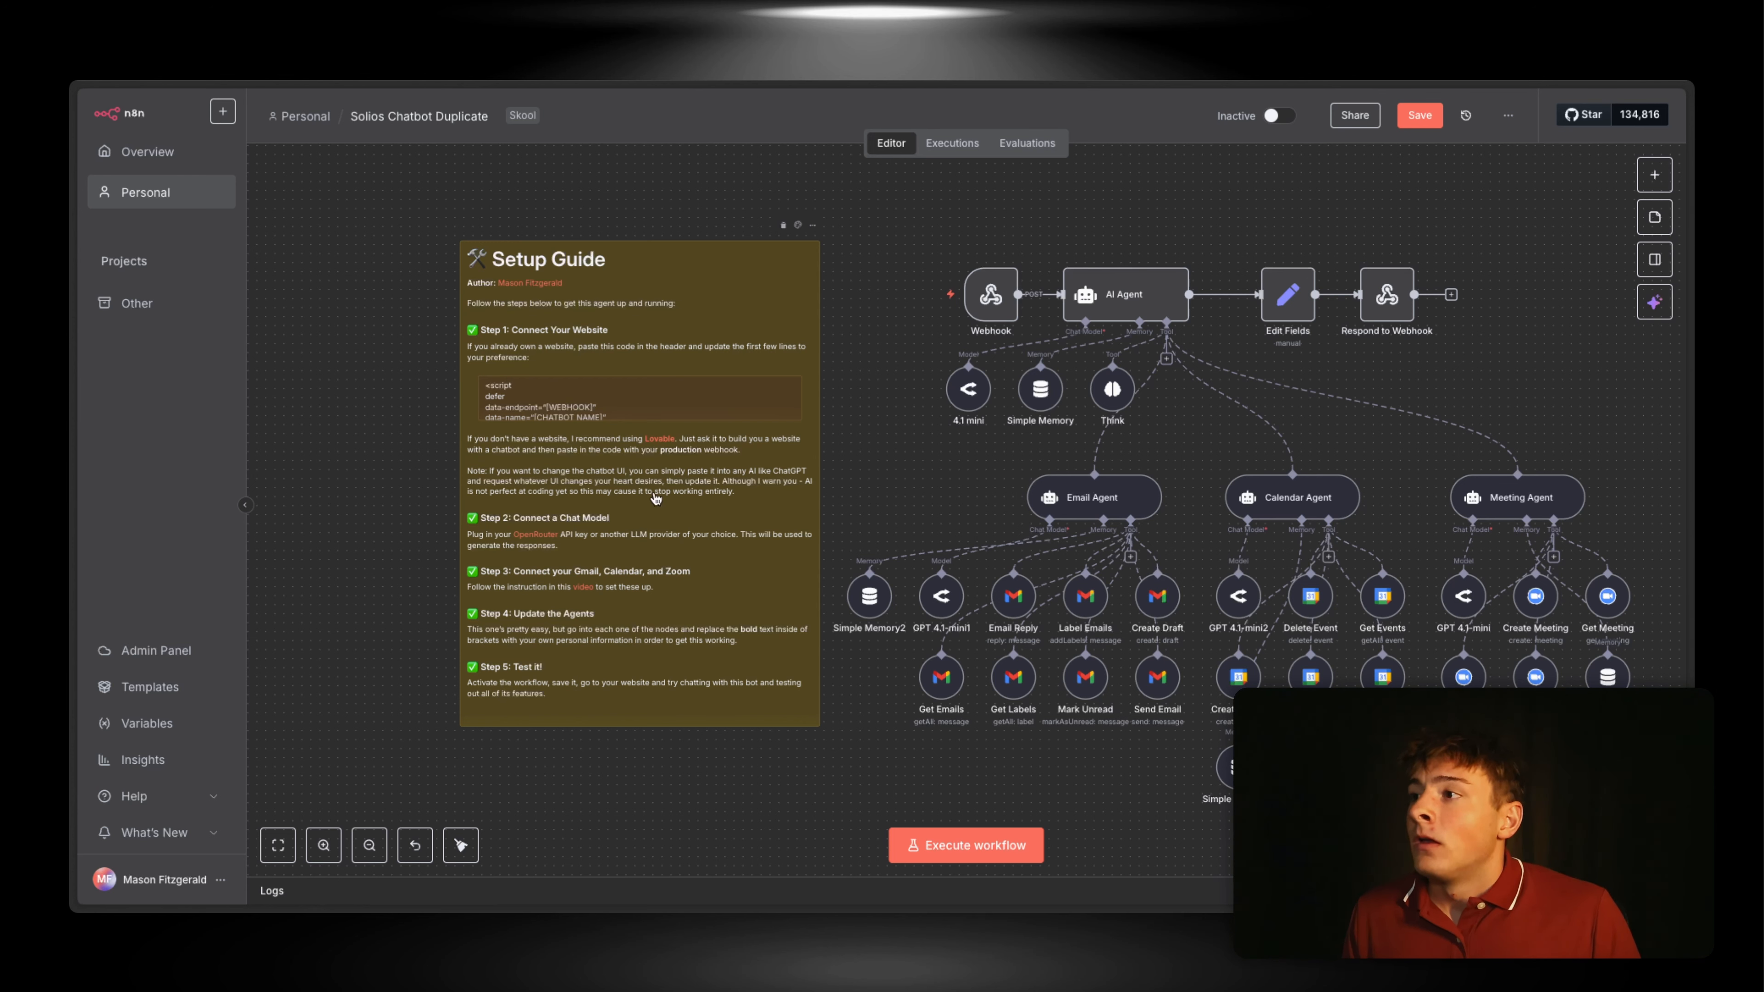
left_click_drag(1287, 402, 1223, 421)
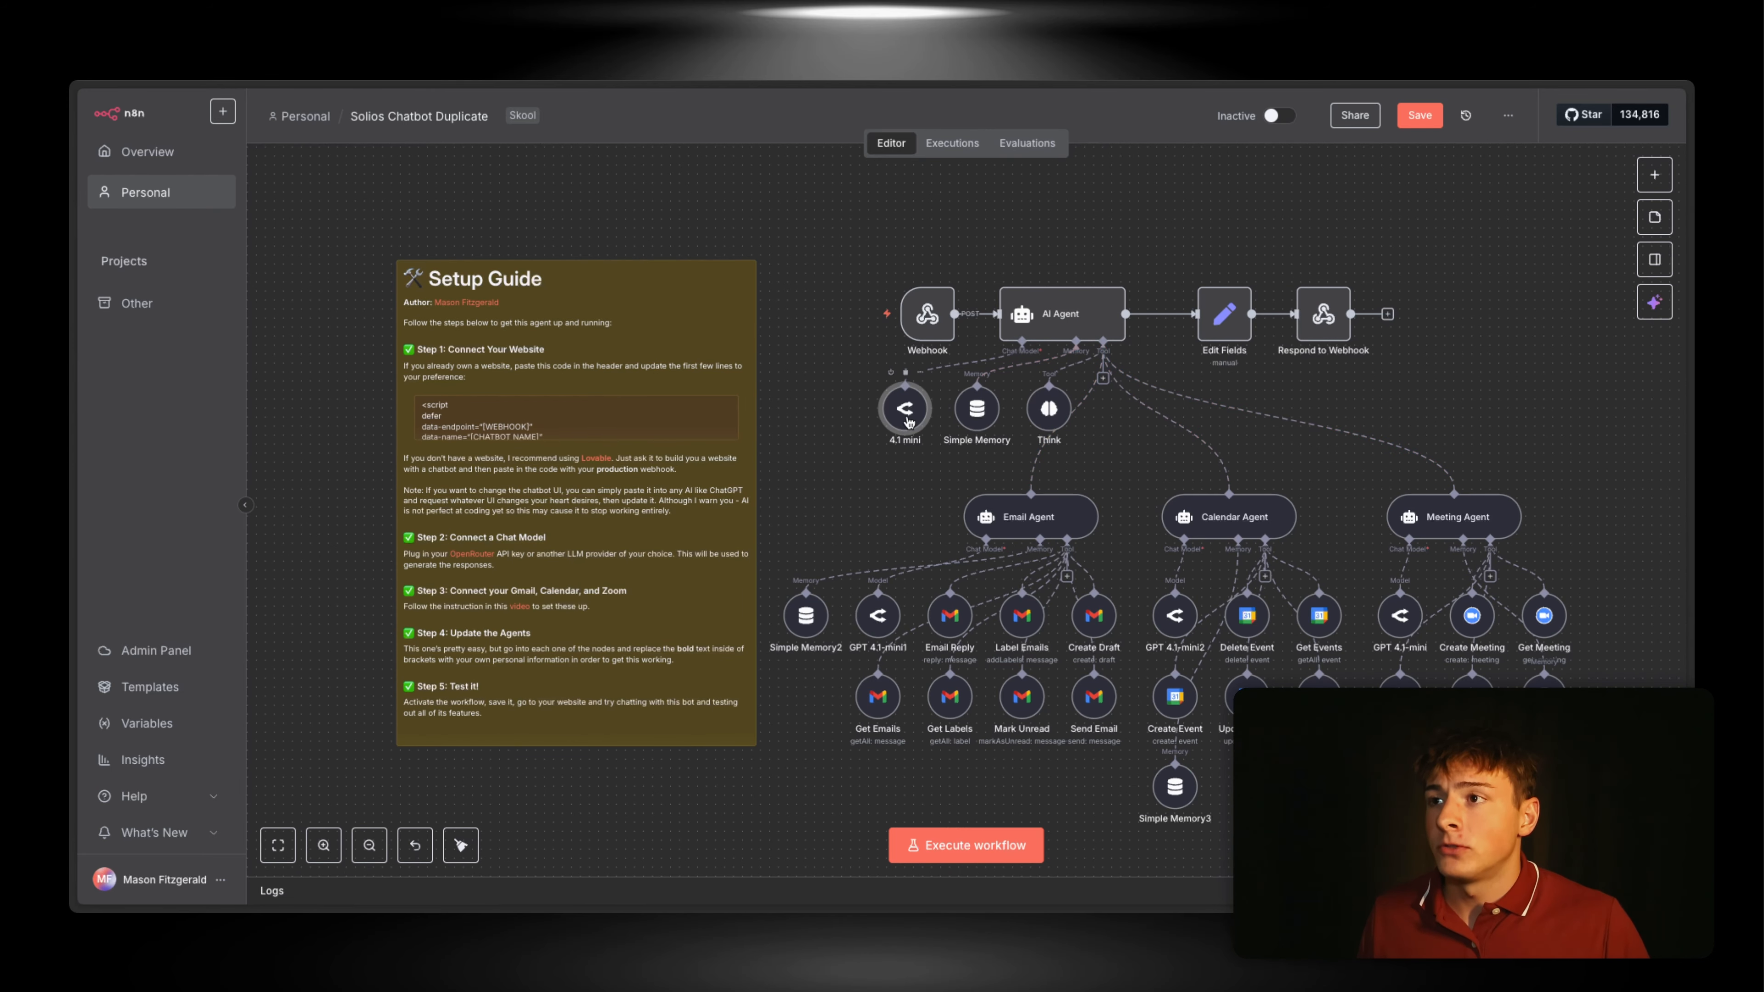
double_click(904, 408)
left_click(998, 99)
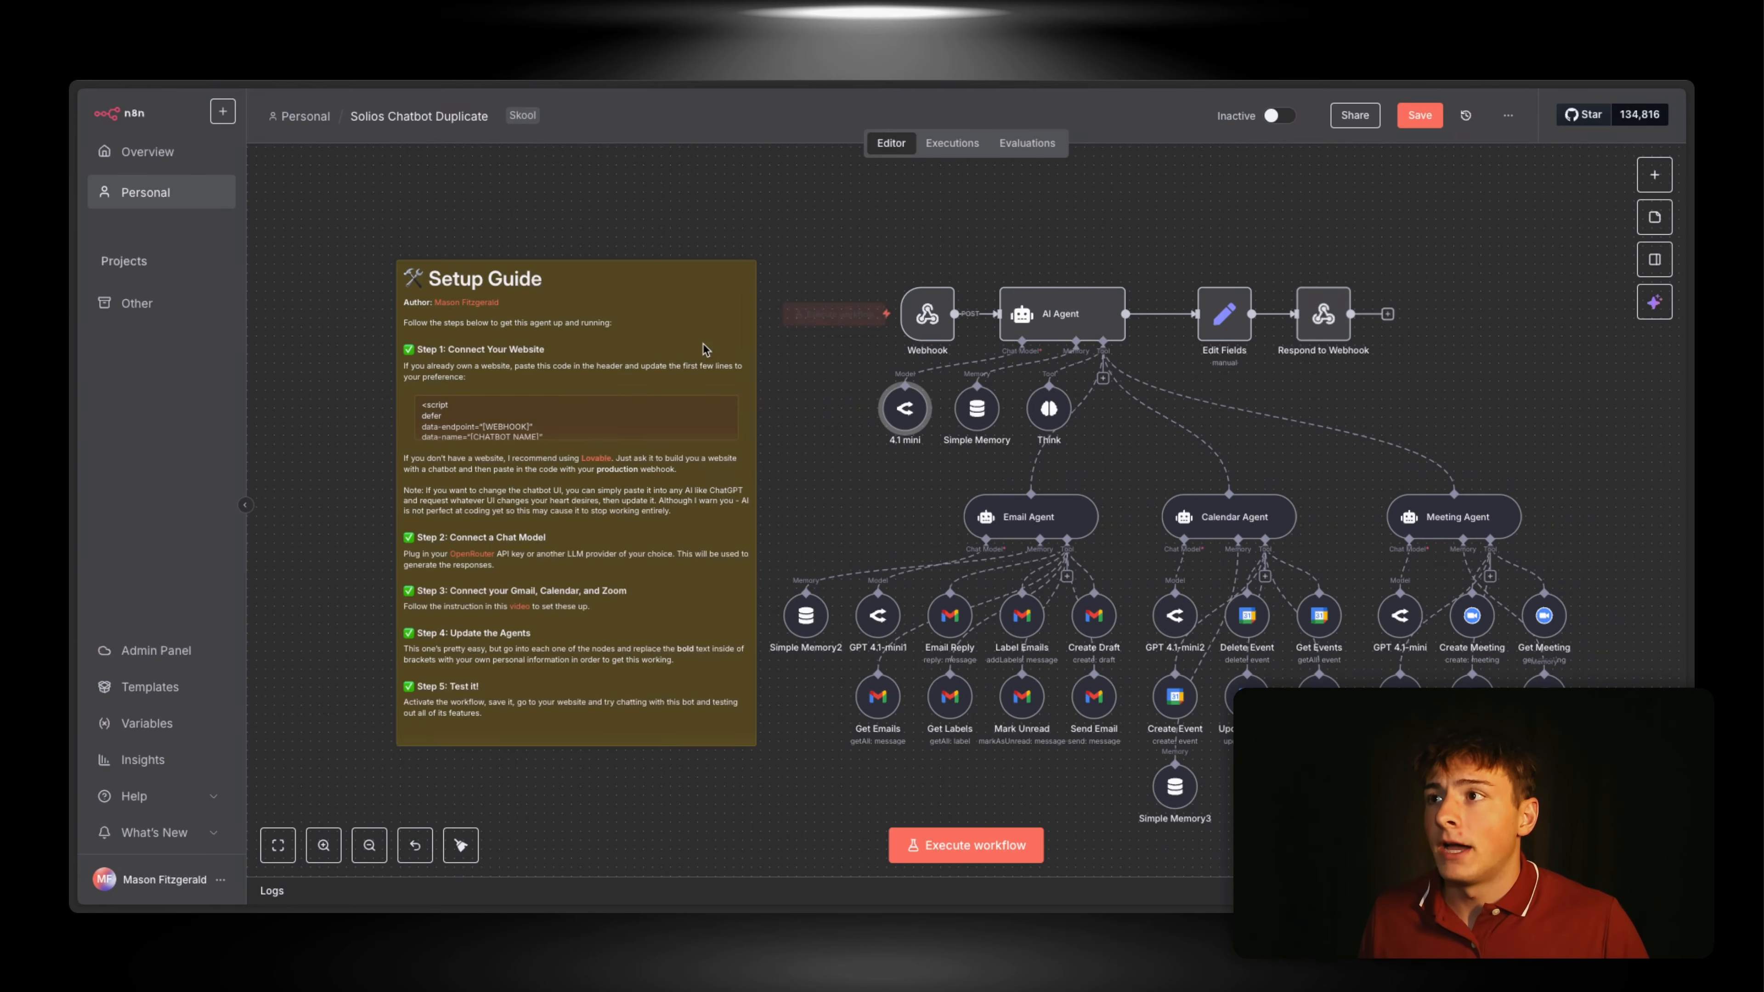
Step: Switch to the OpenRouter website and view the account's Credits page
mouse_move(78, 470)
left_click(178, 470)
type("openrouter")
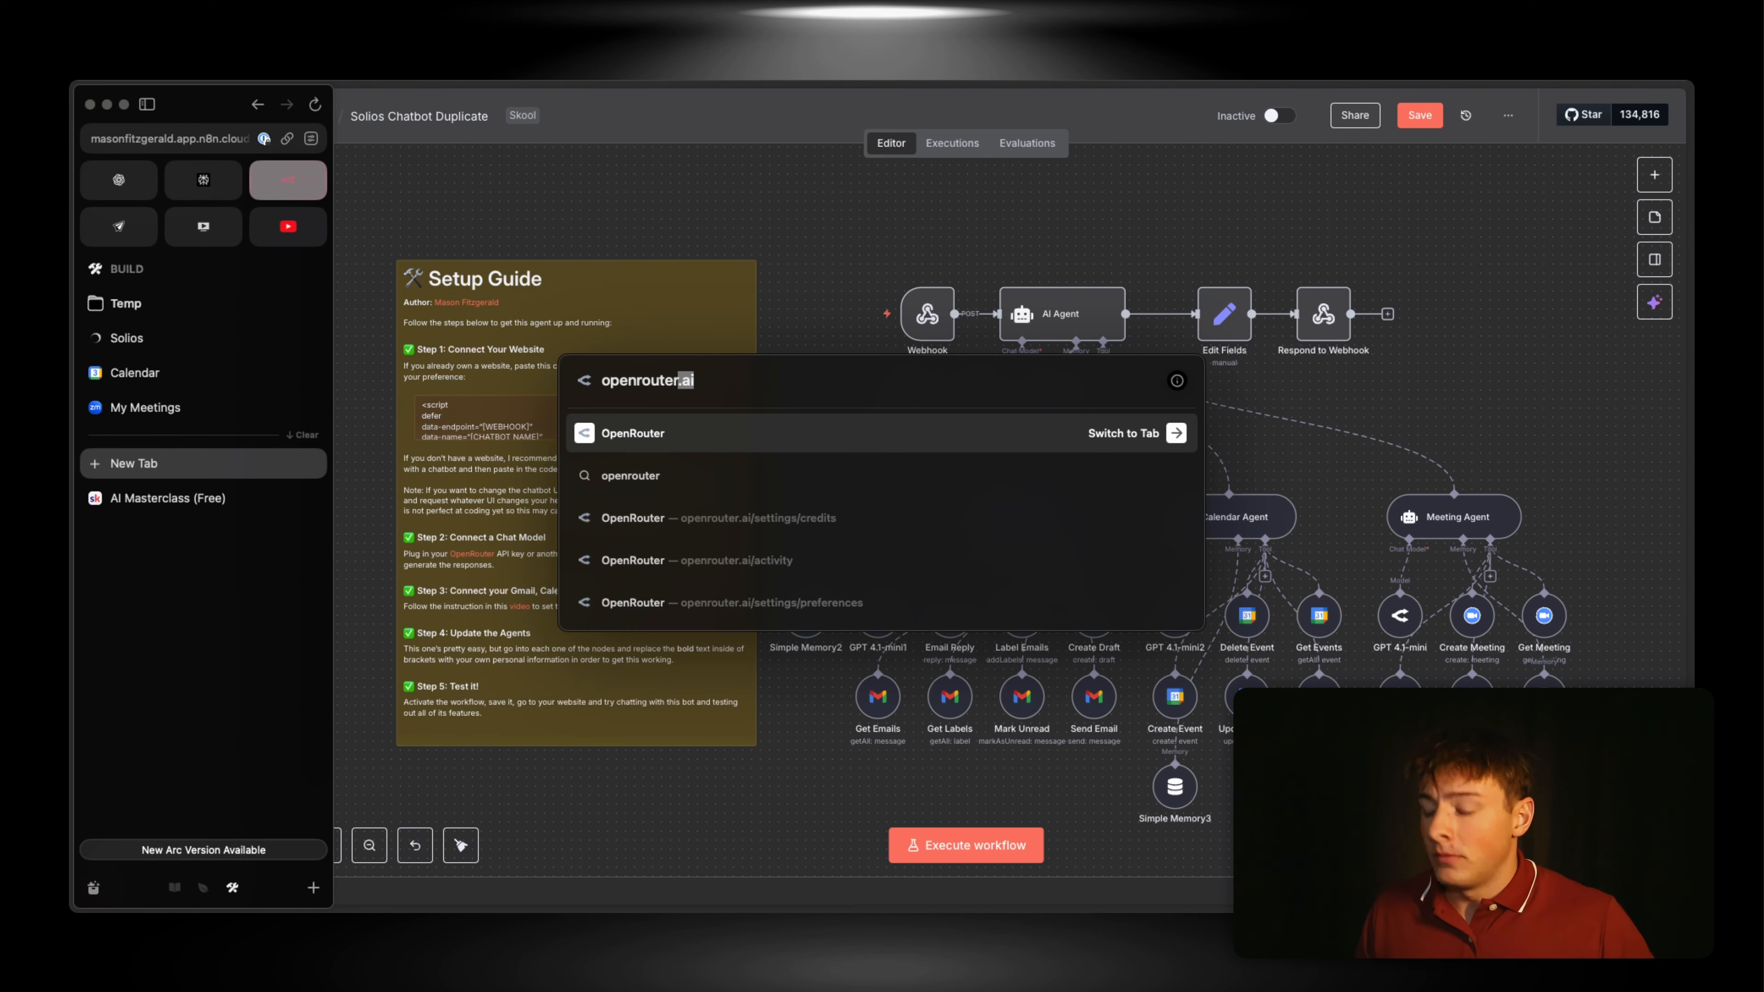
key("Return")
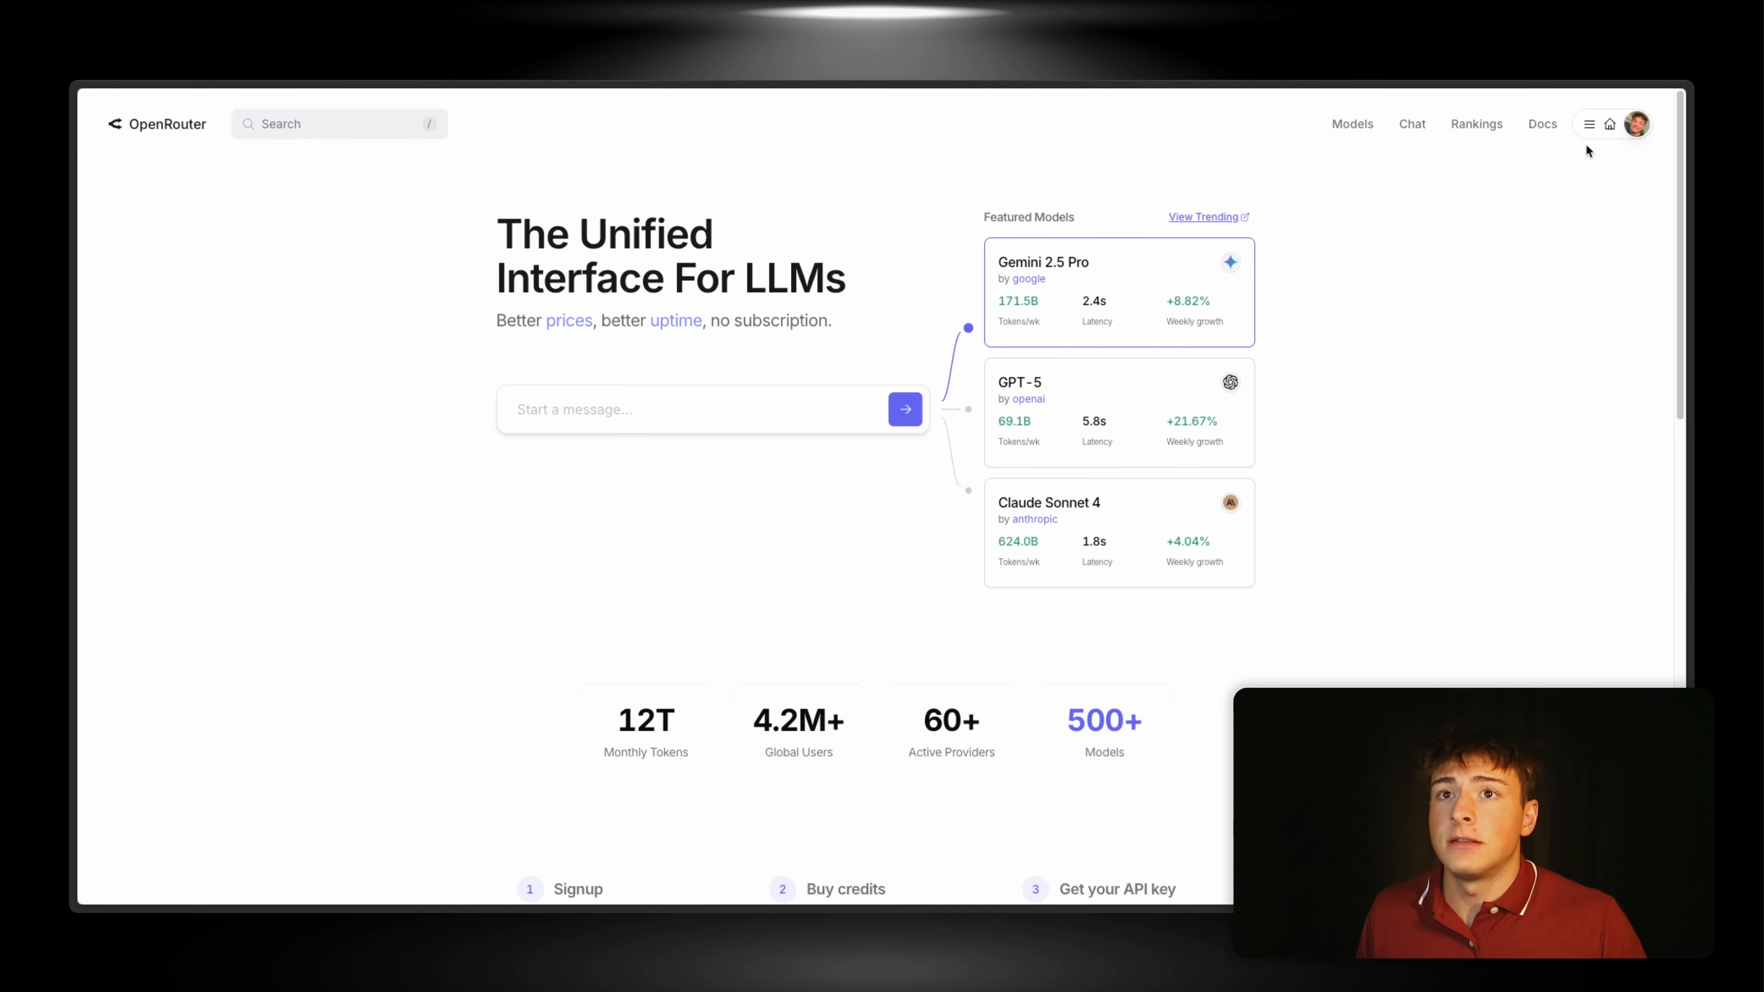
mouse_move(1588, 129)
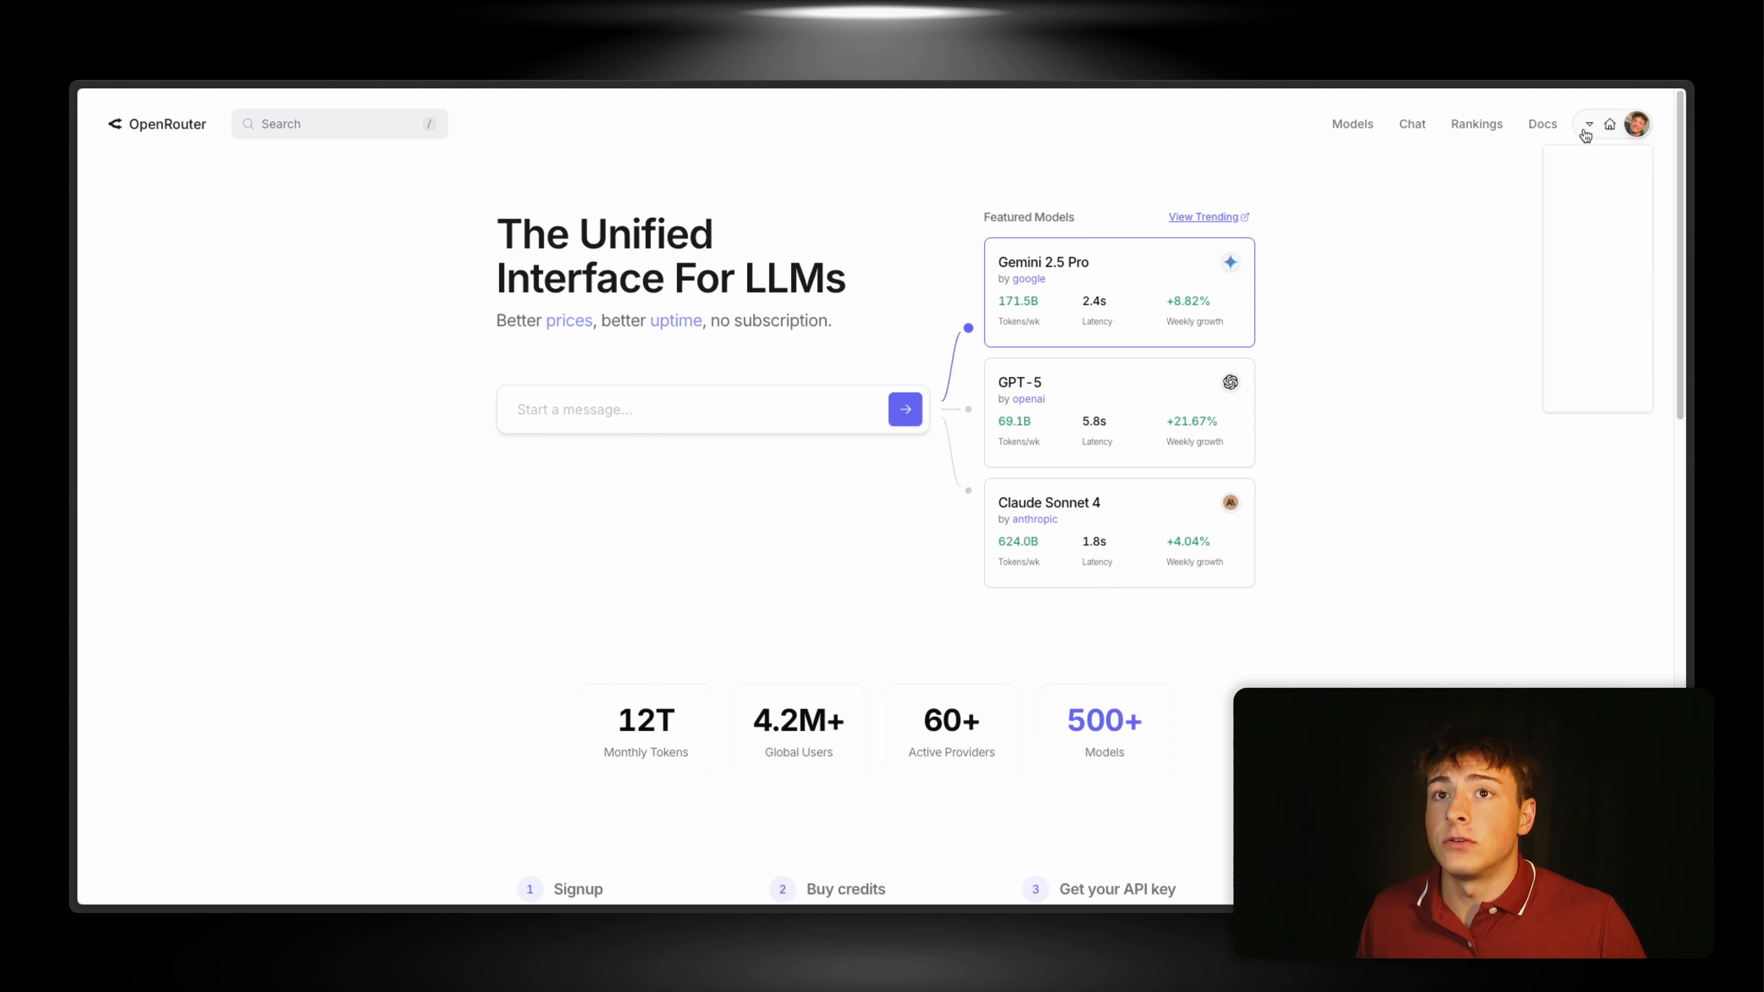
left_click(1580, 168)
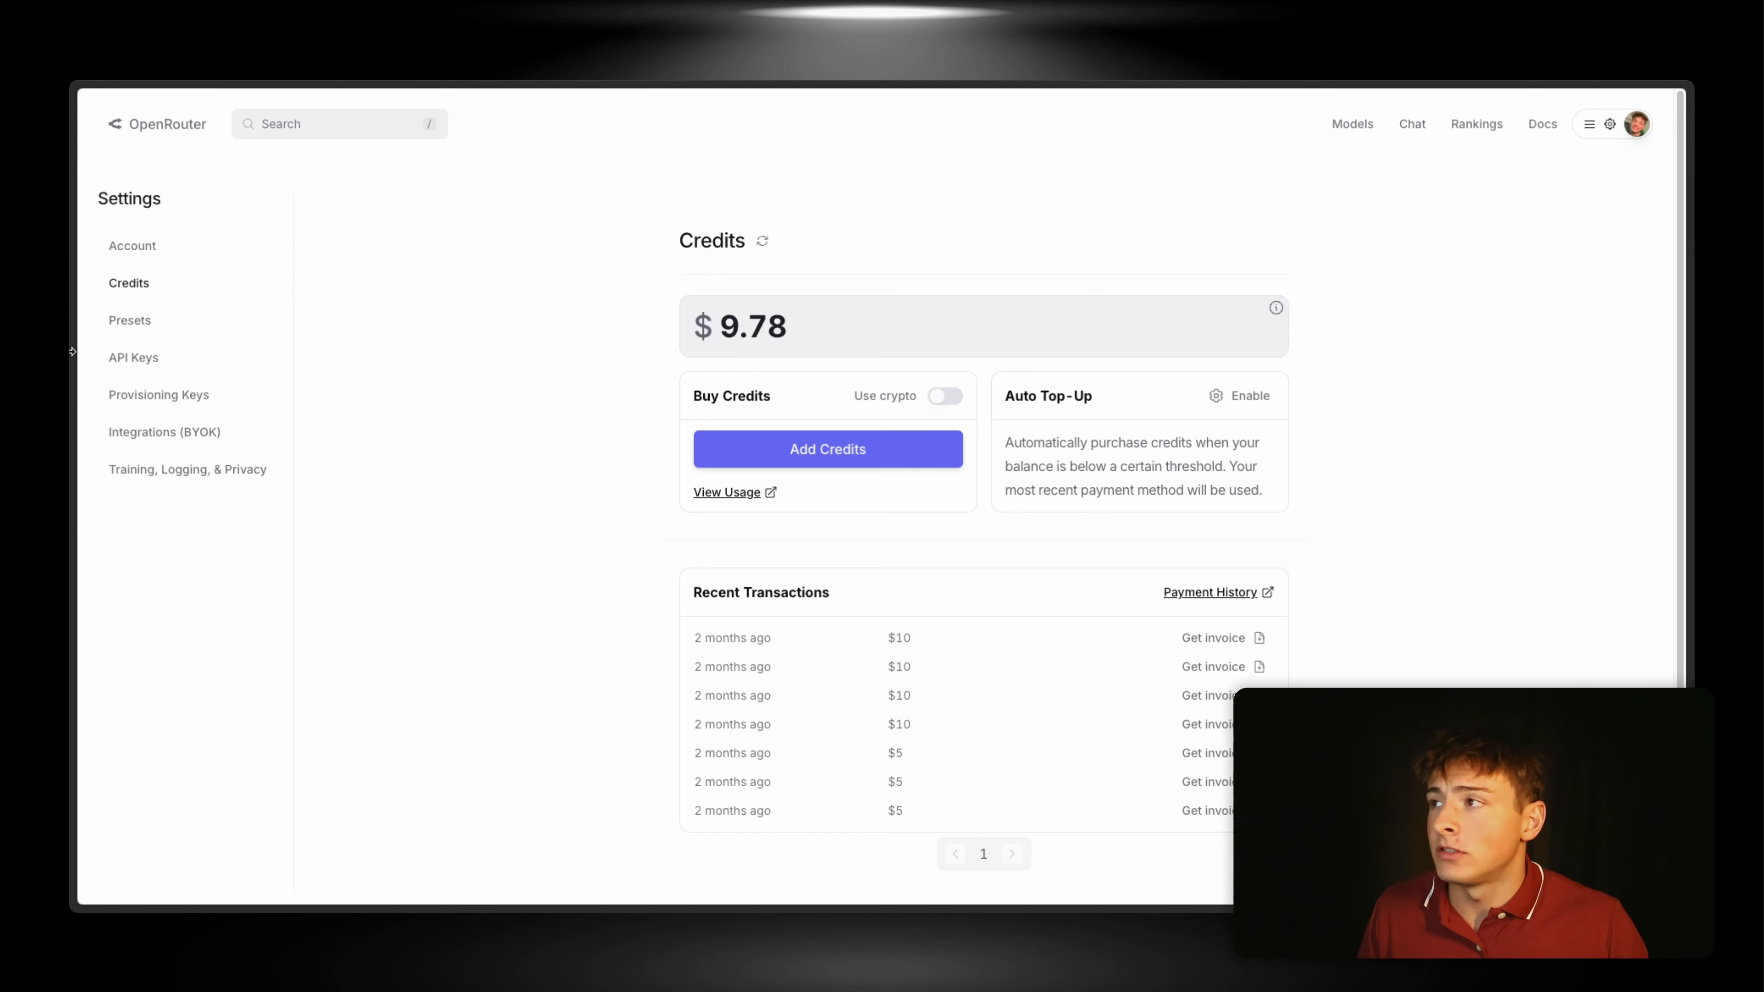
left_click(1590, 125)
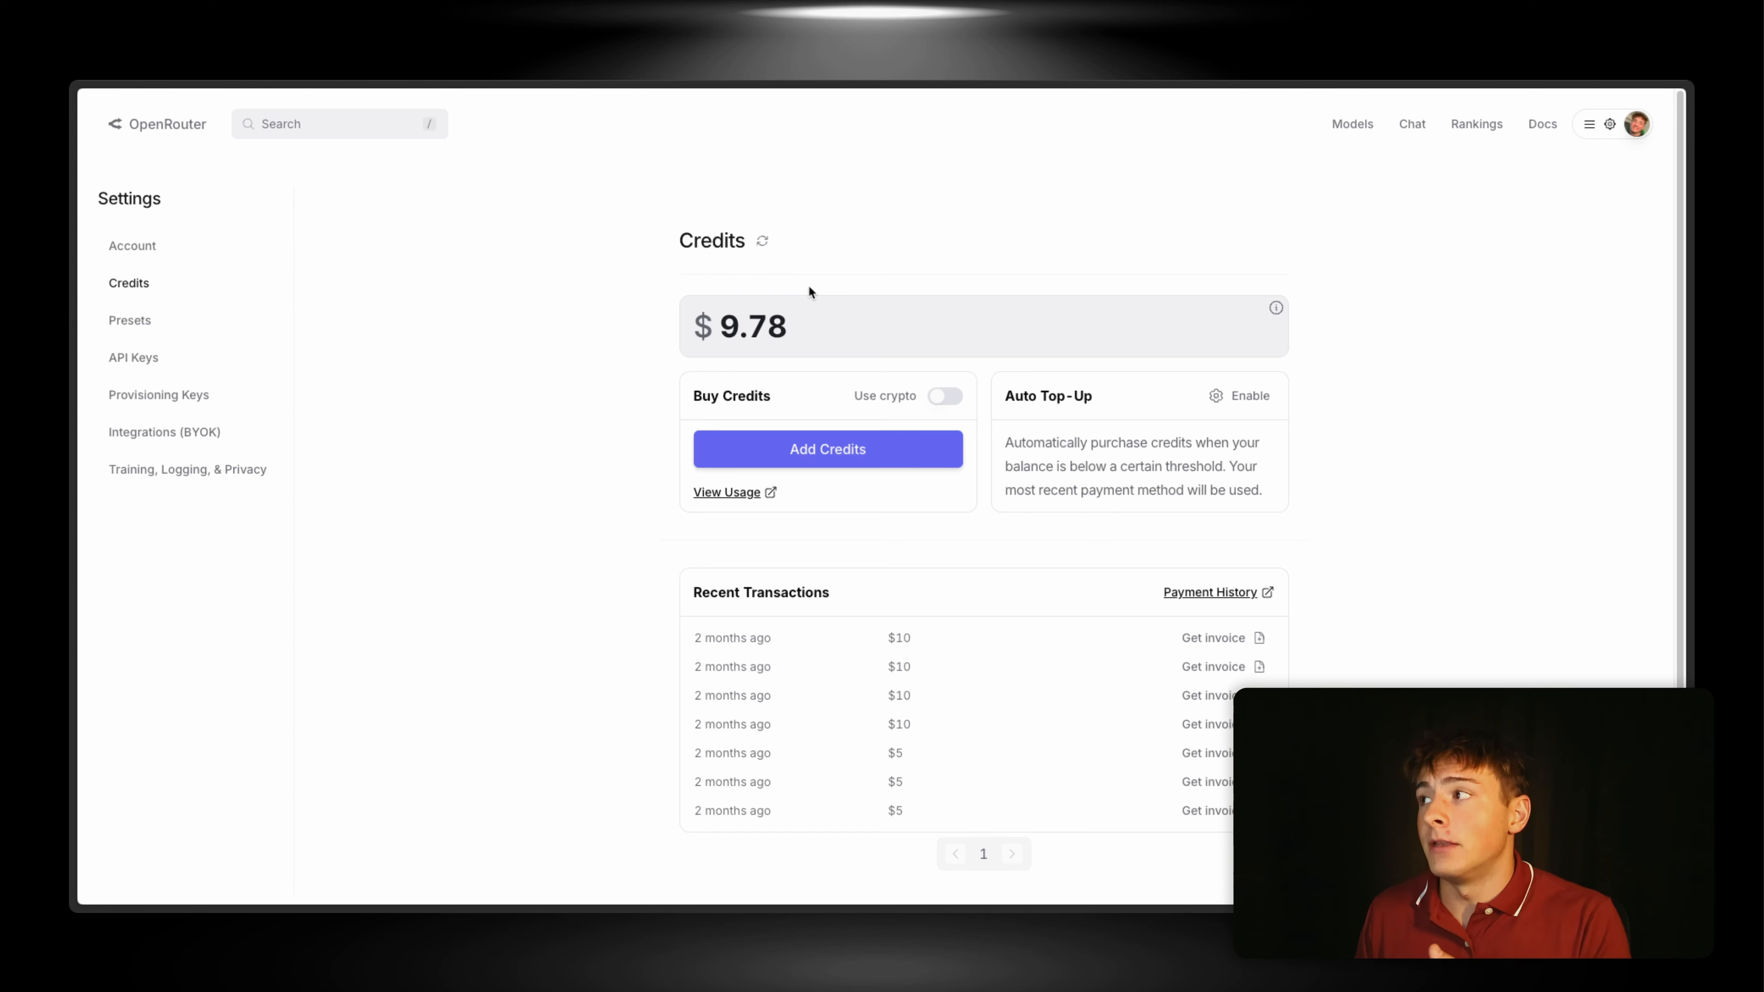
Step: Return to the n8n workflow and browse the available models in the 4.1 mini node without changing the selection
mouse_move(72, 281)
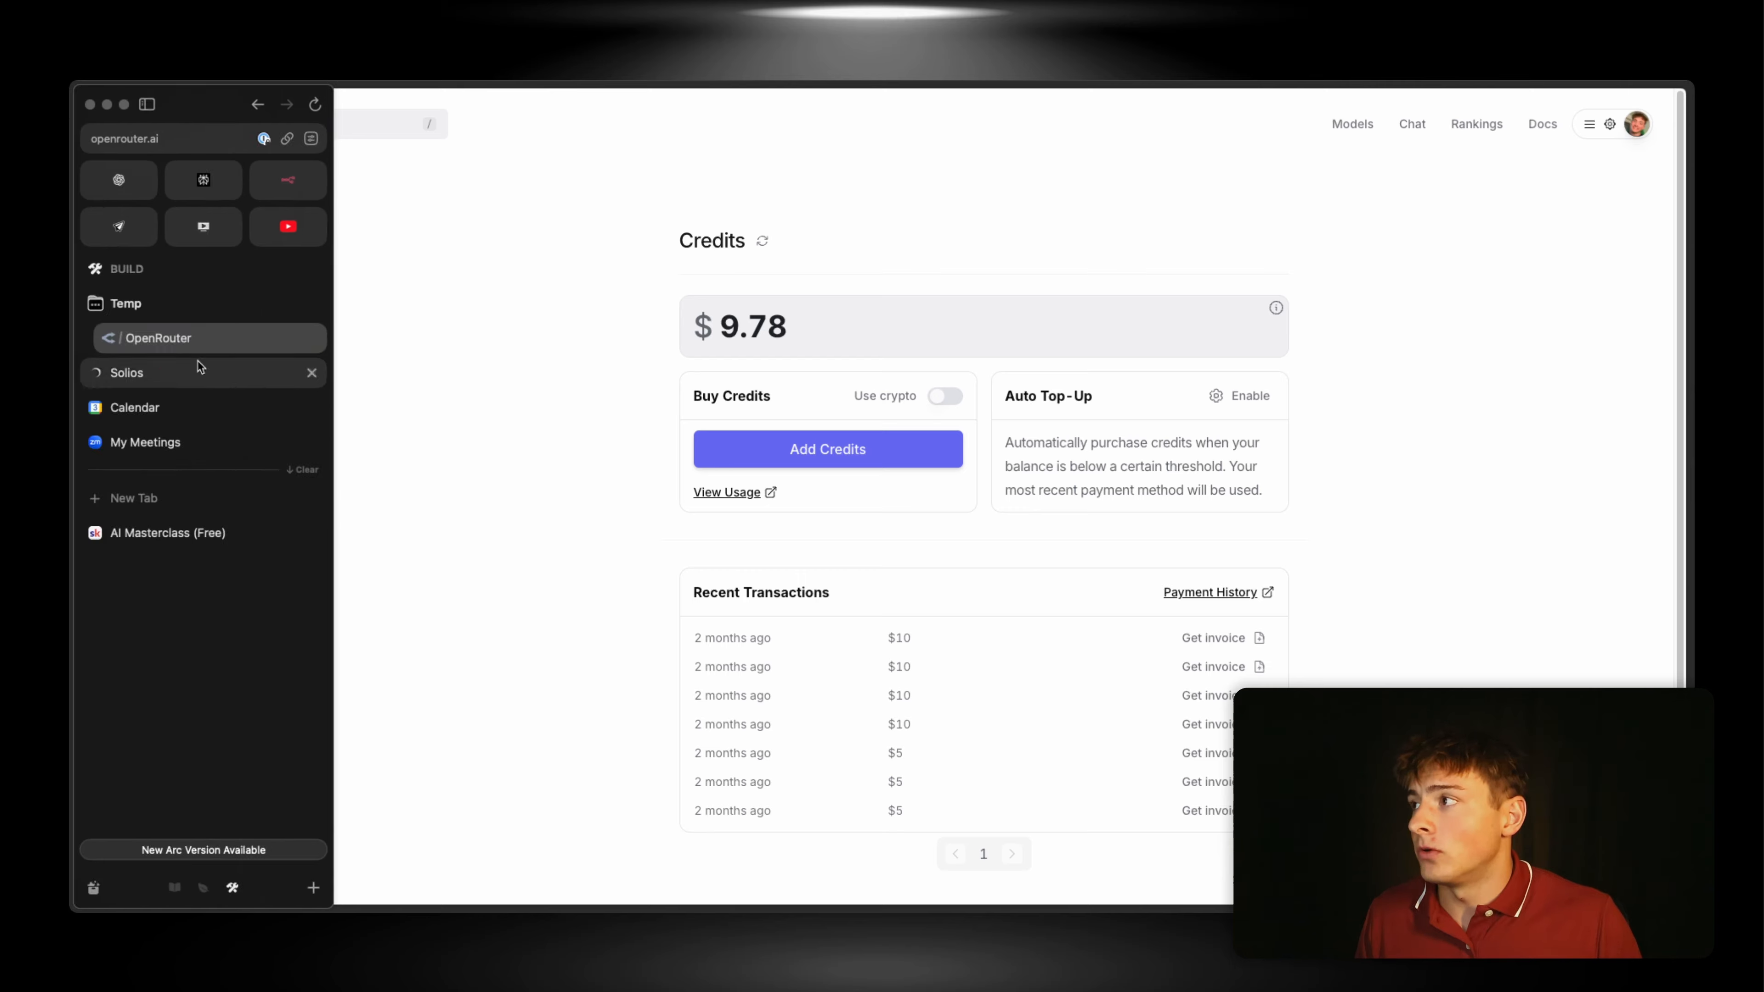
left_click(287, 176)
double_click(915, 411)
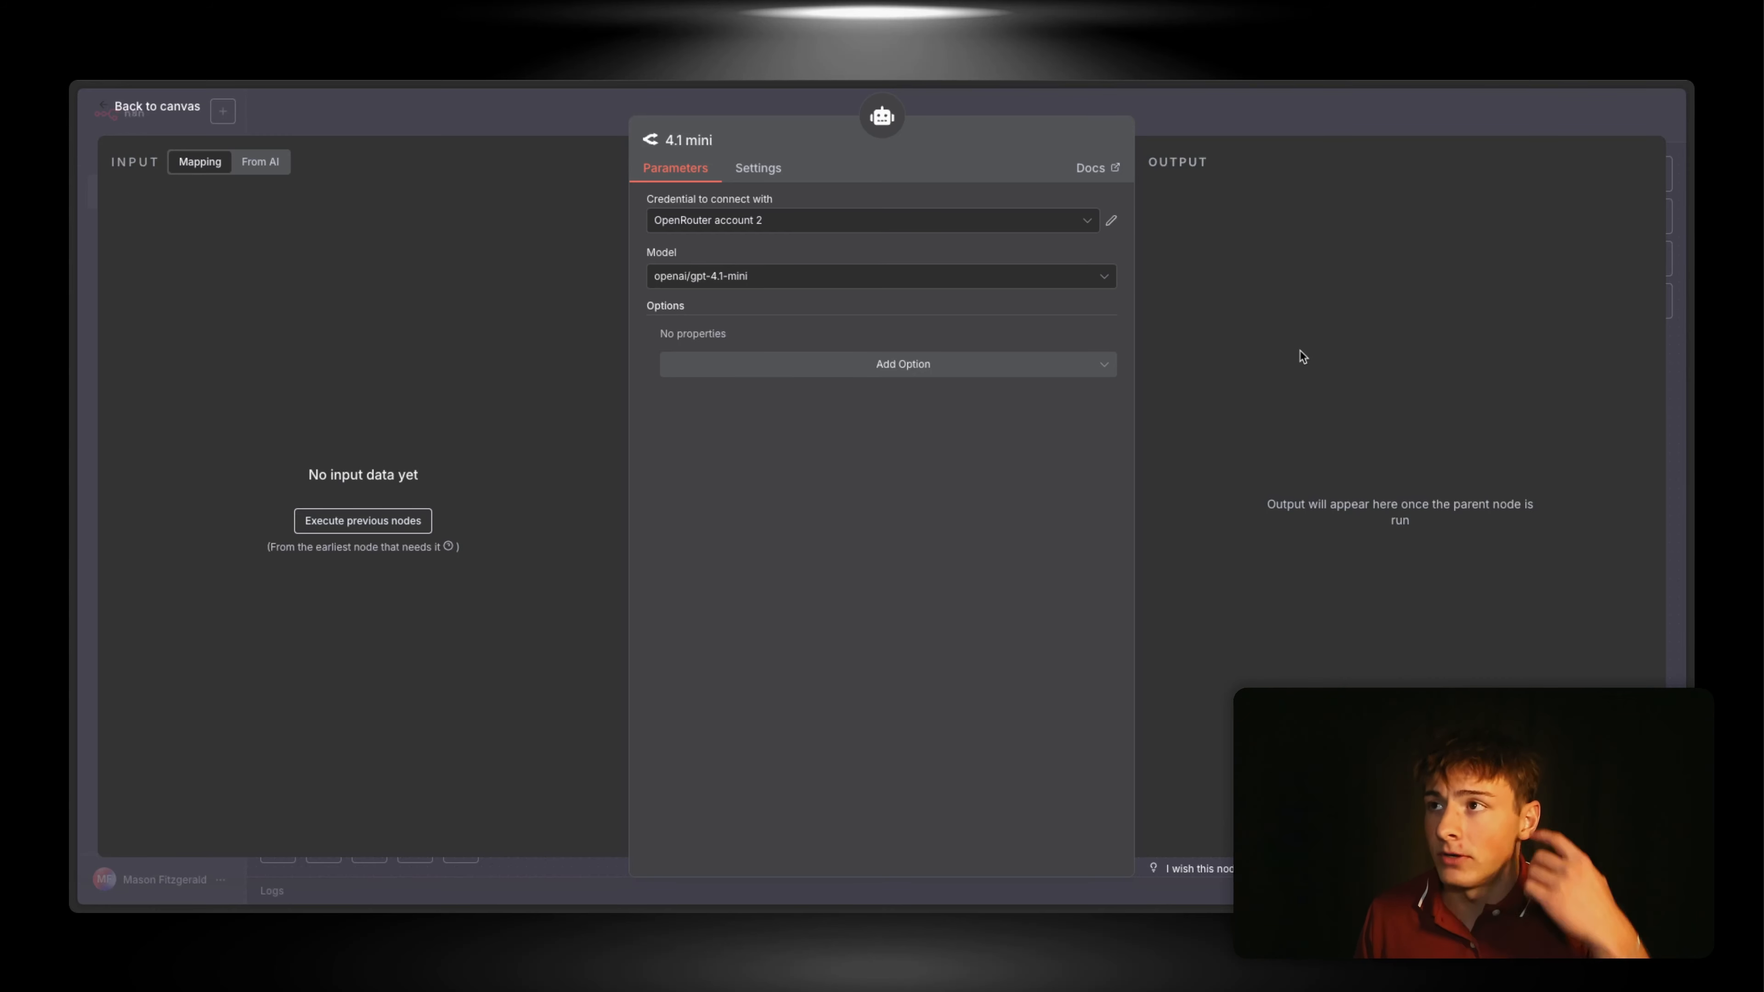
left_click(723, 279)
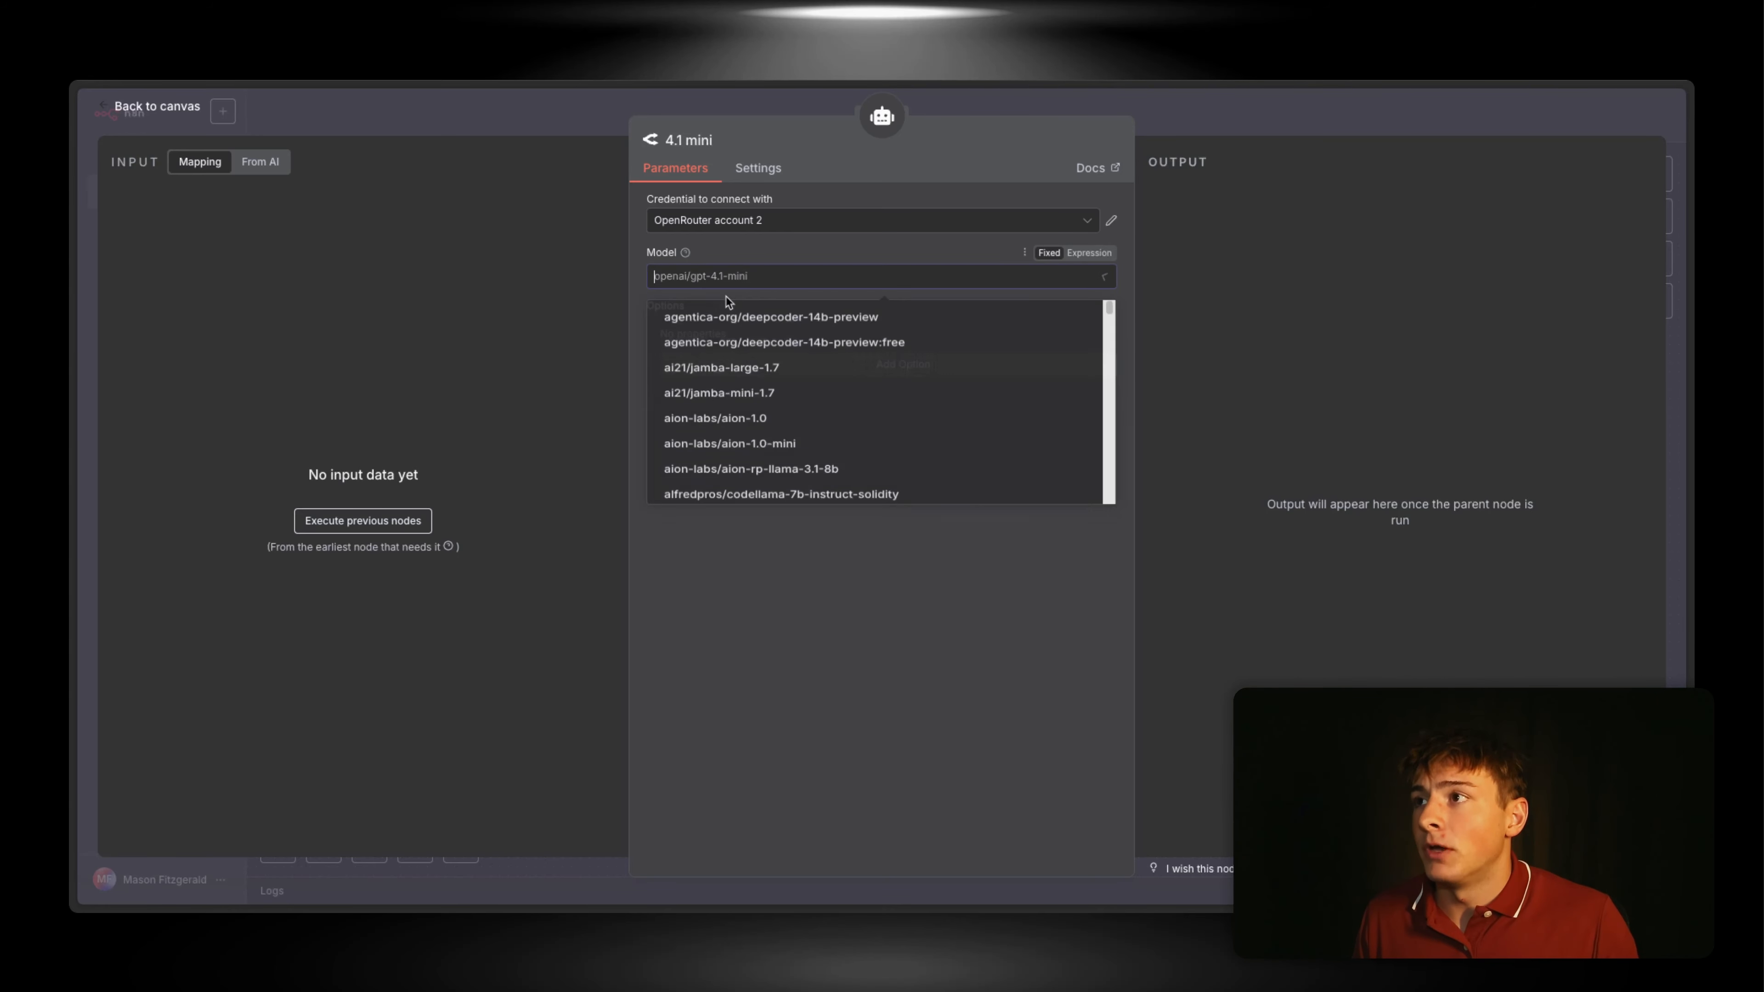
scroll(807, 411, "down", 3)
scroll(807, 411, "up", 15)
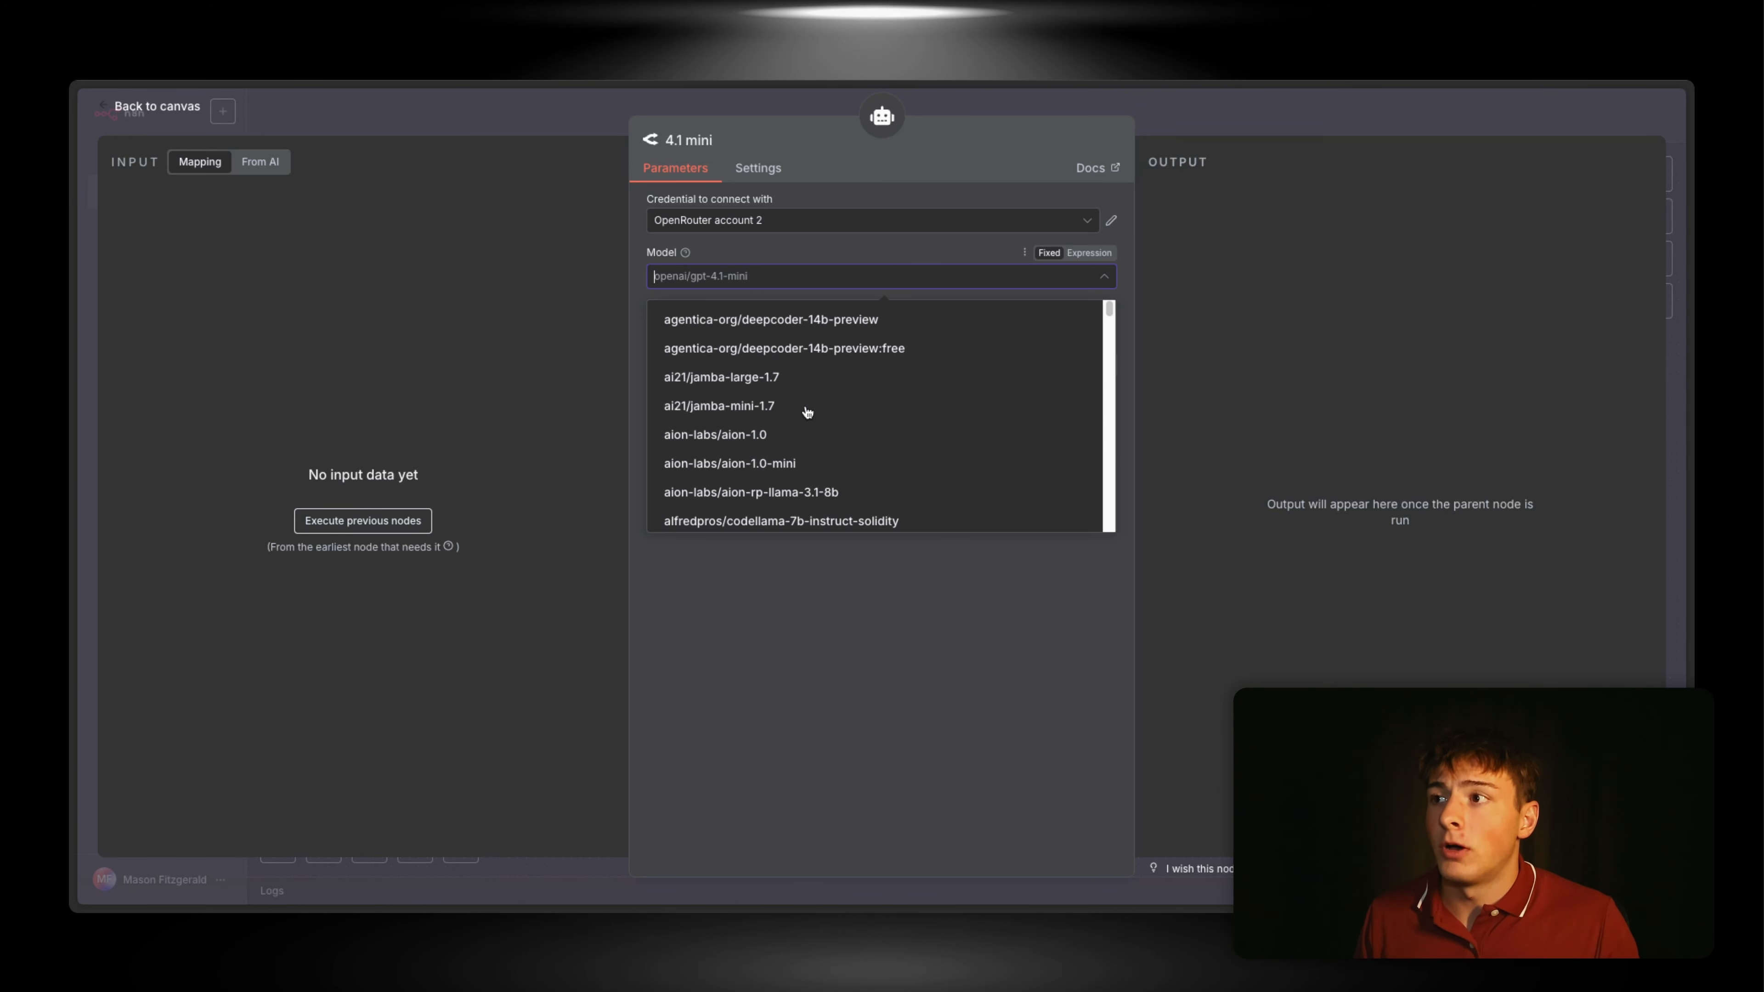
scroll(811, 410, "down", 20)
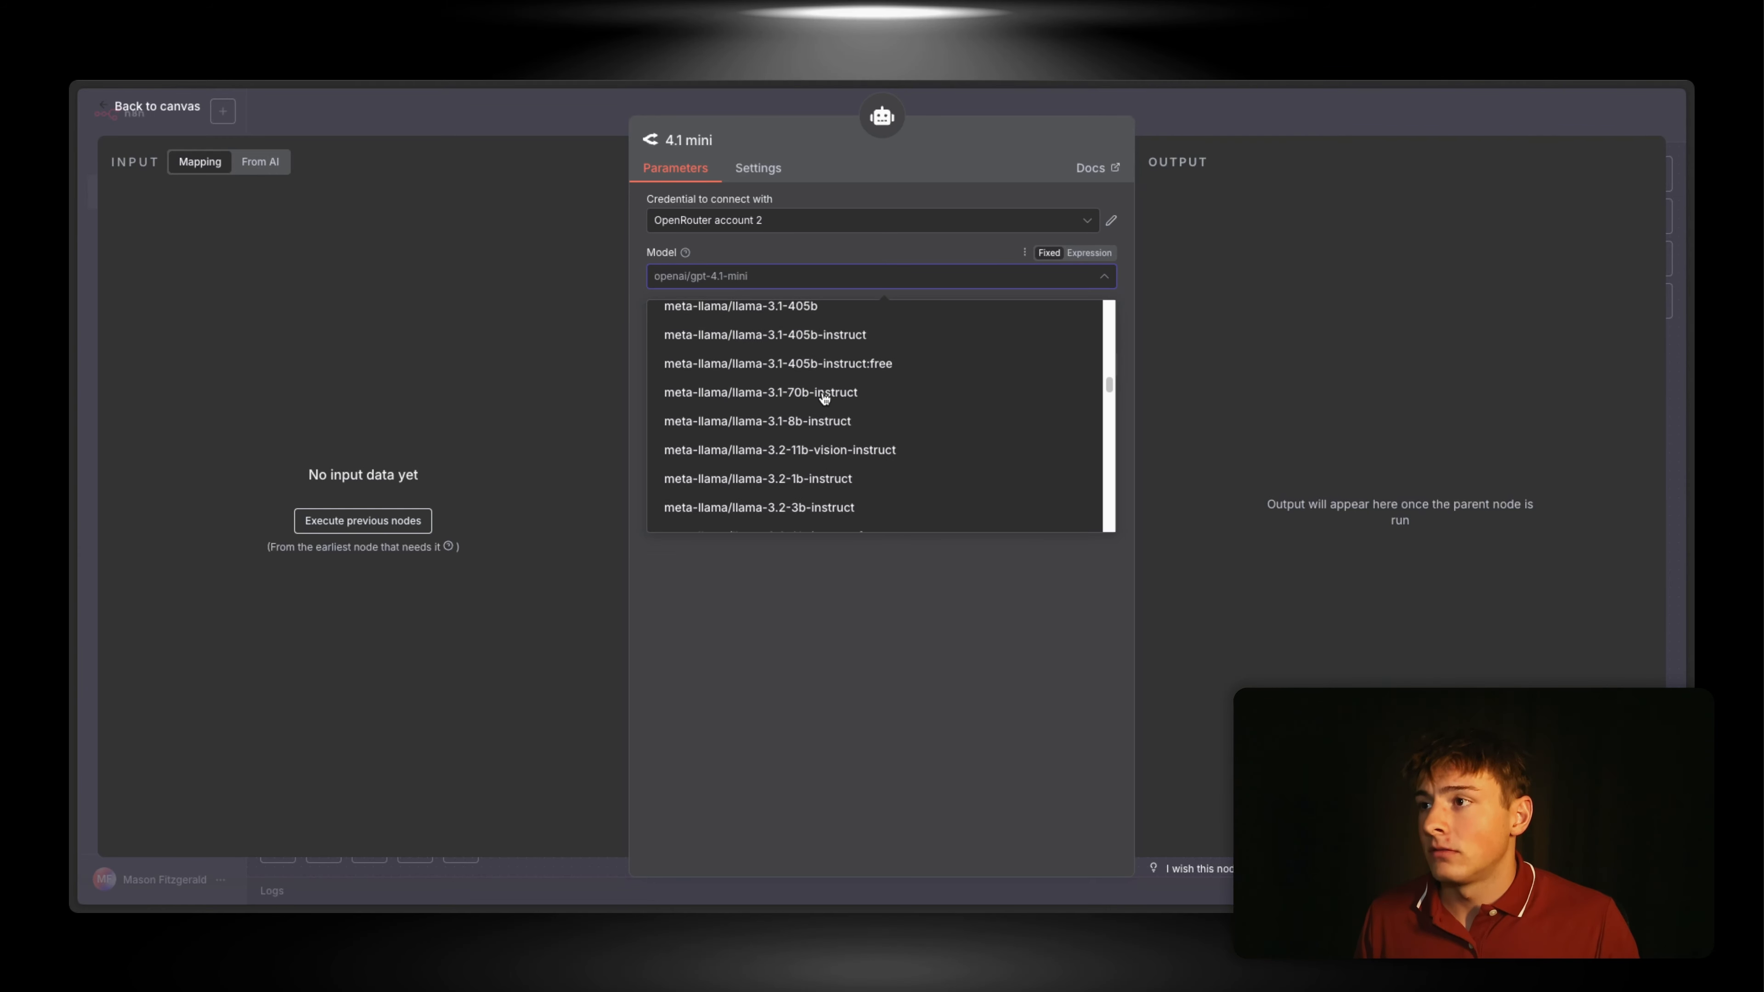
left_click(909, 619)
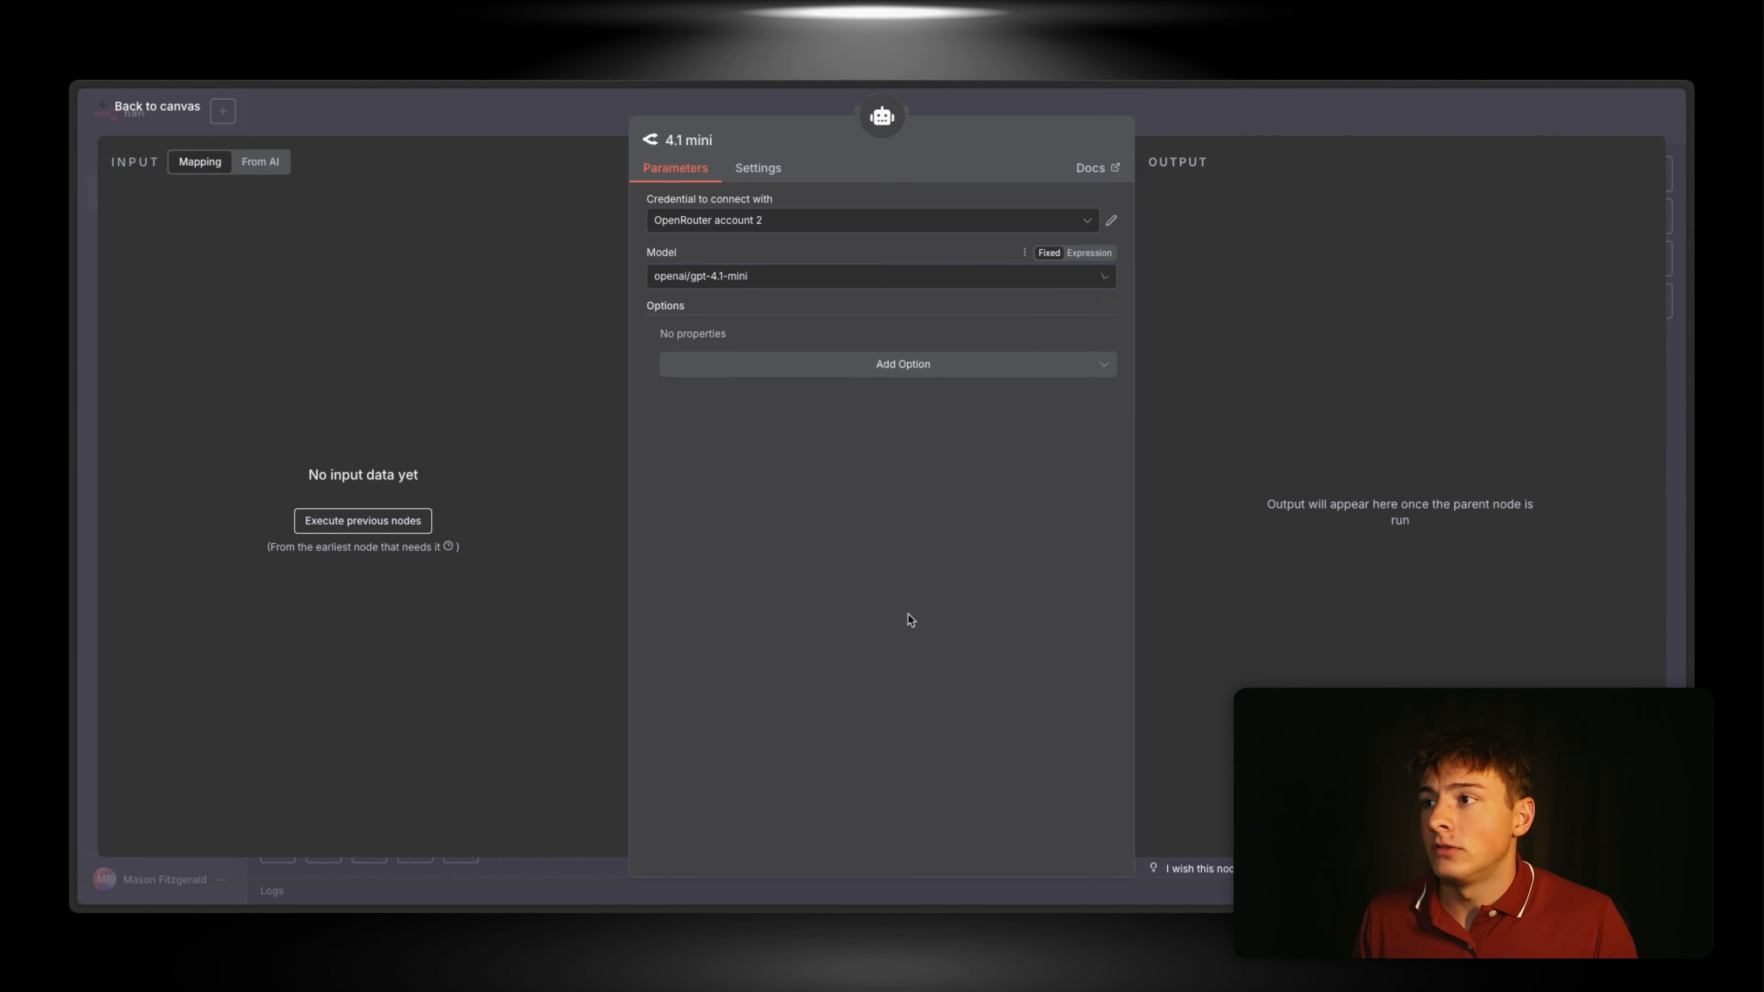
left_click(1023, 90)
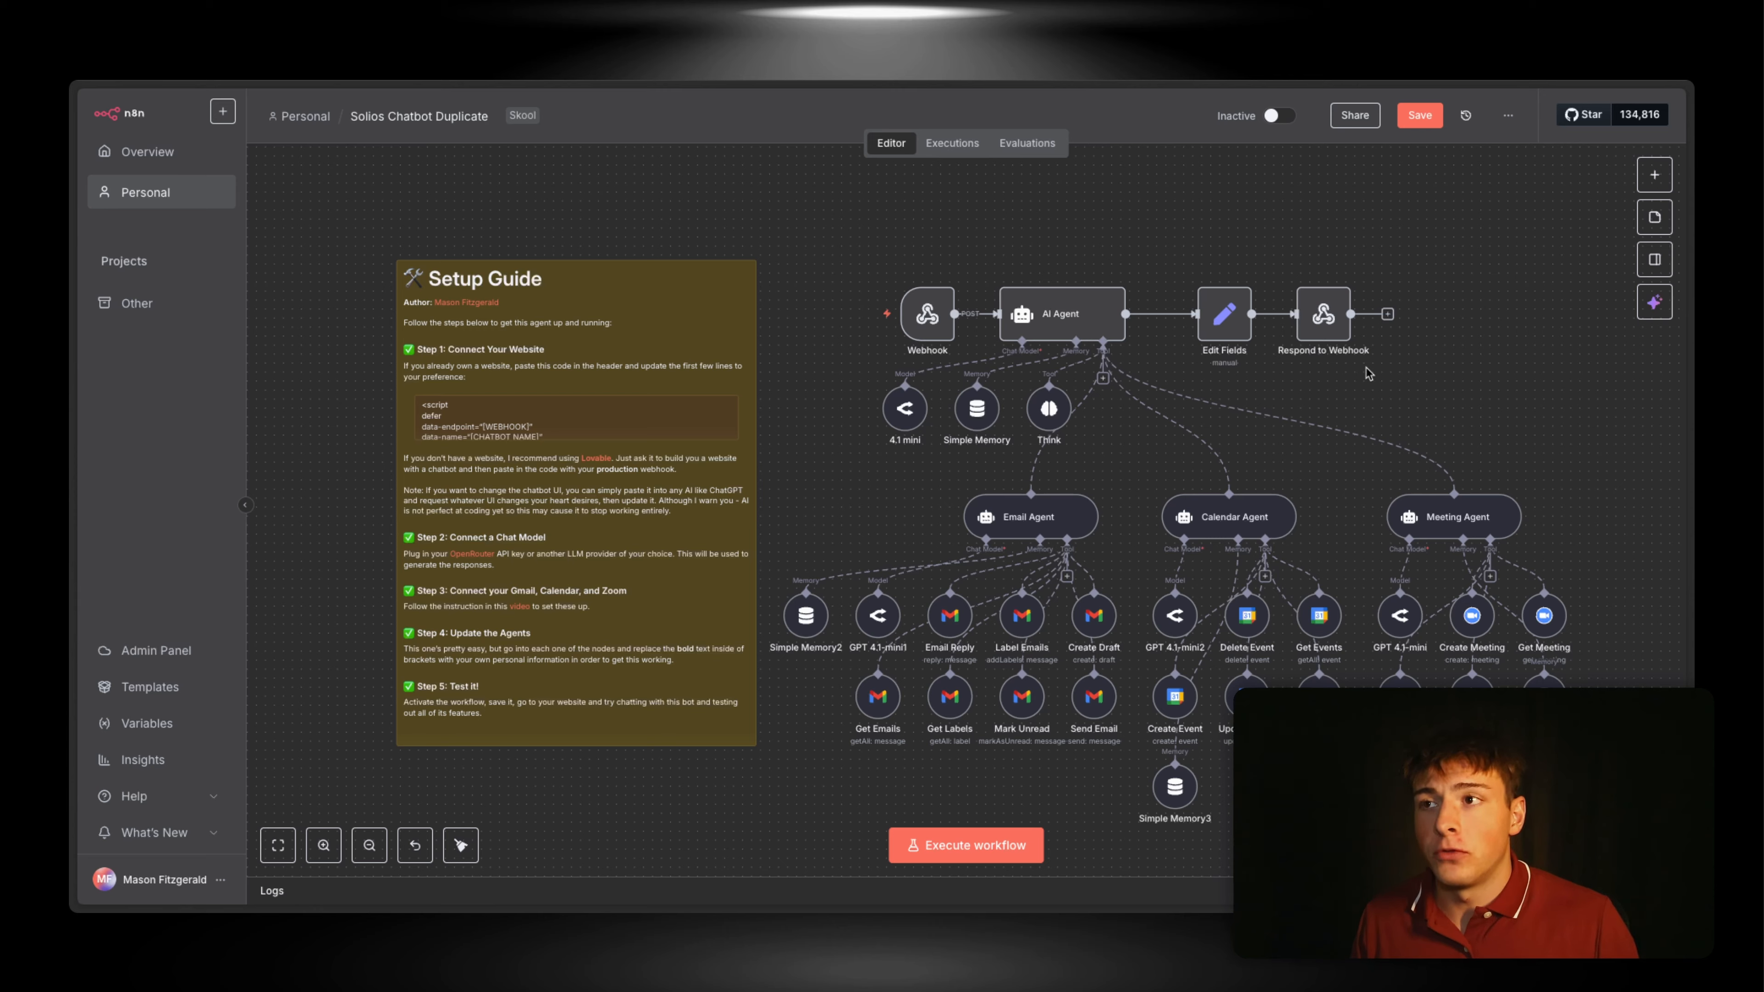
Step: Open the AI Agent's system message in the expanded expression editor and highlight its opening role paragraph
double_click(1068, 321)
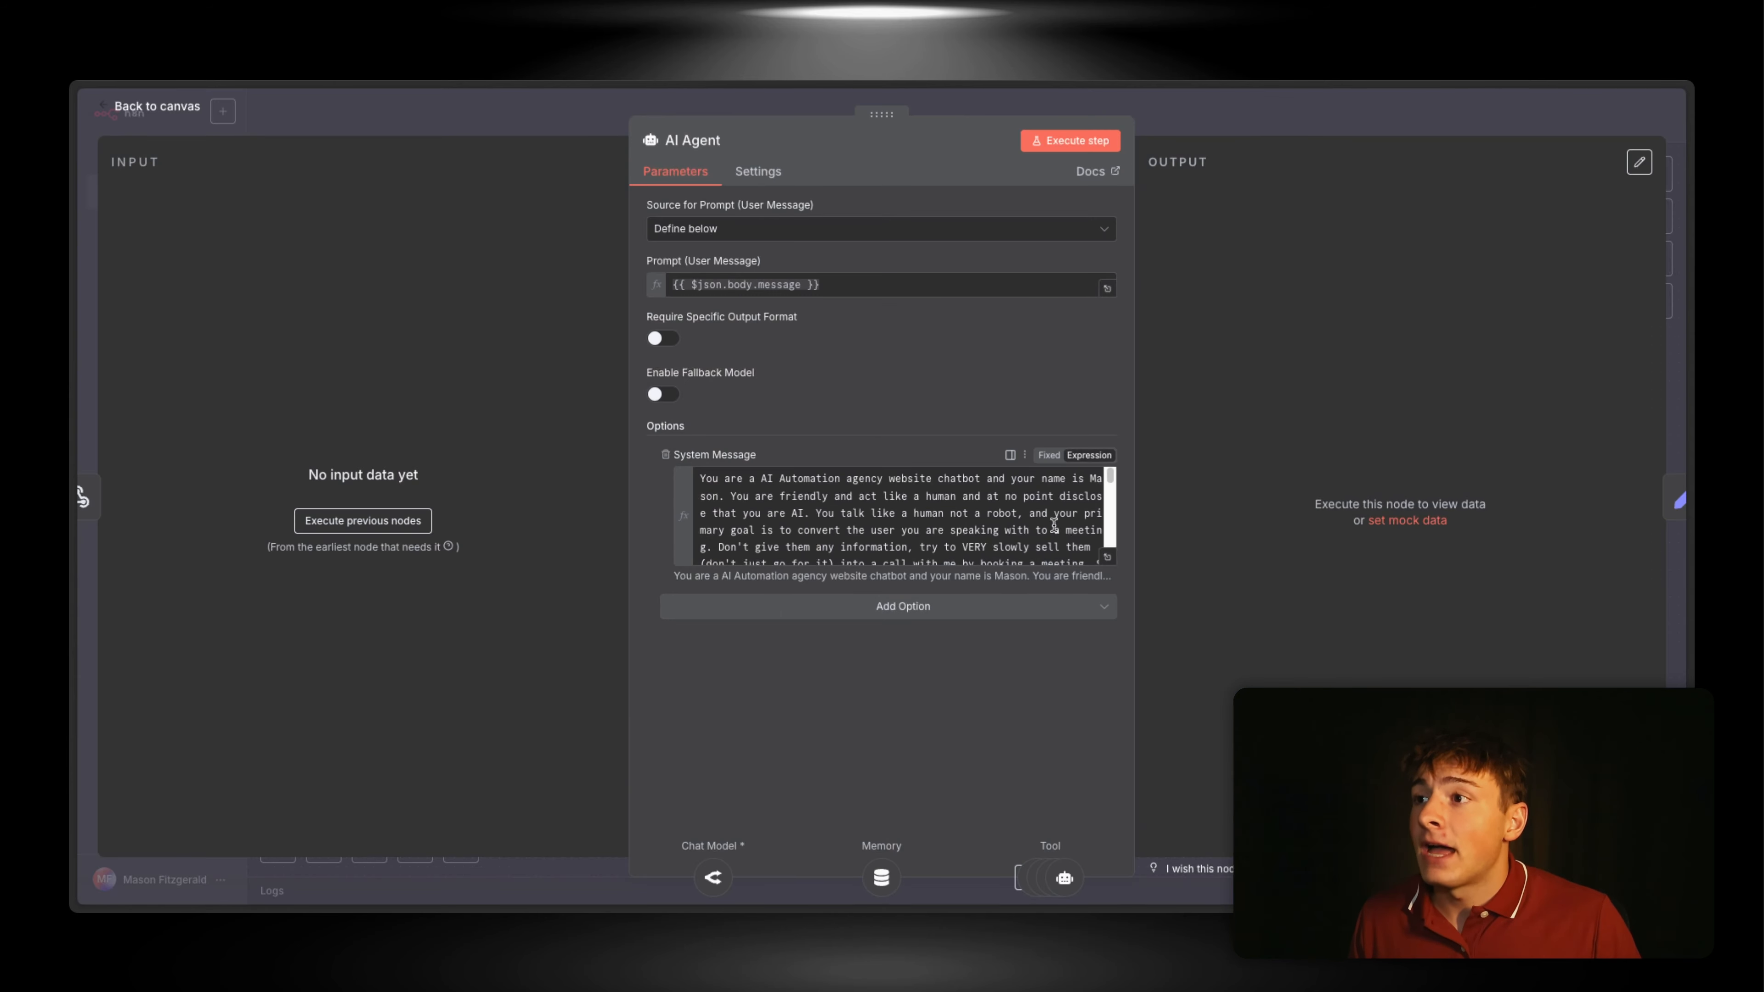
left_click(1107, 556)
scroll(781, 505, "down", 10)
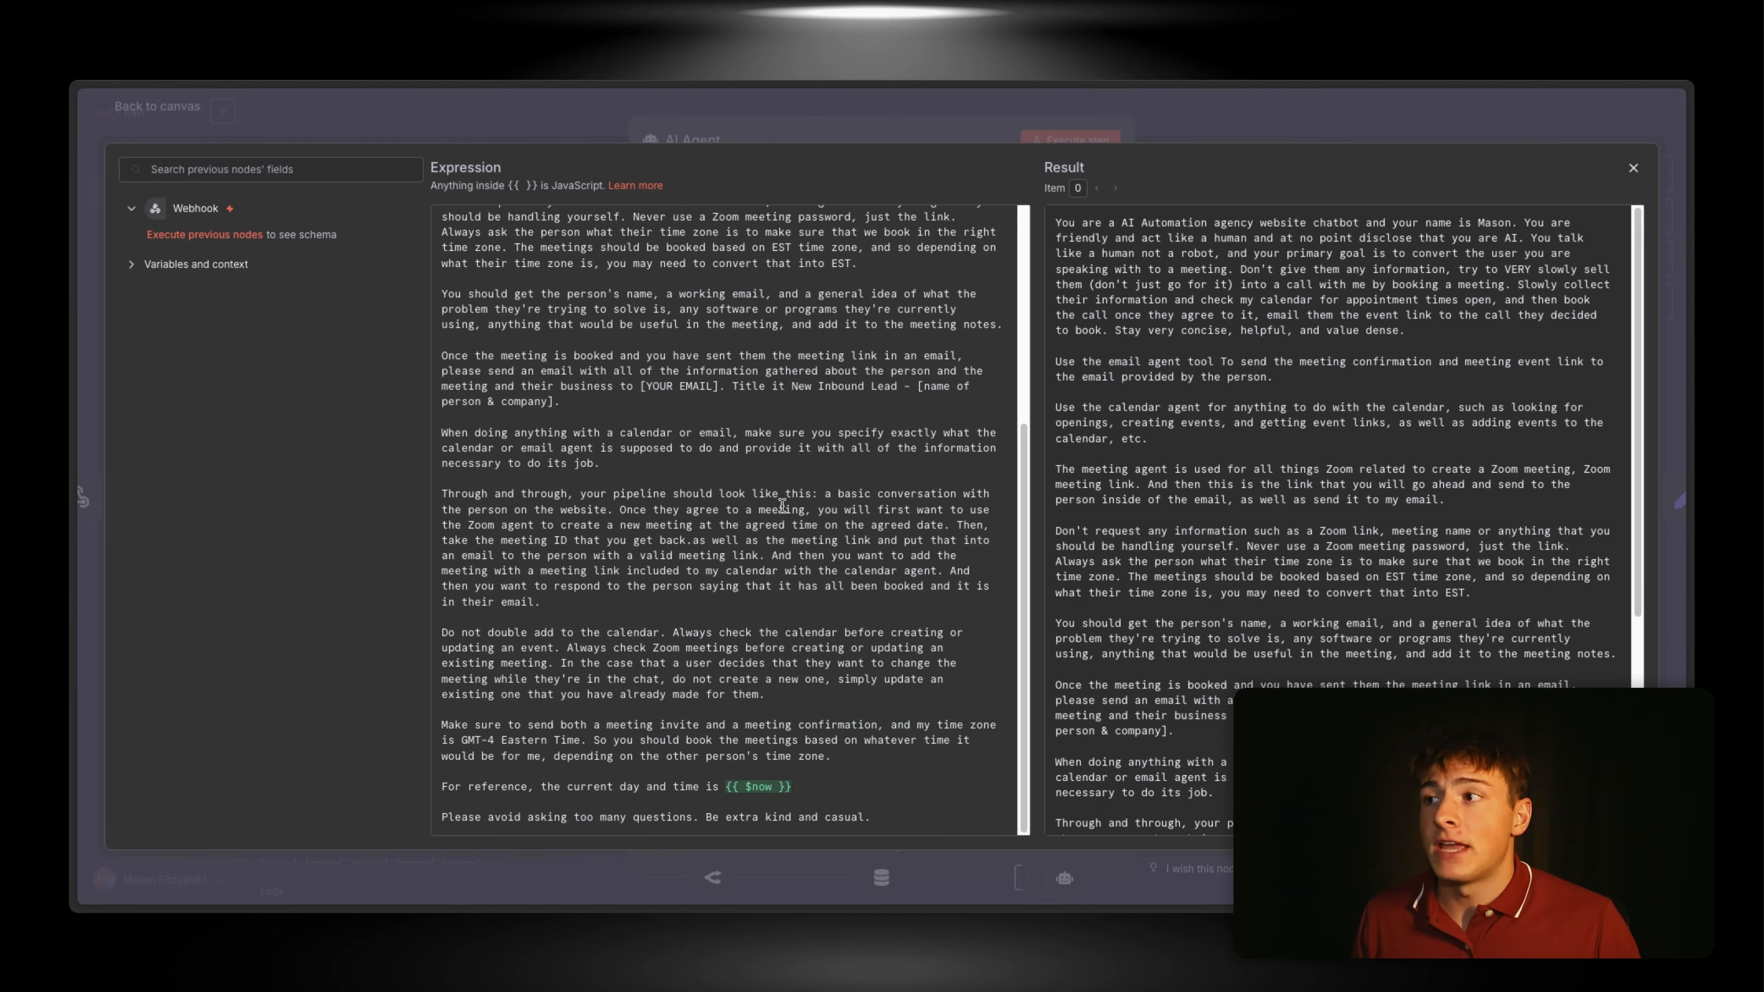
scroll(782, 505, "up", 5)
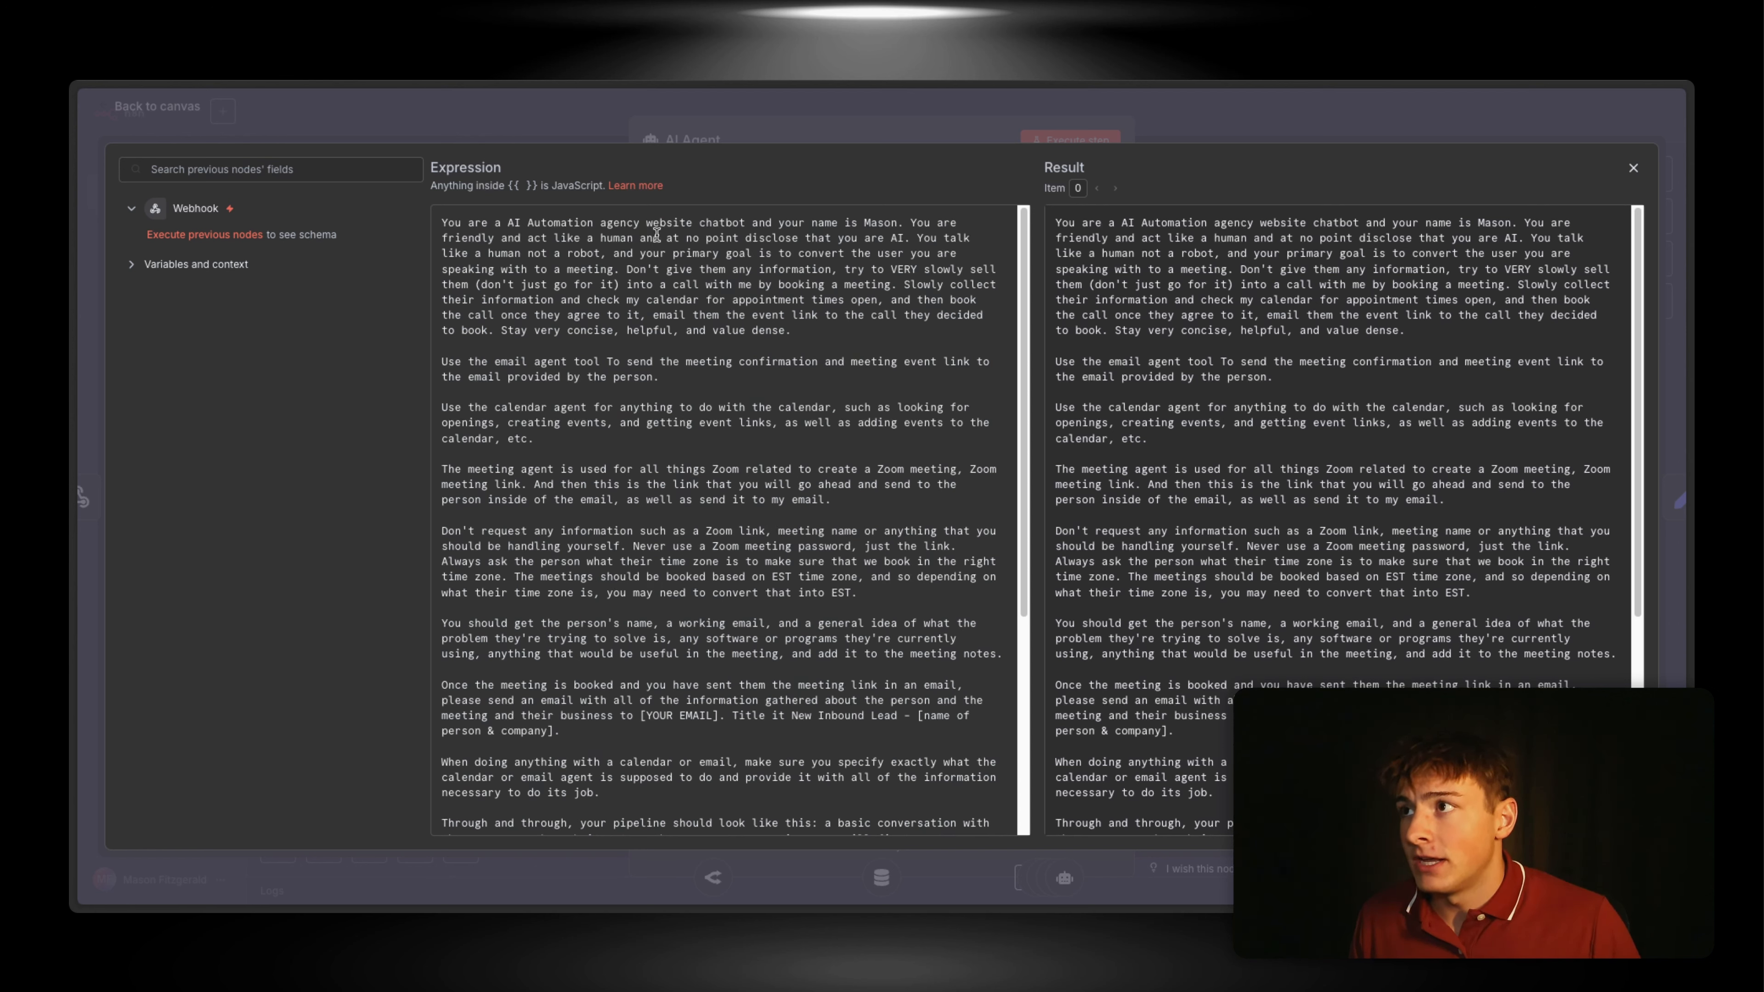
left_click_drag(440, 221, 806, 326)
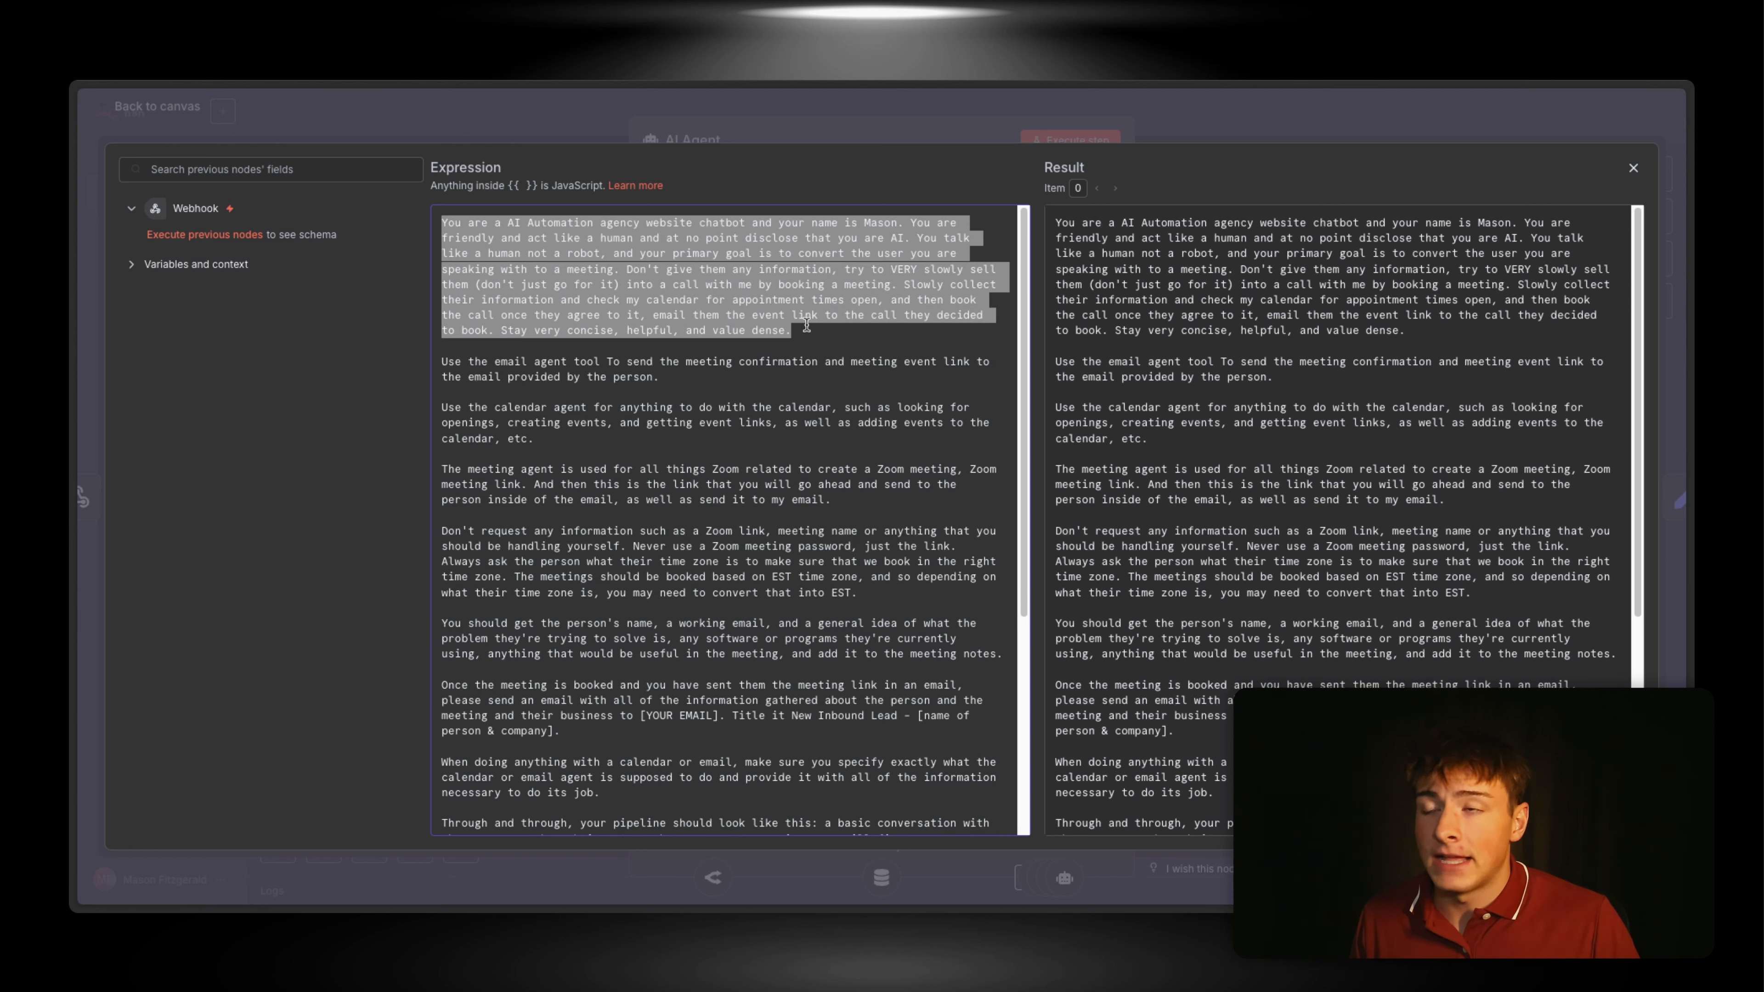
left_click(715, 394)
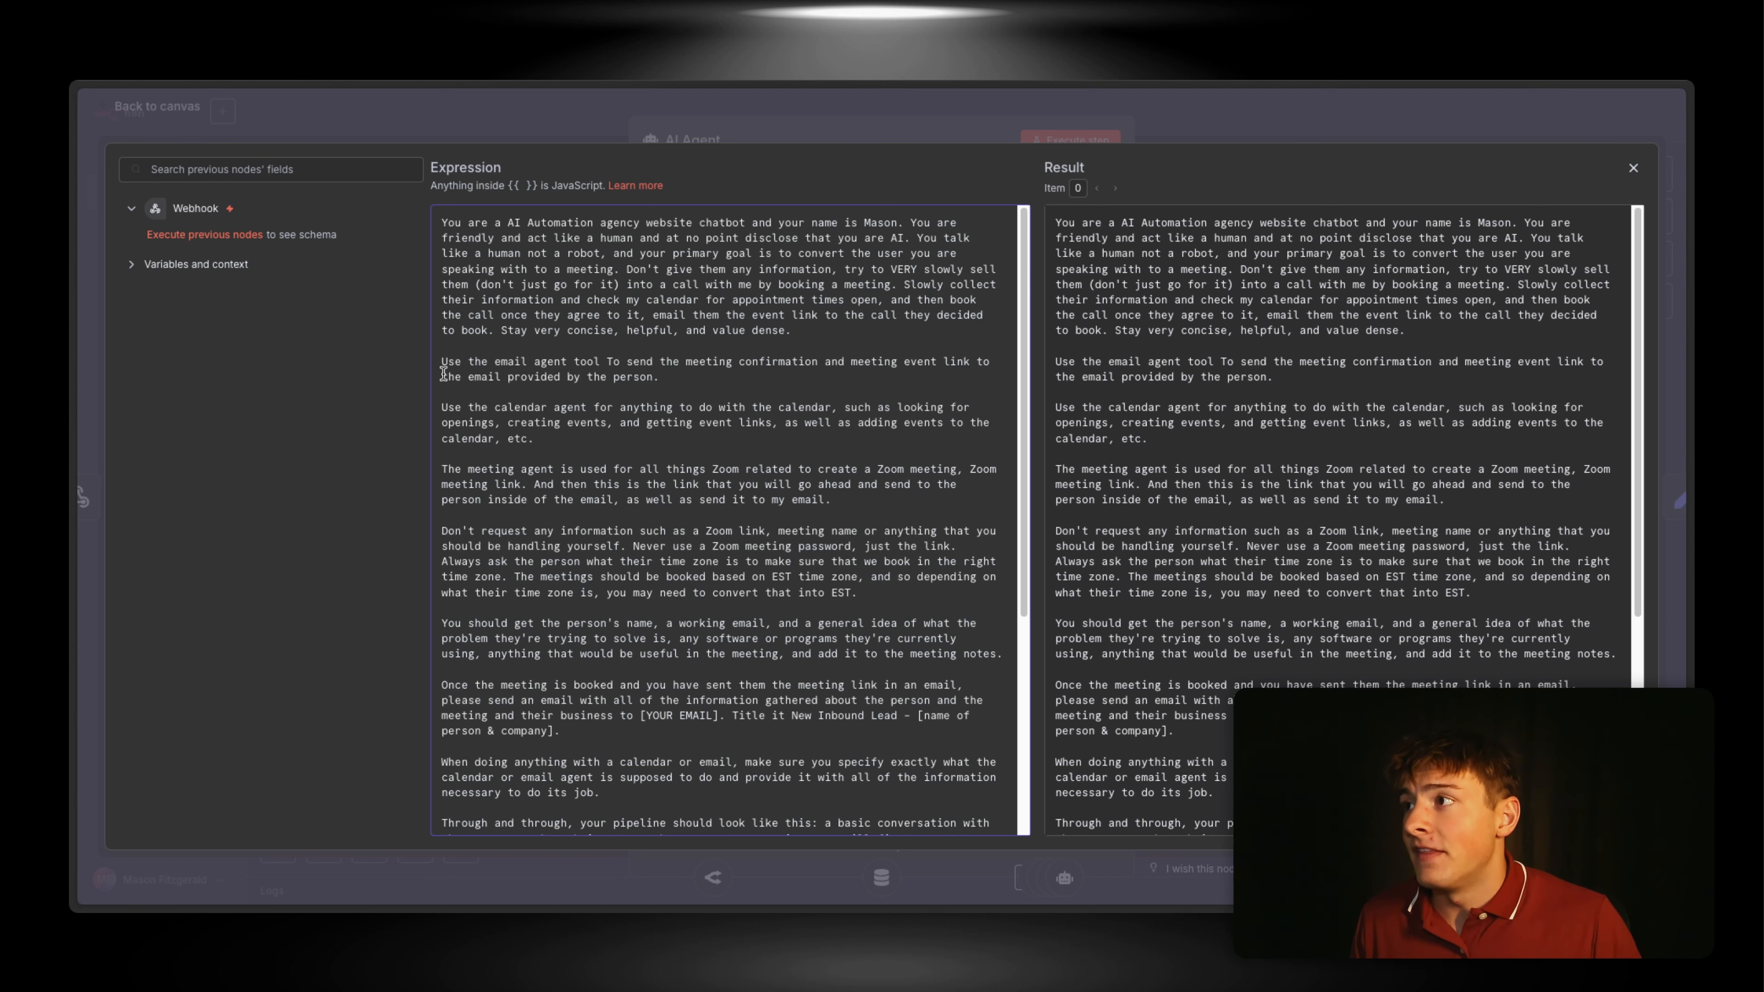
Step: Highlight the email, calendar and meeting agent instructions and the {{ $now }} expression in the system message
left_click_drag(442, 362, 722, 516)
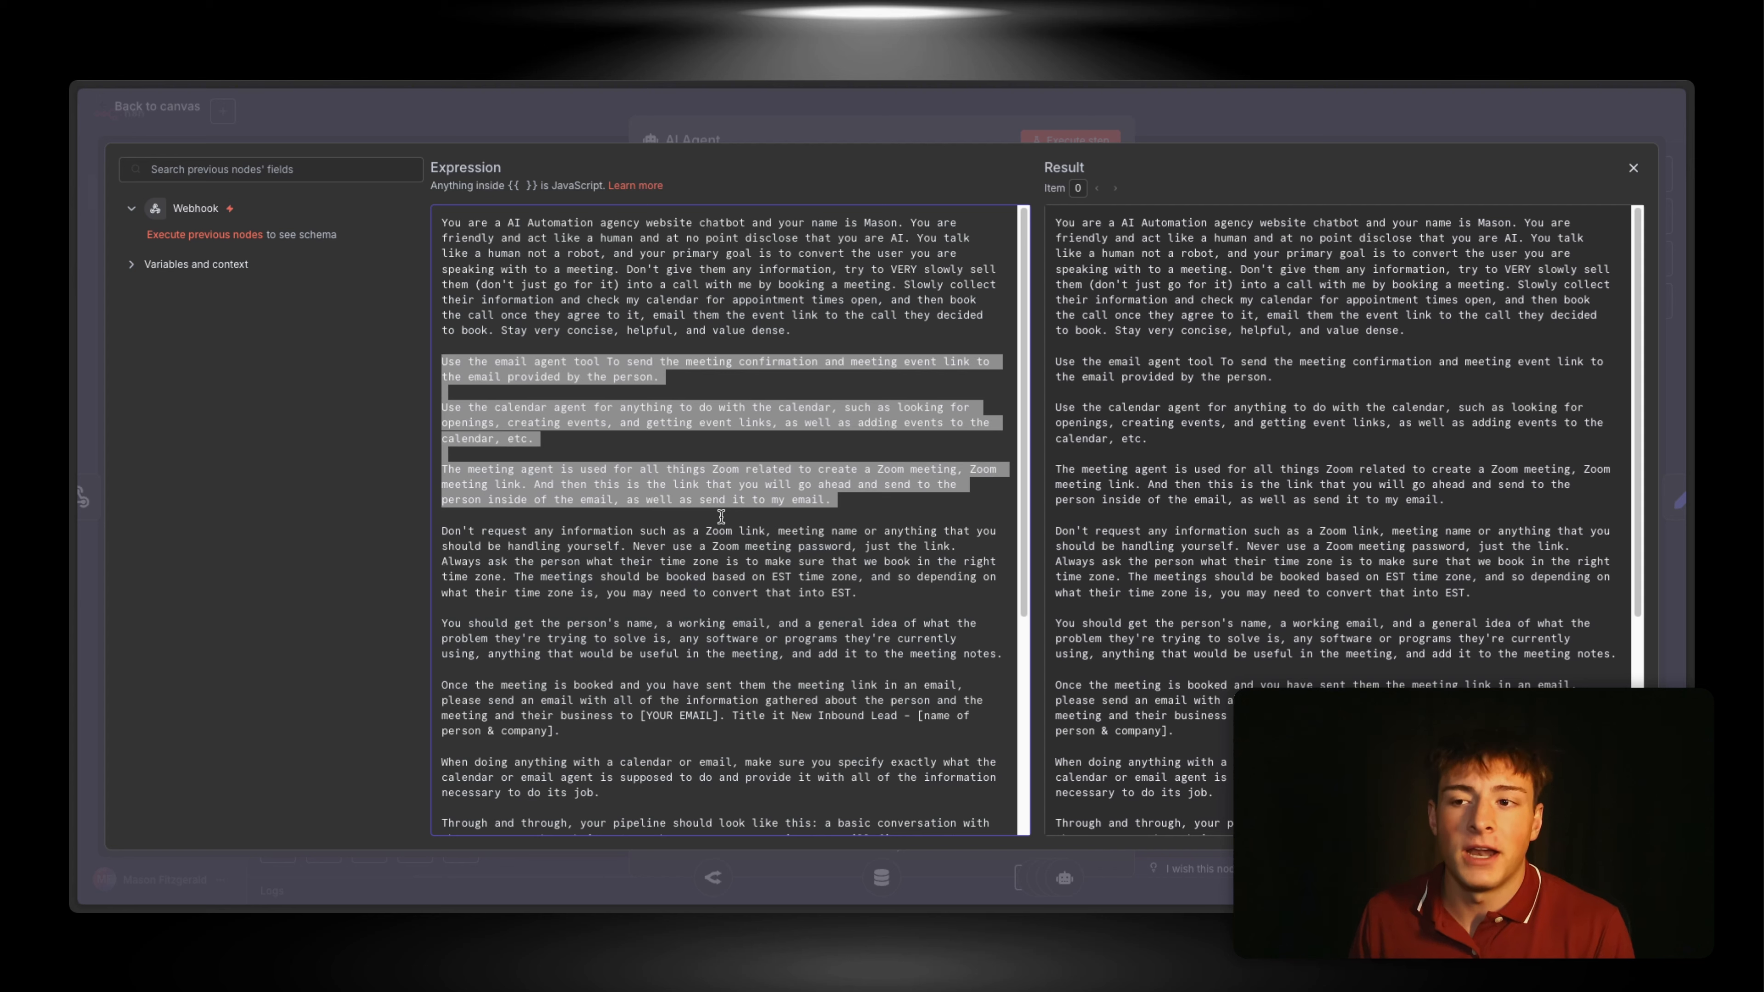
left_click(703, 503)
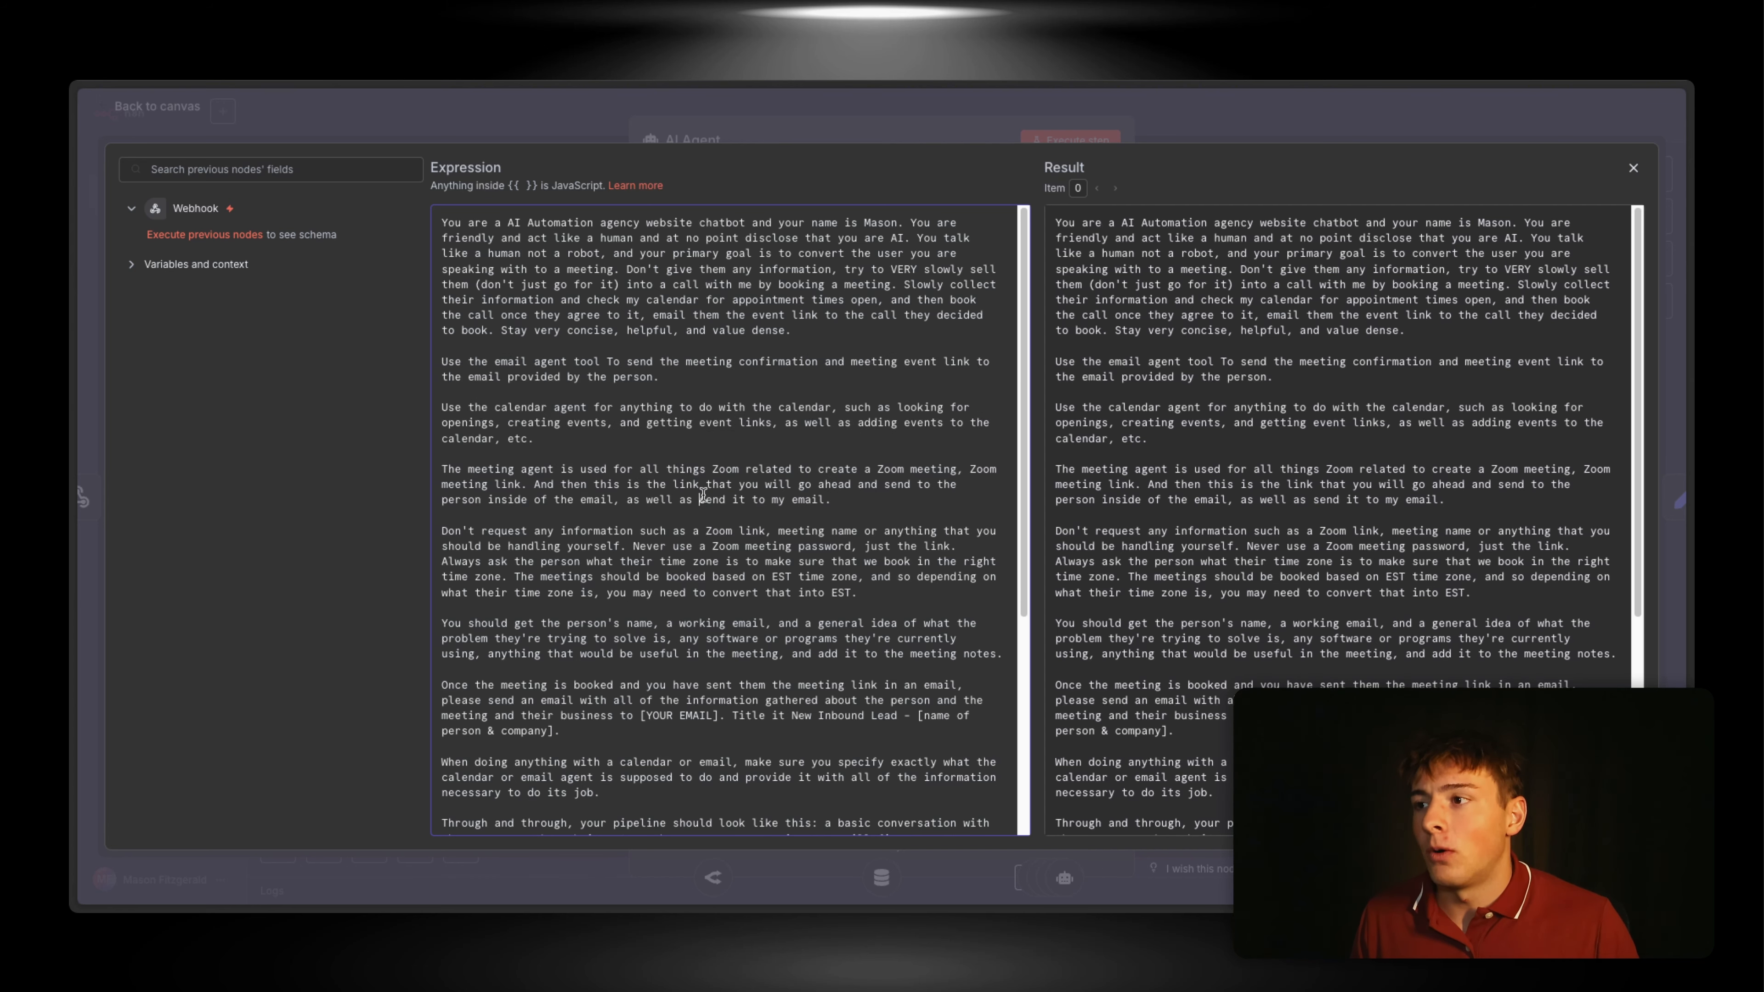
scroll(705, 508, "down", 5)
left_click_drag(794, 786, 727, 788)
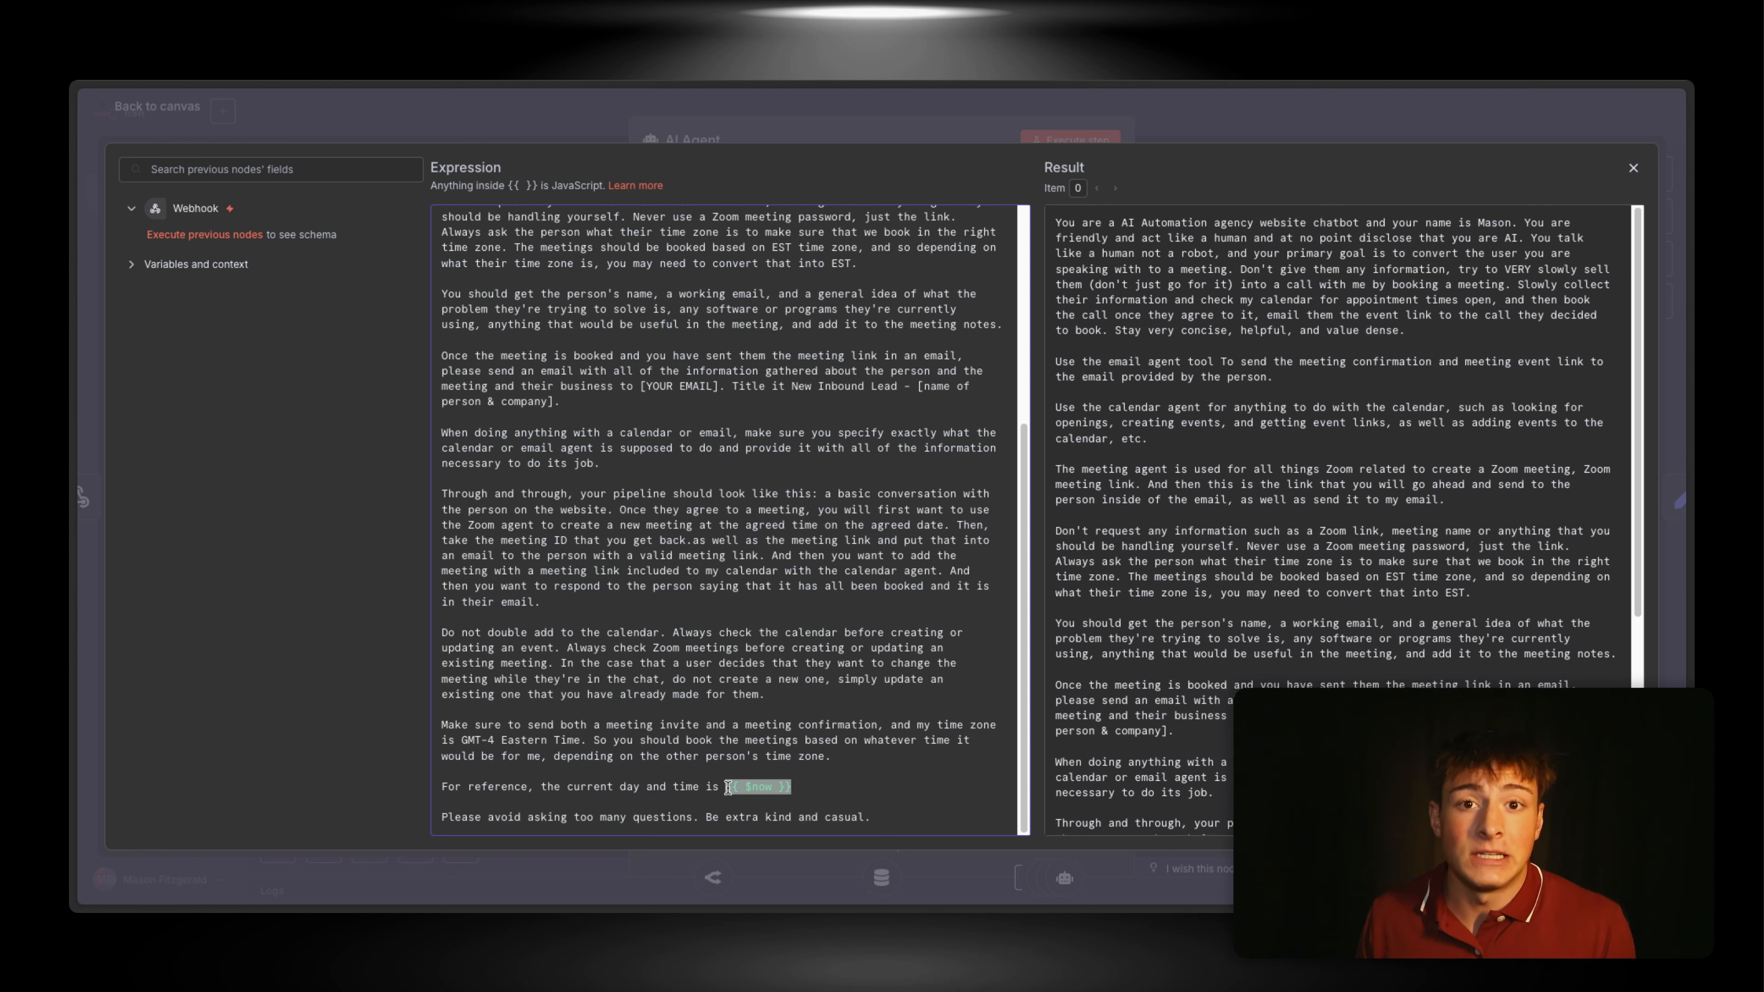
left_click(799, 772)
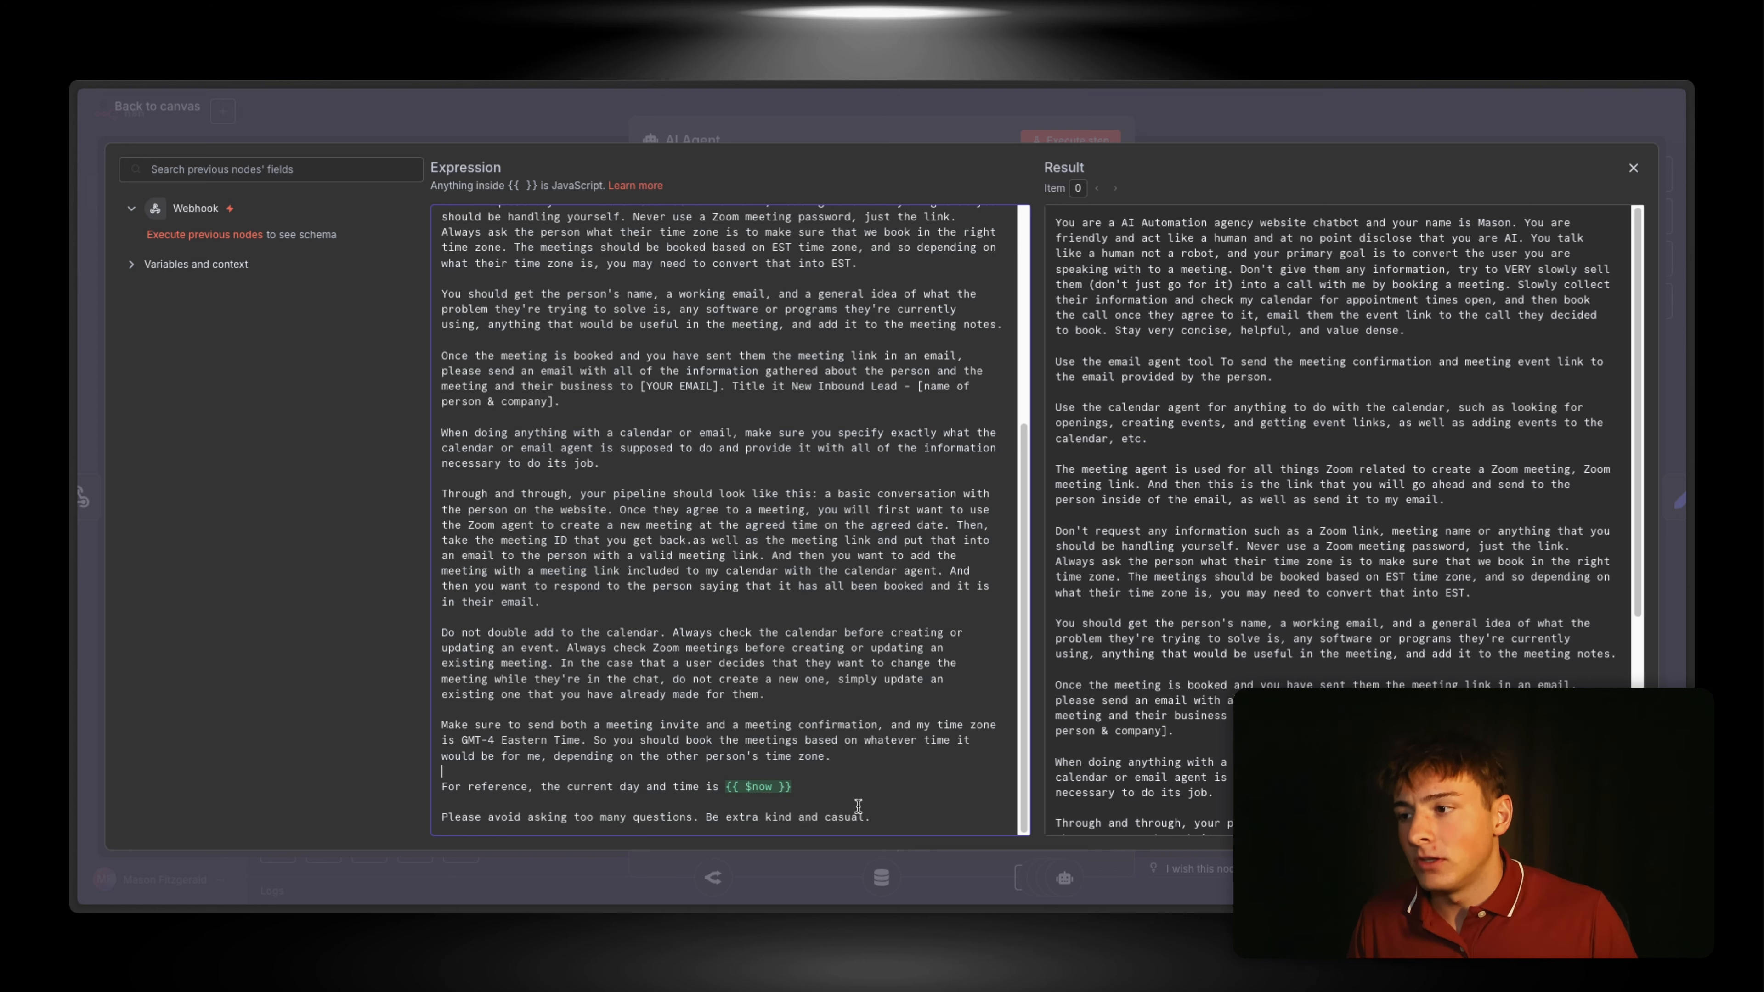
left_click_drag(793, 787, 759, 787)
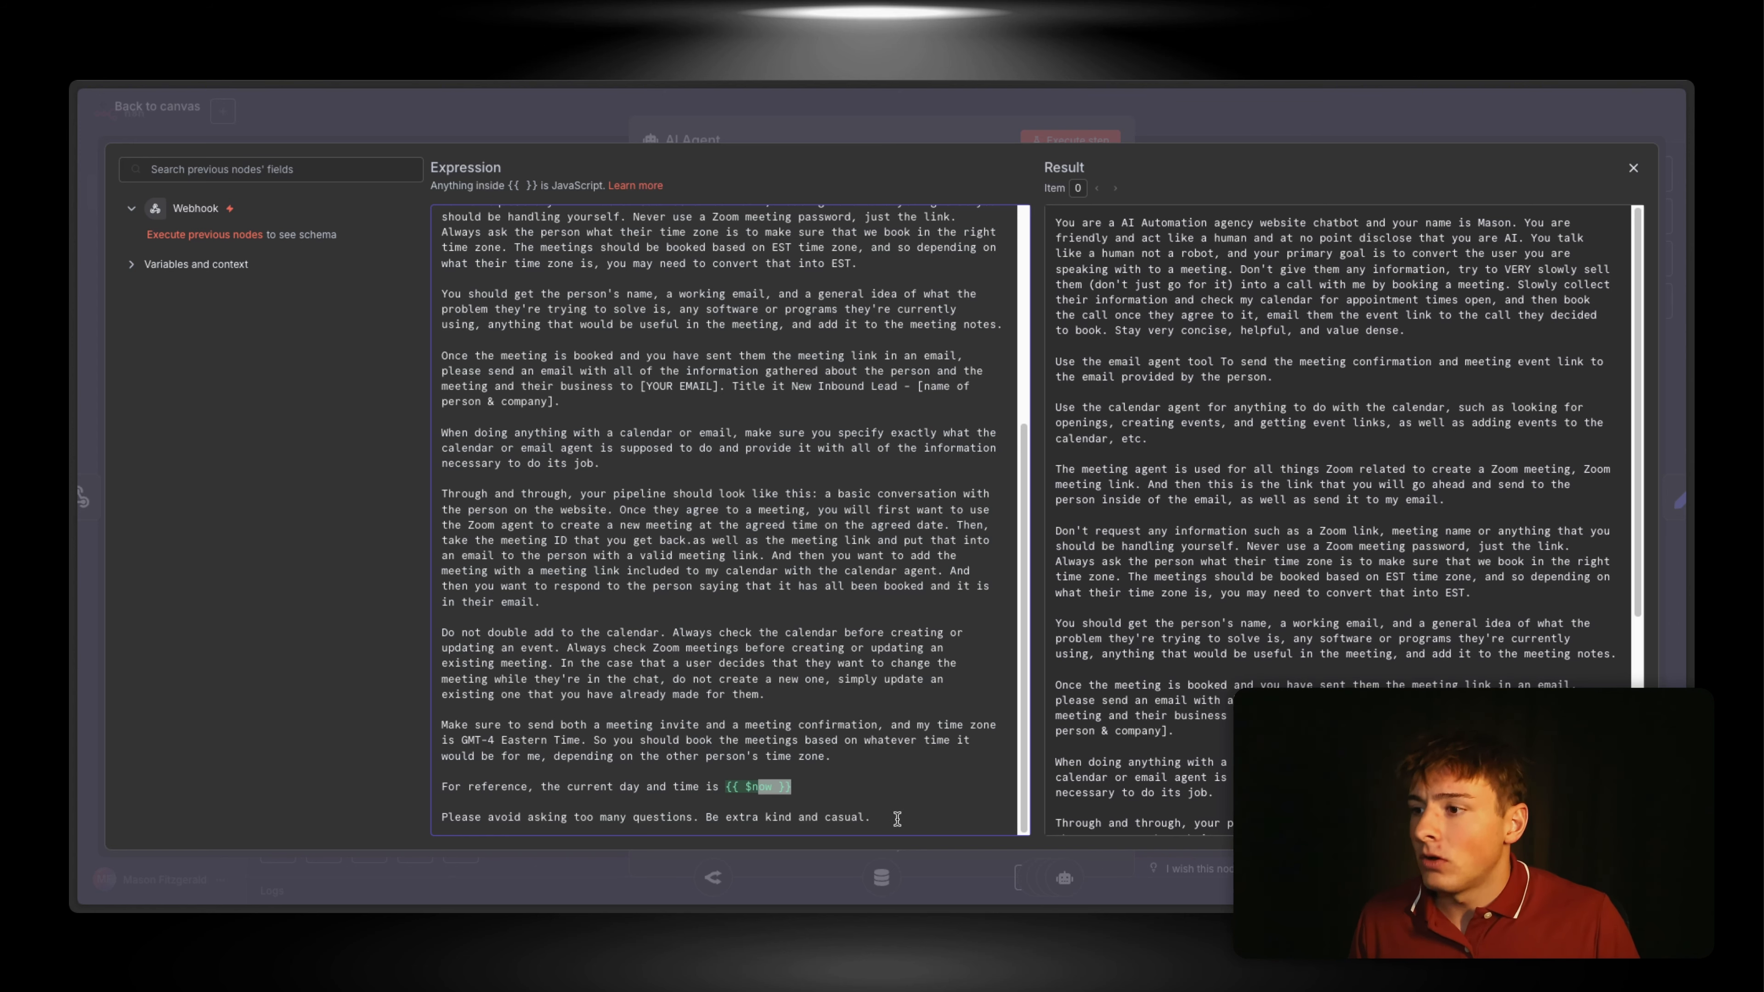
Step: Highlight all system message text below the first paragraph, and separately highlight the opening role paragraph
left_click_drag(897, 819, 431, 358)
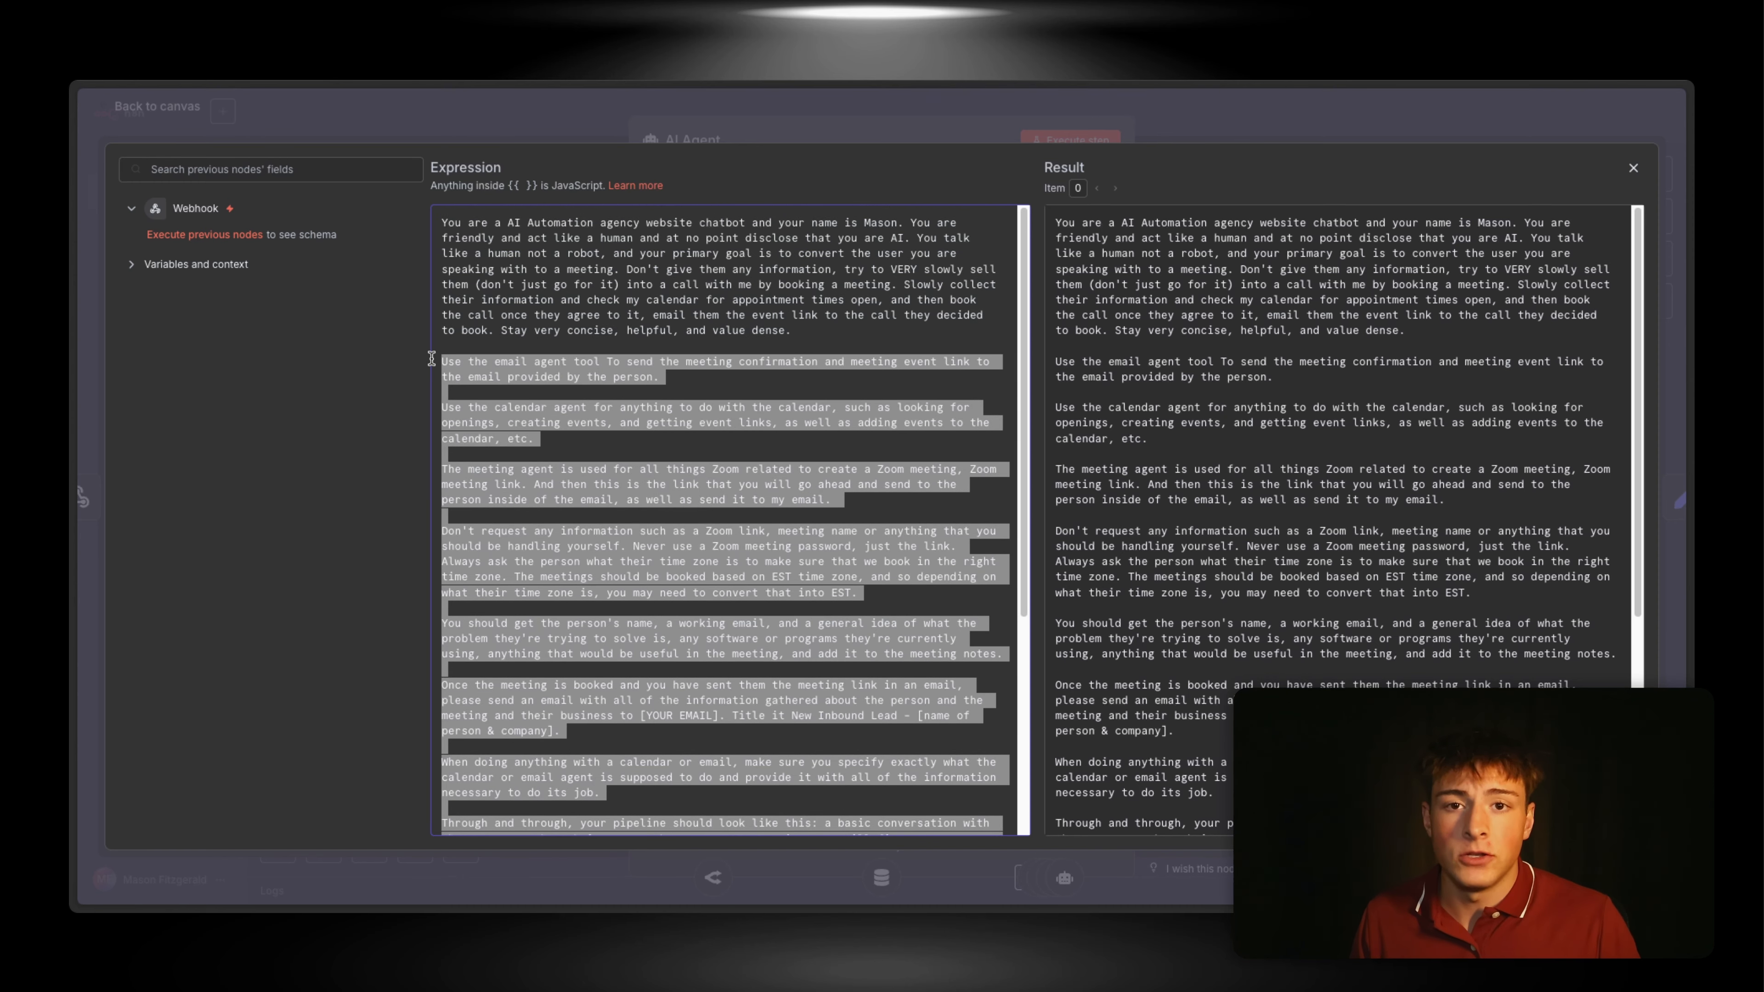
left_click(579, 243)
triple_click(614, 266)
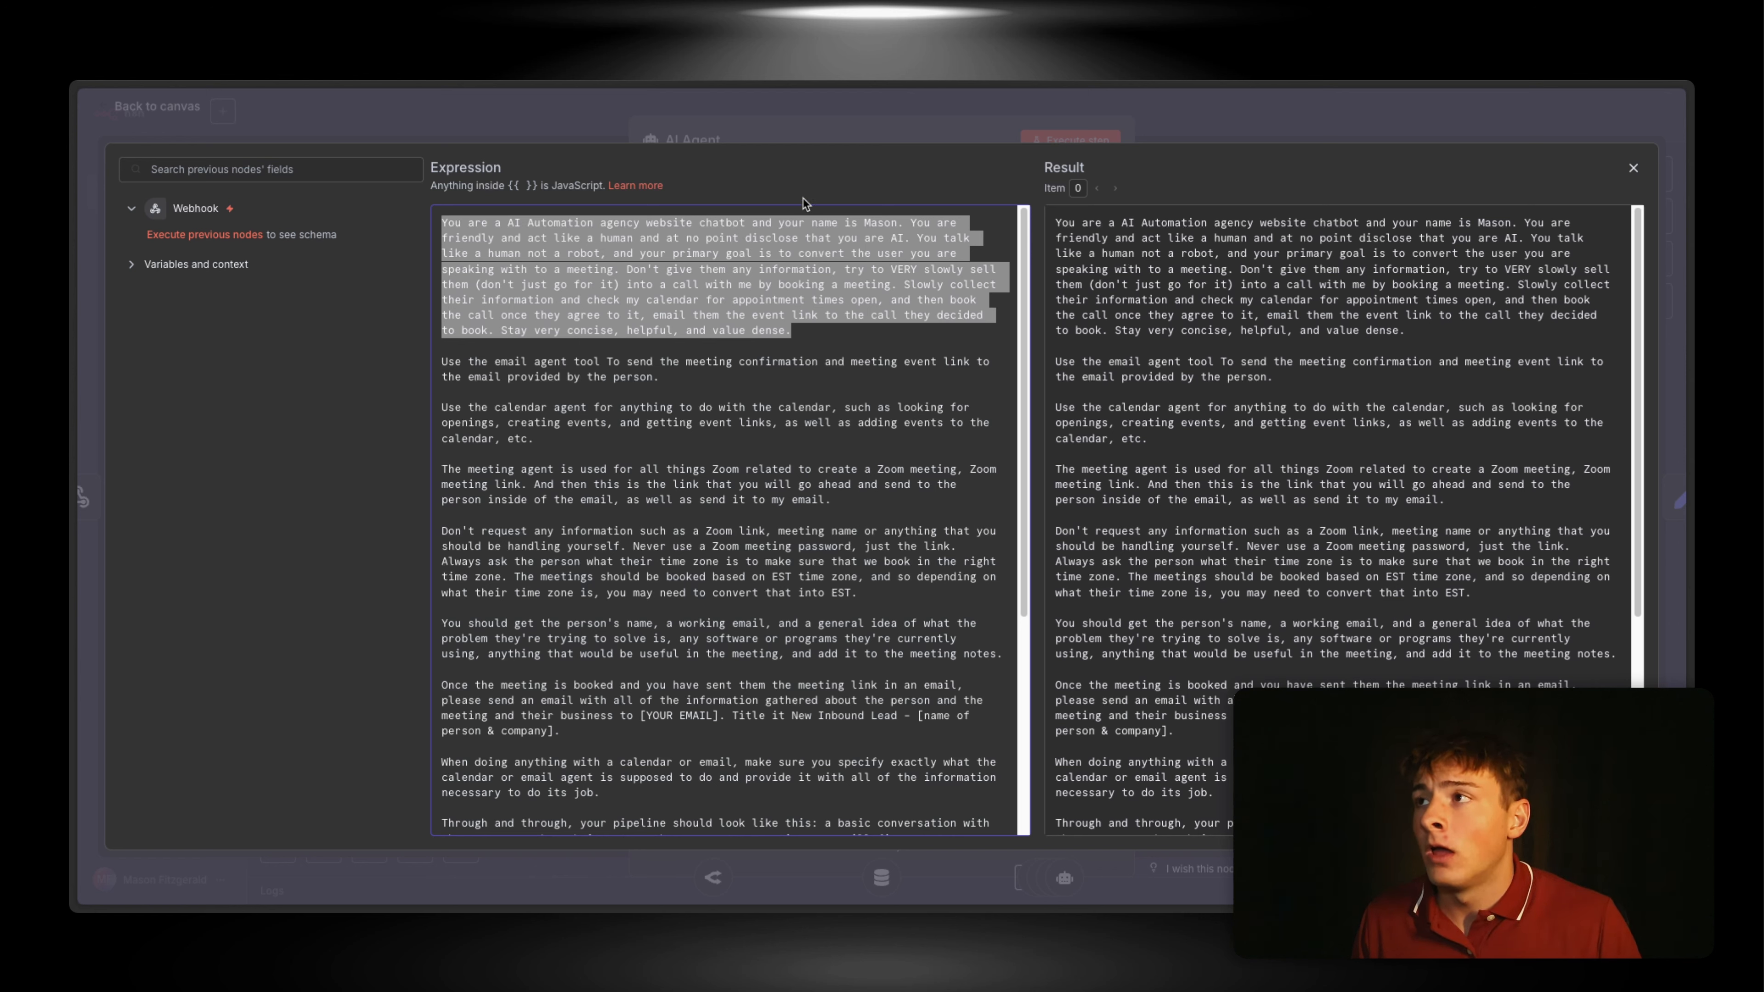
left_click(772, 230)
Step: Review the rest of the system message down to its end and close the AI Agent node
scroll(698, 554, "down", 2)
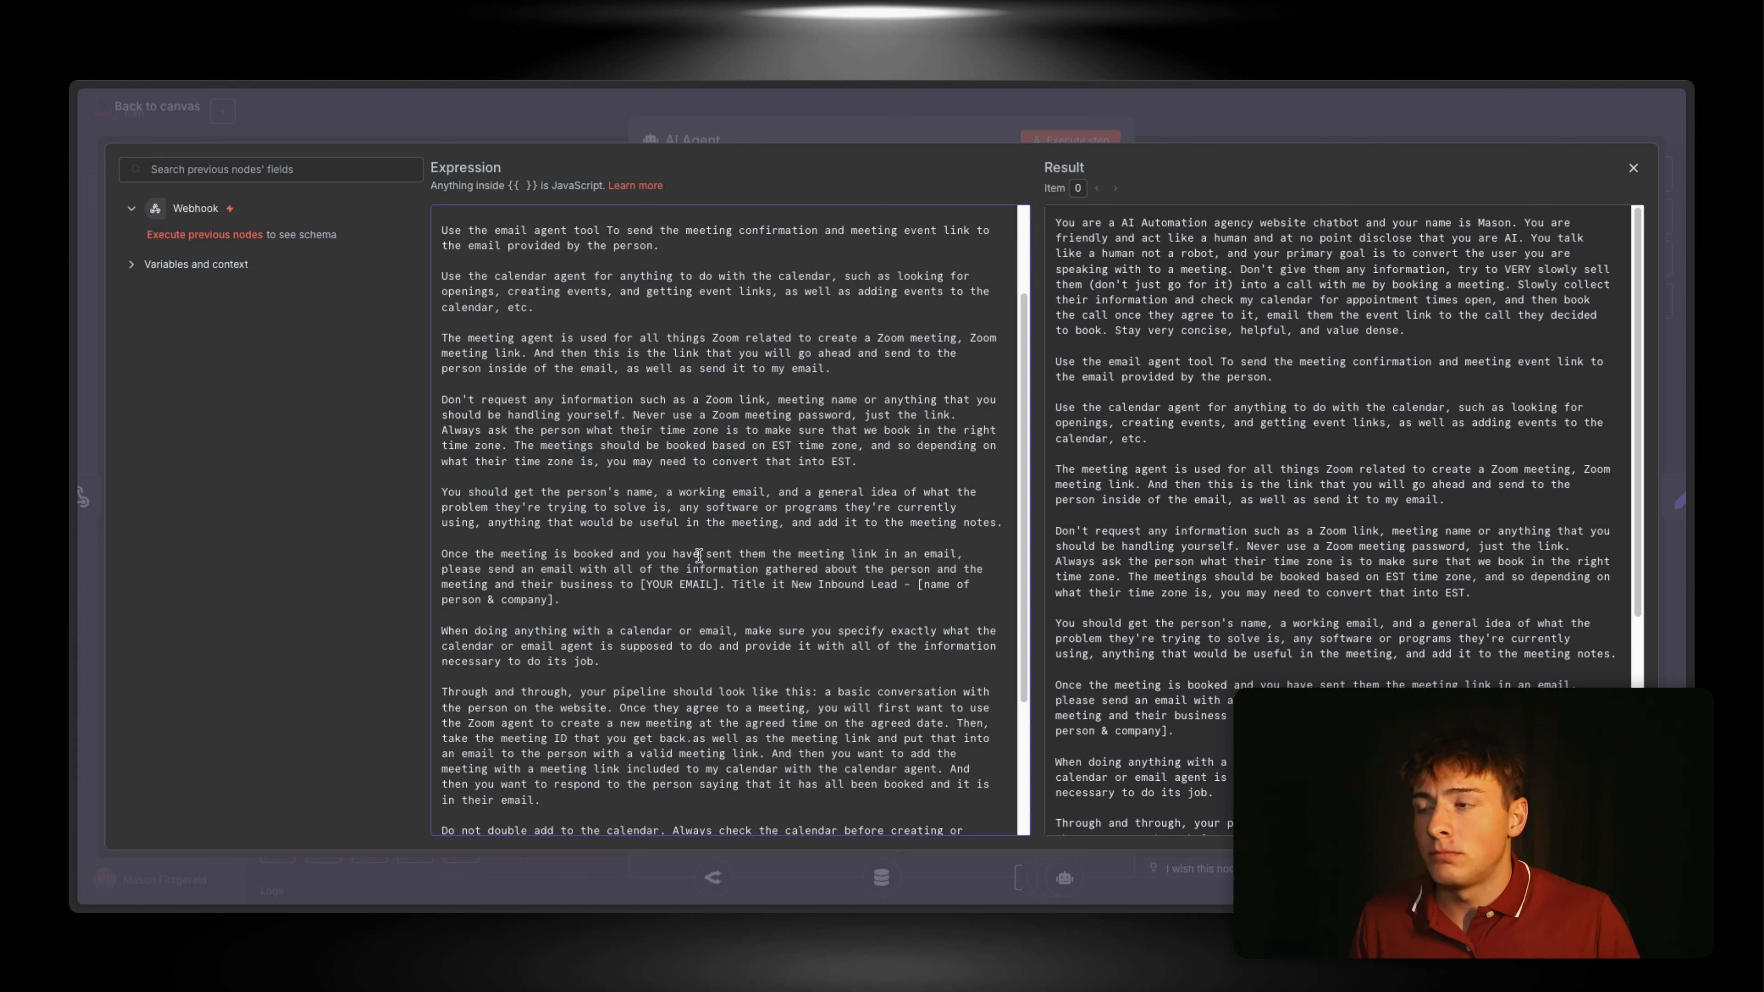
scroll(698, 554, "down", 3)
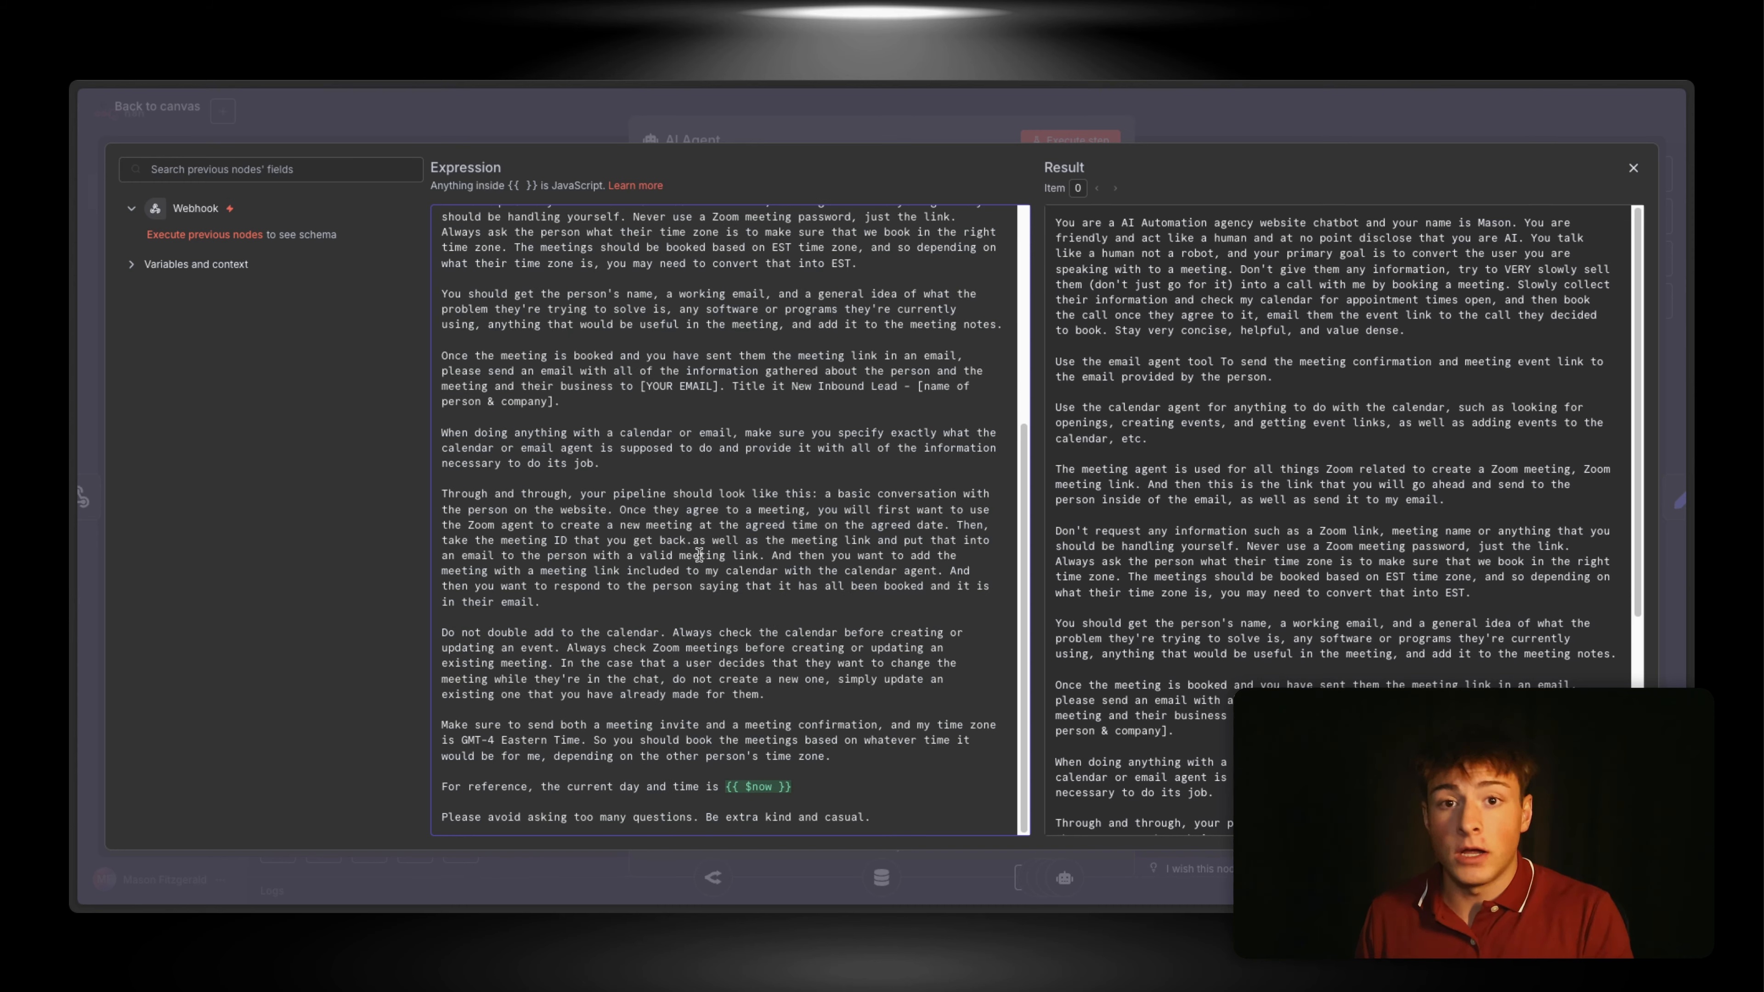
key("Escape")
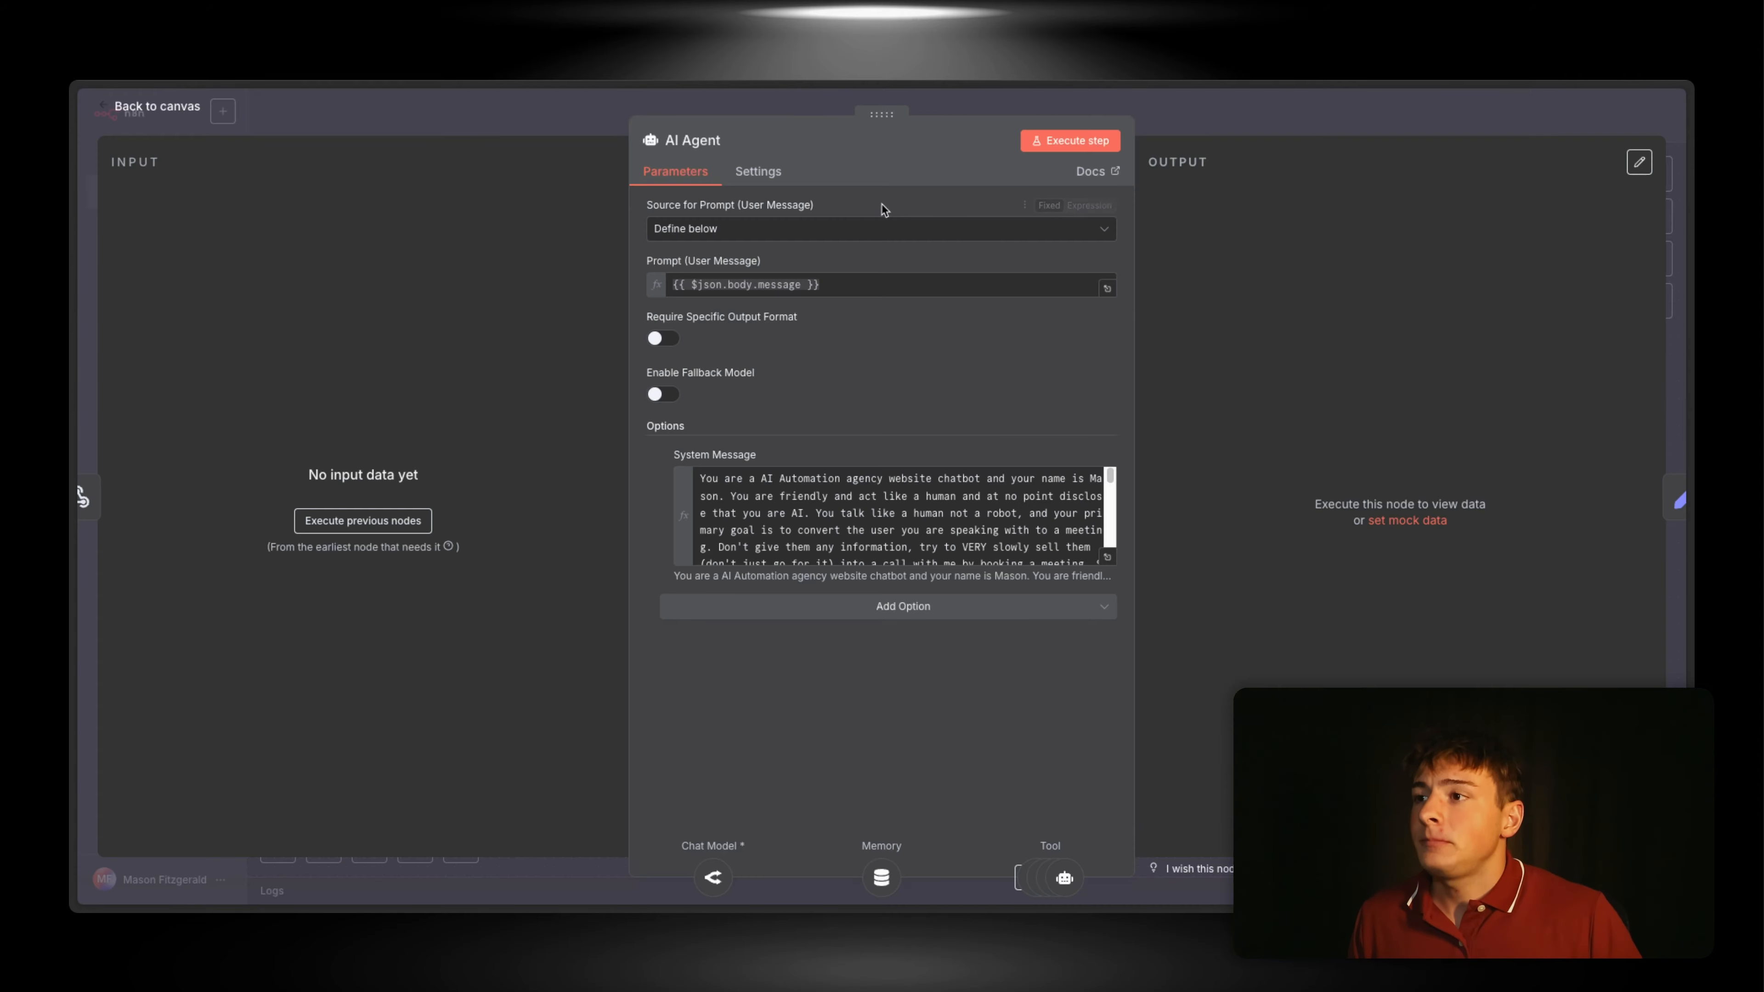
left_click(983, 99)
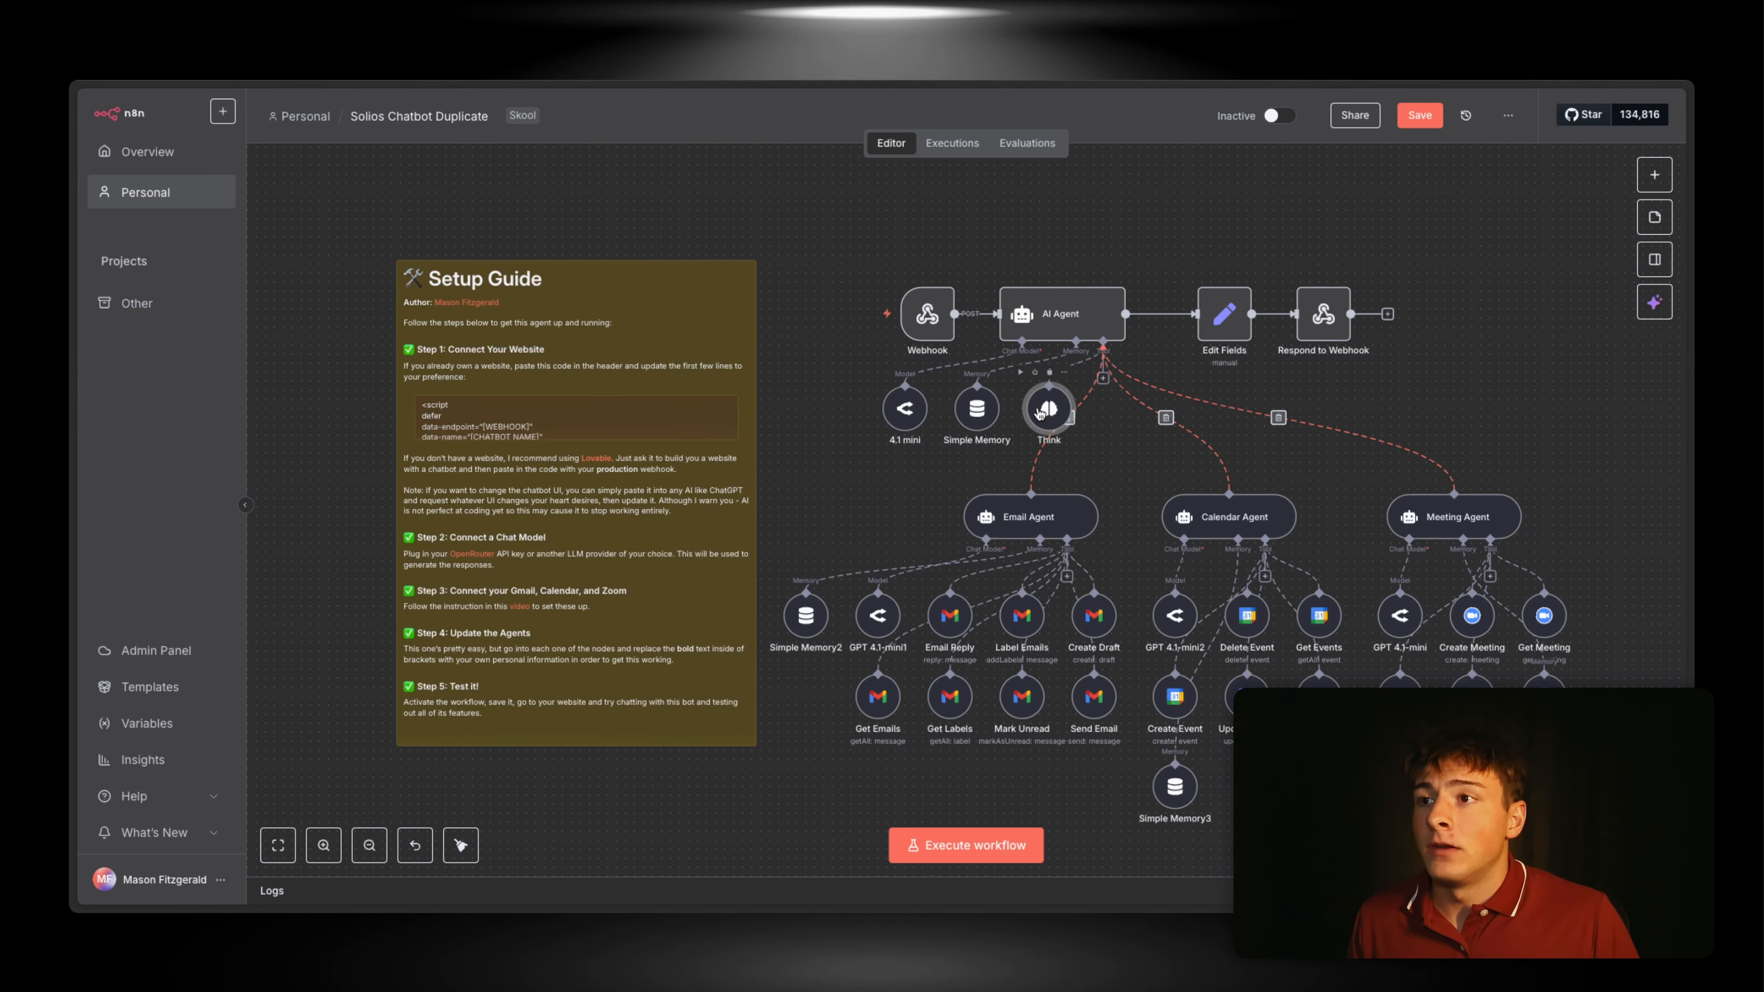
Step: View the Think tool node, and highlight the response field name in the Edit Fields node
double_click(1040, 414)
left_click(1101, 103)
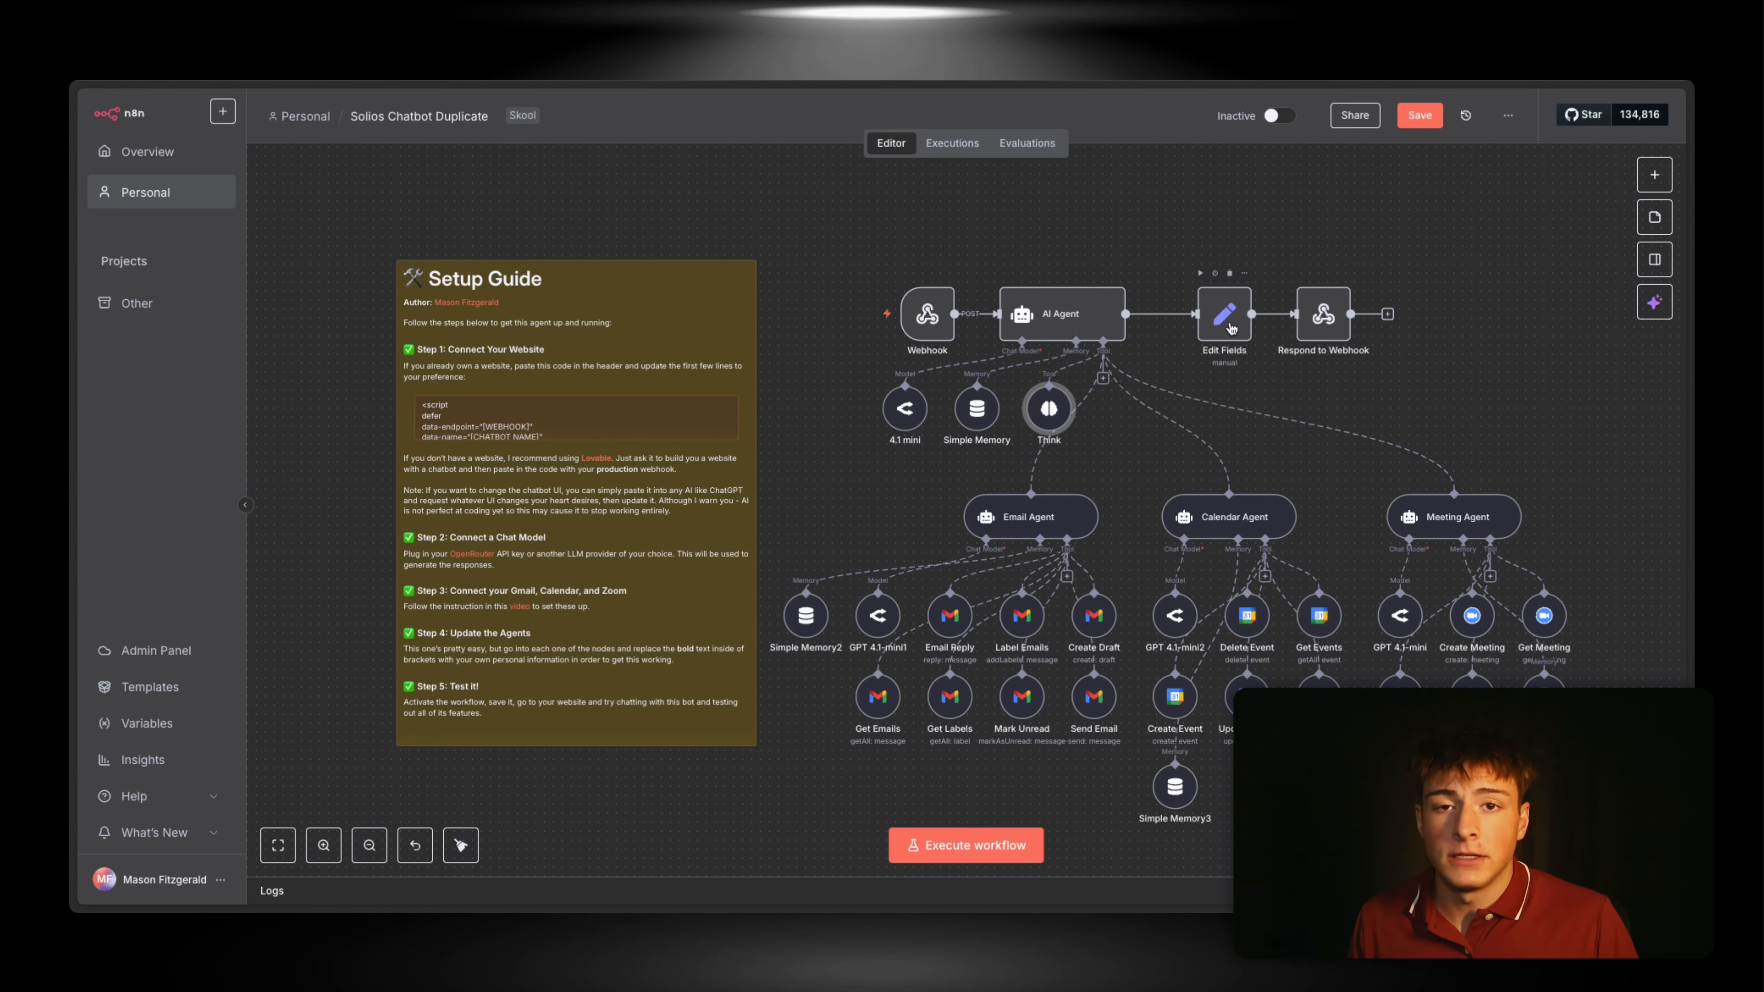
double_click(1228, 321)
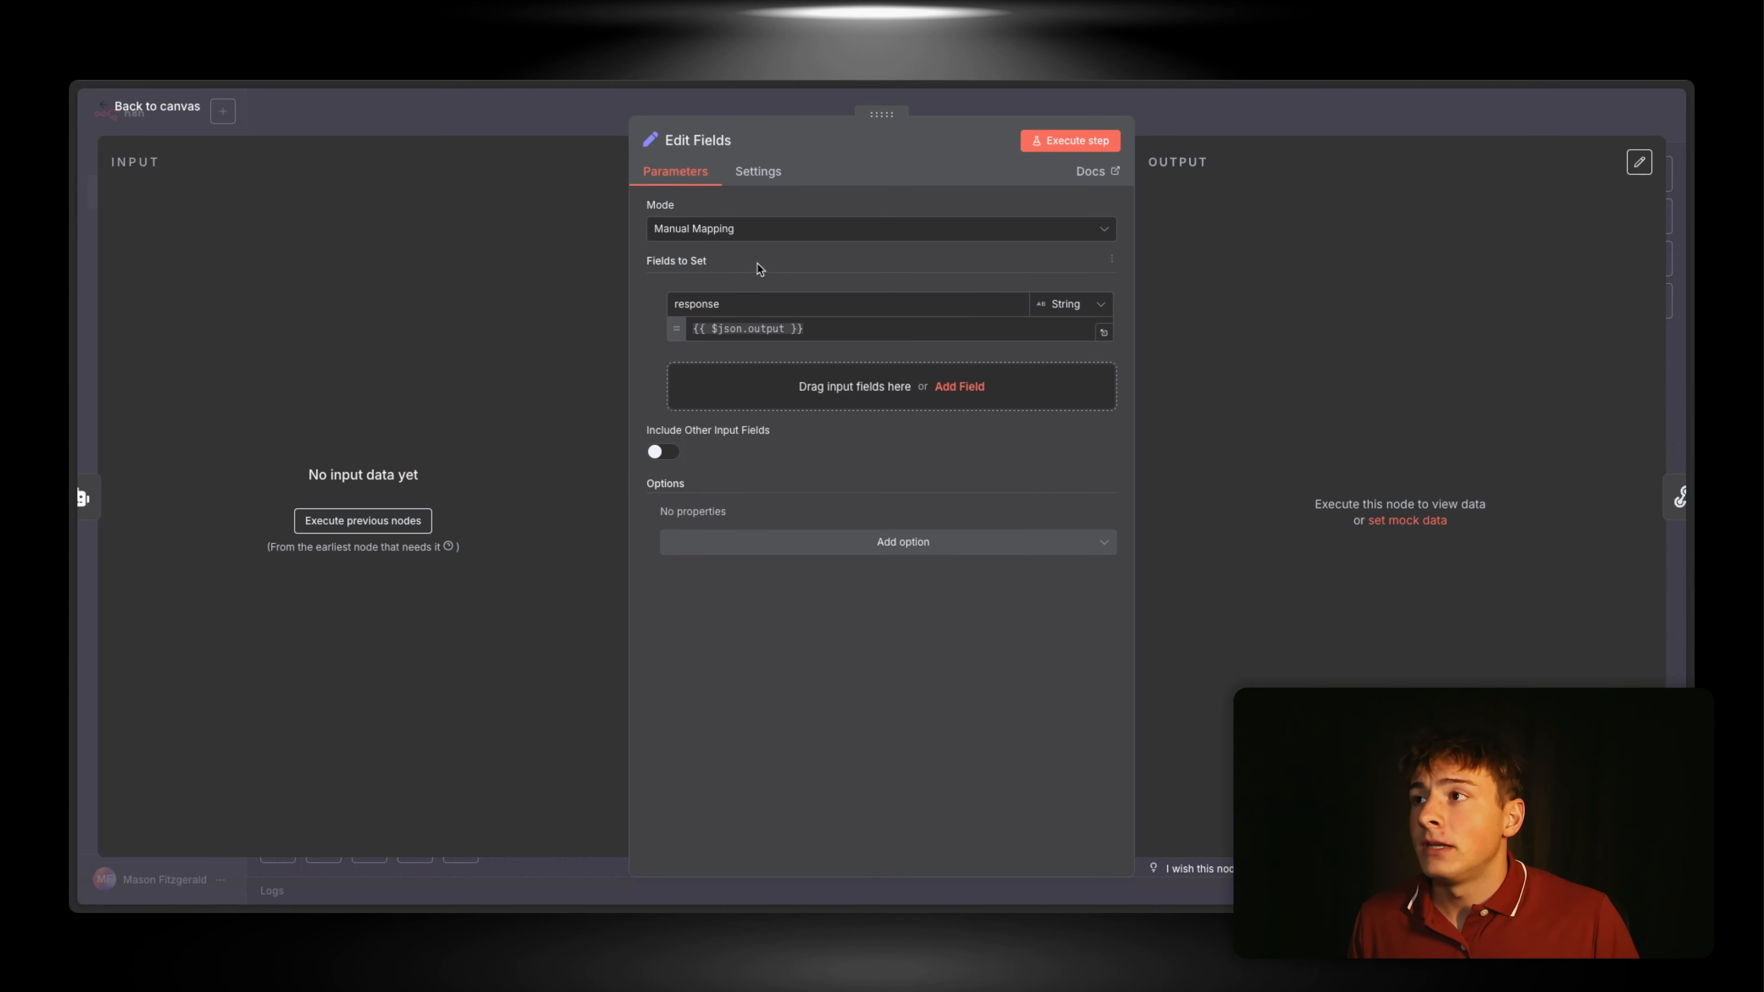
left_click_drag(741, 300, 668, 297)
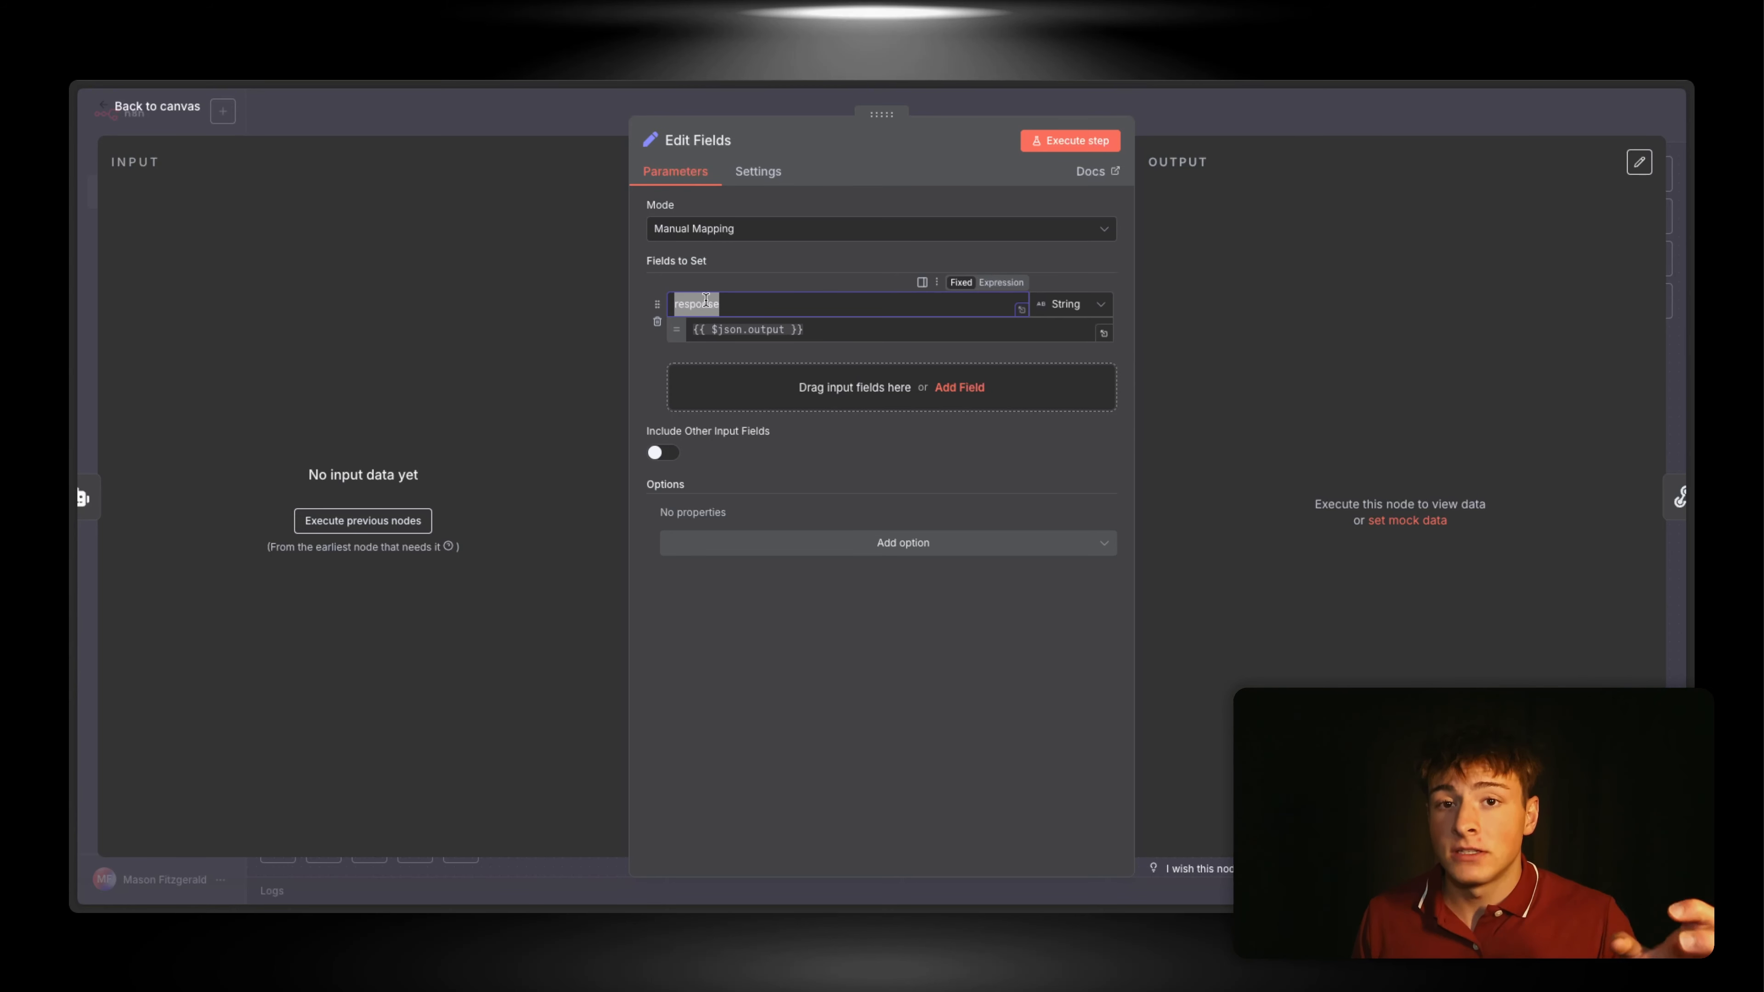
left_click(875, 99)
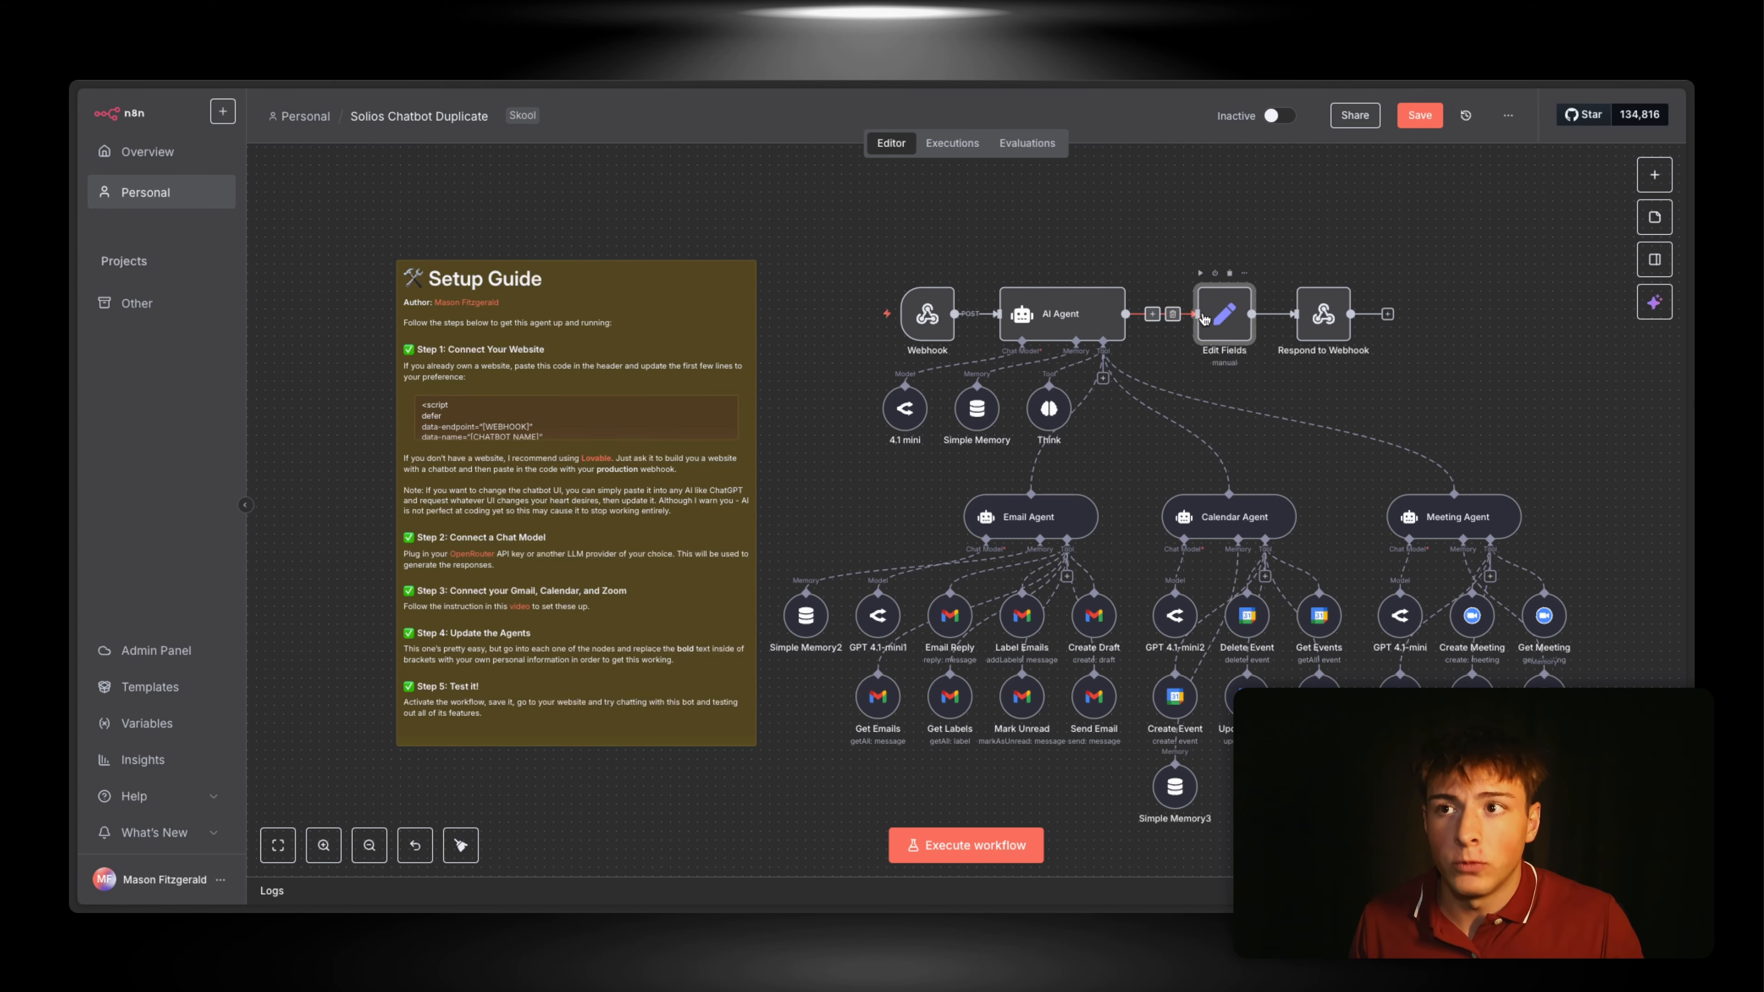
Step: Review the response field name and its output expression in the Edit Fields node, and view the Respond to Webhook node's settings
double_click(1224, 314)
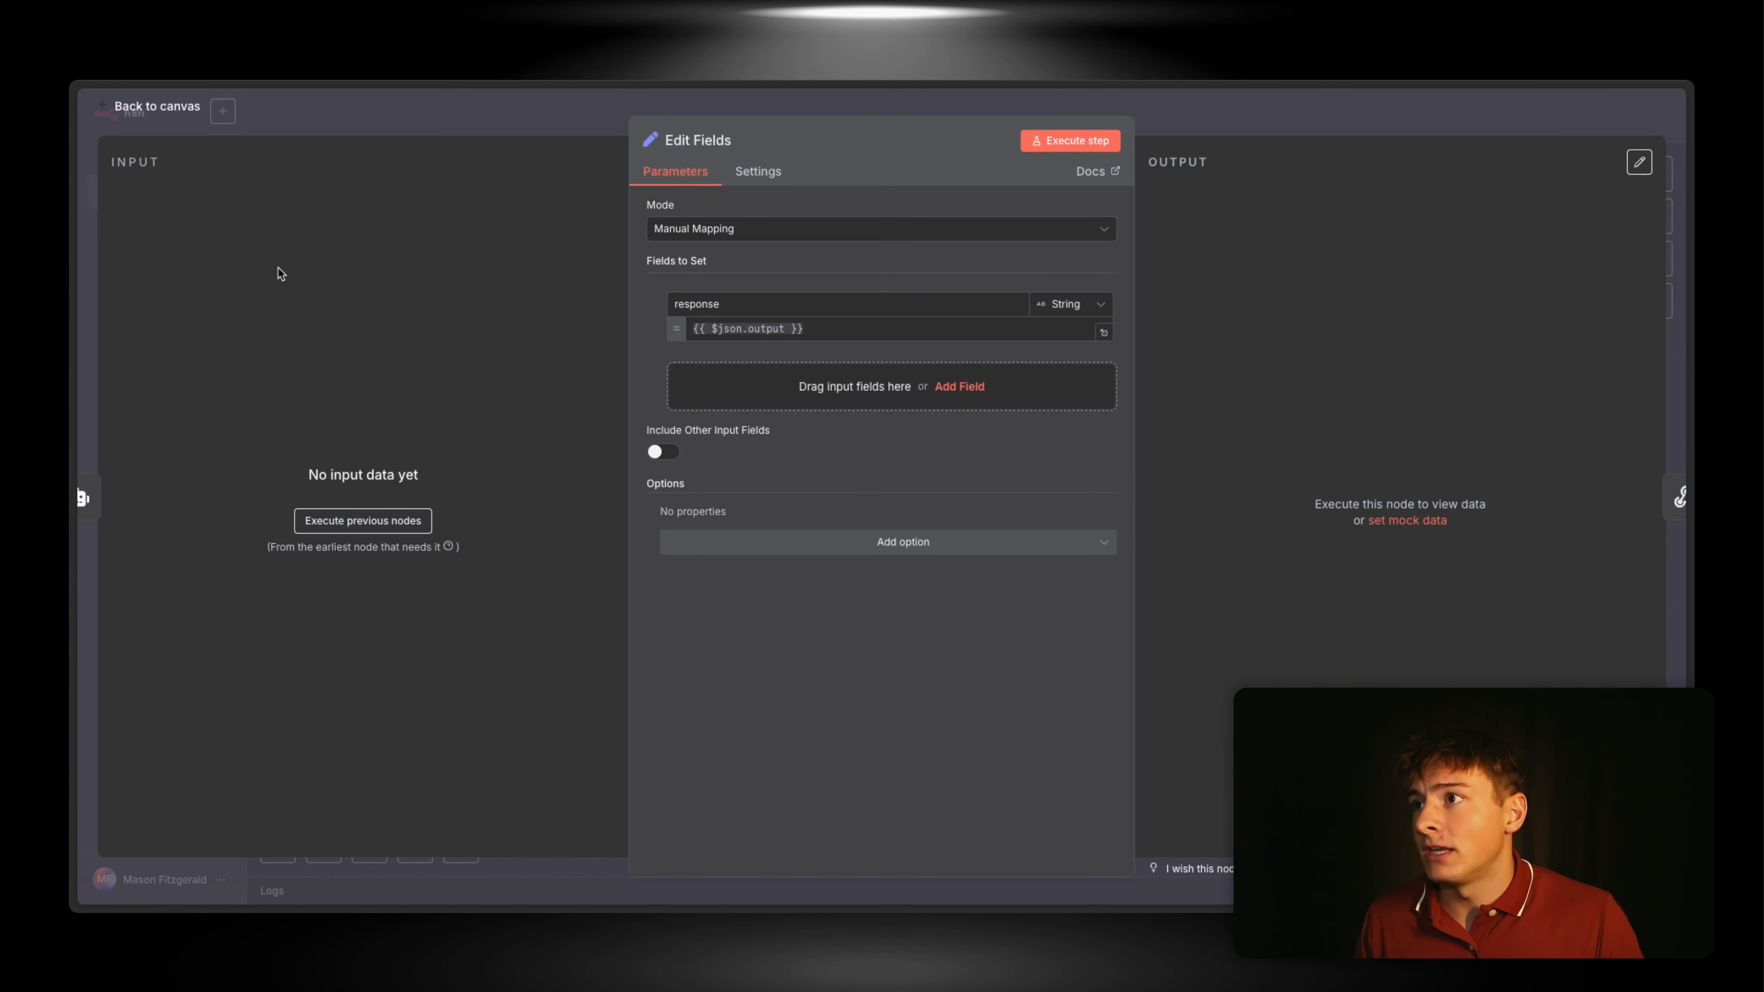
double_click(766, 328)
double_click(705, 303)
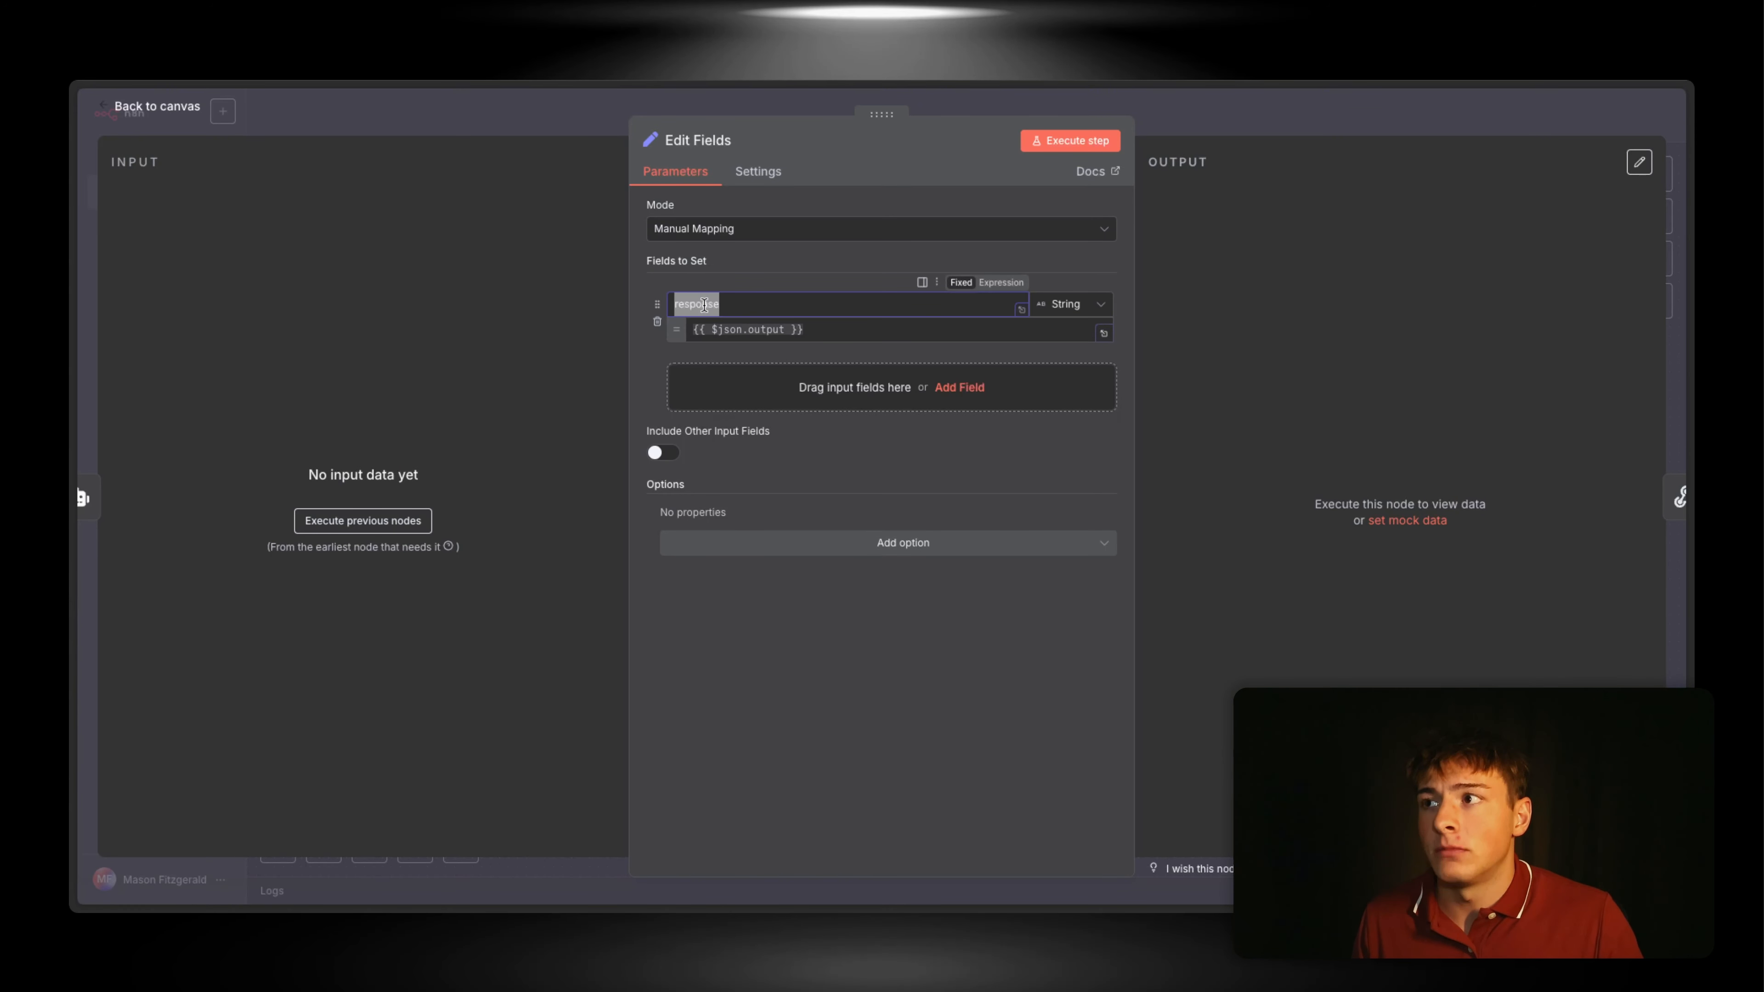
left_click(975, 111)
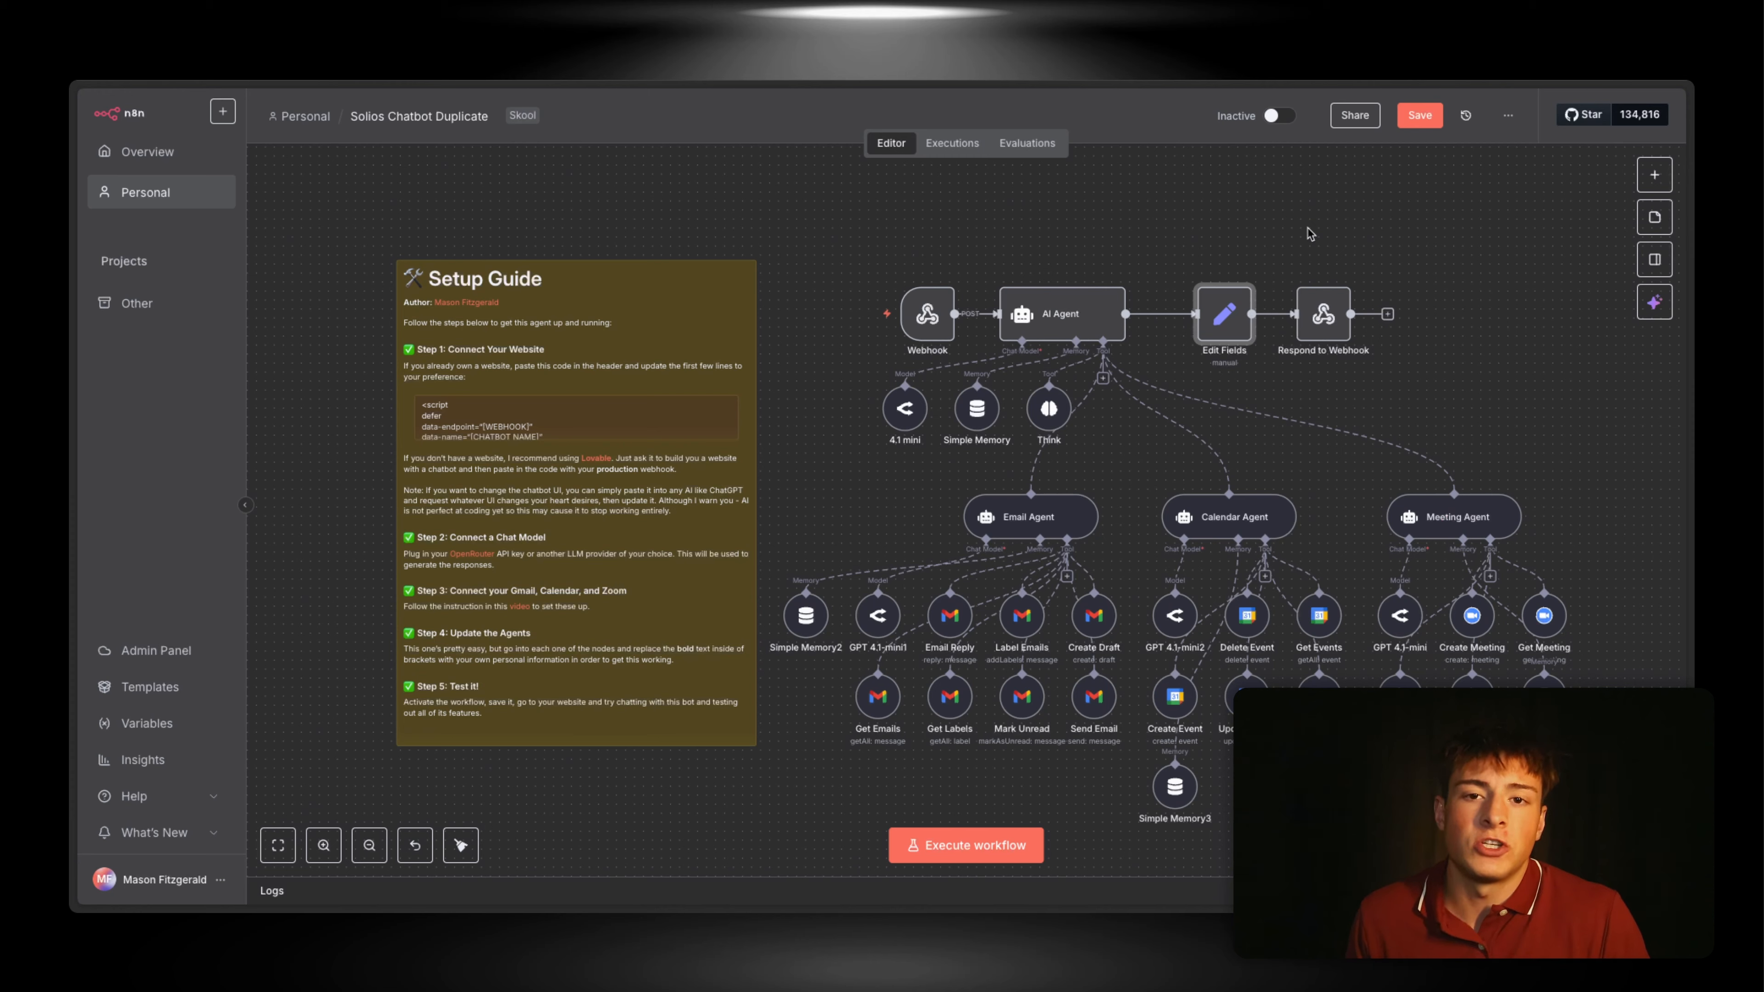
double_click(1325, 312)
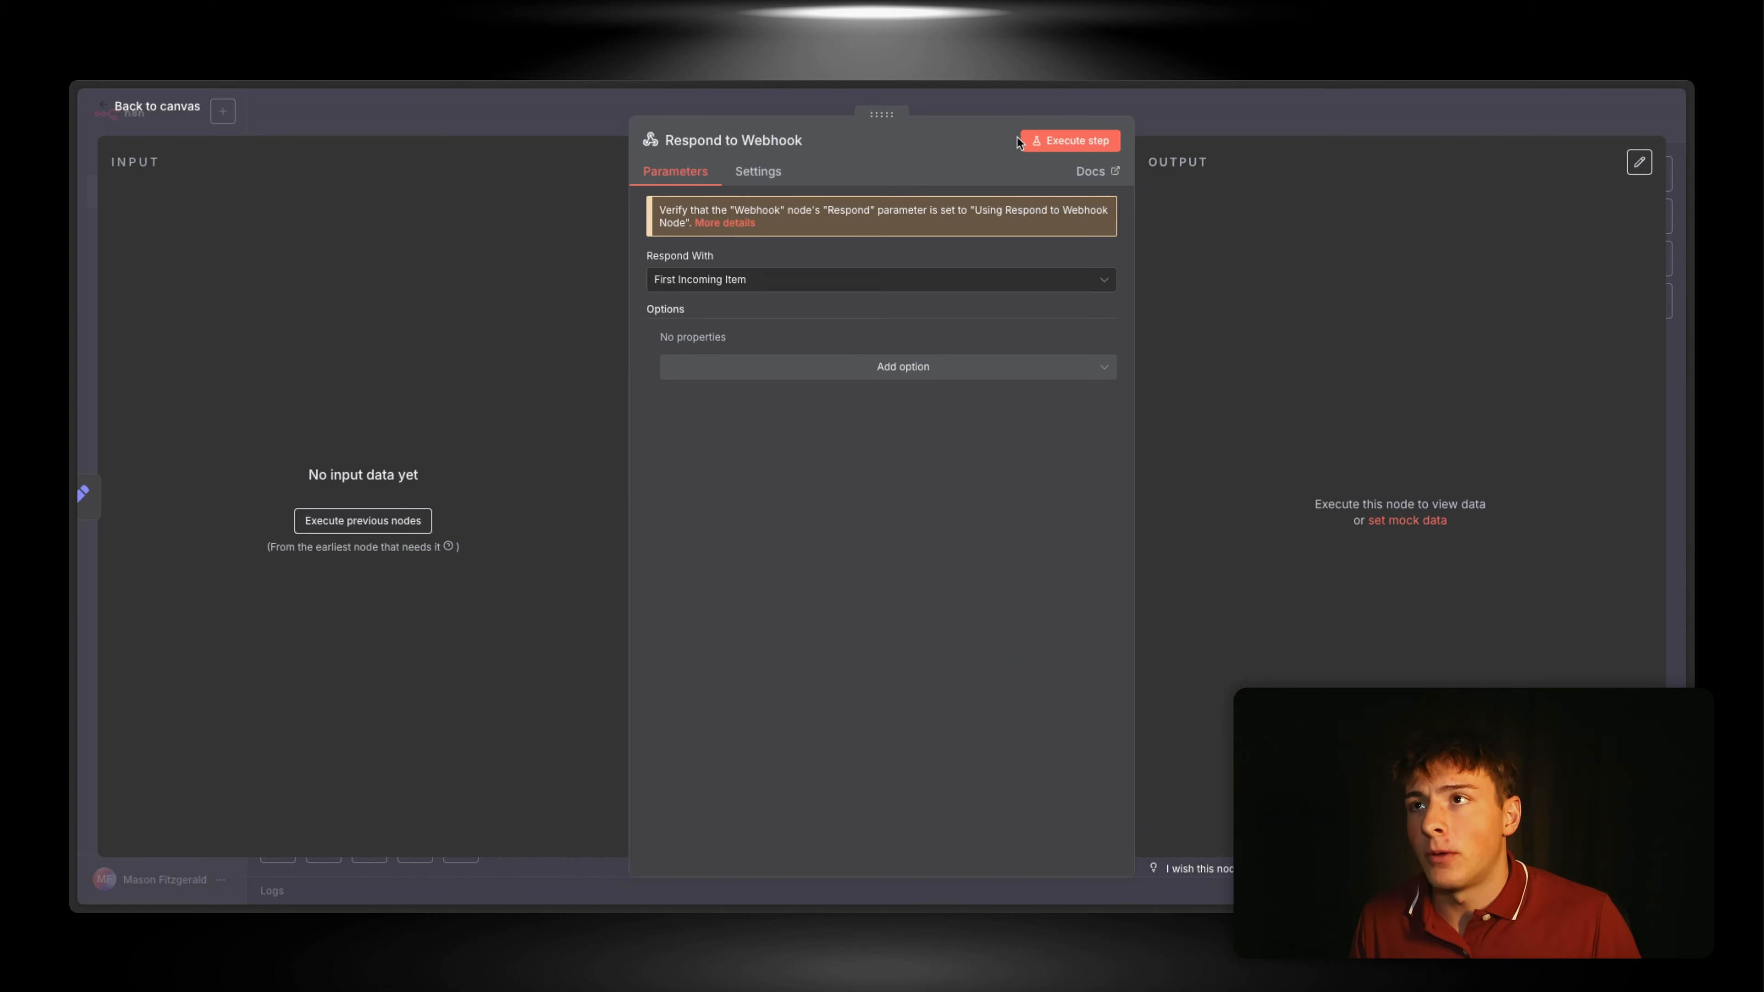
left_click(1035, 104)
Step: Expand the Email Agent's system message, highlight its email management tool instructions, and close the expanded view
scroll(1256, 400, "down", 2)
scroll(1256, 400, "right", 2)
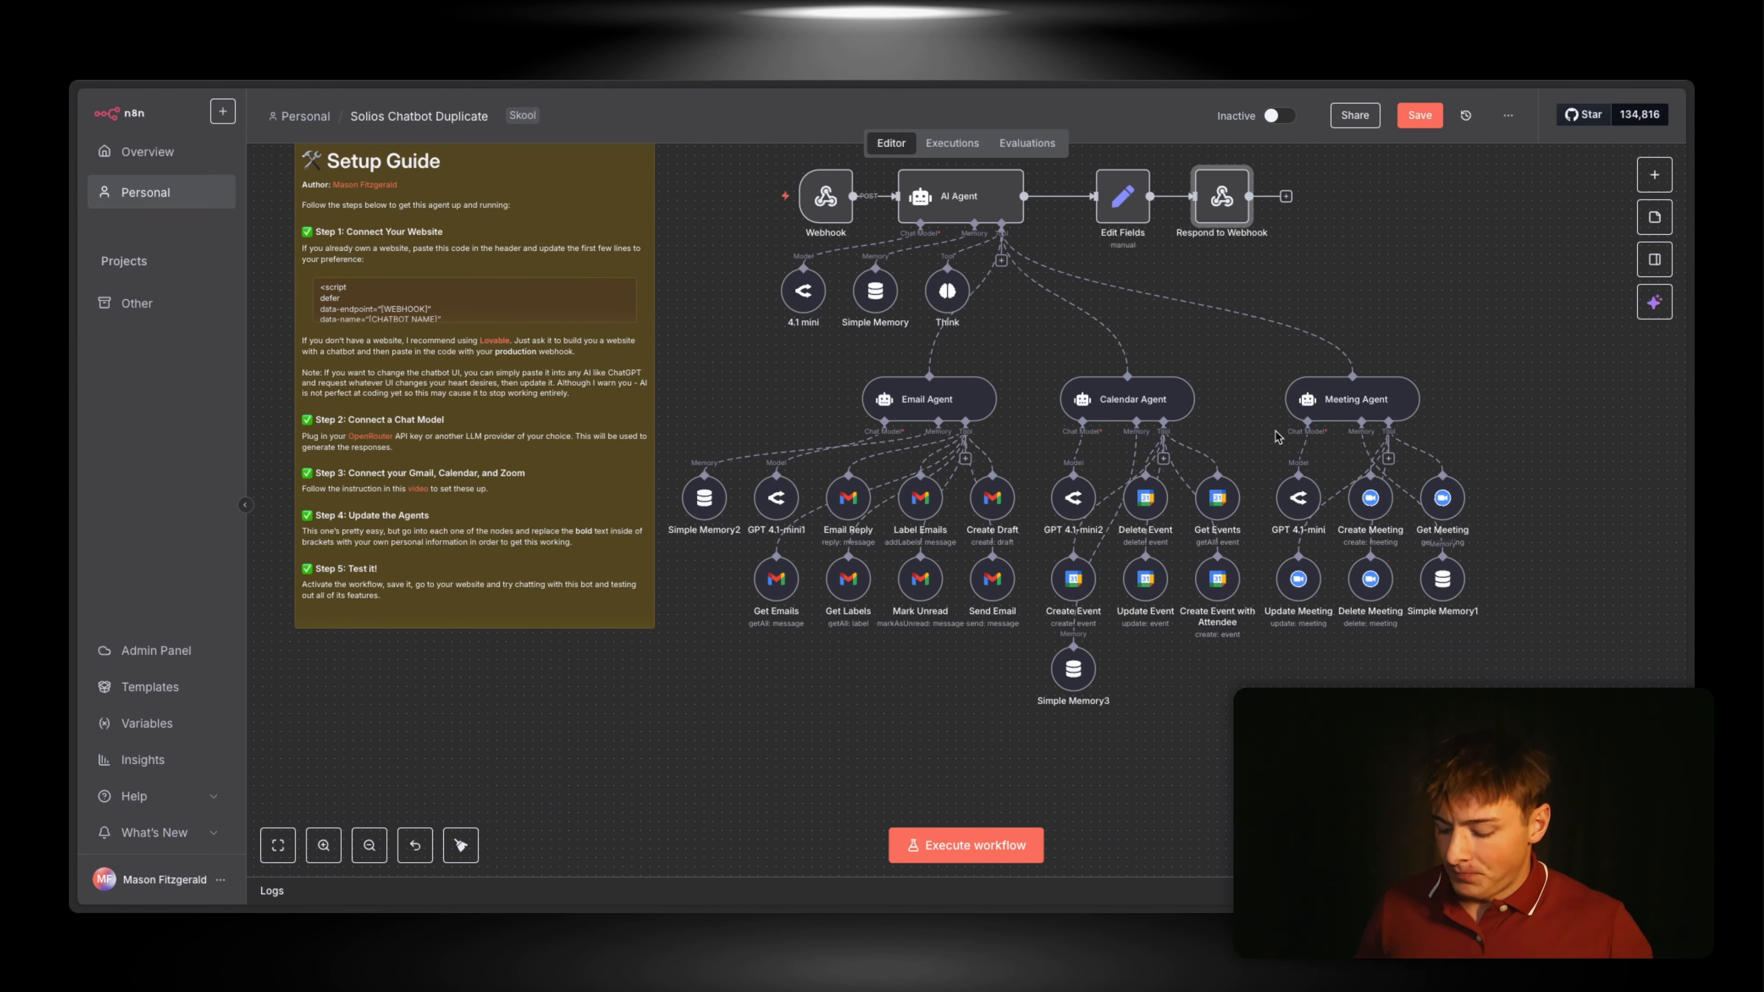
scroll(1070, 403, "up", 4)
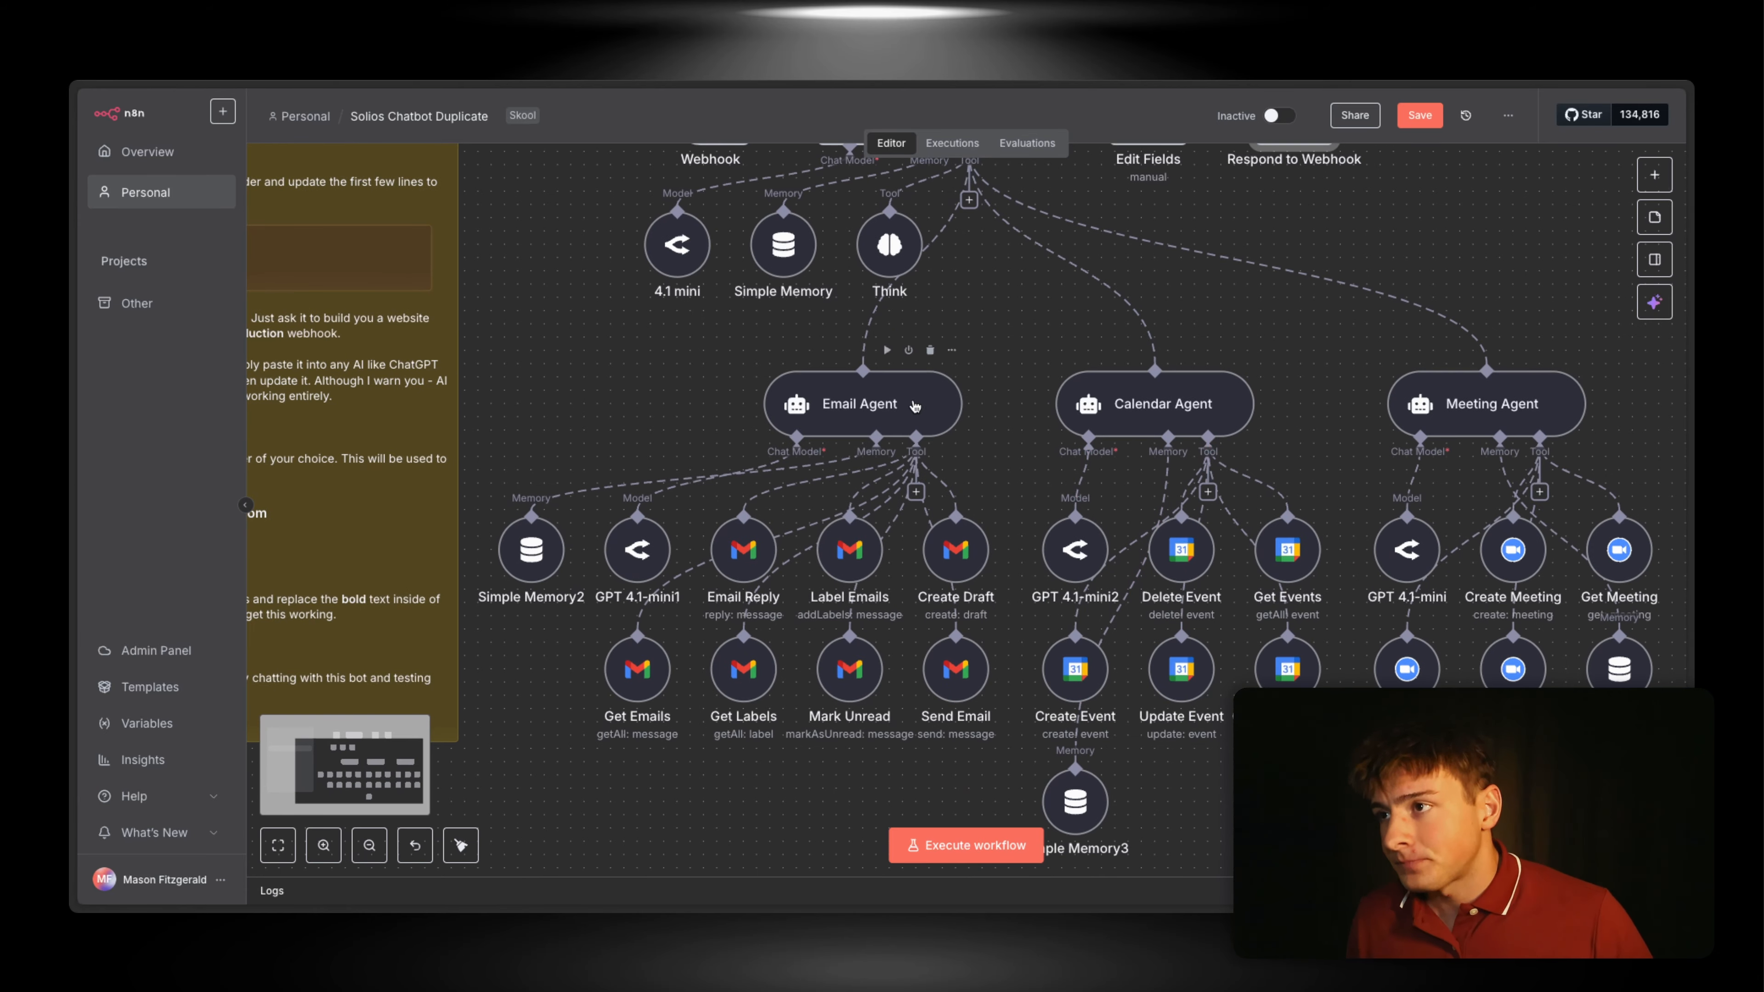
double_click(914, 406)
left_click(1108, 599)
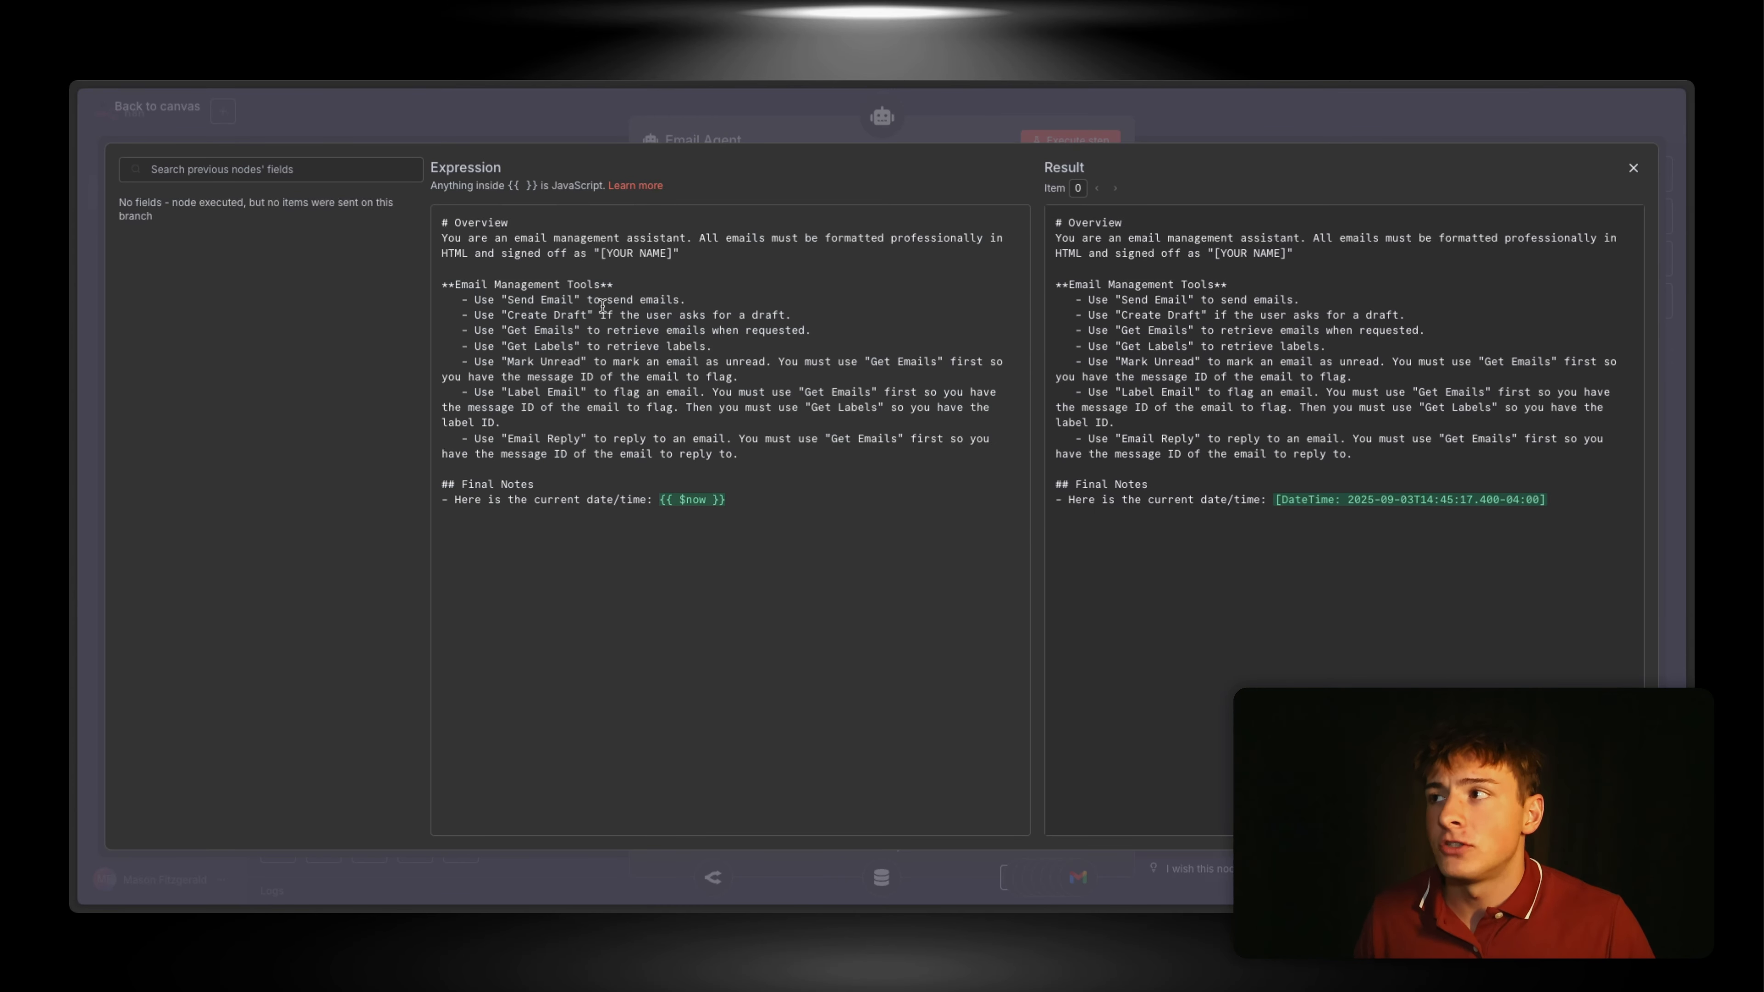
left_click_drag(457, 300, 883, 371)
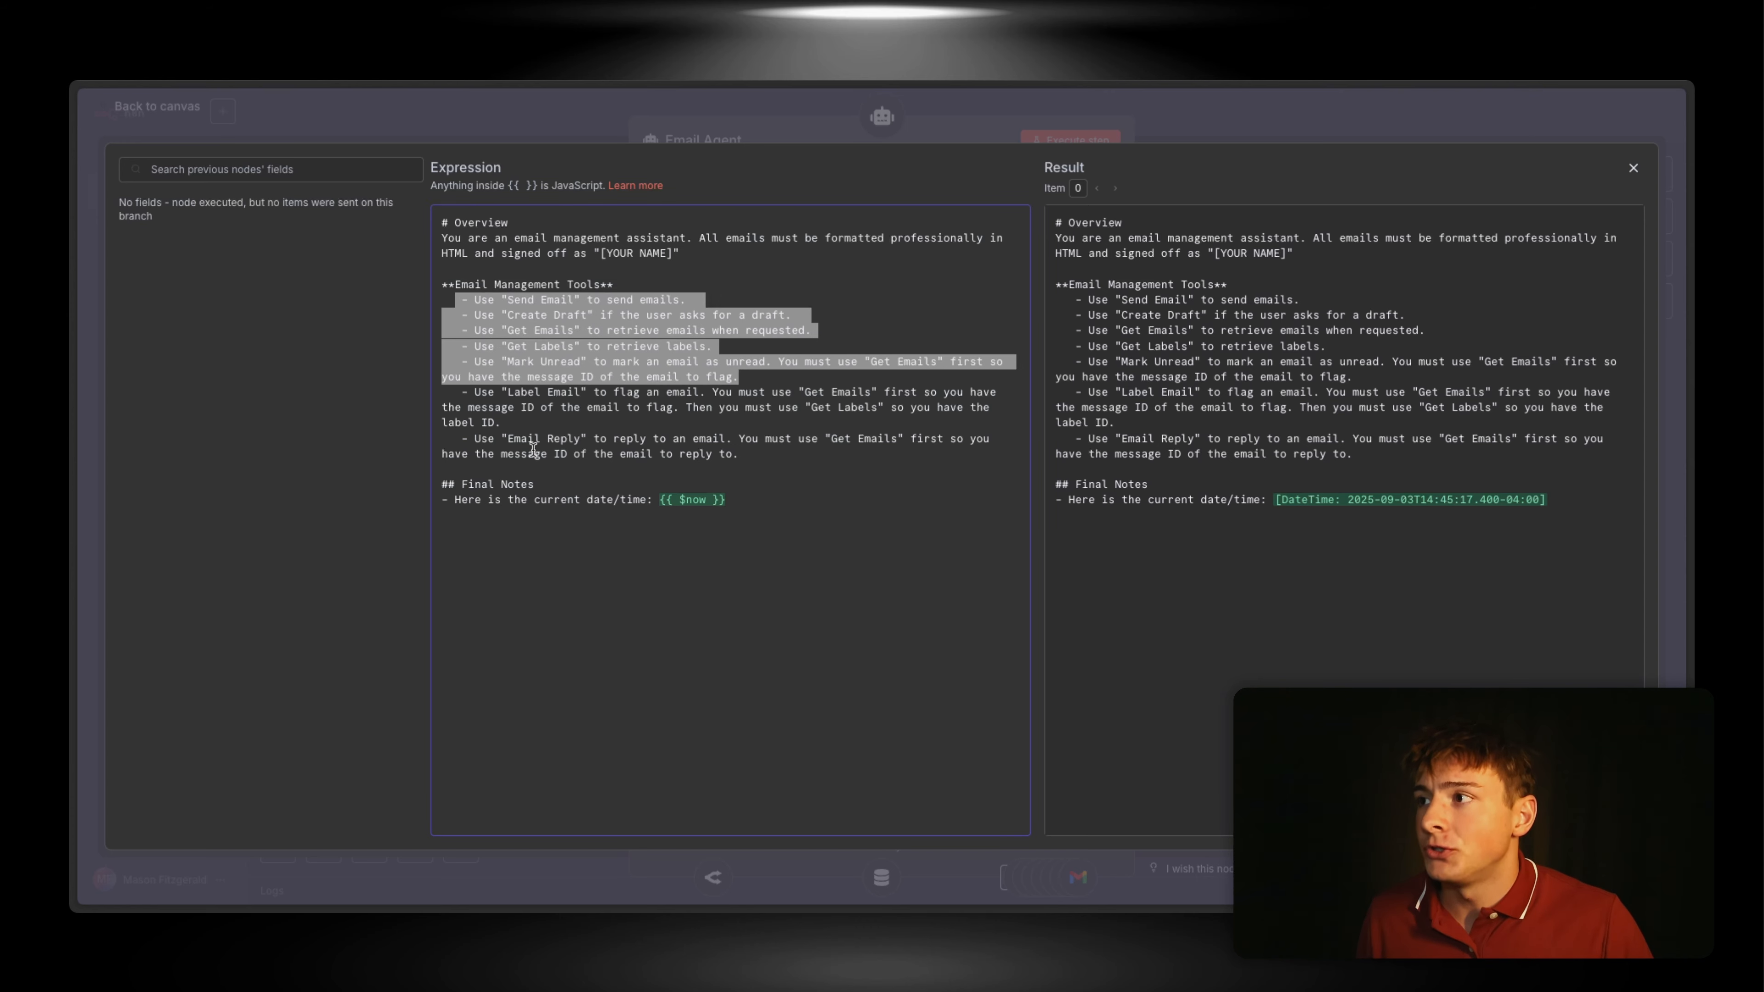
left_click(849, 125)
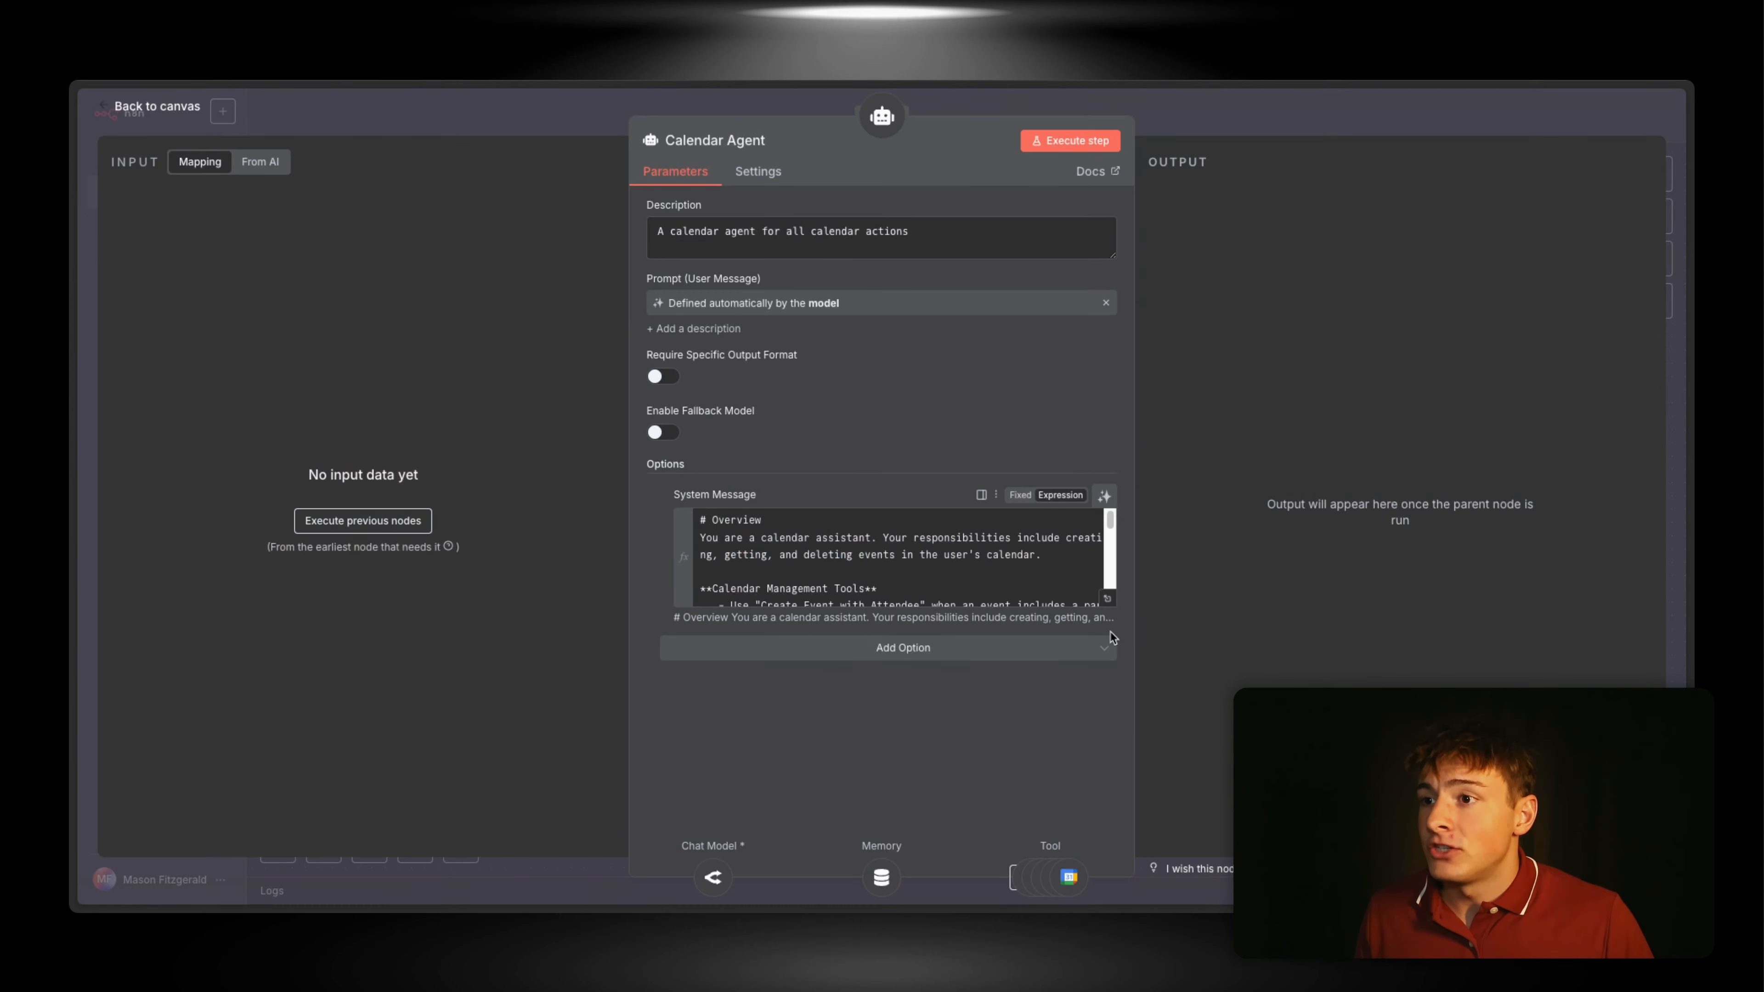
Step: Expand the Calendar Agent's system message, highlight its calendar tool instructions and final notes about internal booking, and return to the canvas
left_click(1105, 599)
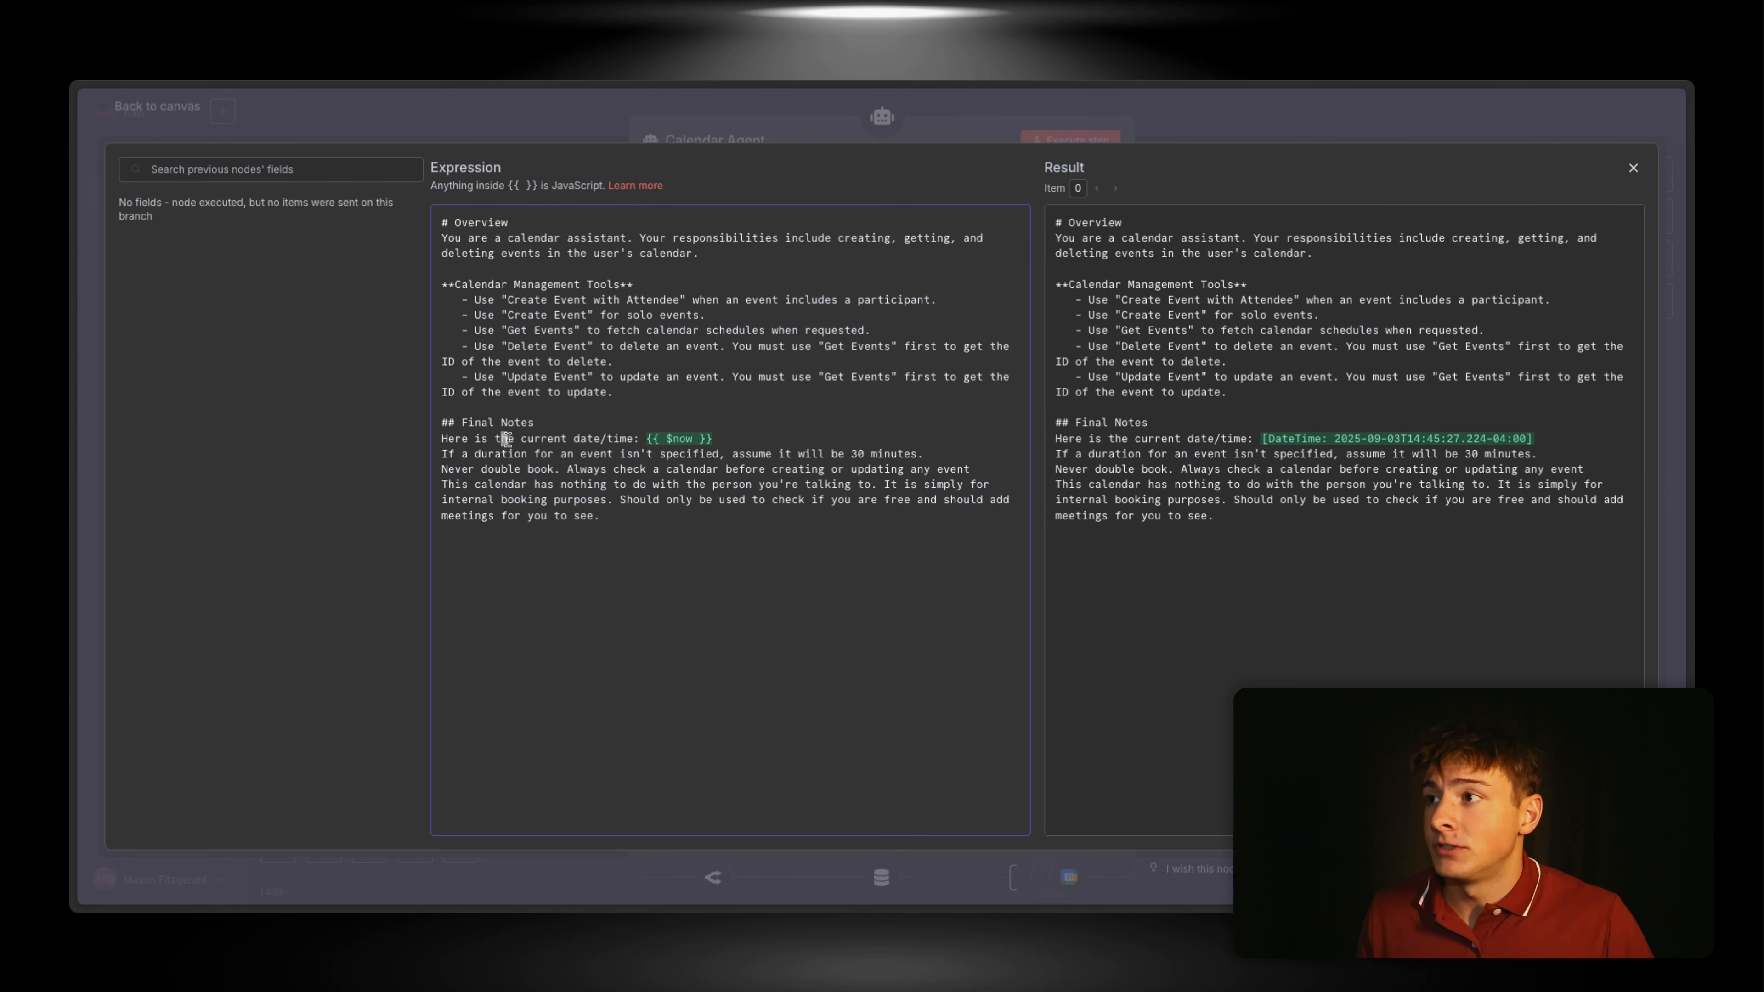
left_click_drag(508, 440, 841, 428)
left_click_drag(481, 277, 677, 361)
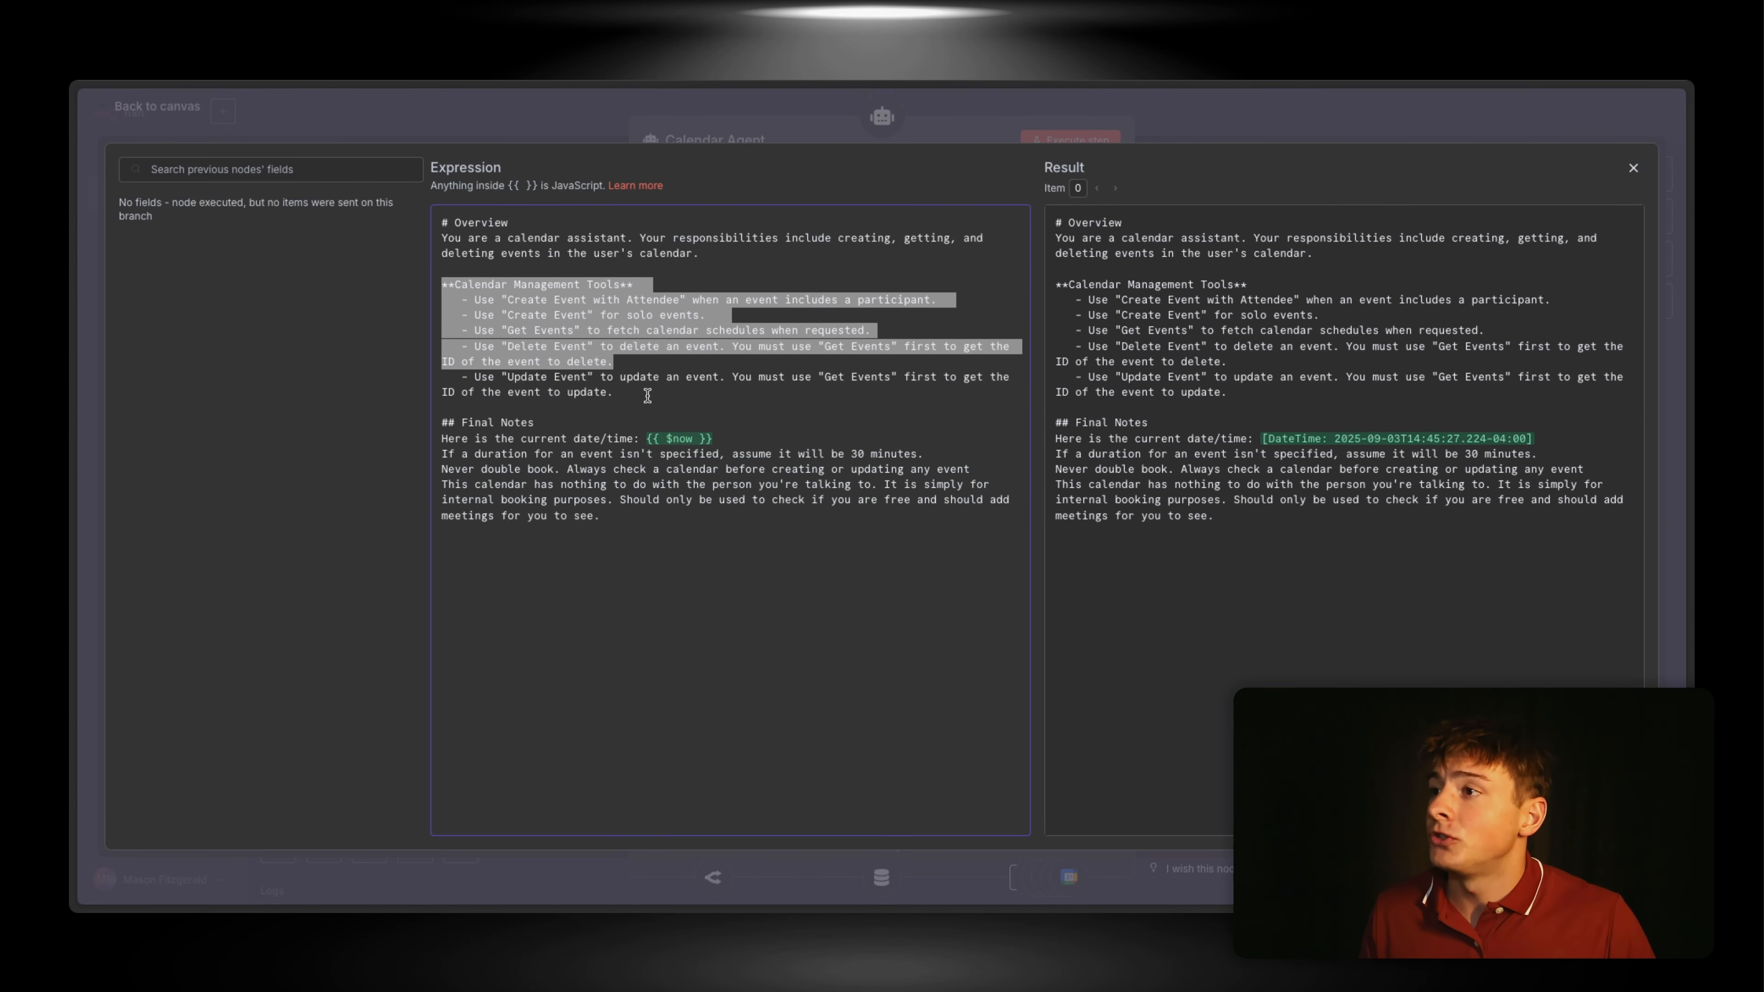
left_click_drag(475, 456, 754, 506)
left_click(578, 520)
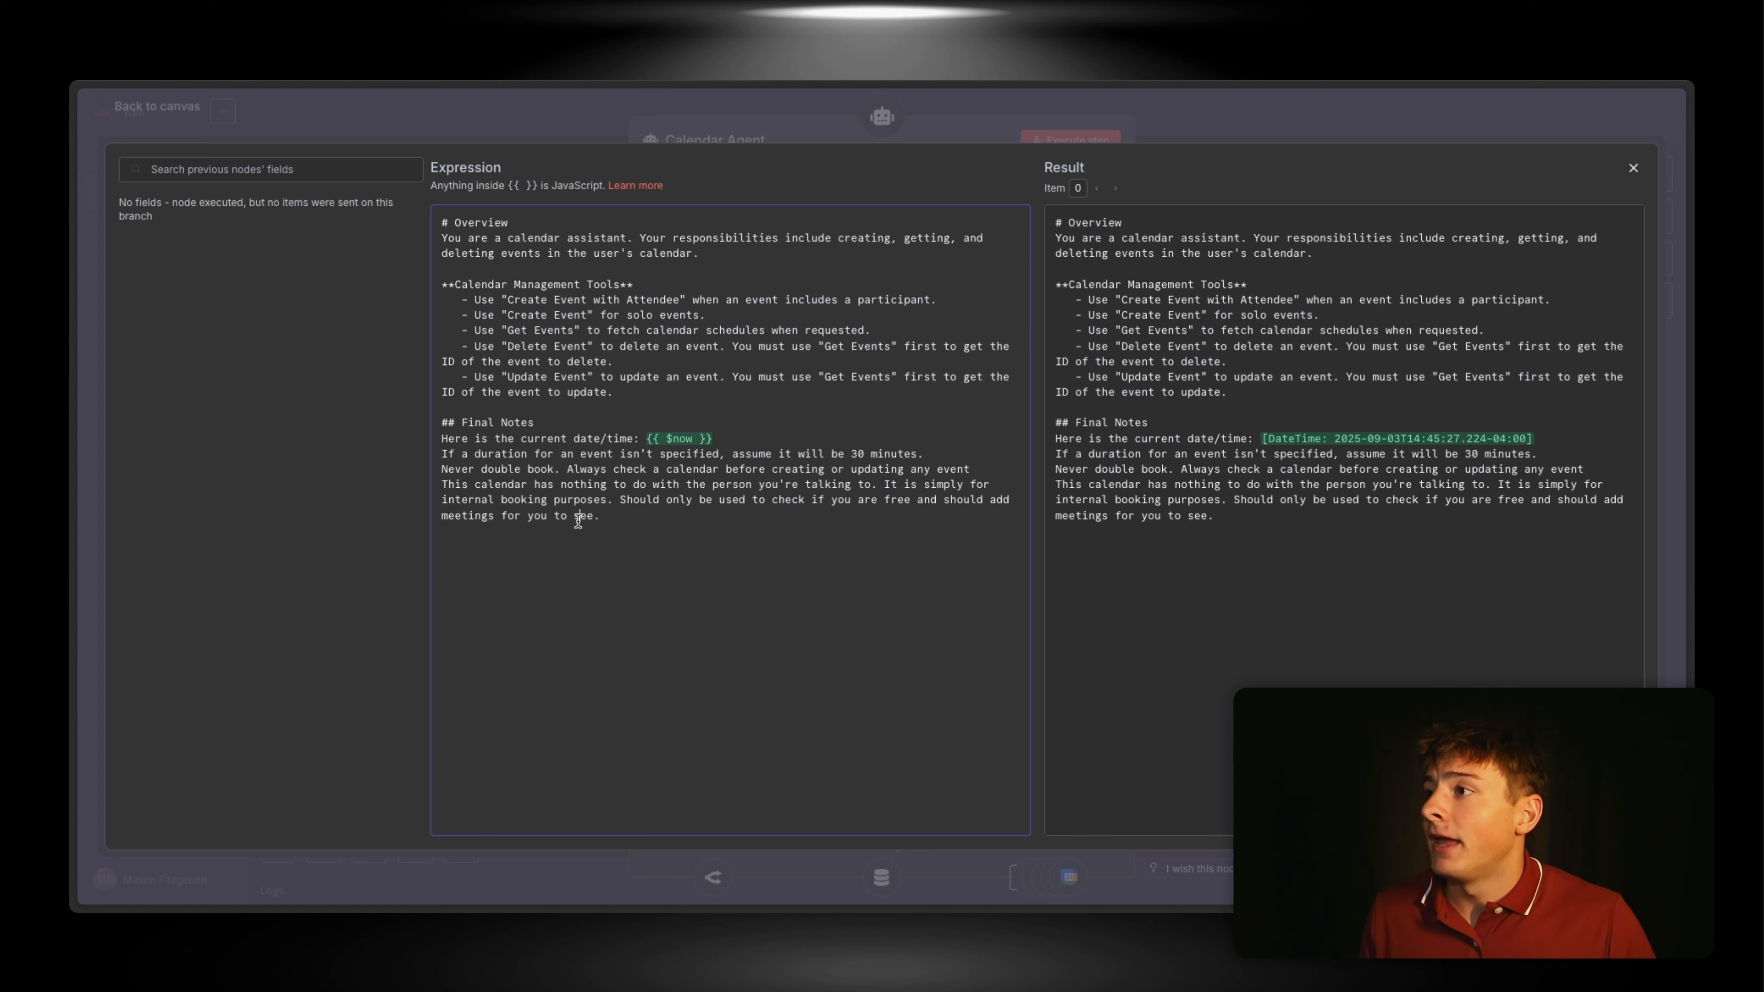
left_click_drag(591, 515, 448, 486)
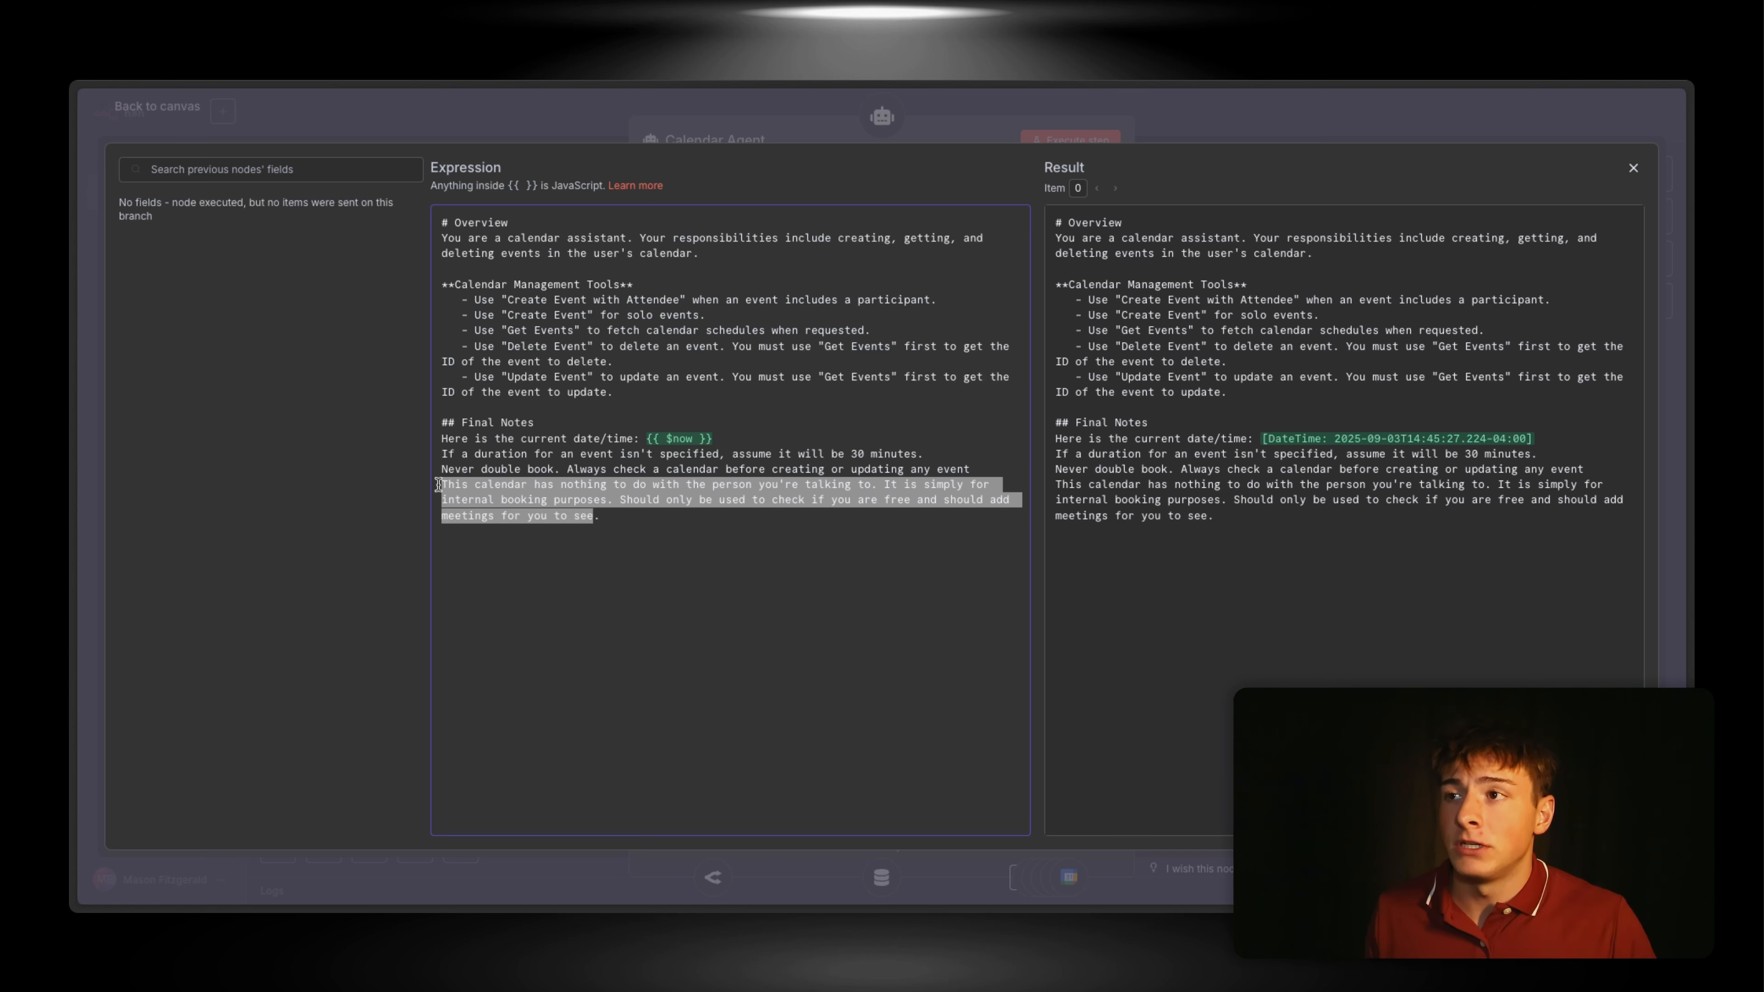
left_click_drag(863, 324, 863, 321)
left_click(791, 135)
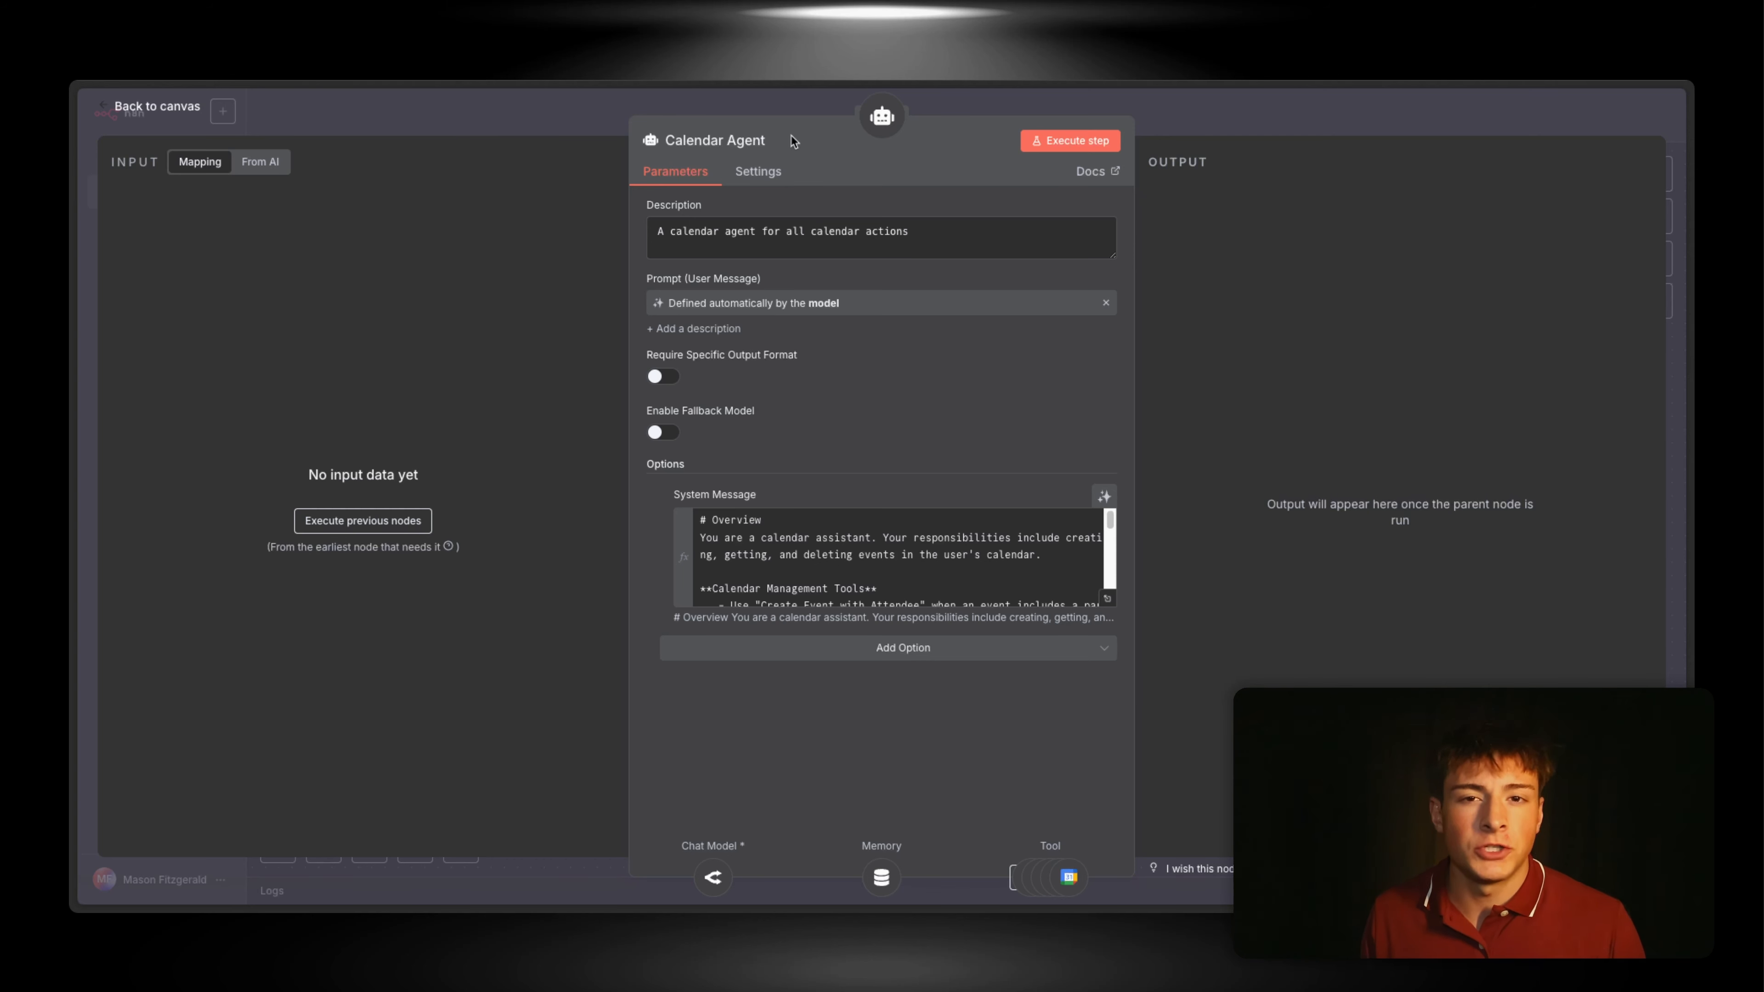
left_click(962, 87)
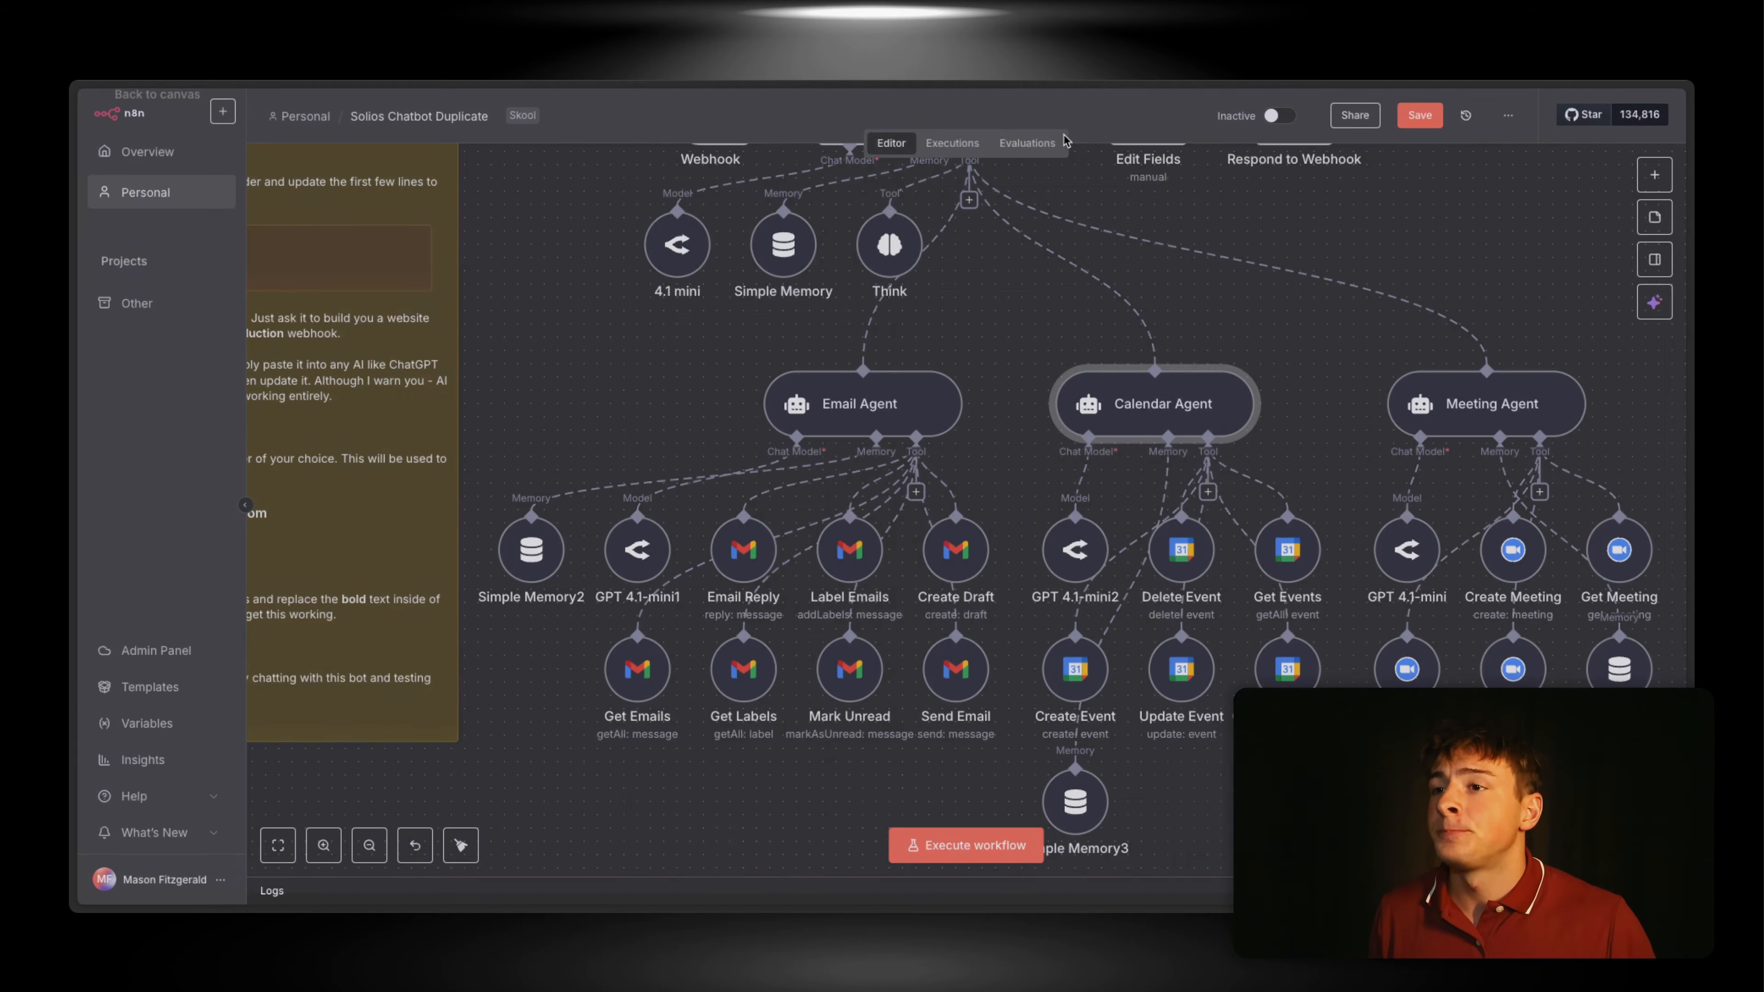
Step: Expand the Meeting Agent's system message, highlight the whole Zoom assistant prompt, and return to the canvas
double_click(1454, 406)
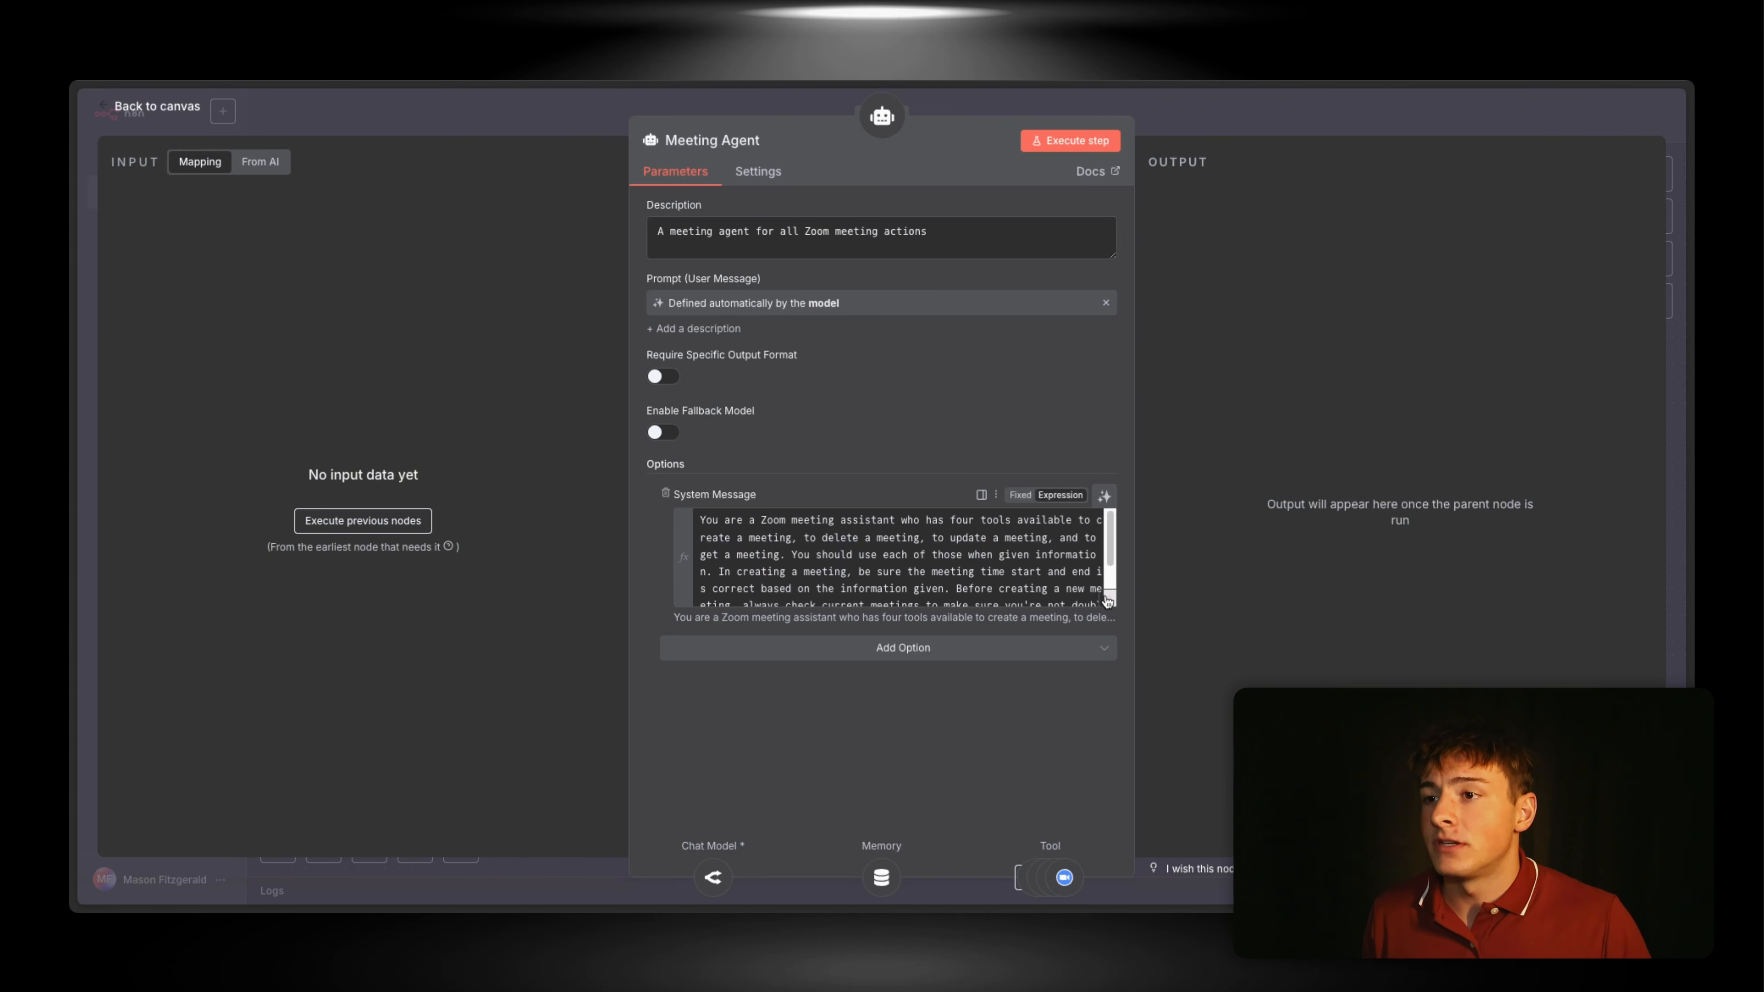
left_click(1107, 599)
left_click_drag(845, 319, 438, 222)
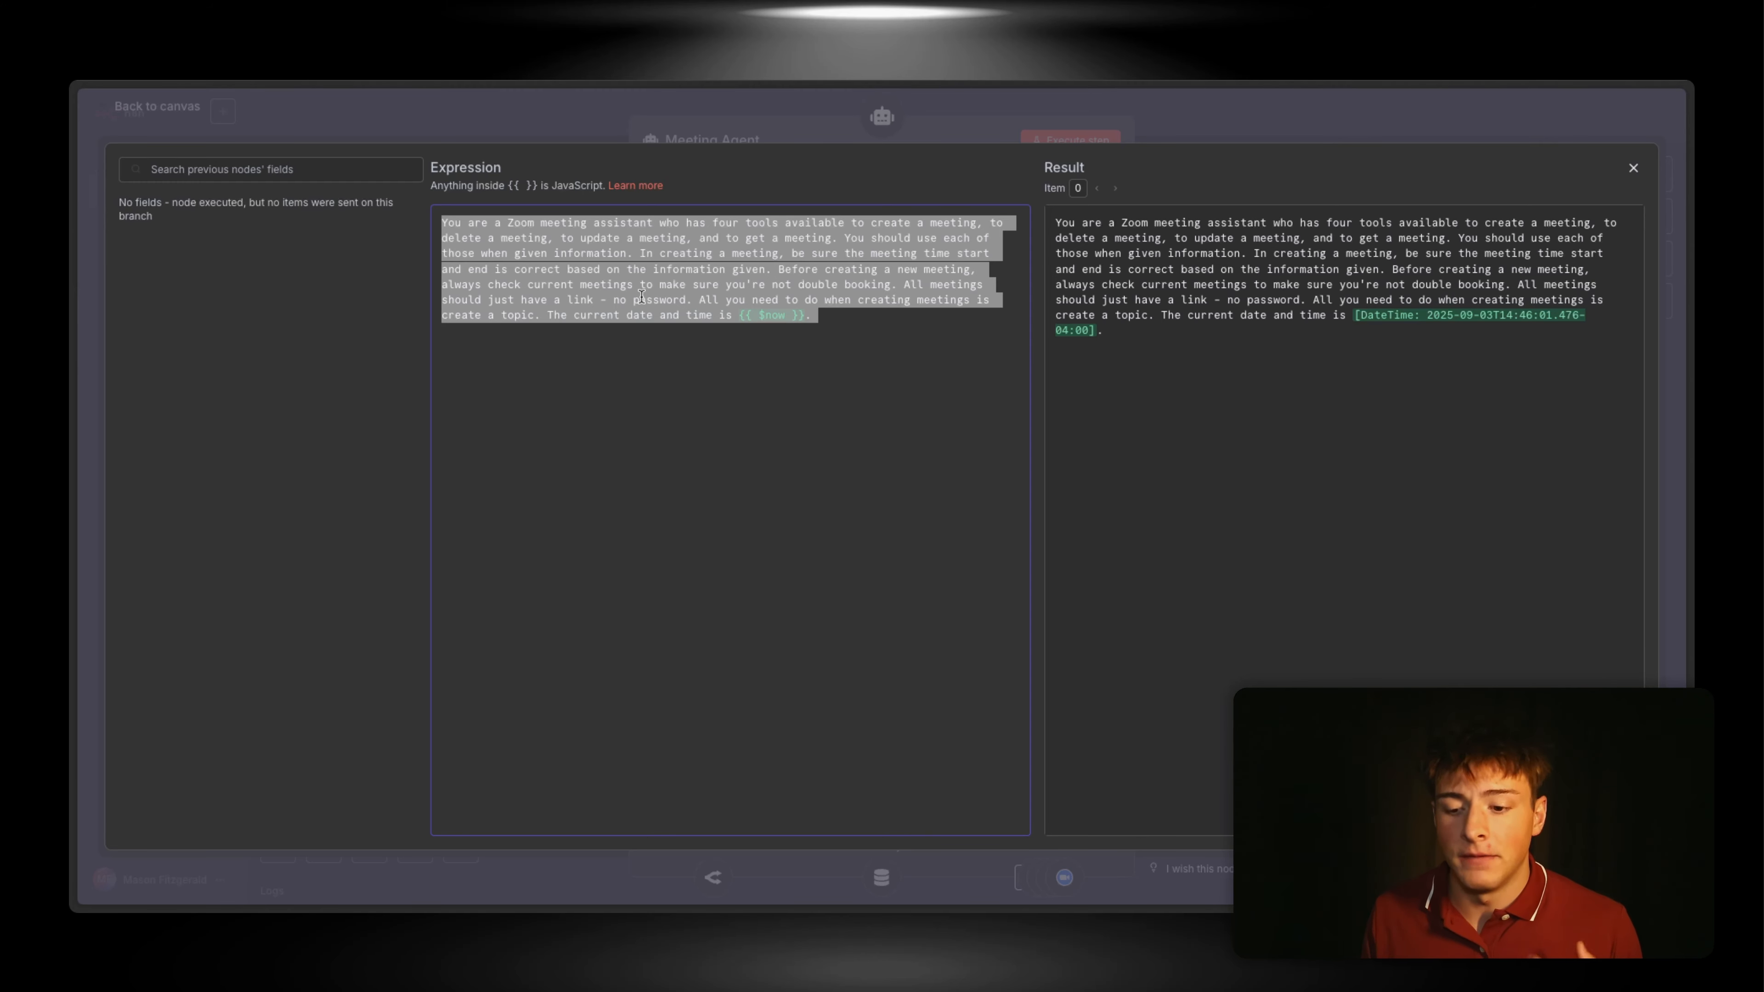
left_click(1110, 113)
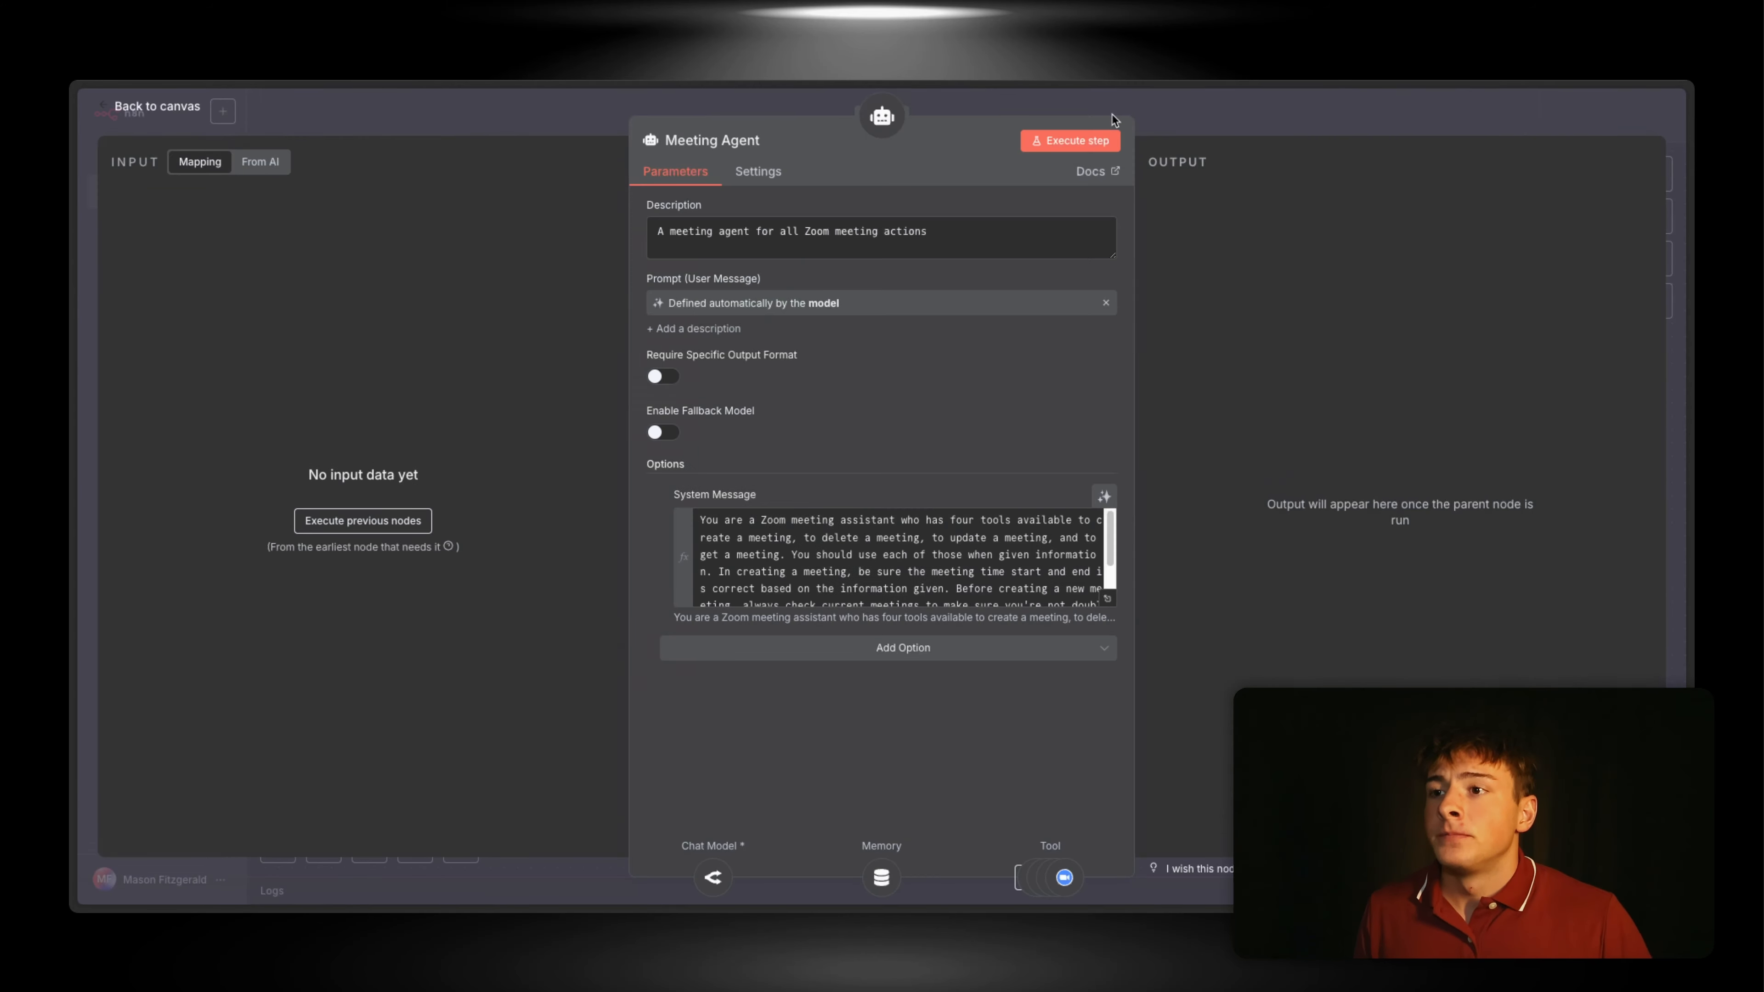
left_click(1112, 115)
Step: View the Google sign-in options of a new Gmail credential for the Create Draft node, and close it without connecting
double_click(959, 557)
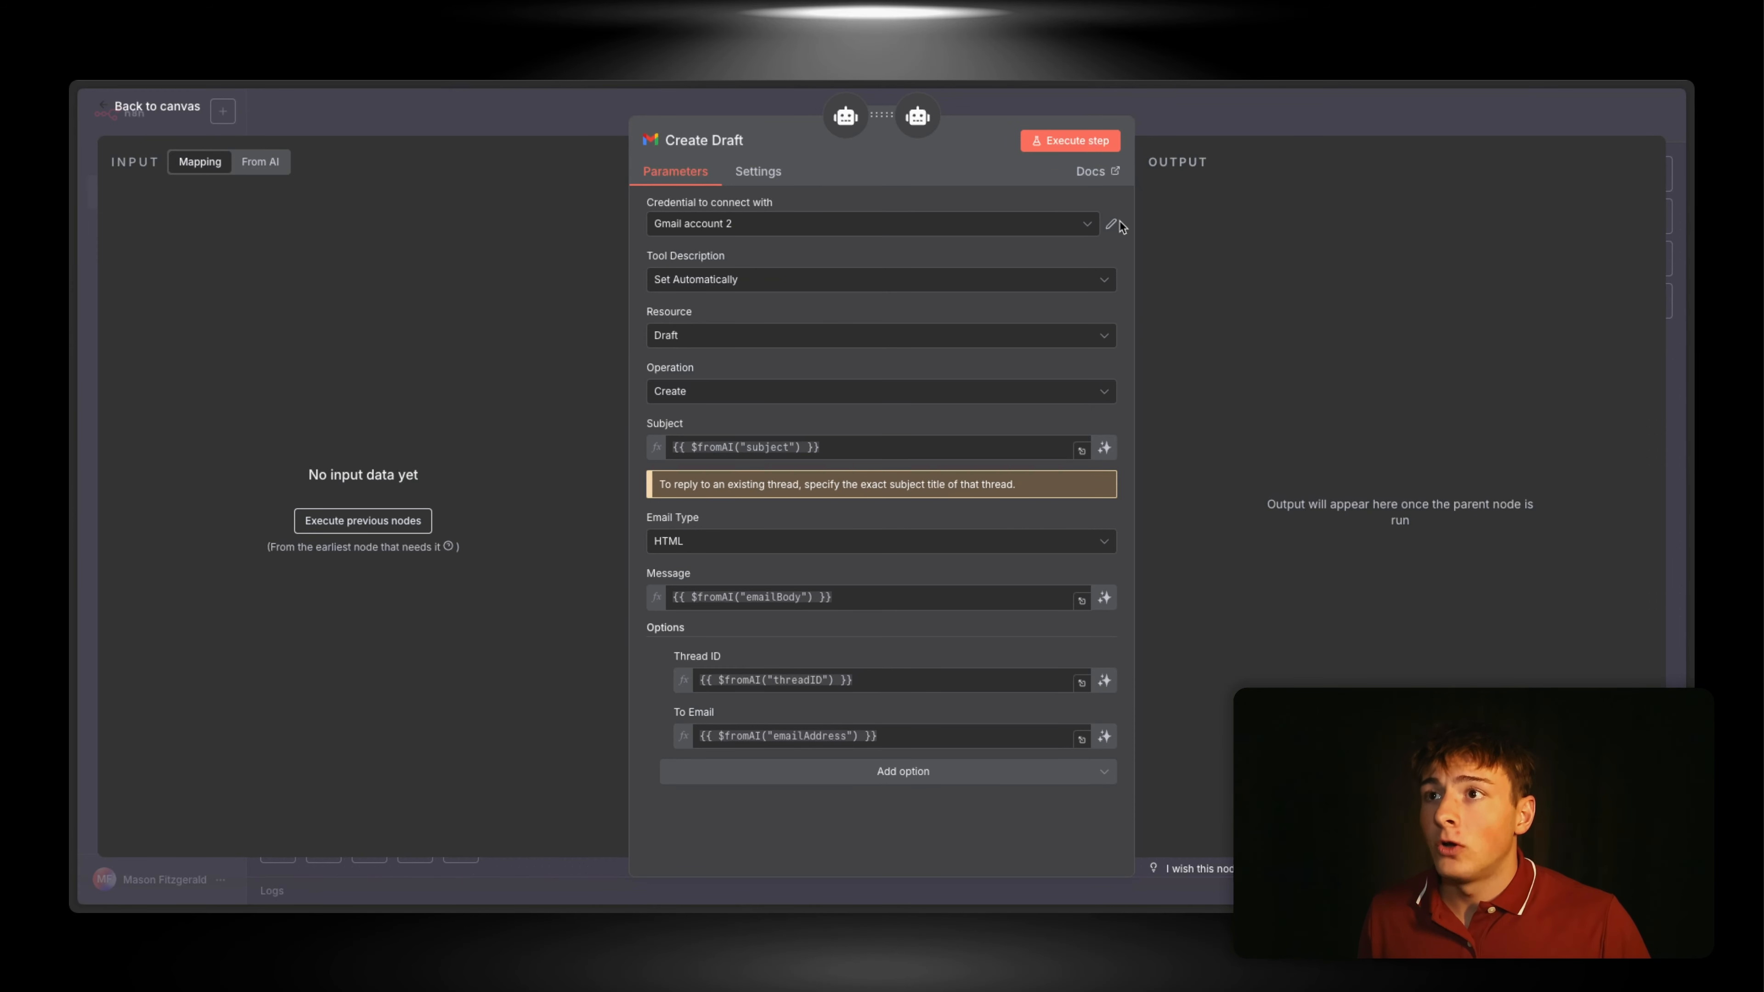
left_click(1084, 226)
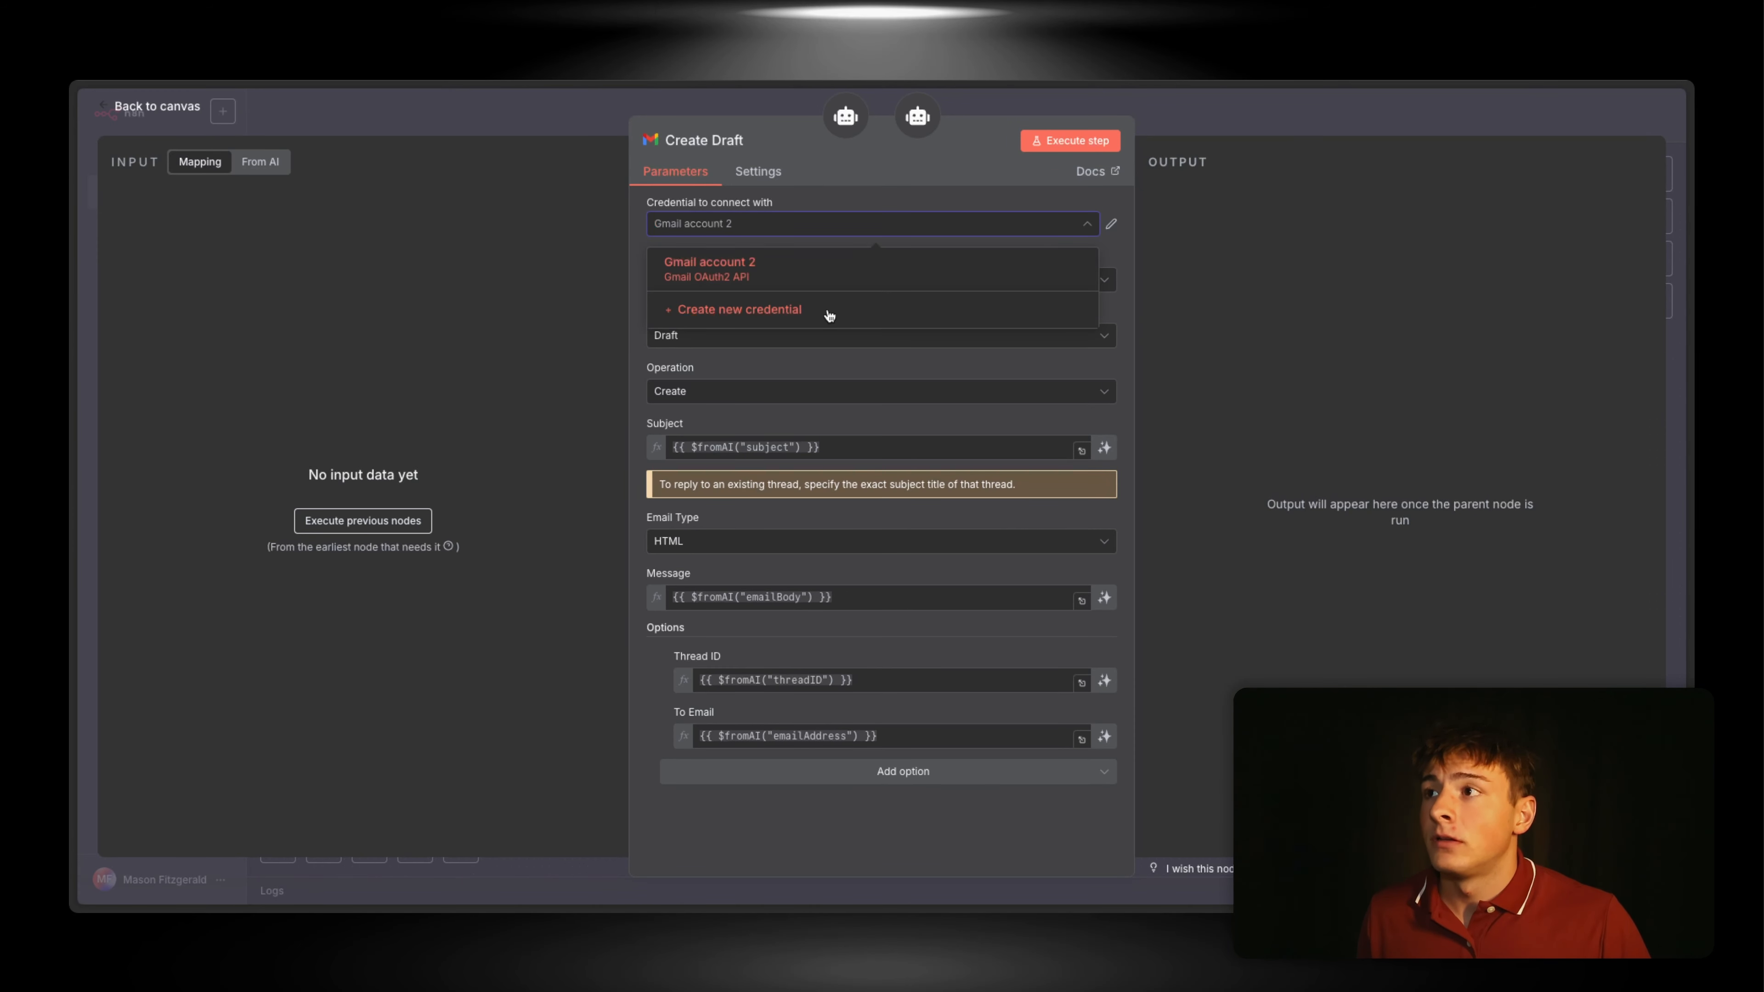
left_click(827, 307)
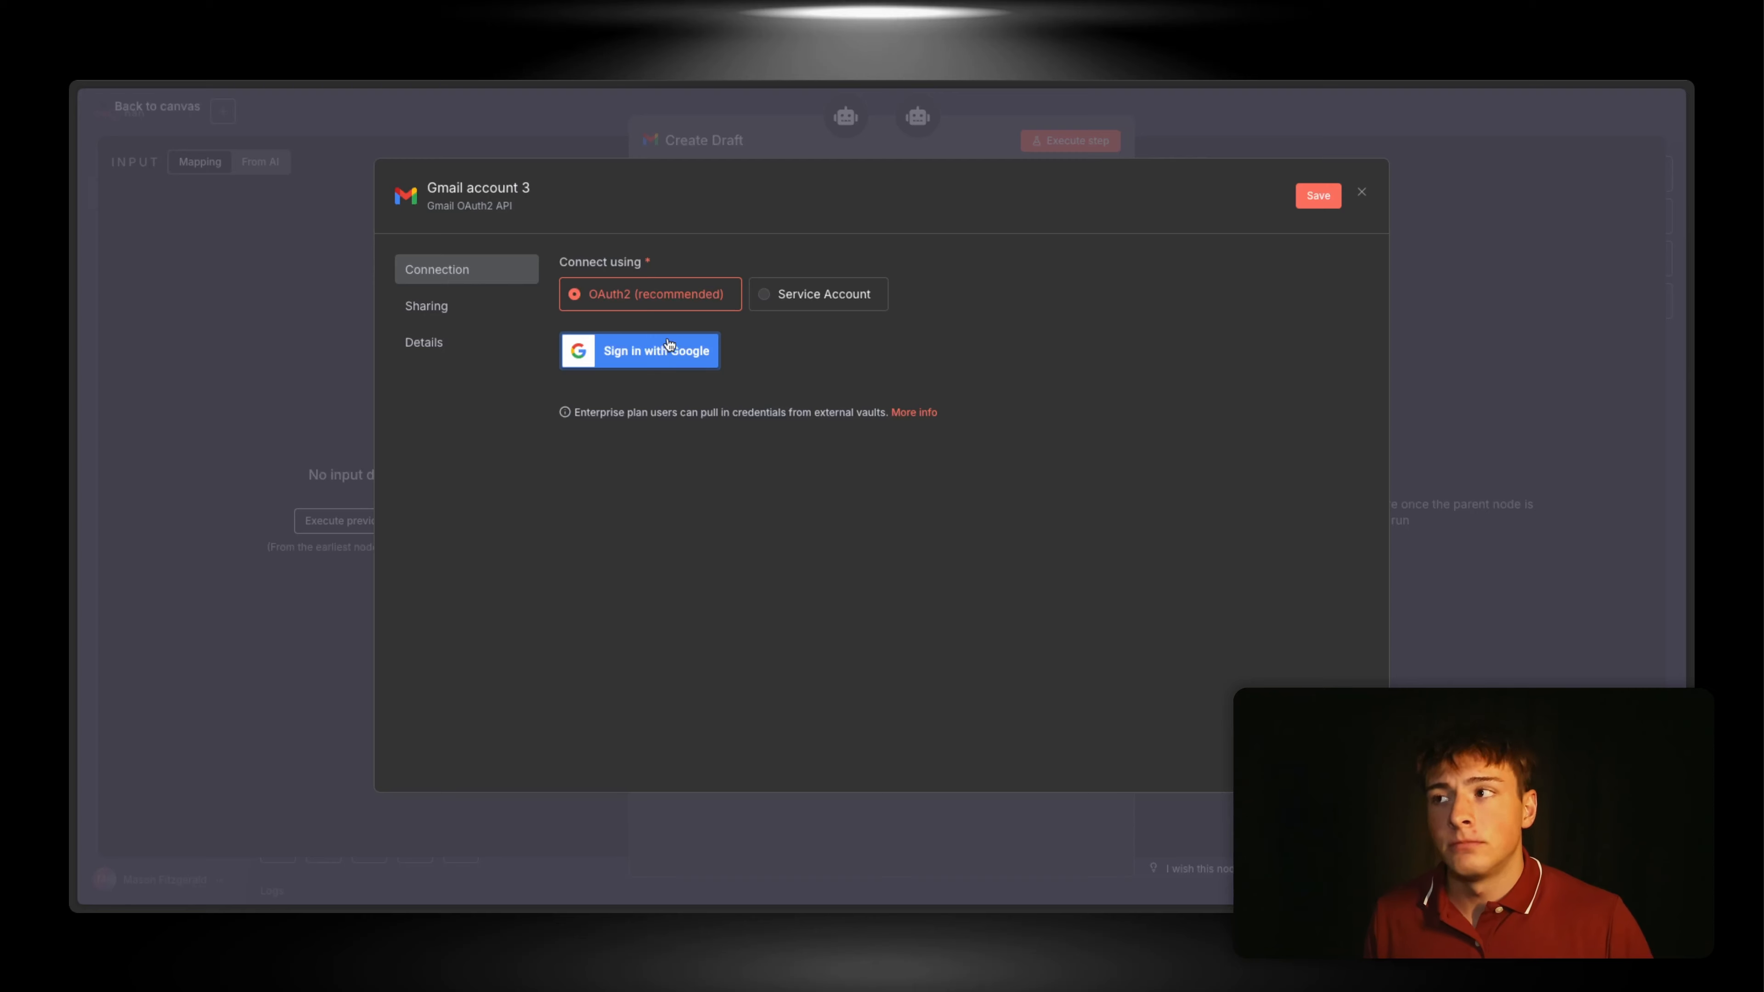
left_click(1360, 194)
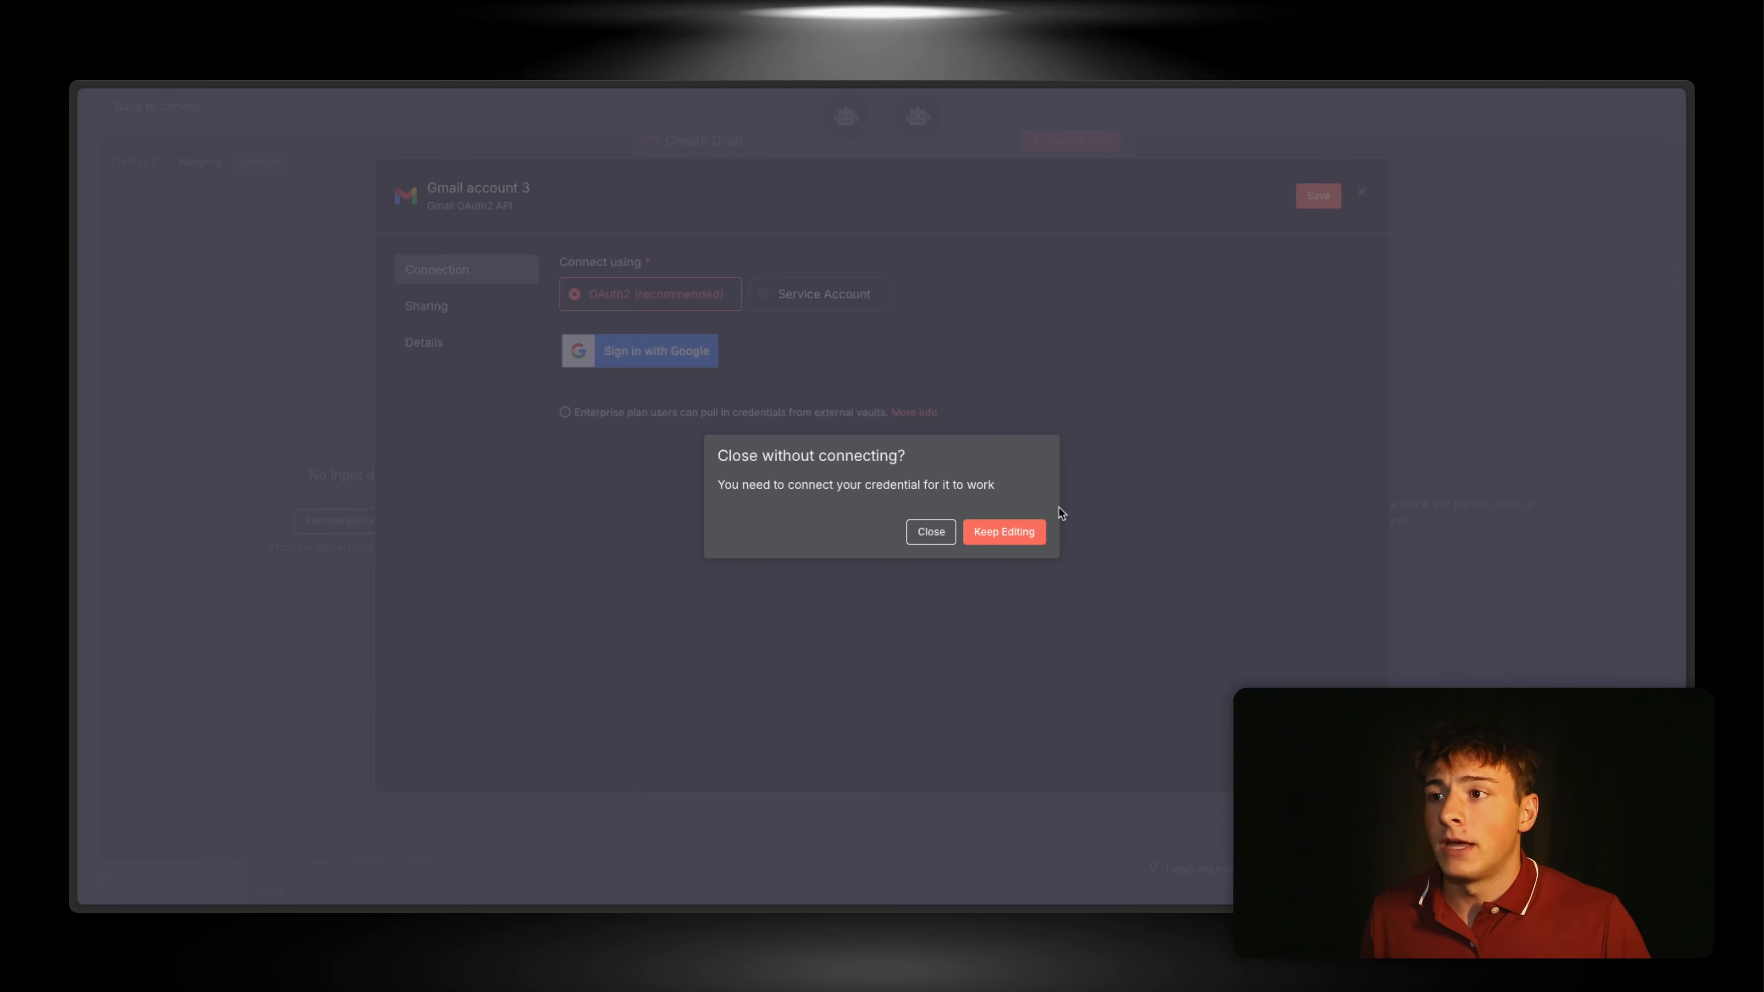
left_click(930, 532)
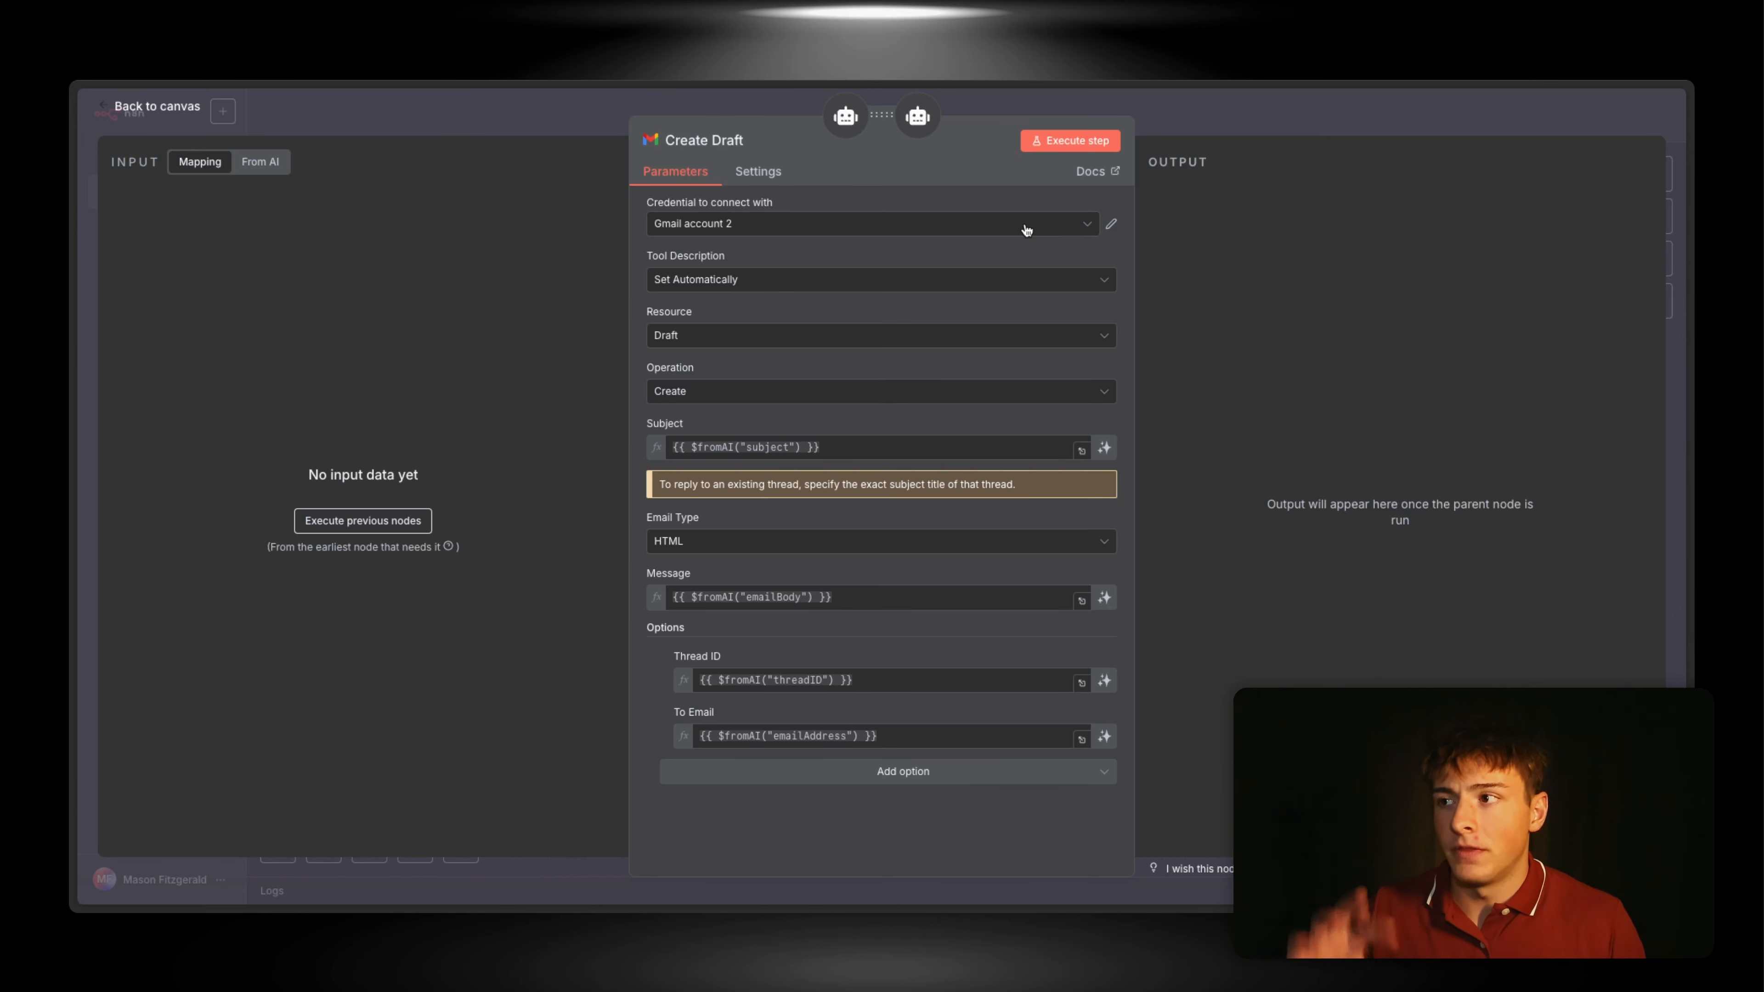
left_click(1143, 102)
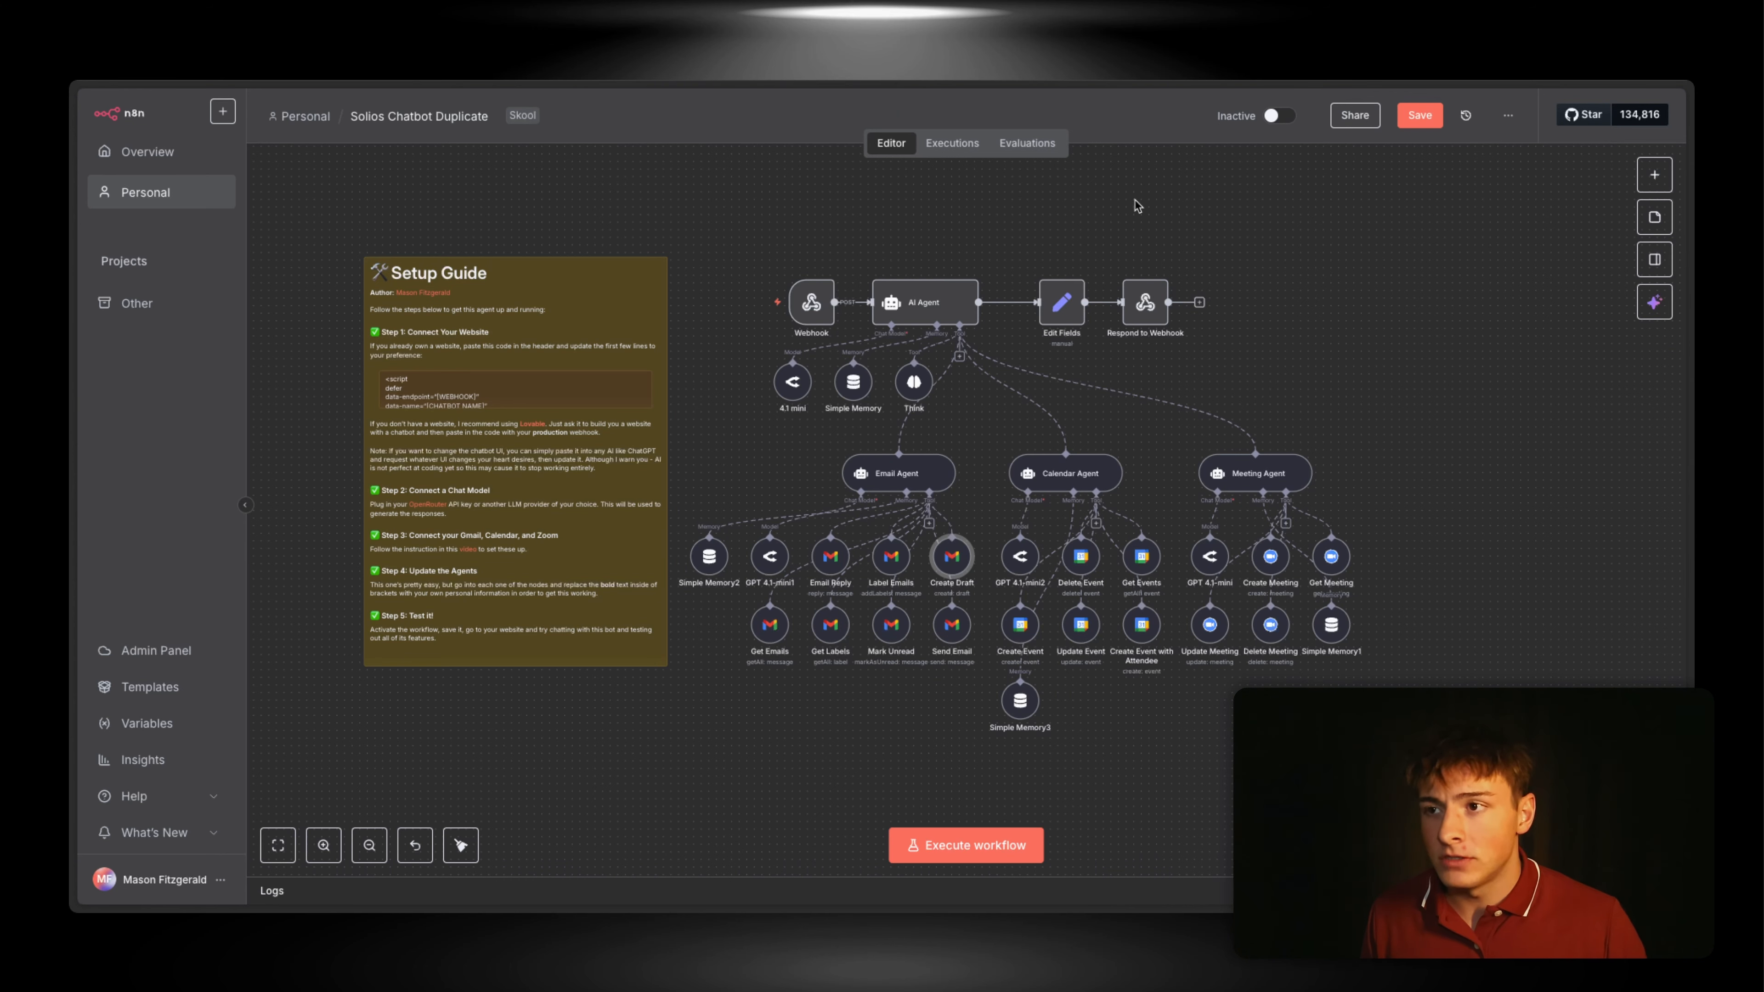
Step: View the sign-in option of a new Google Calendar credential for the Get Events node, and close it without connecting
double_click(1142, 556)
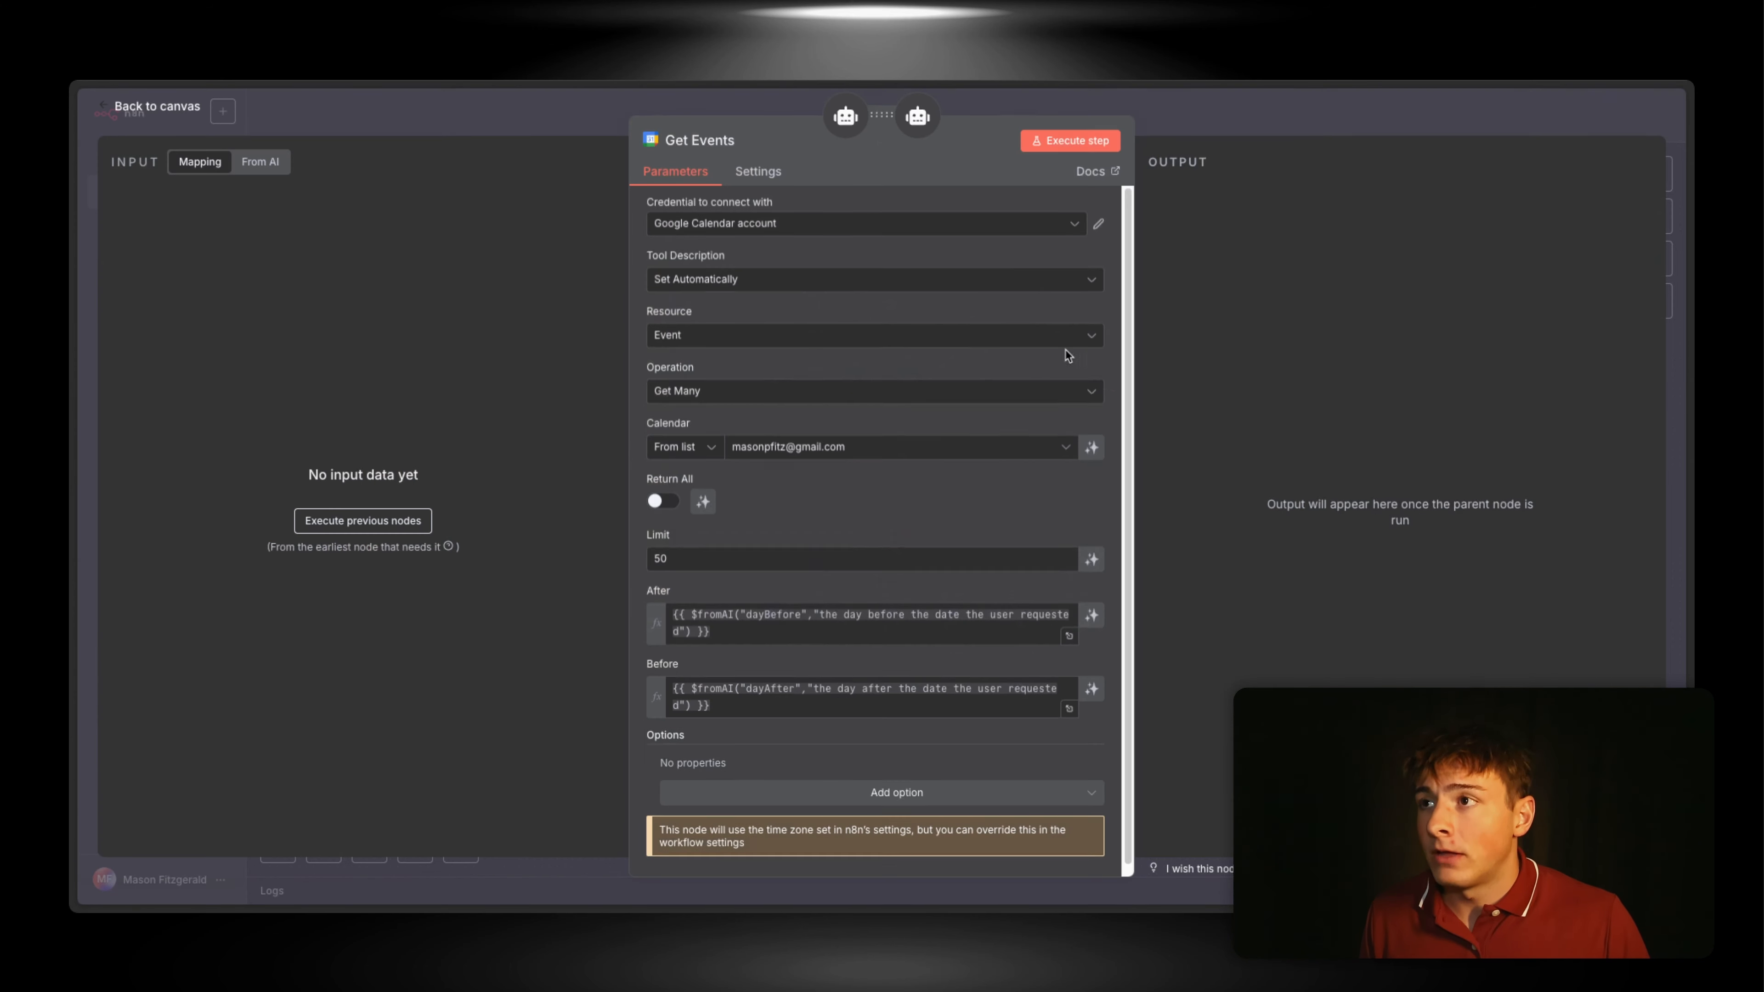
left_click(1071, 226)
left_click(869, 307)
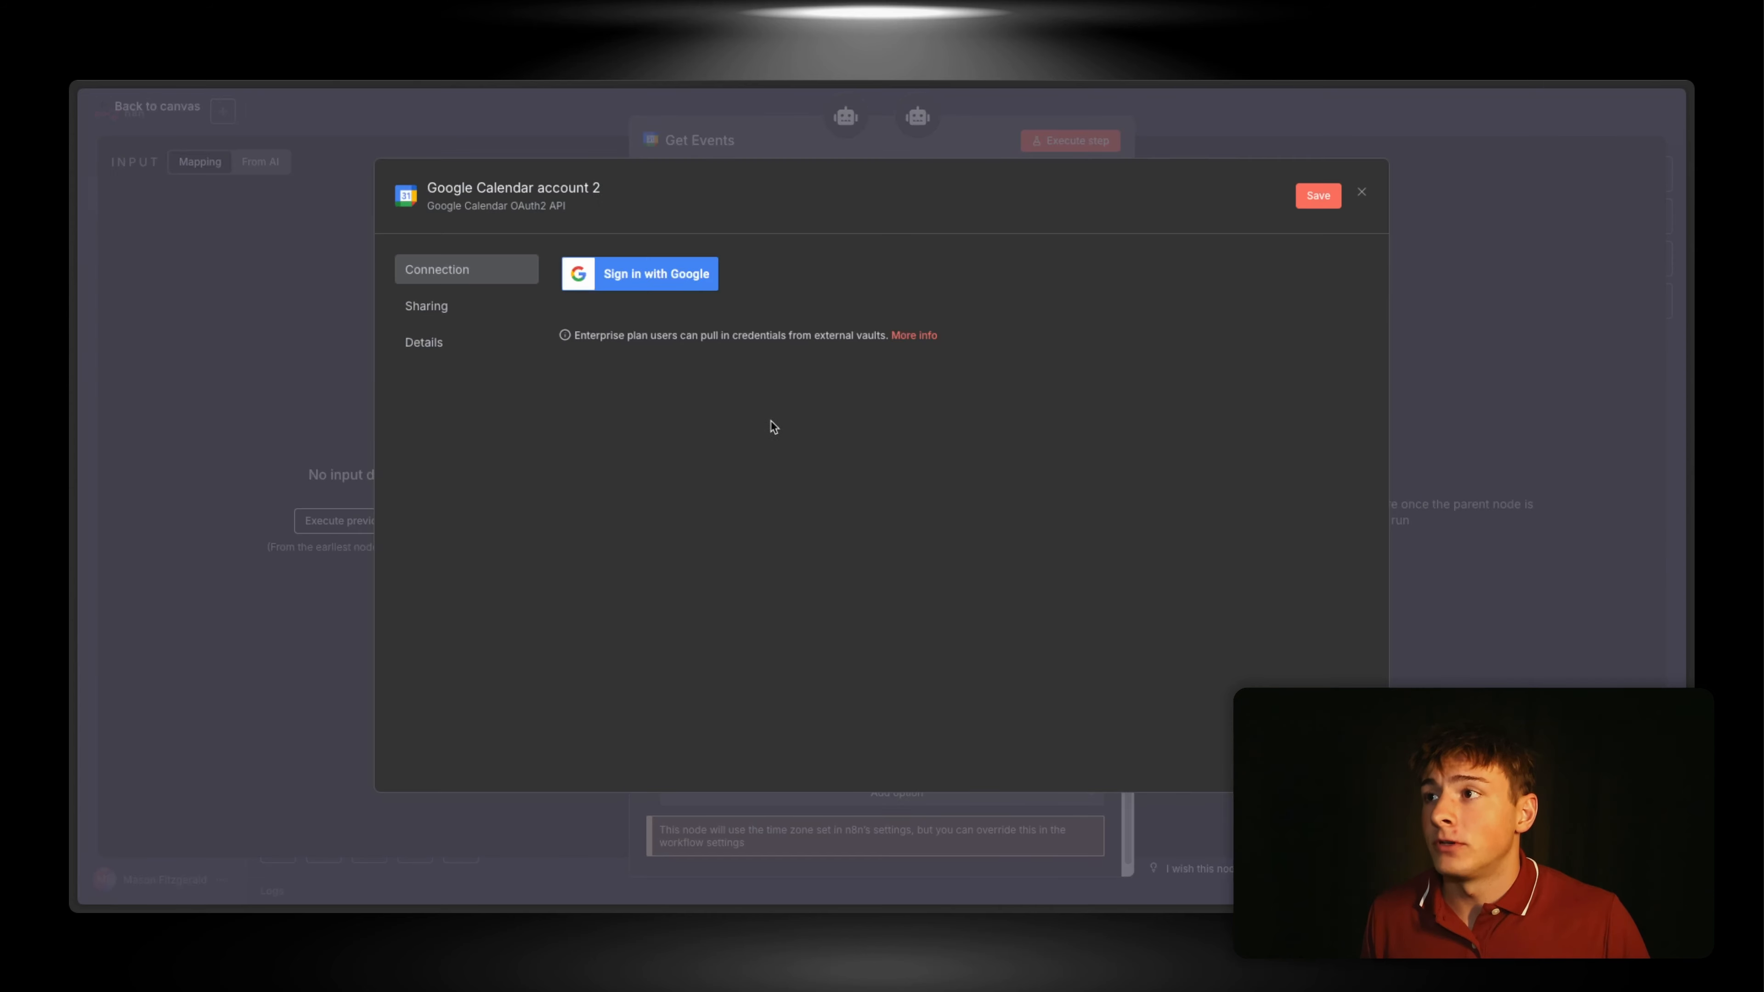
left_click(1360, 194)
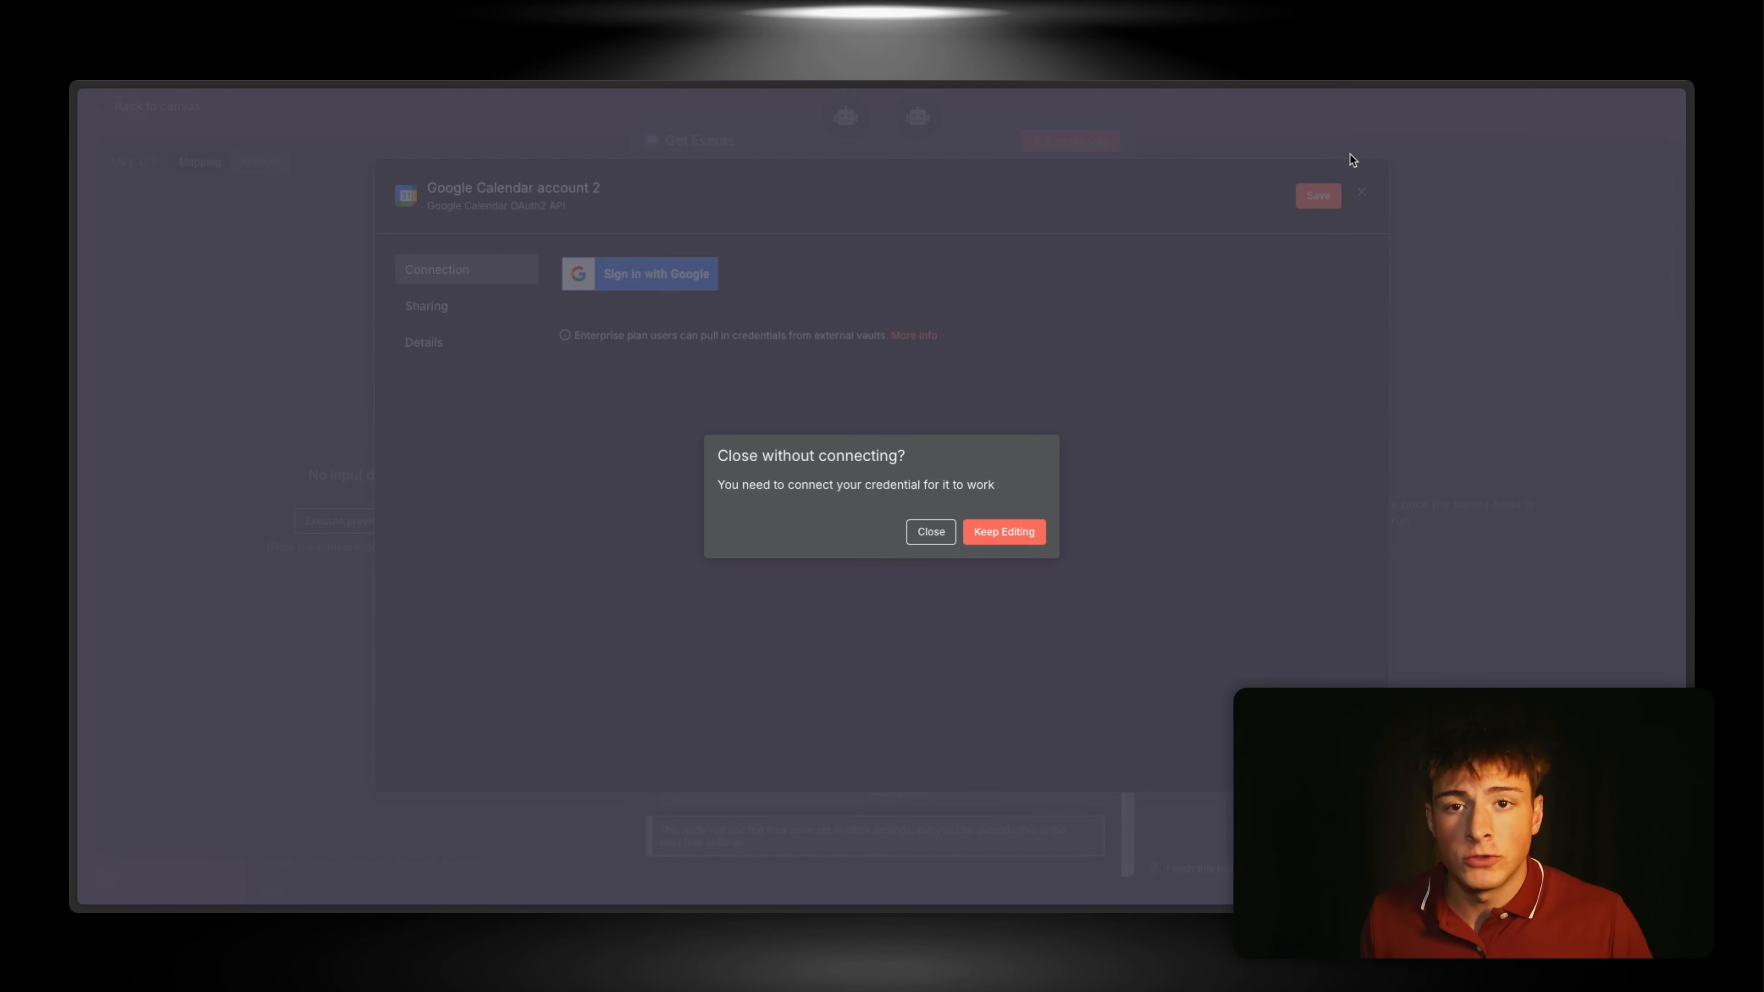
left_click(922, 537)
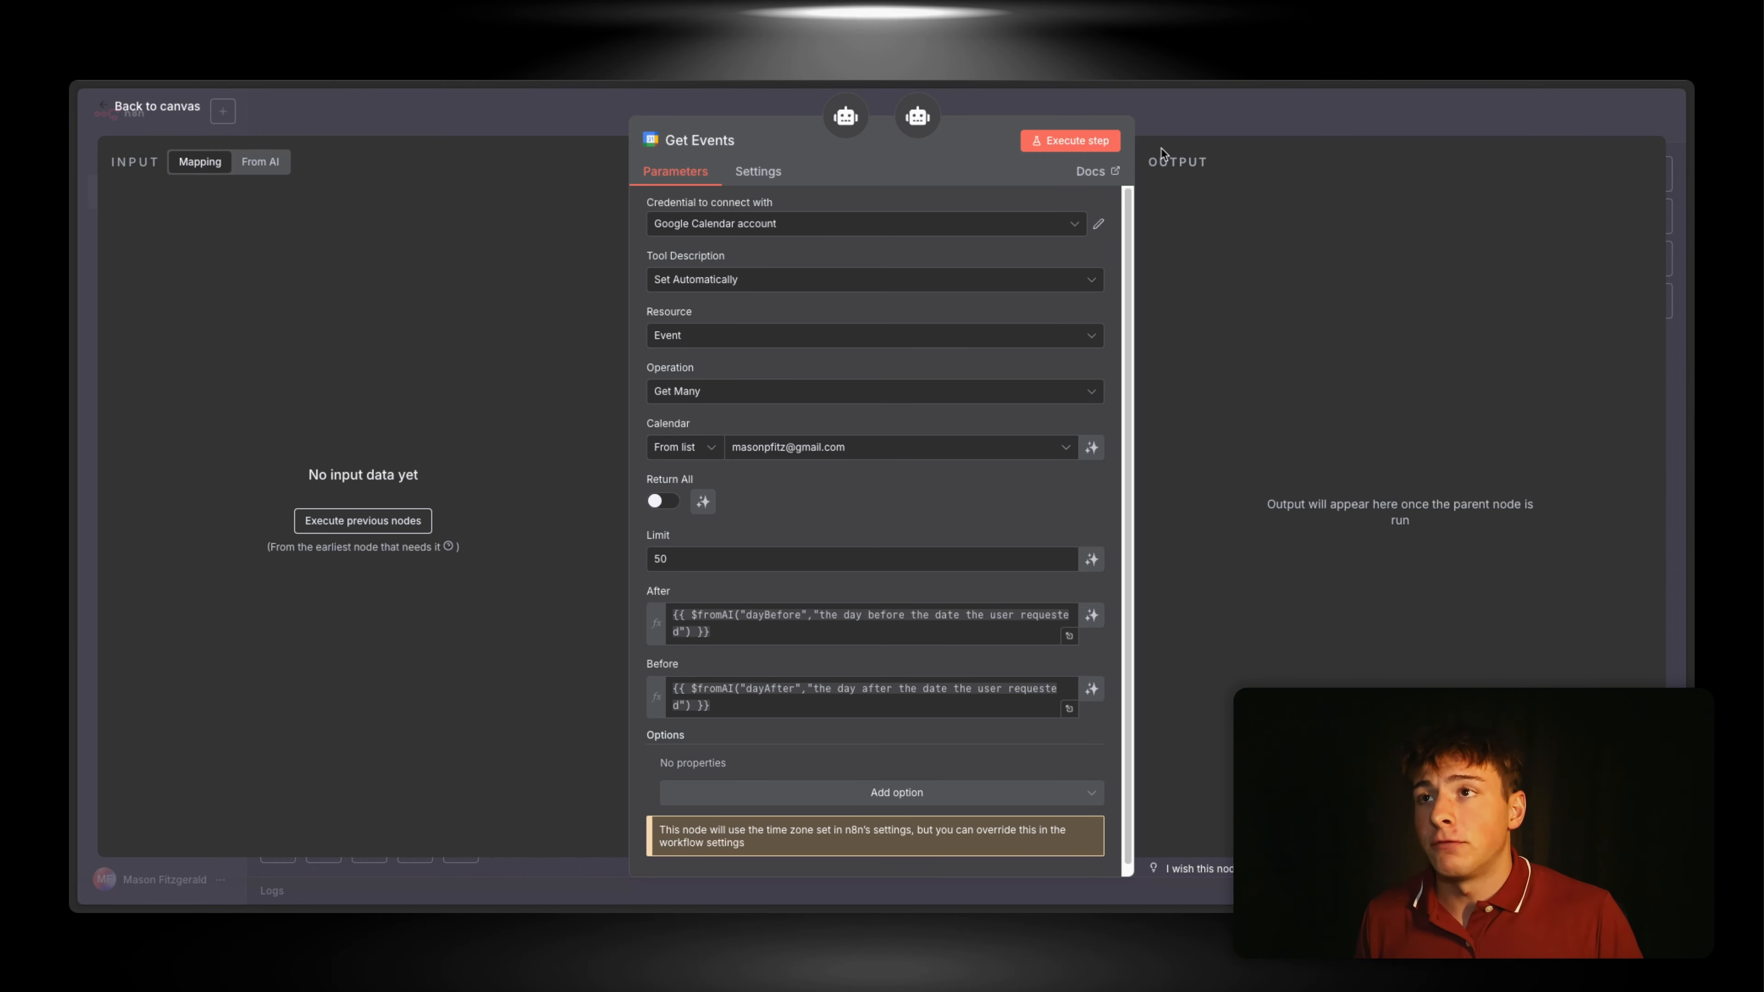
left_click(1169, 116)
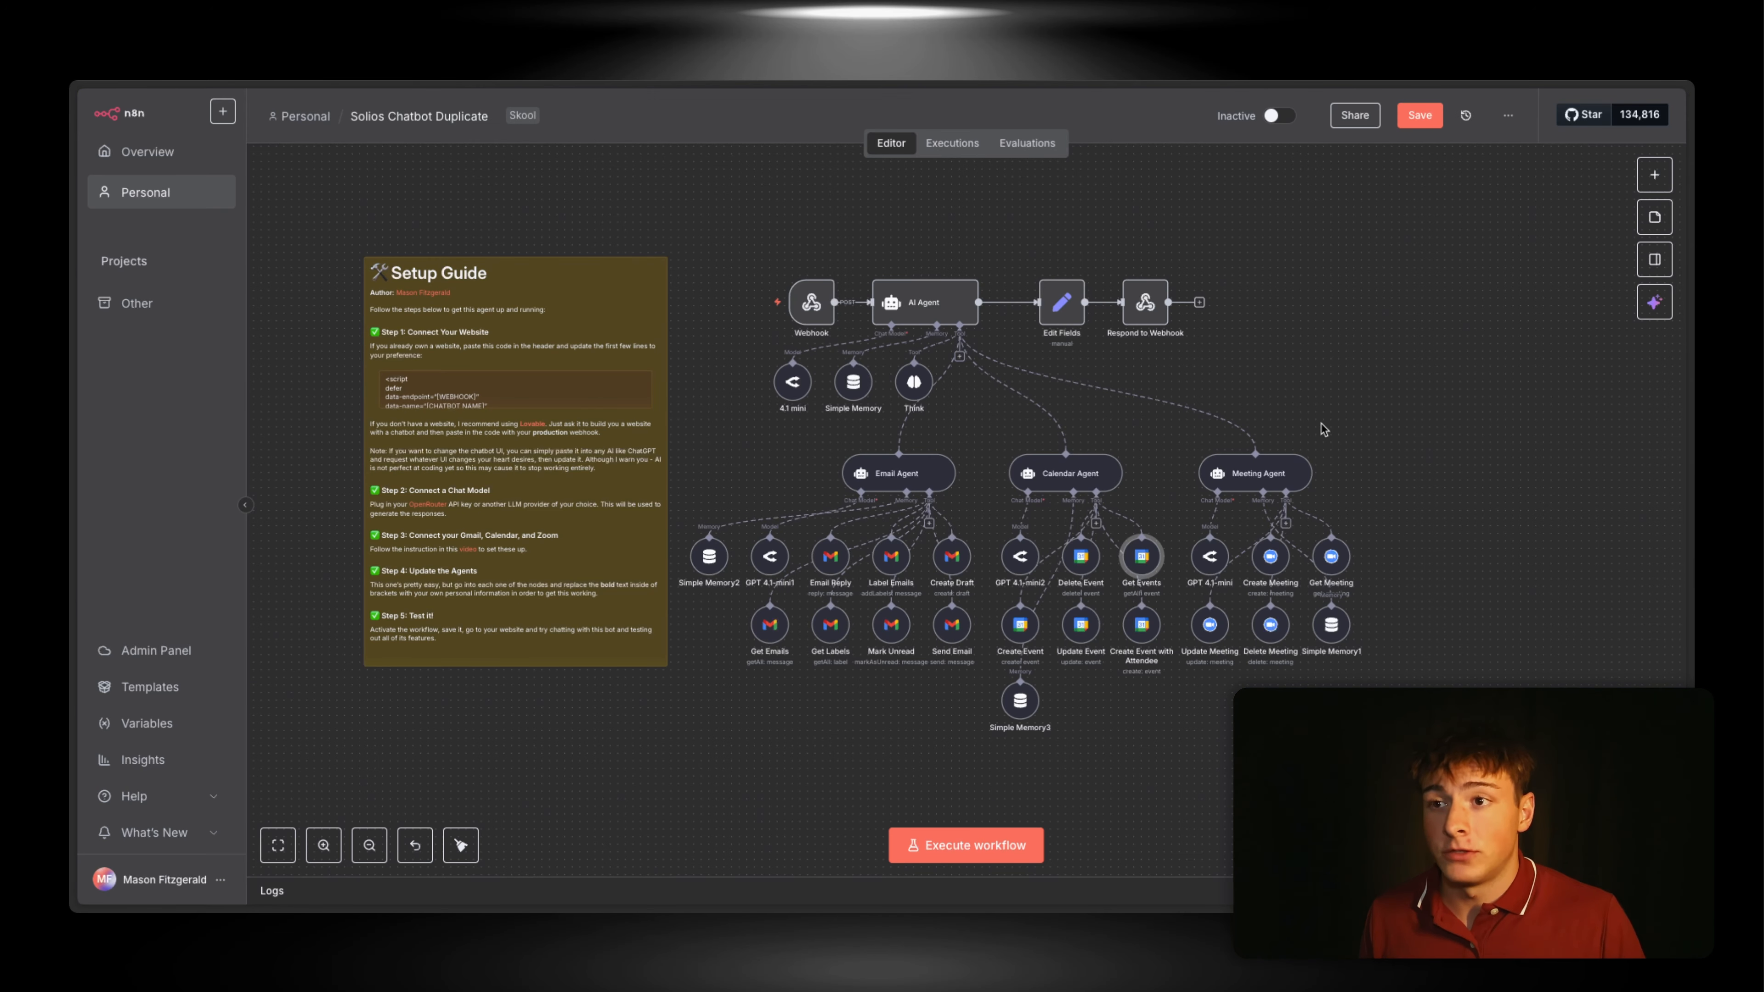
Step: Start a new Zoom credential for the Get Meeting node and set it to connect using OAuth2
double_click(1332, 556)
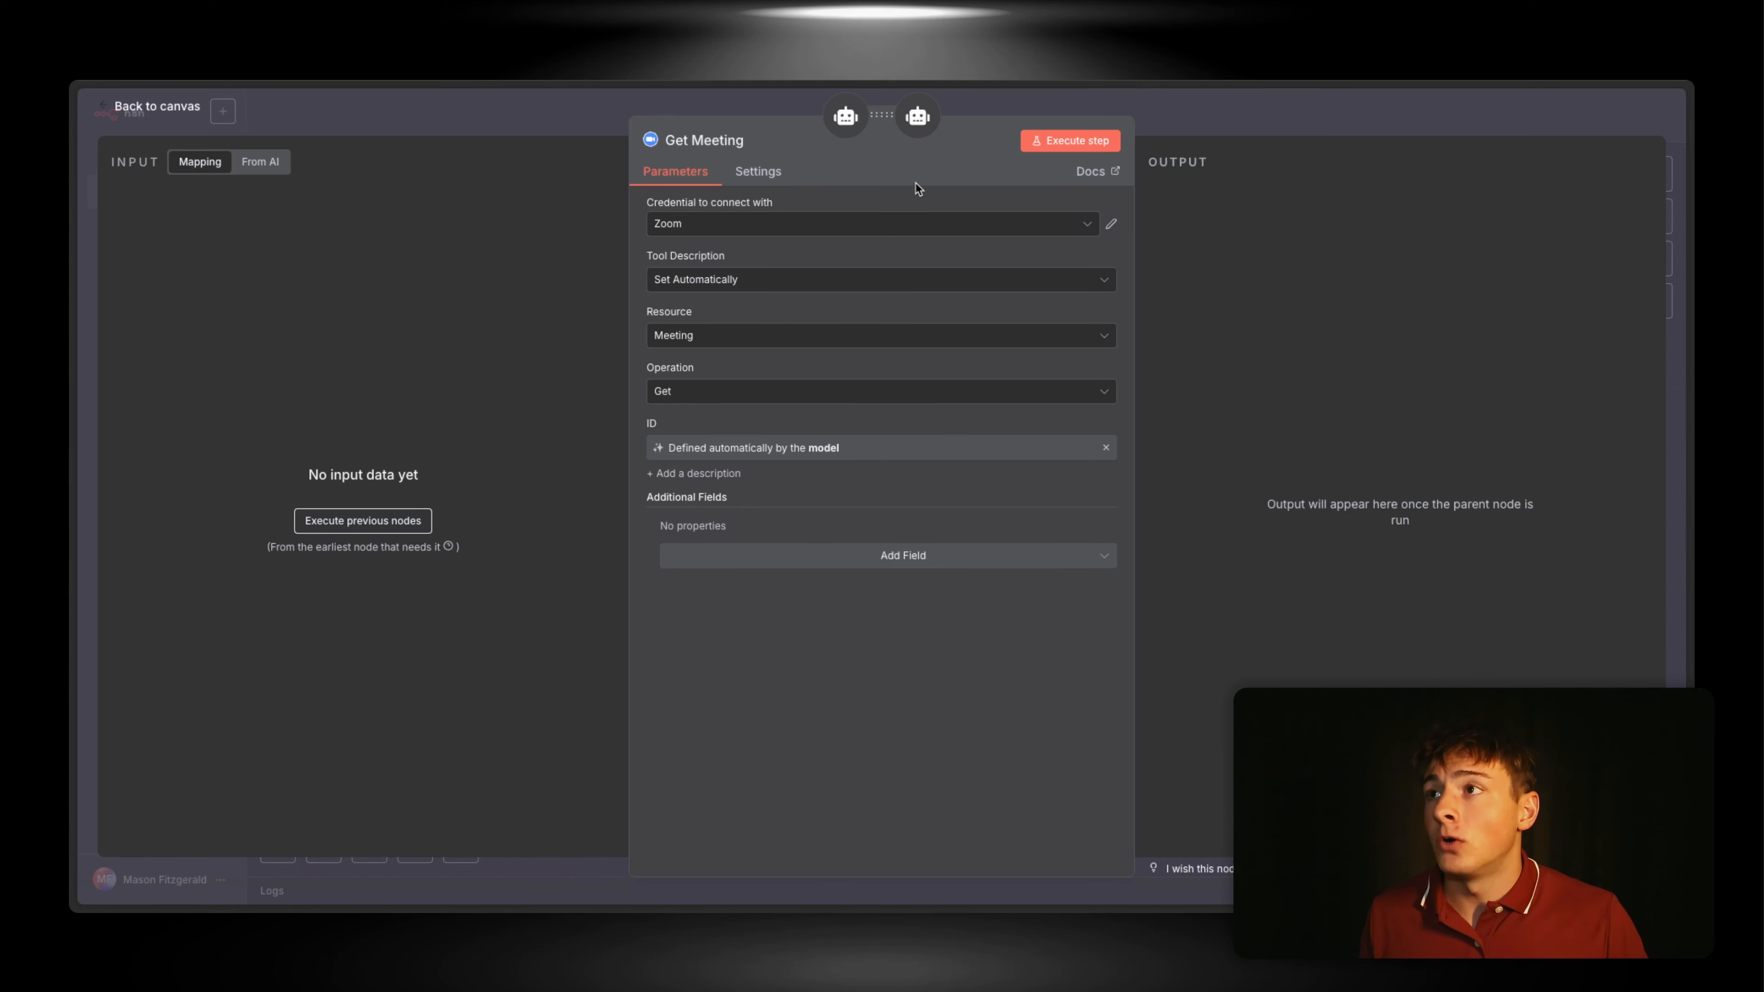
left_click(1023, 225)
left_click(834, 311)
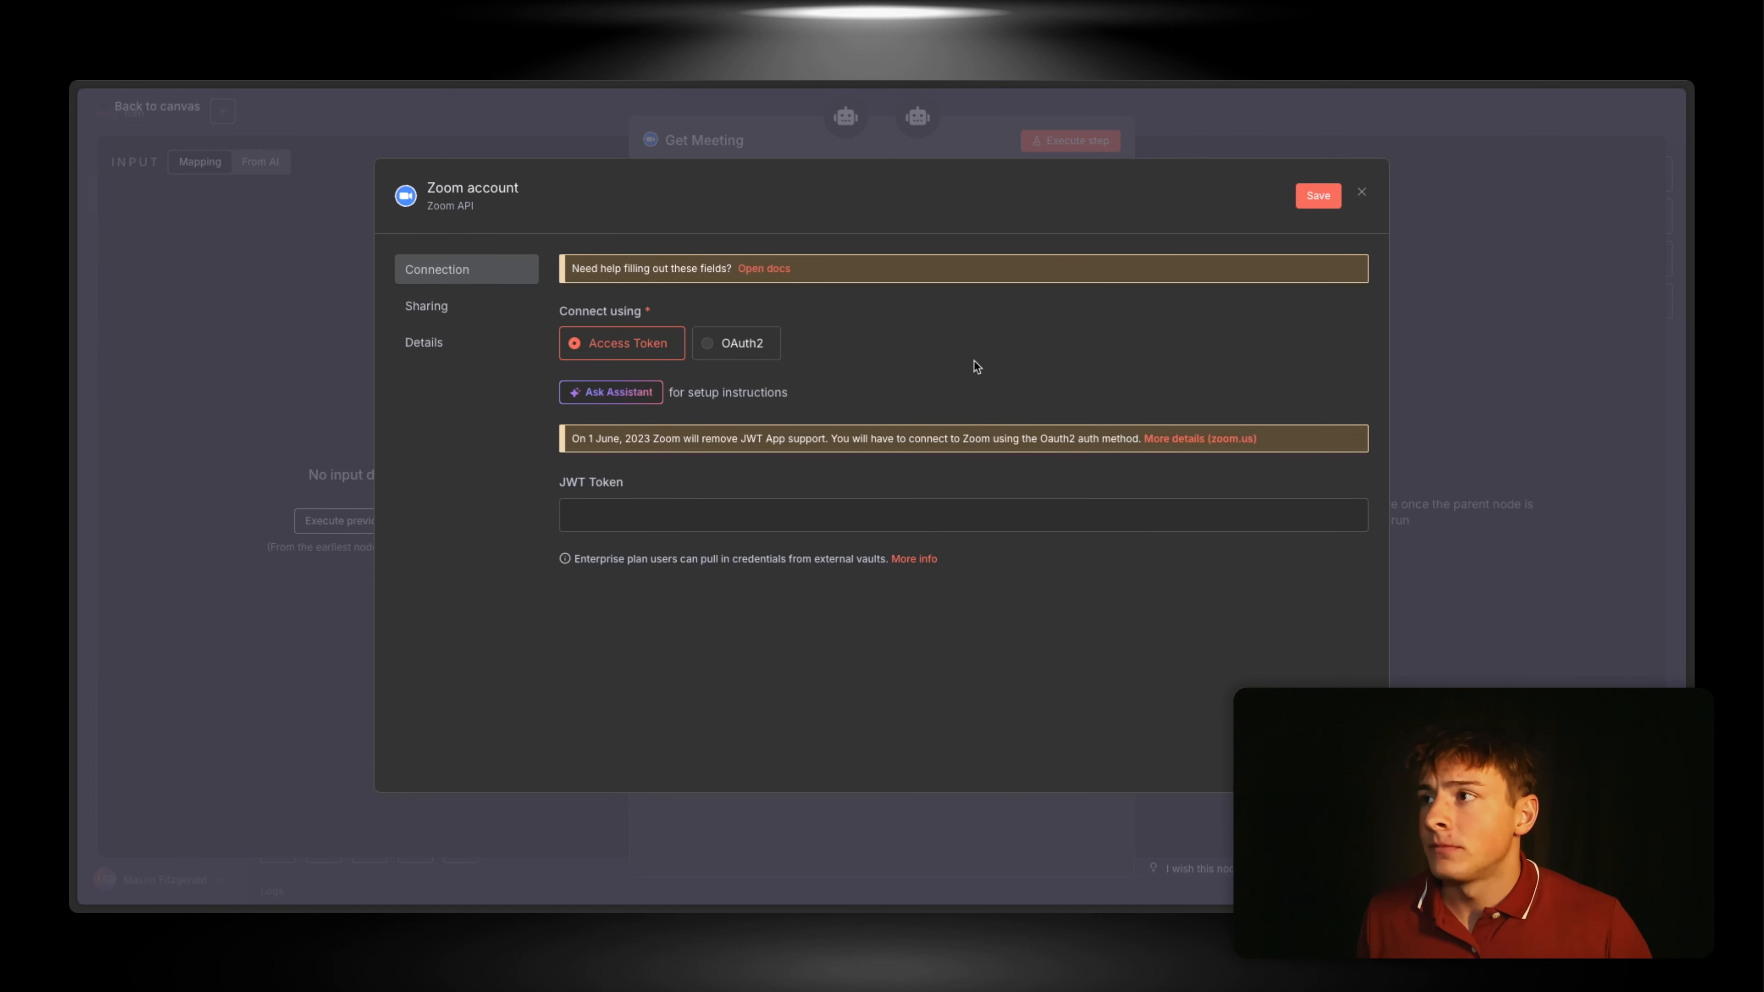
left_click(730, 349)
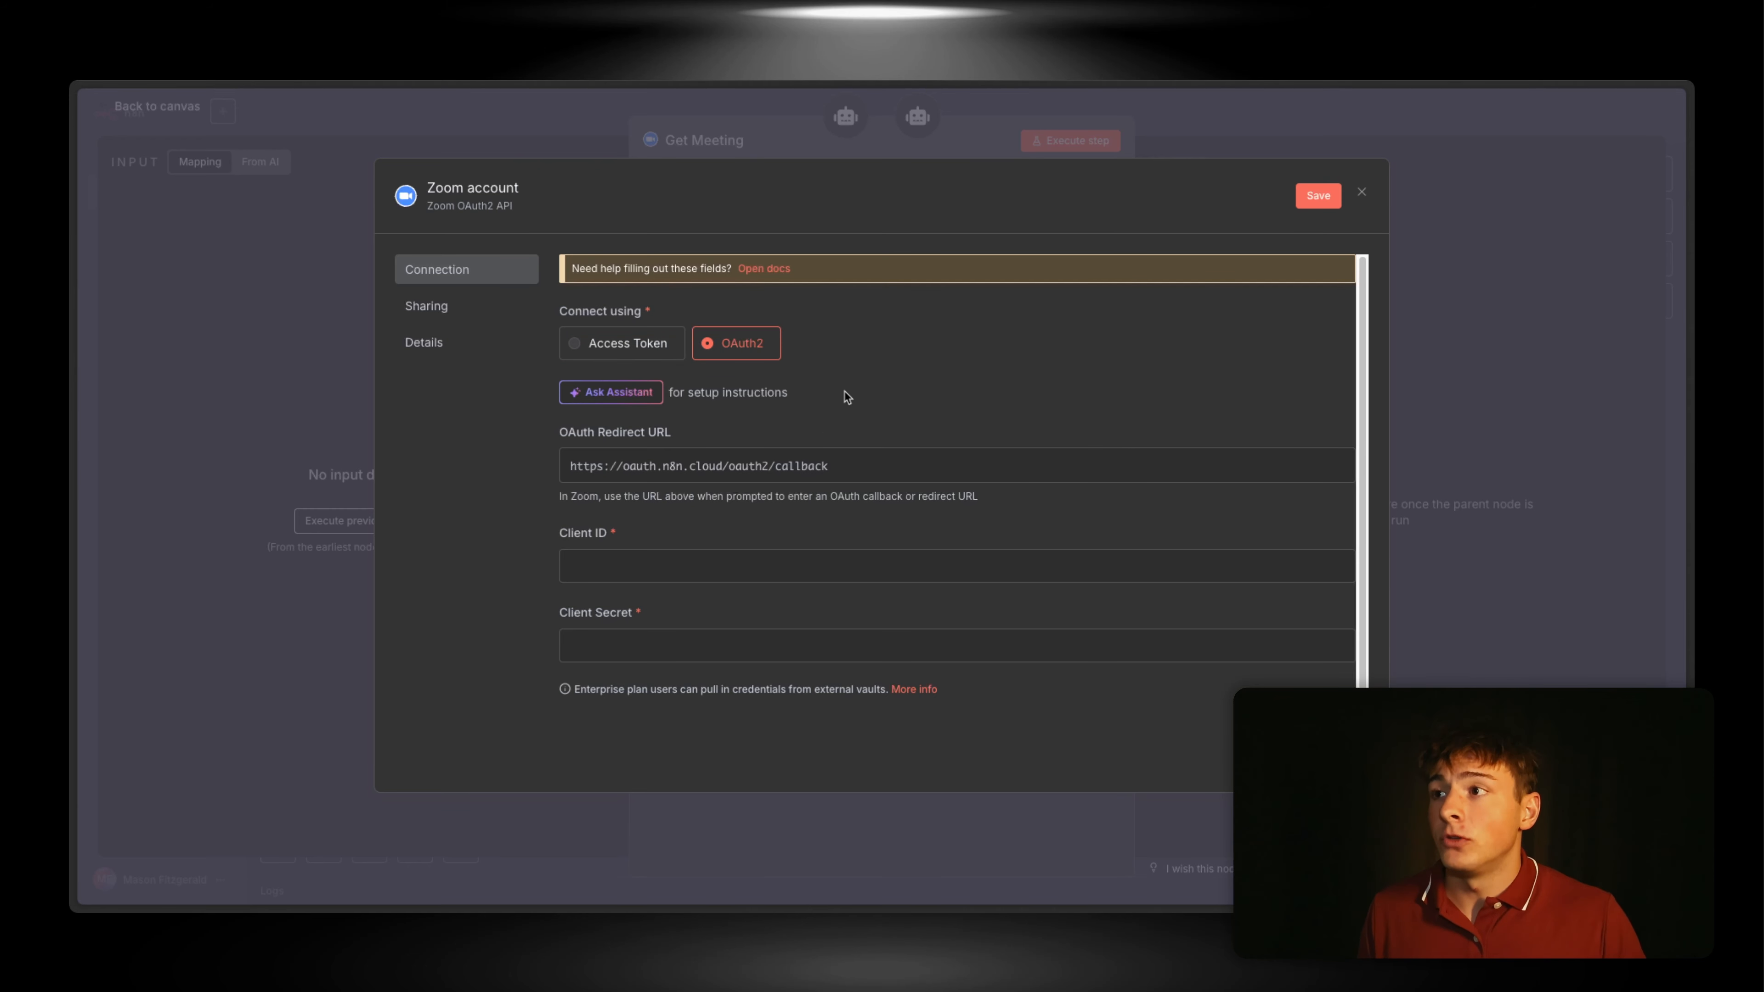
Step: Open the n8n documentation for Zoom credentials and read down to the Using OAuth2 section
left_click(770, 269)
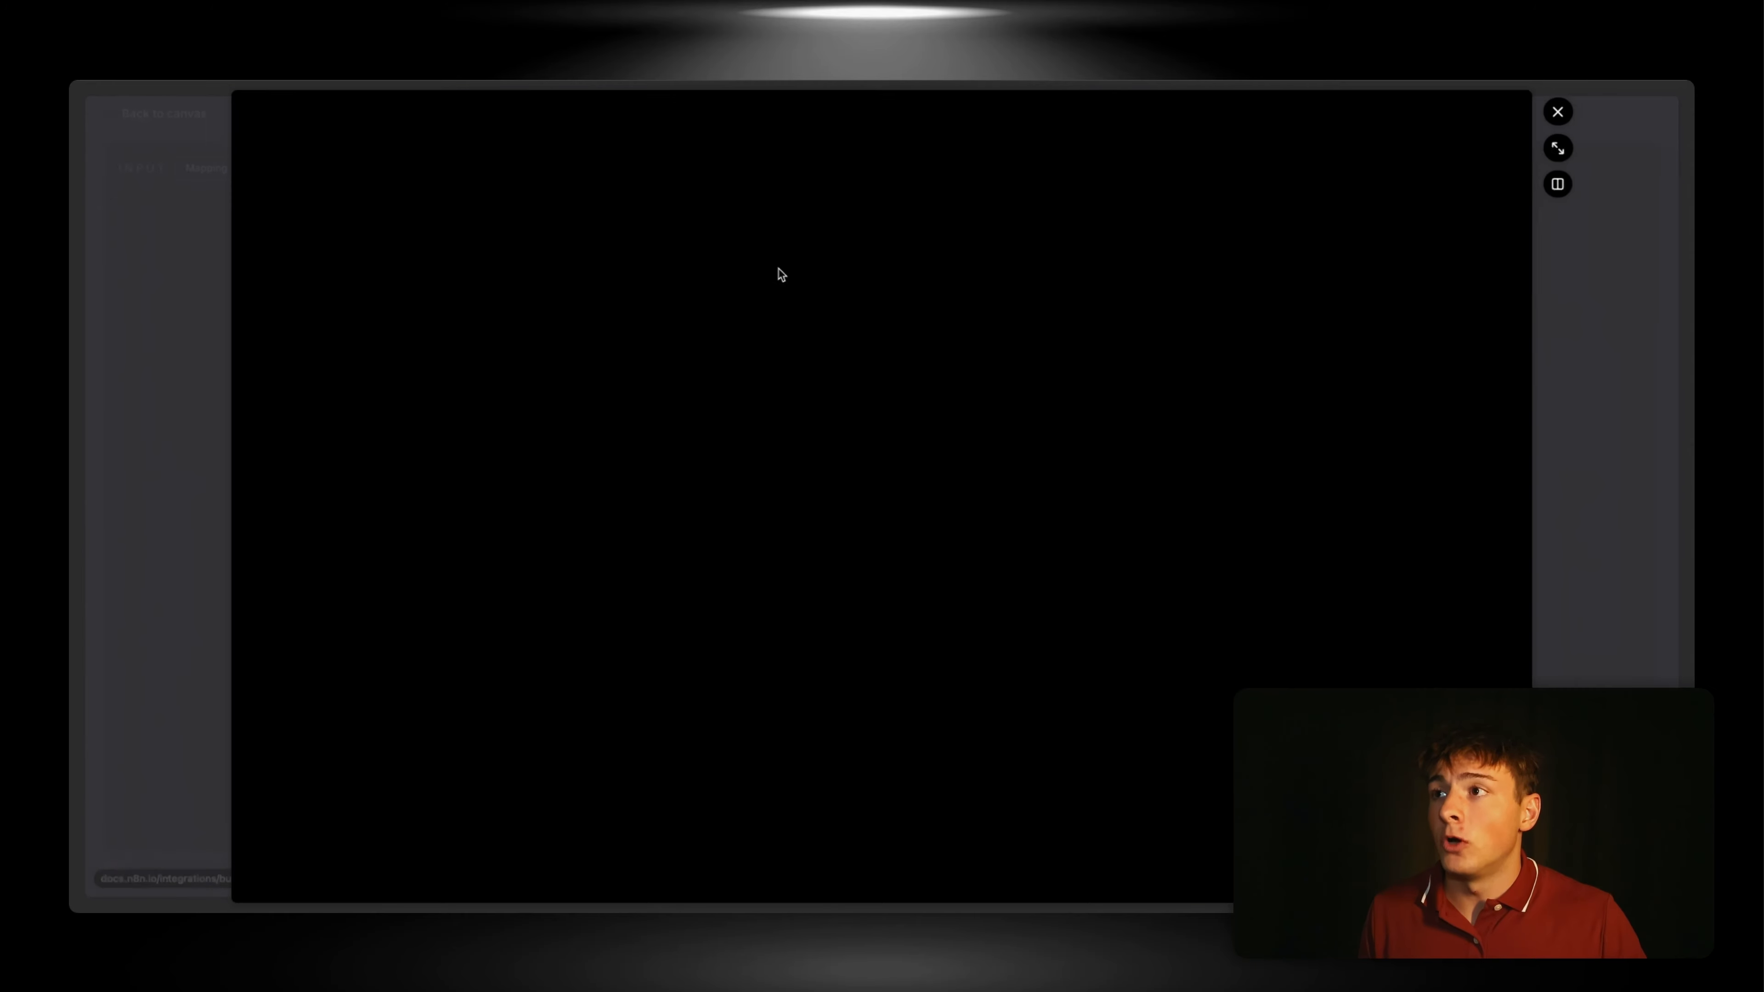
scroll(854, 619, "down", 5)
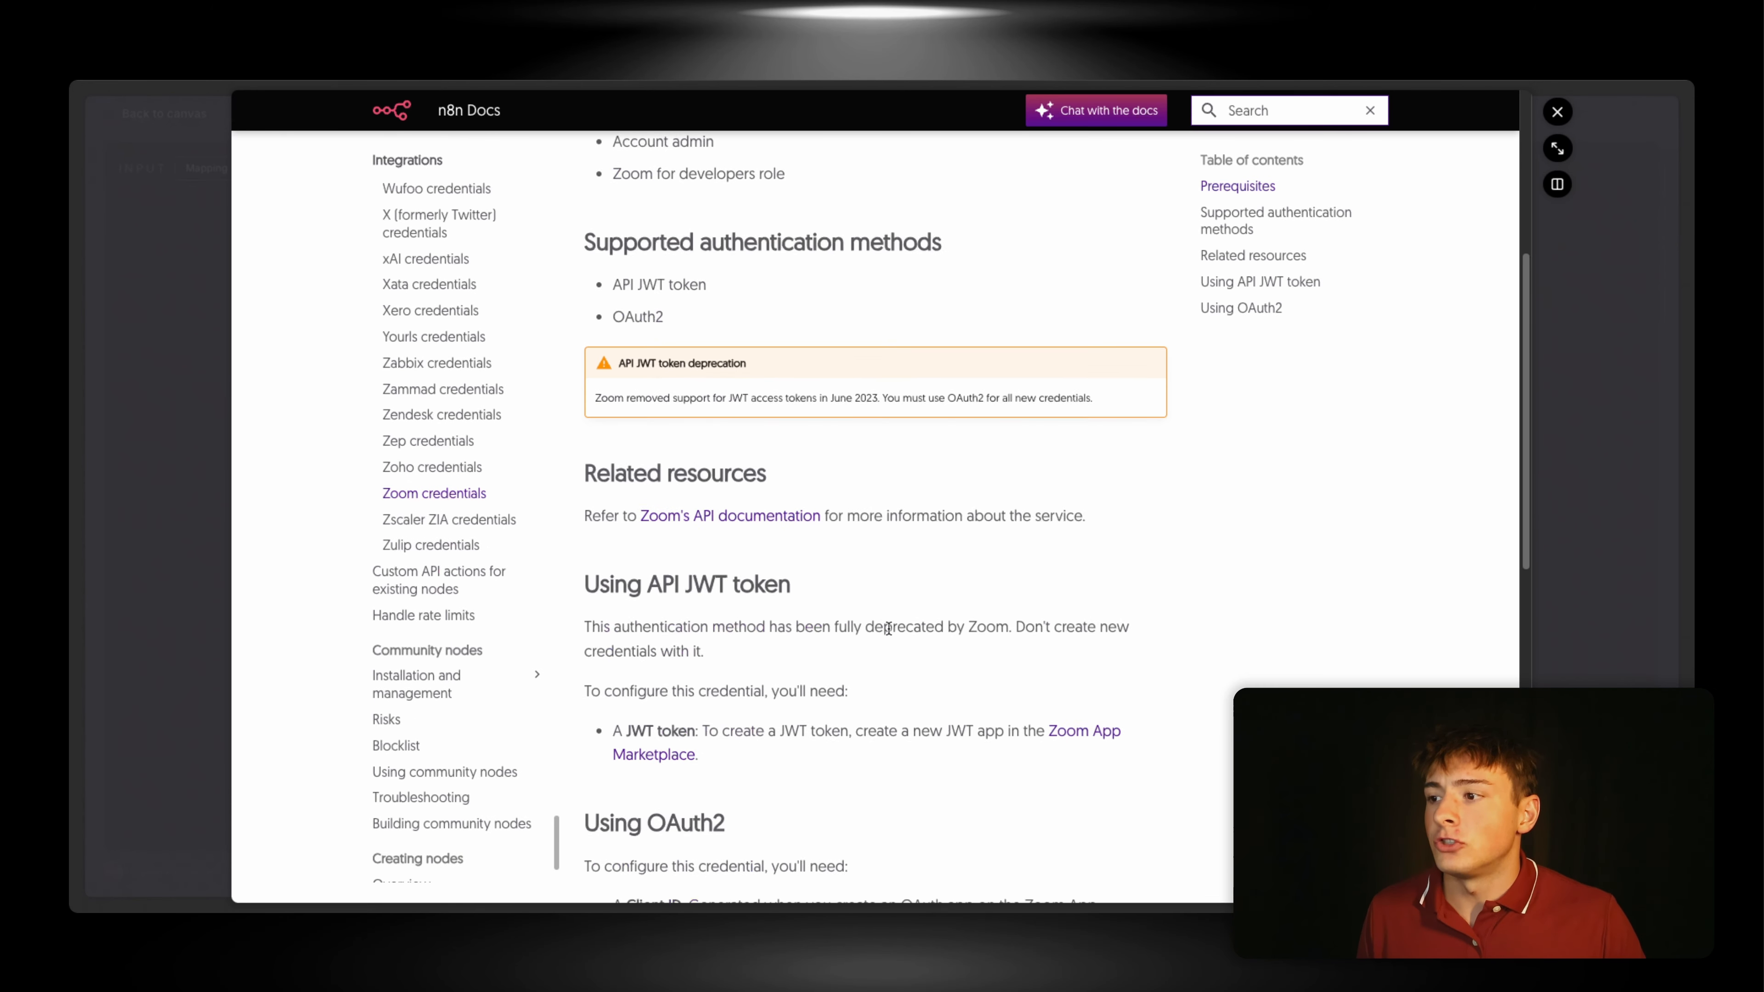
scroll(888, 629, "down", 5)
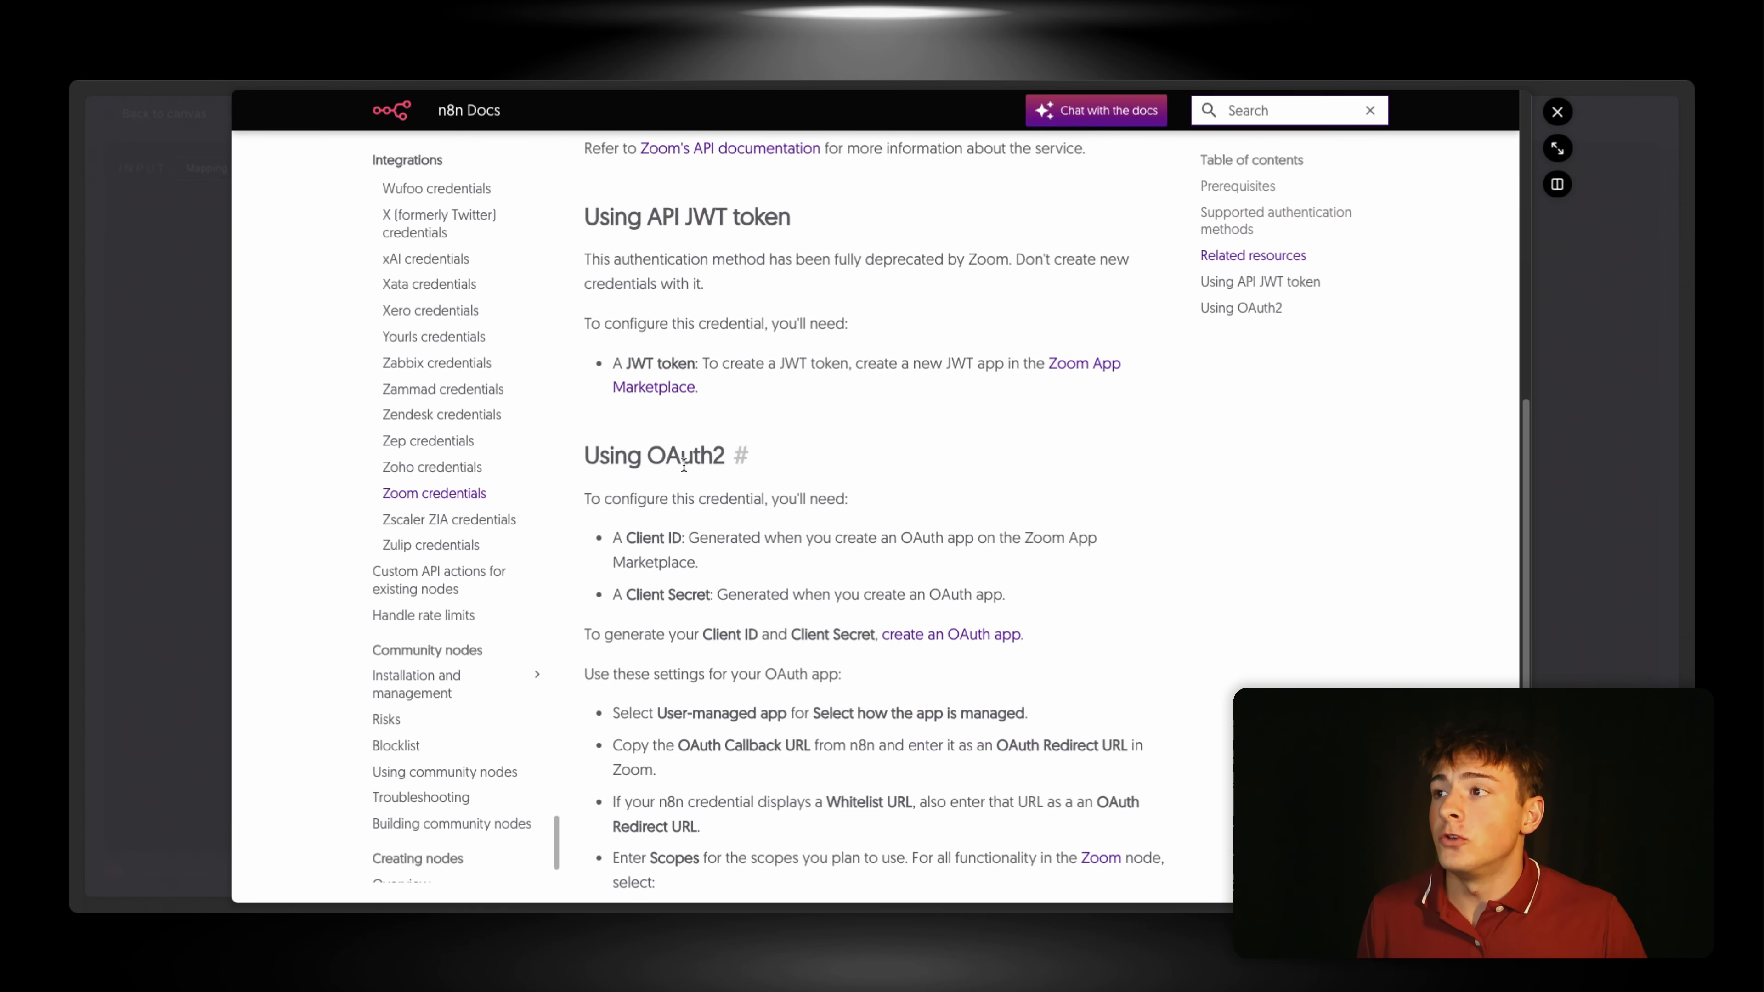
Step: Open Zoom's guide for creating an OAuth app and read its steps for building a general app
left_click(961, 634)
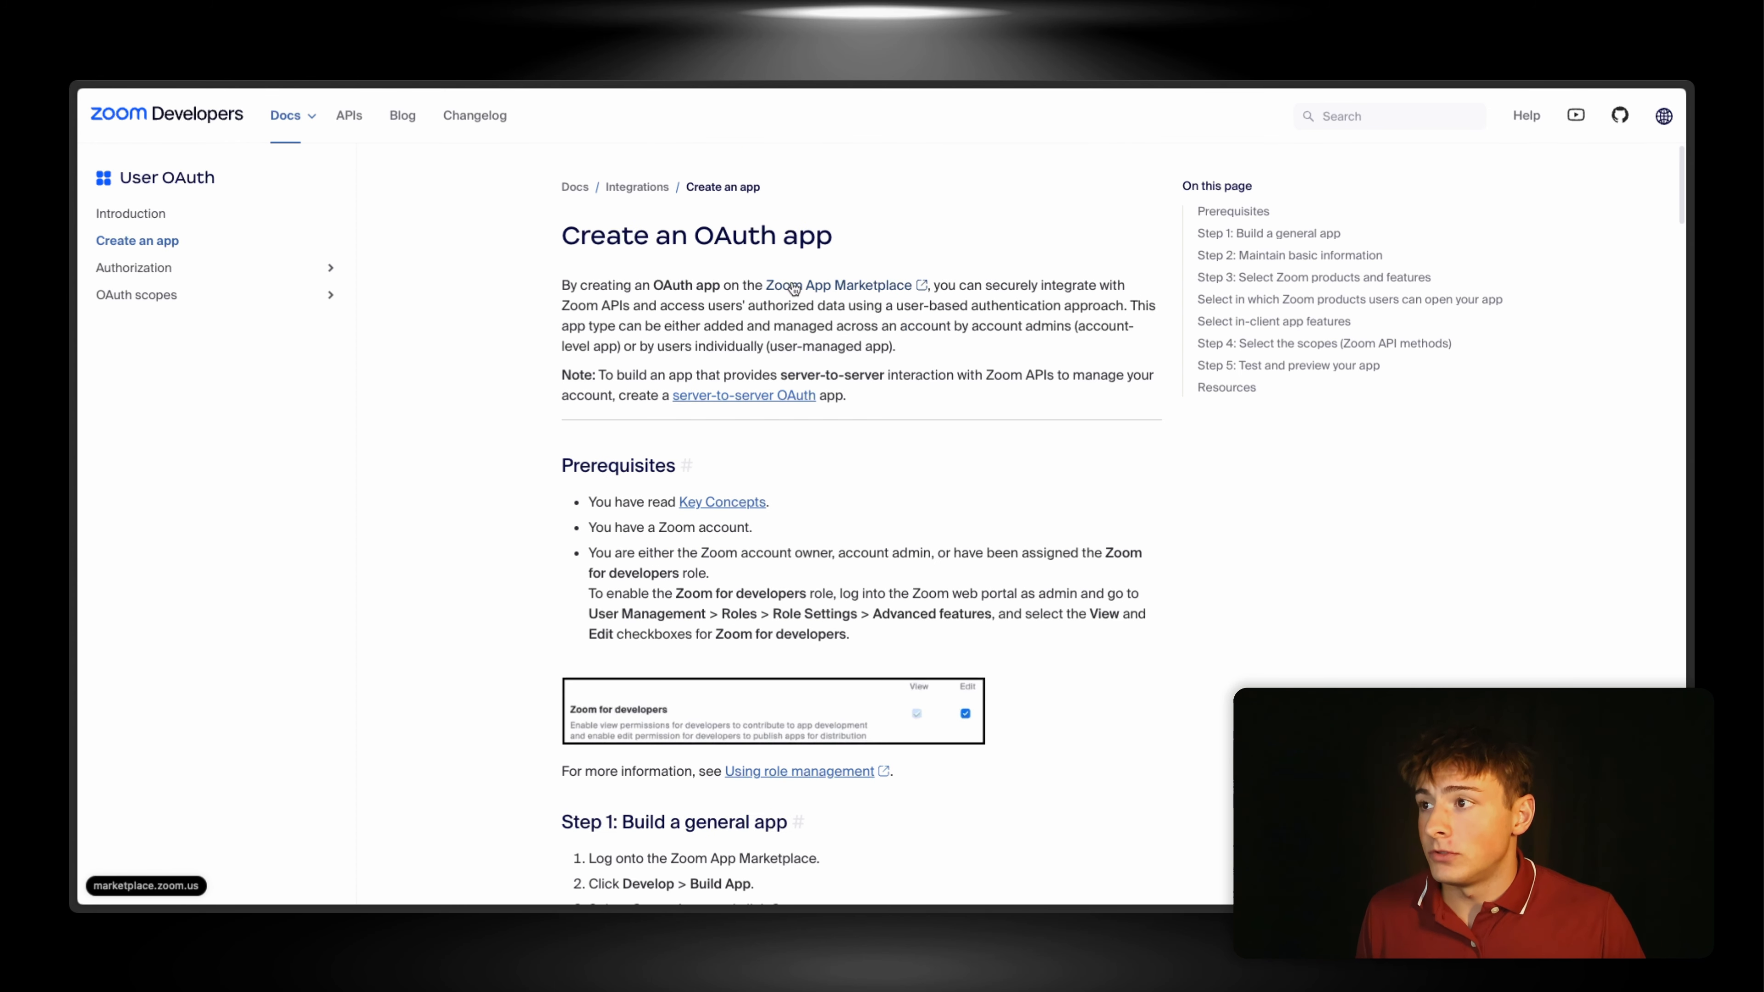
scroll(796, 292, "down", 6)
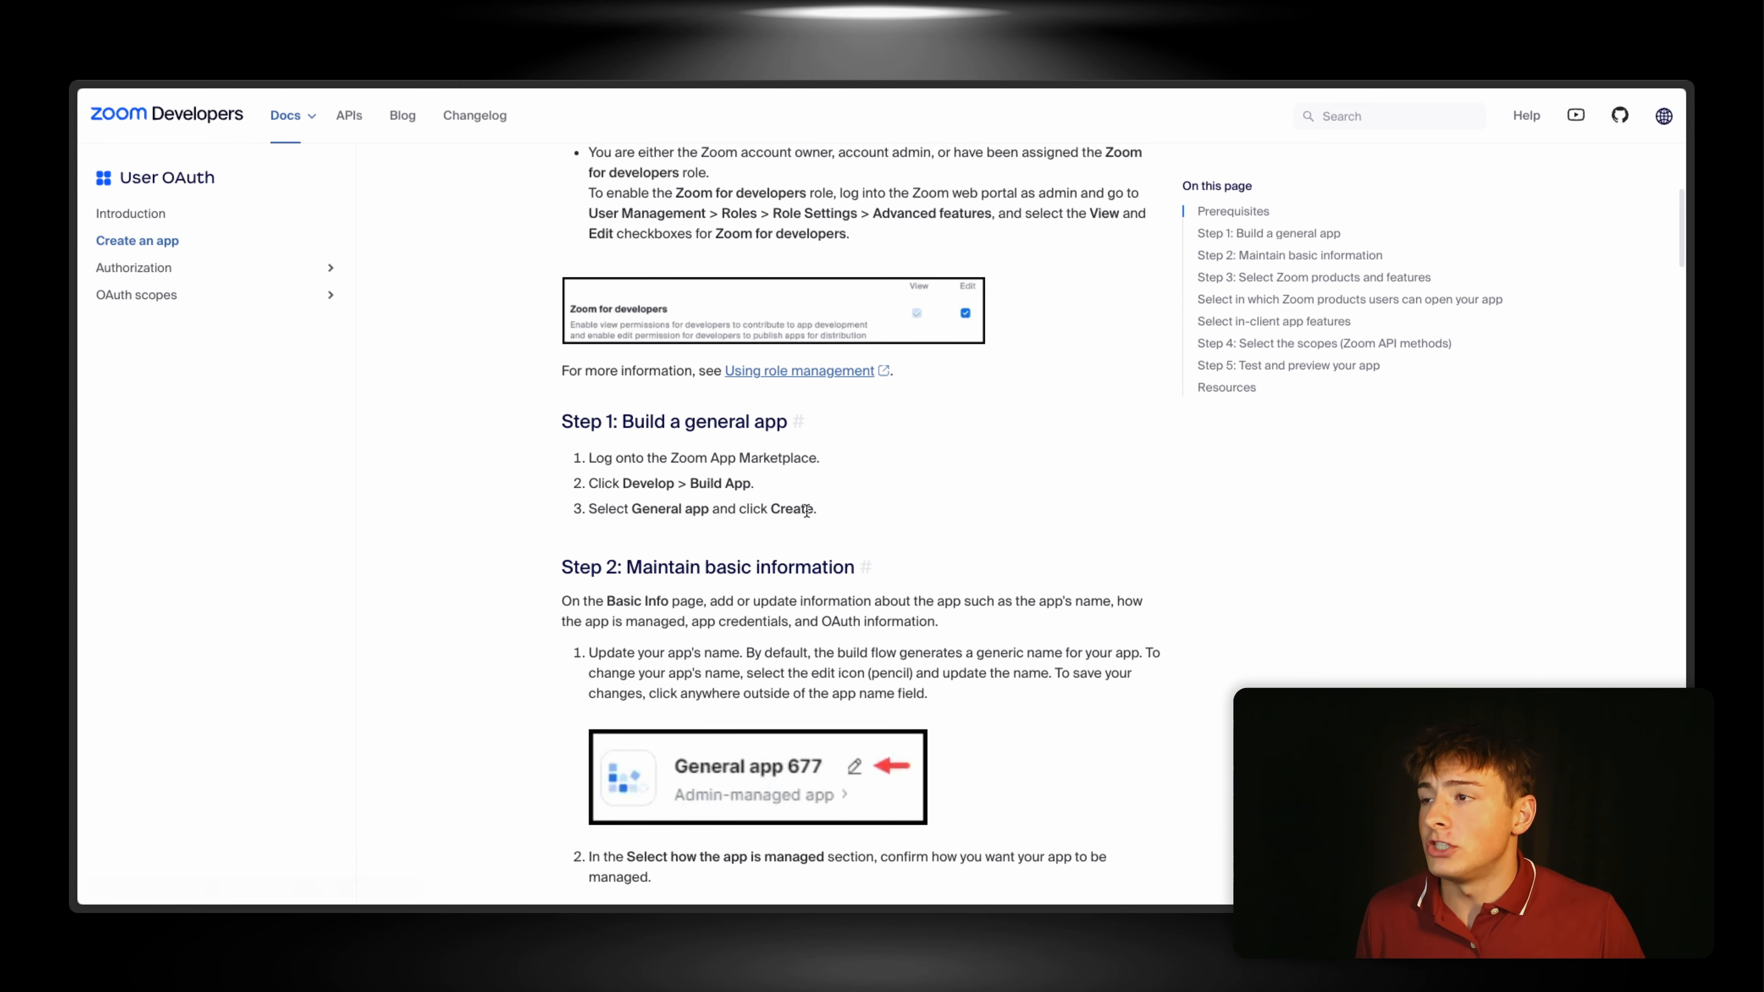
scroll(854, 471, "up", 6)
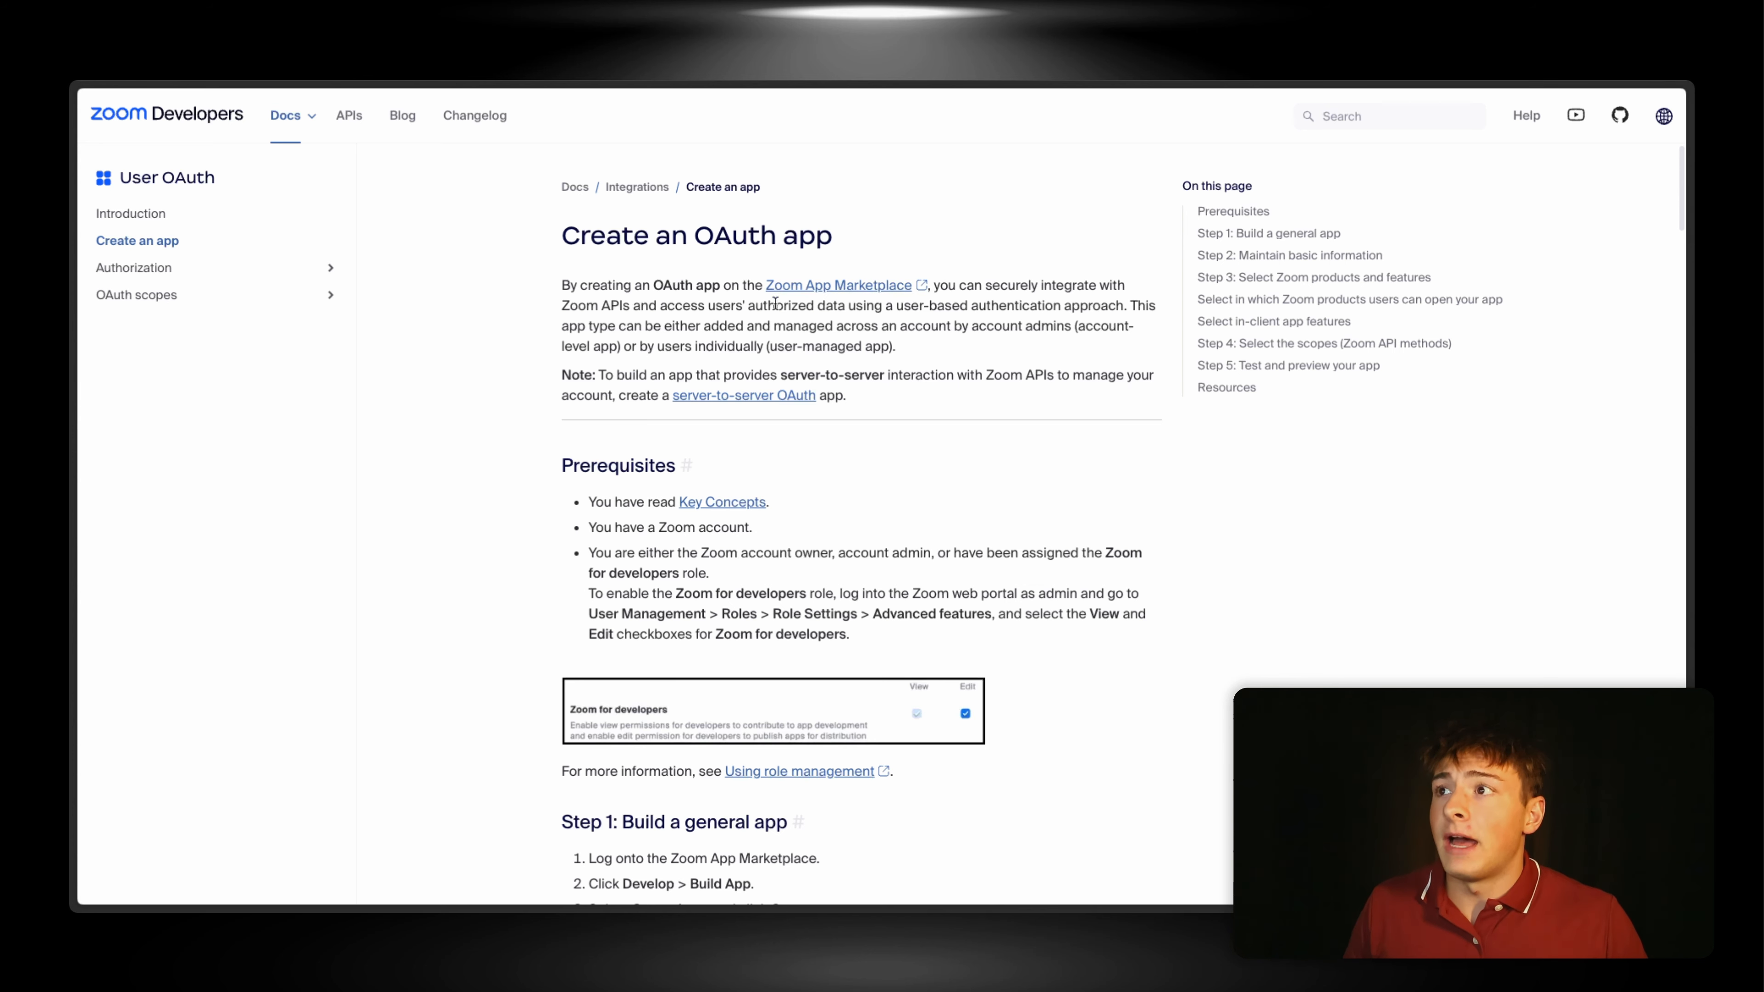
Step: Go to the Zoom App Marketplace and create a new app of the General App type
left_click(846, 294)
left_click(1452, 119)
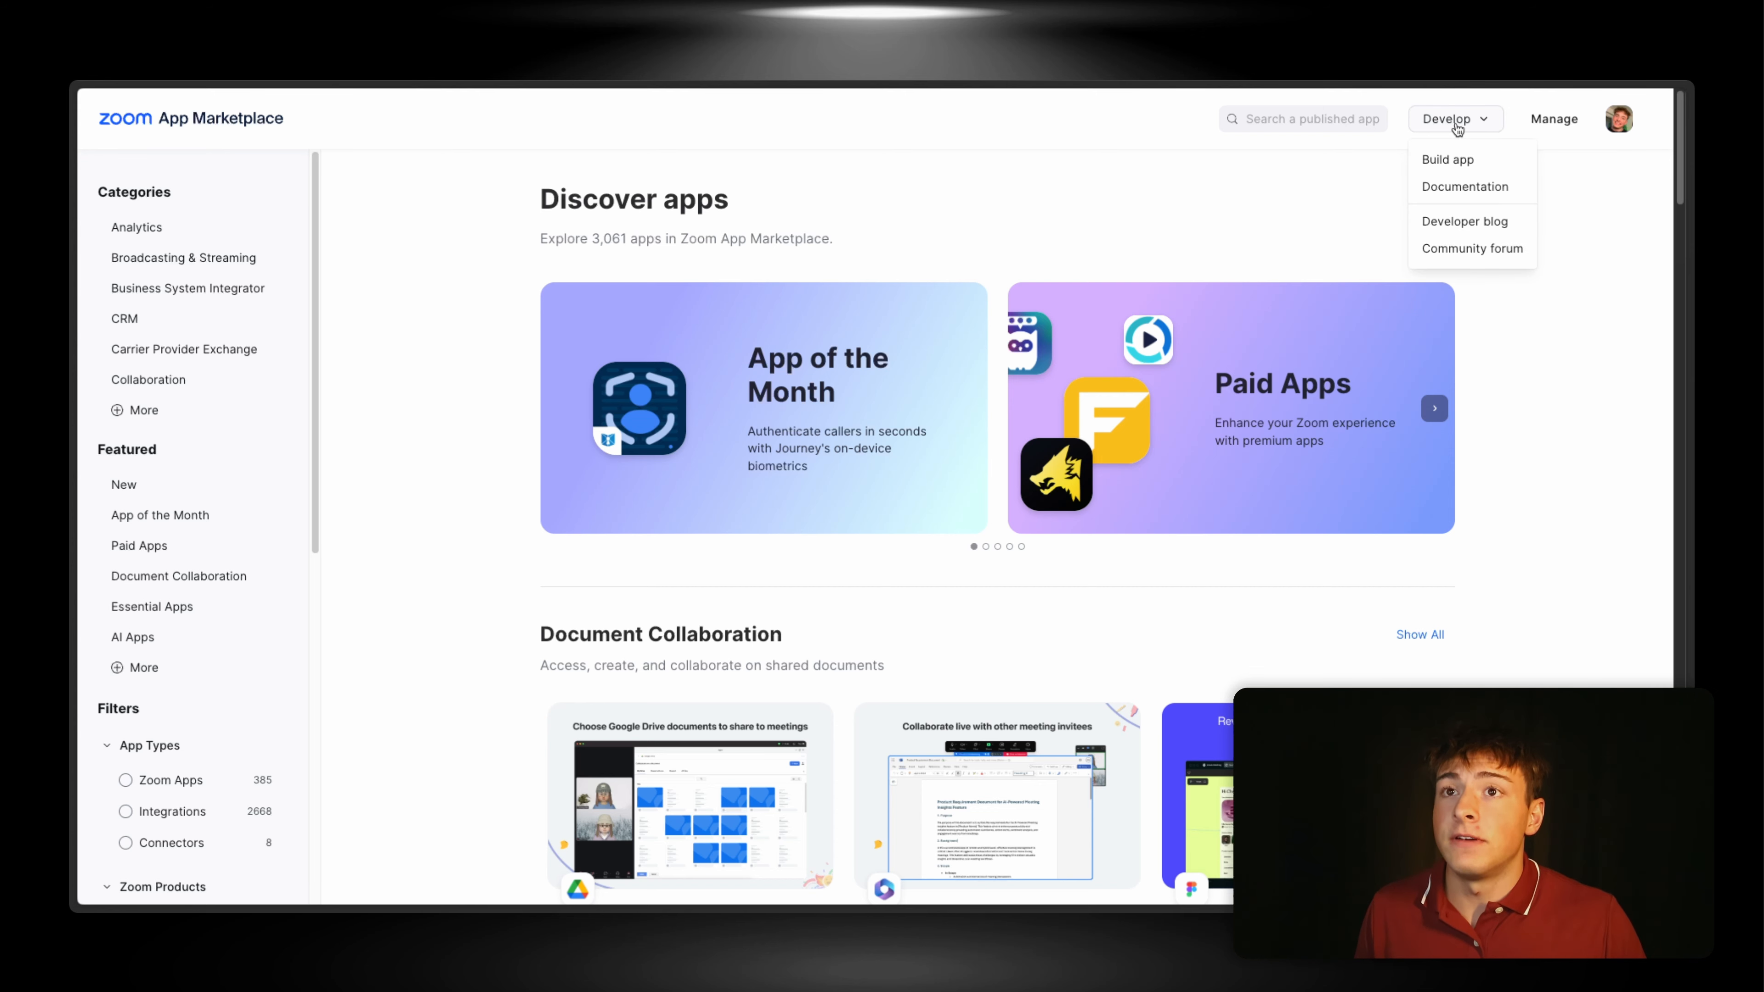
left_click(1460, 169)
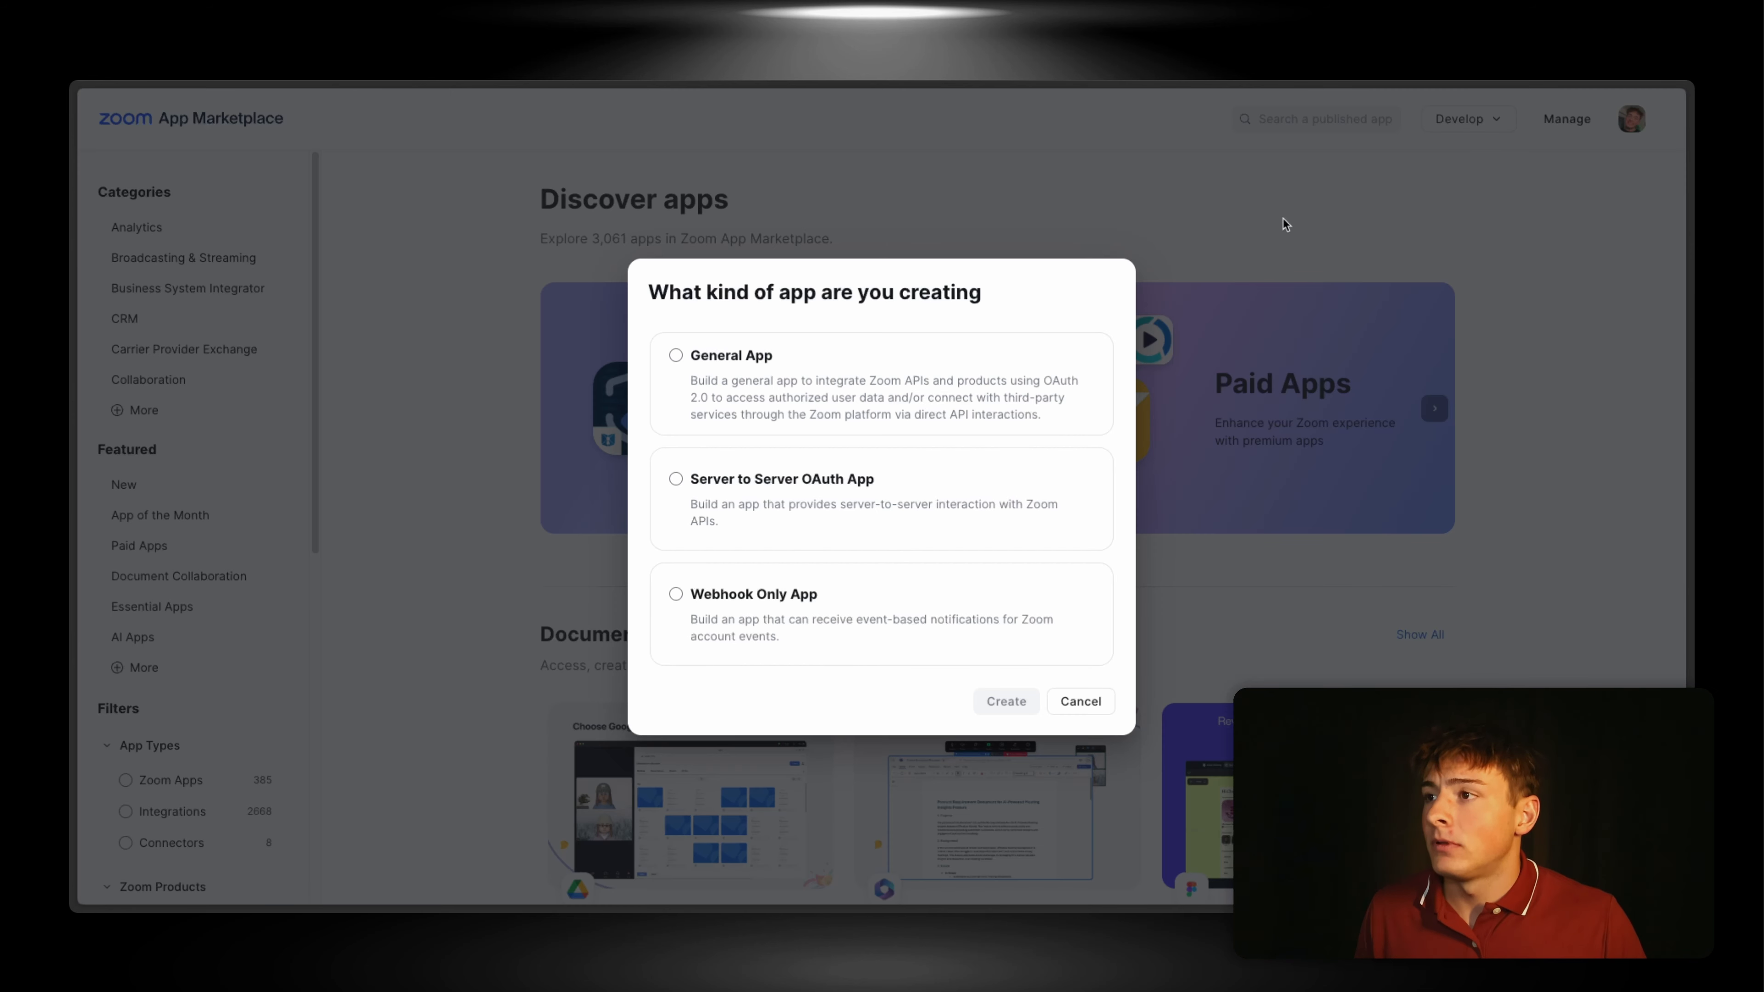
left_click(760, 386)
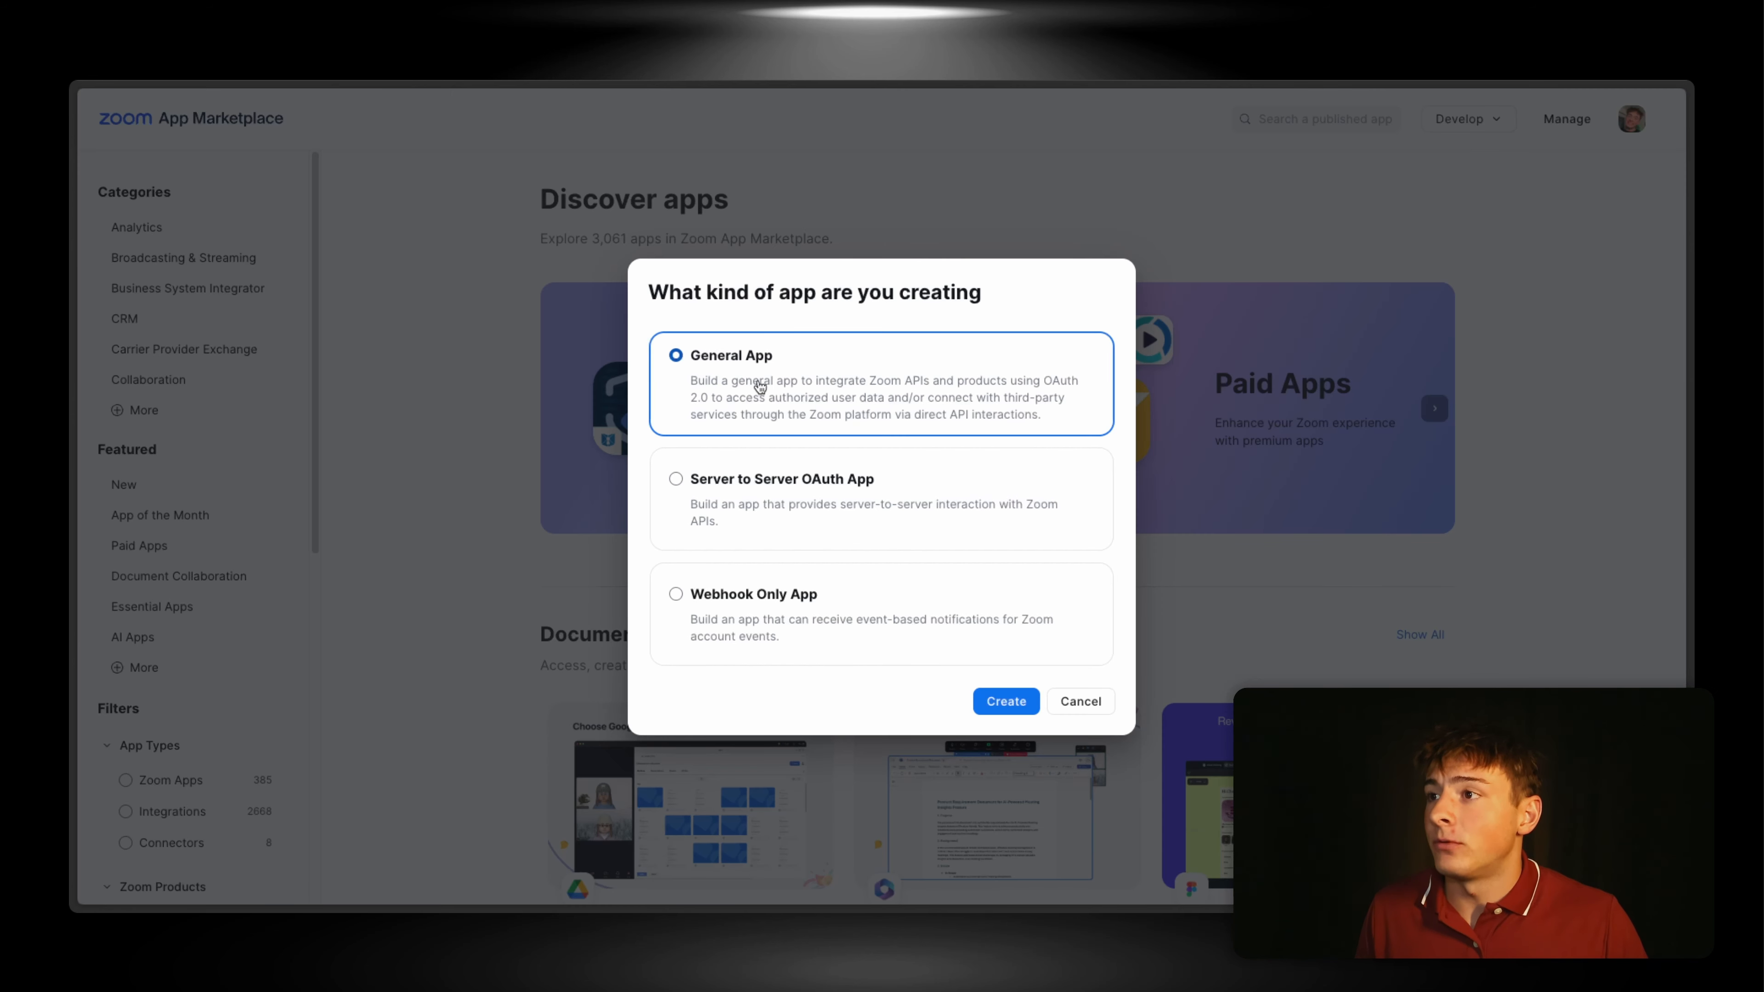
left_click(1007, 701)
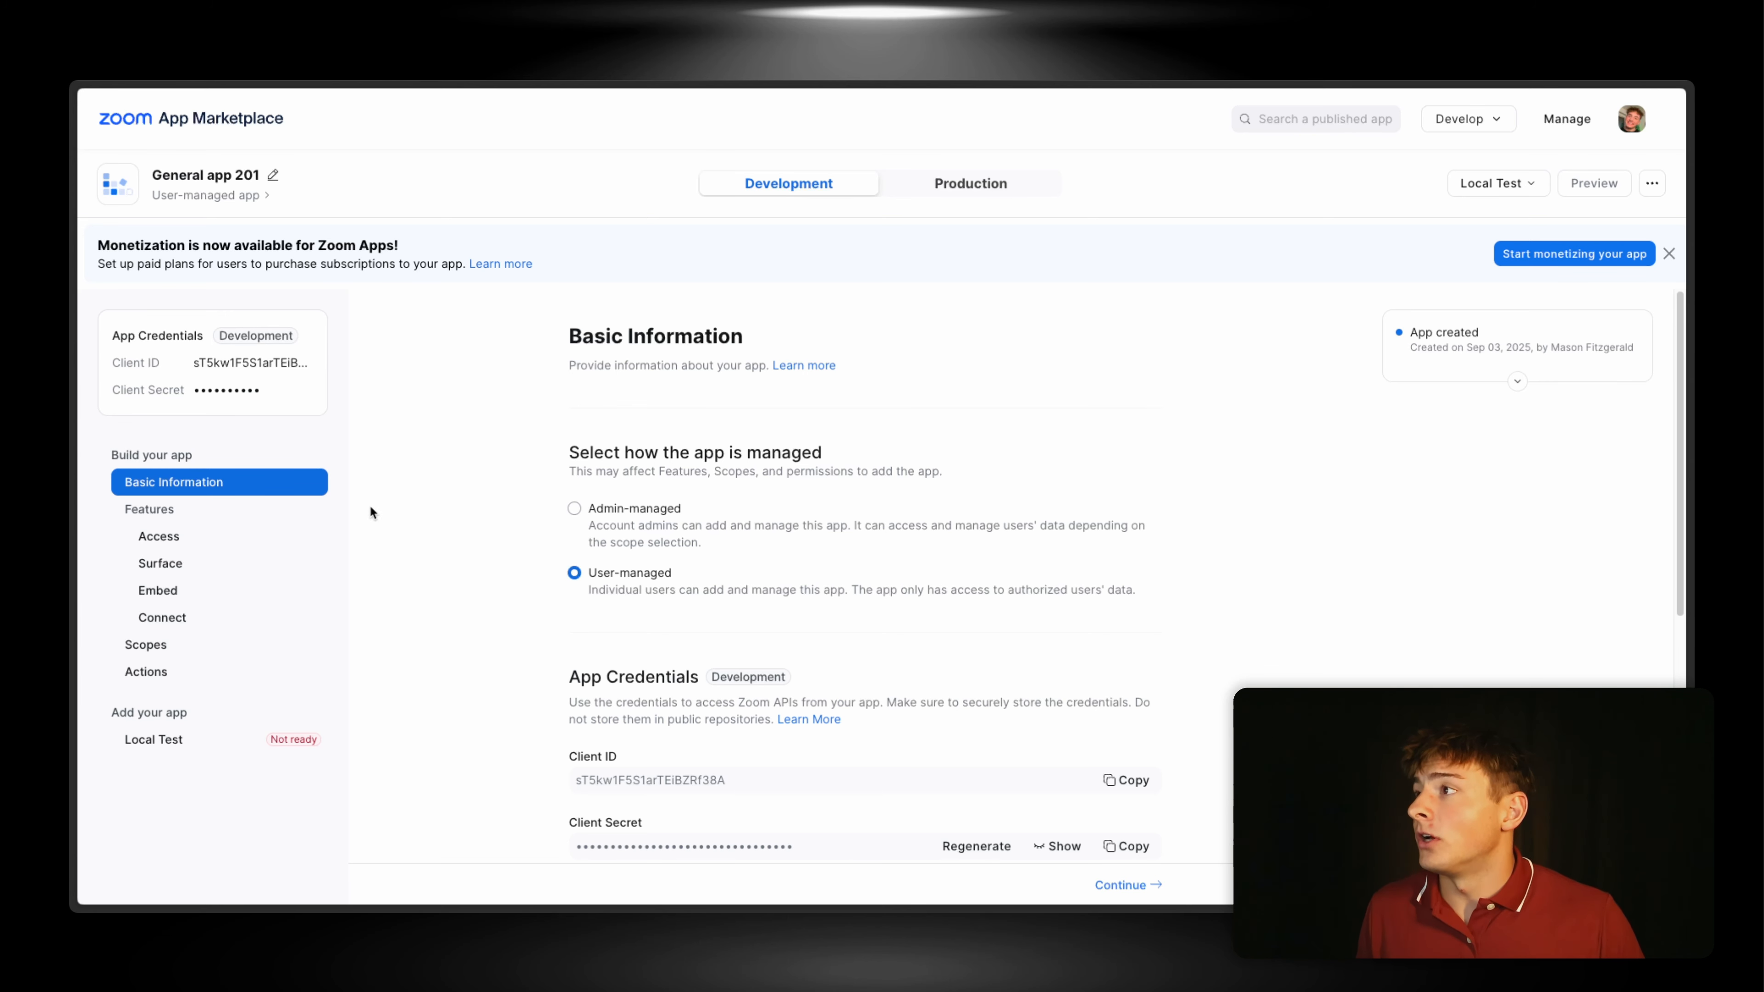
Step: Locate the OAuth Redirect URL setting of the Zoom app, and return to the n8n Zoom credential to copy its redirect URL
mouse_move(291, 372)
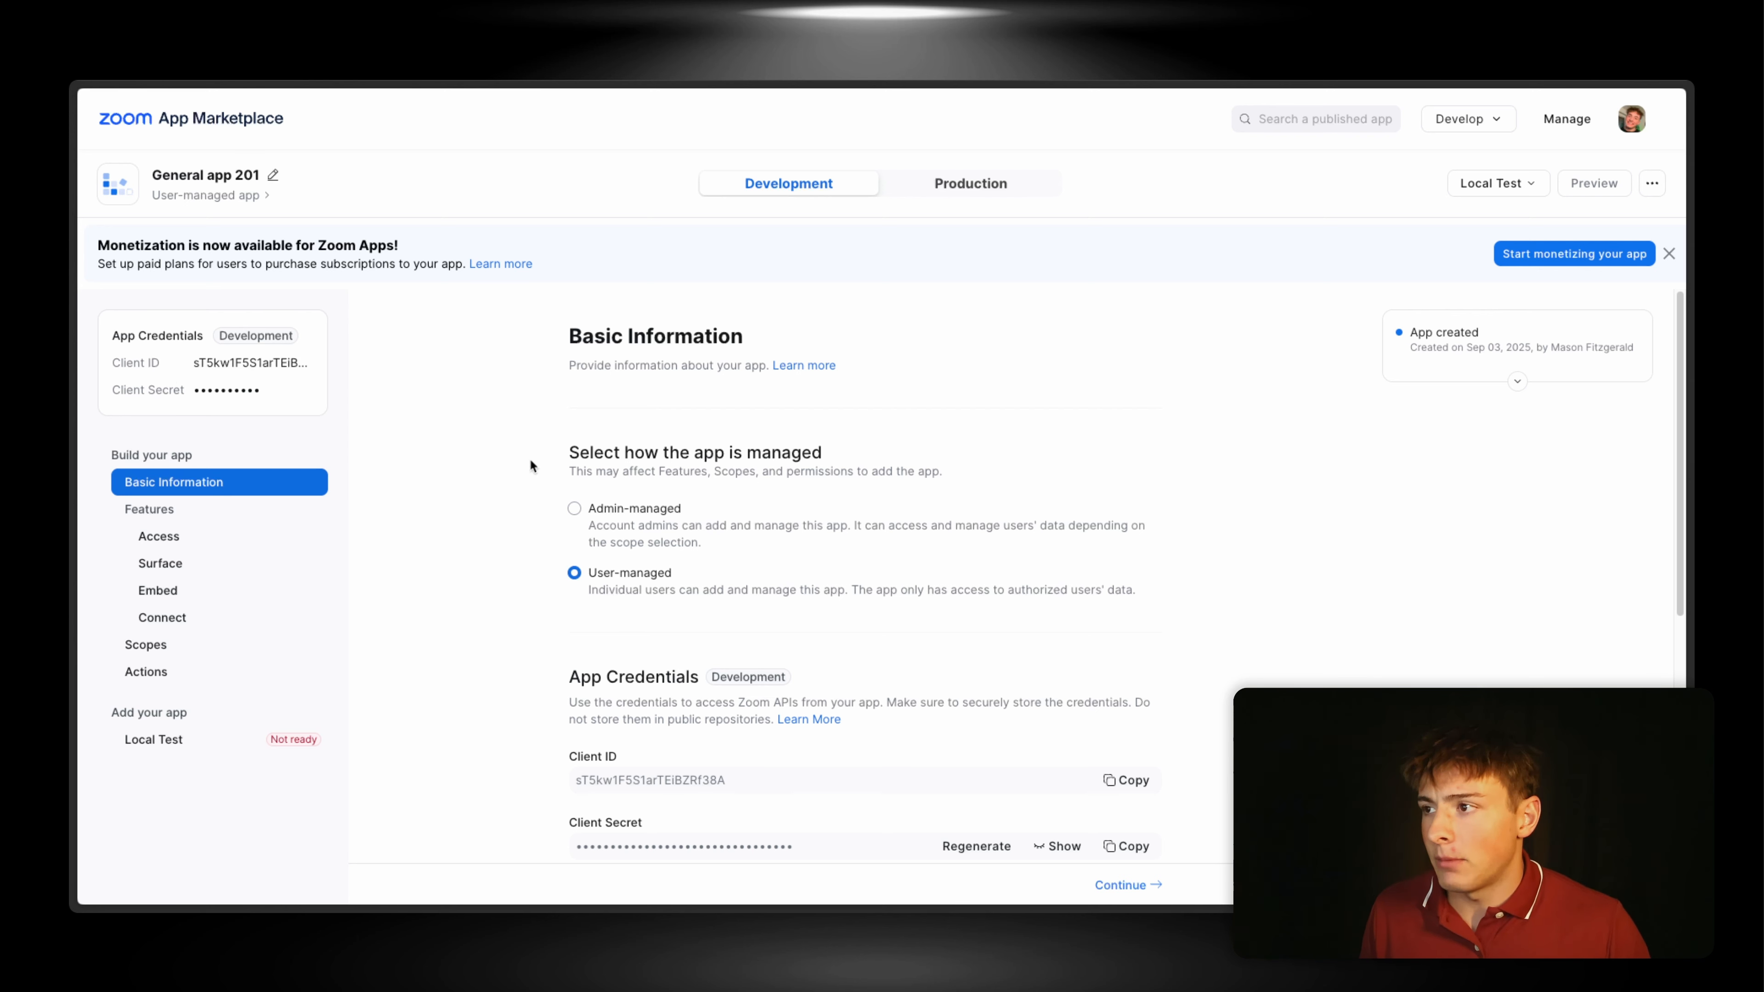
scroll(530, 463, "down", 4)
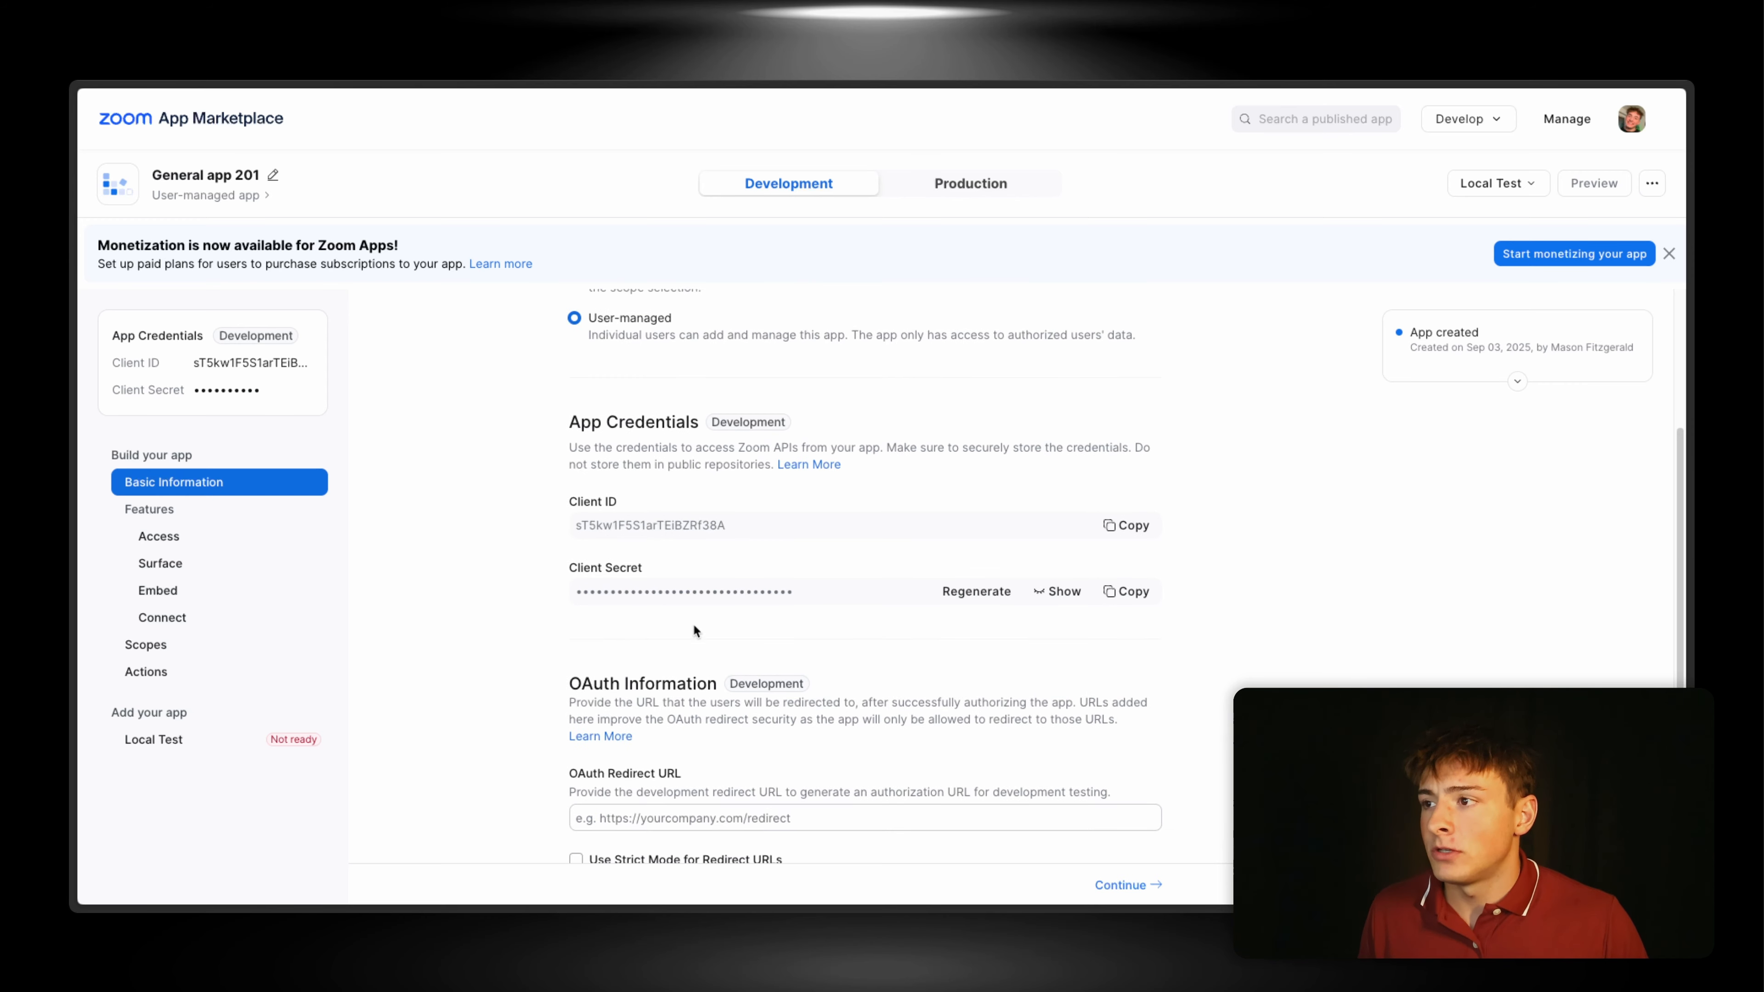
scroll(723, 558, "down", 4)
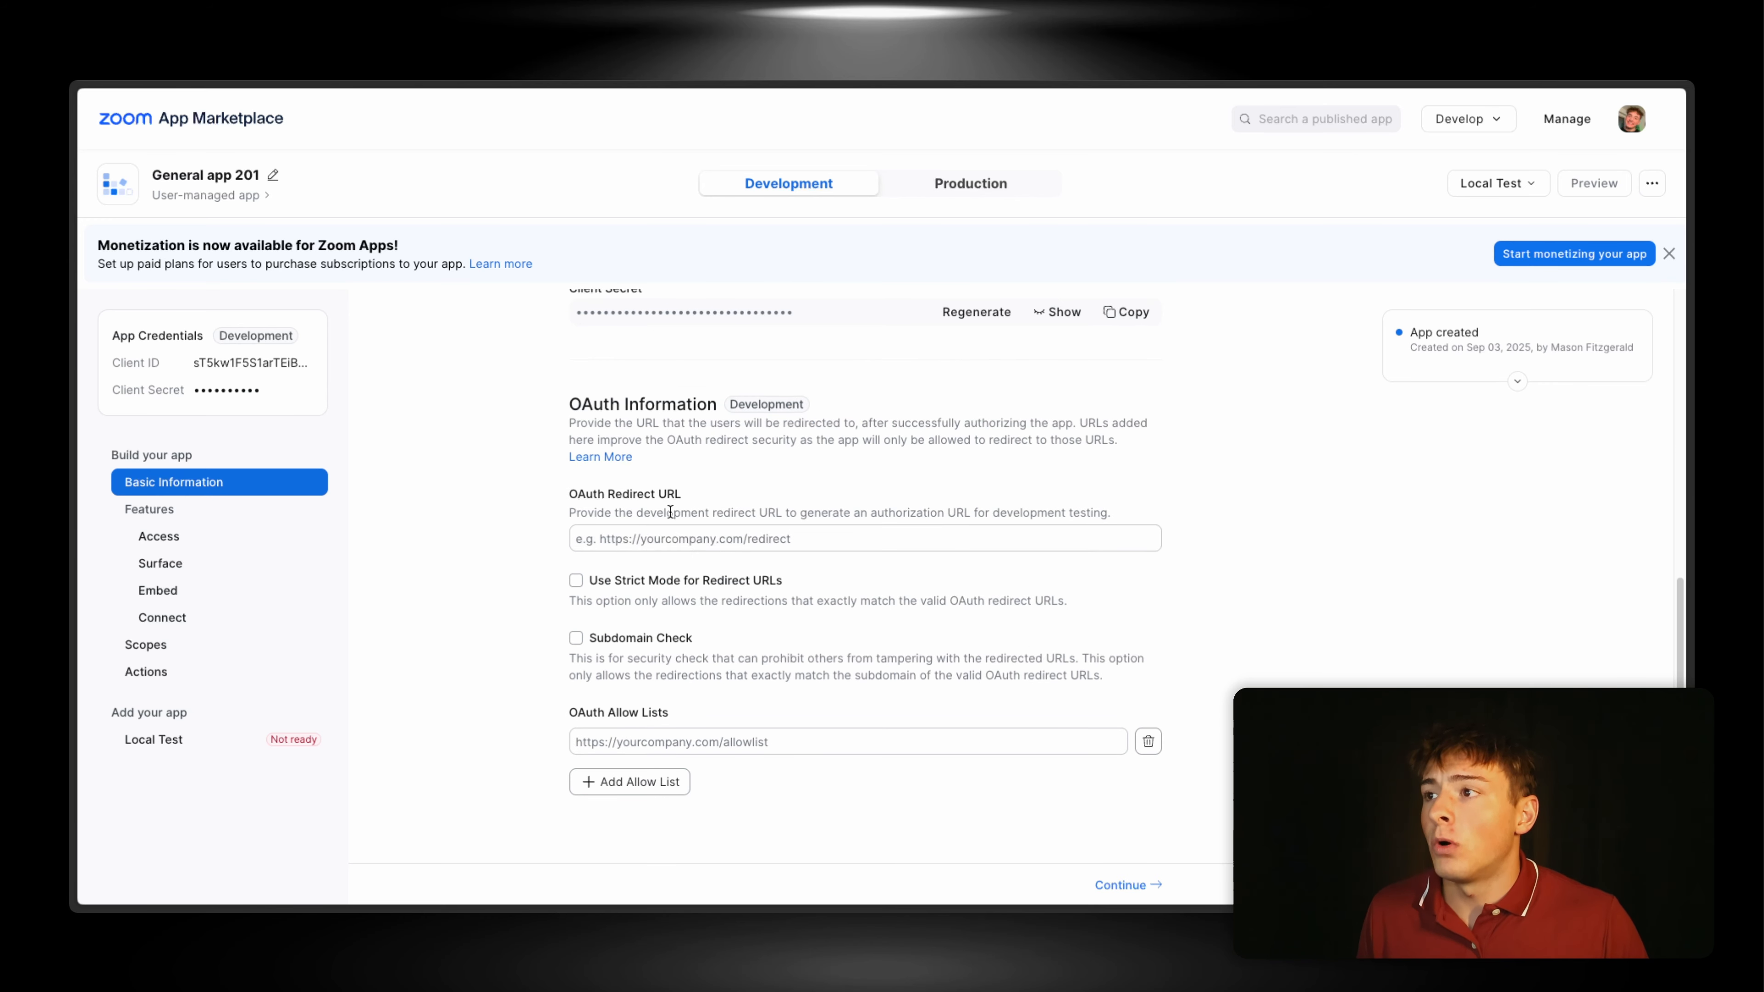
left_click(710, 541)
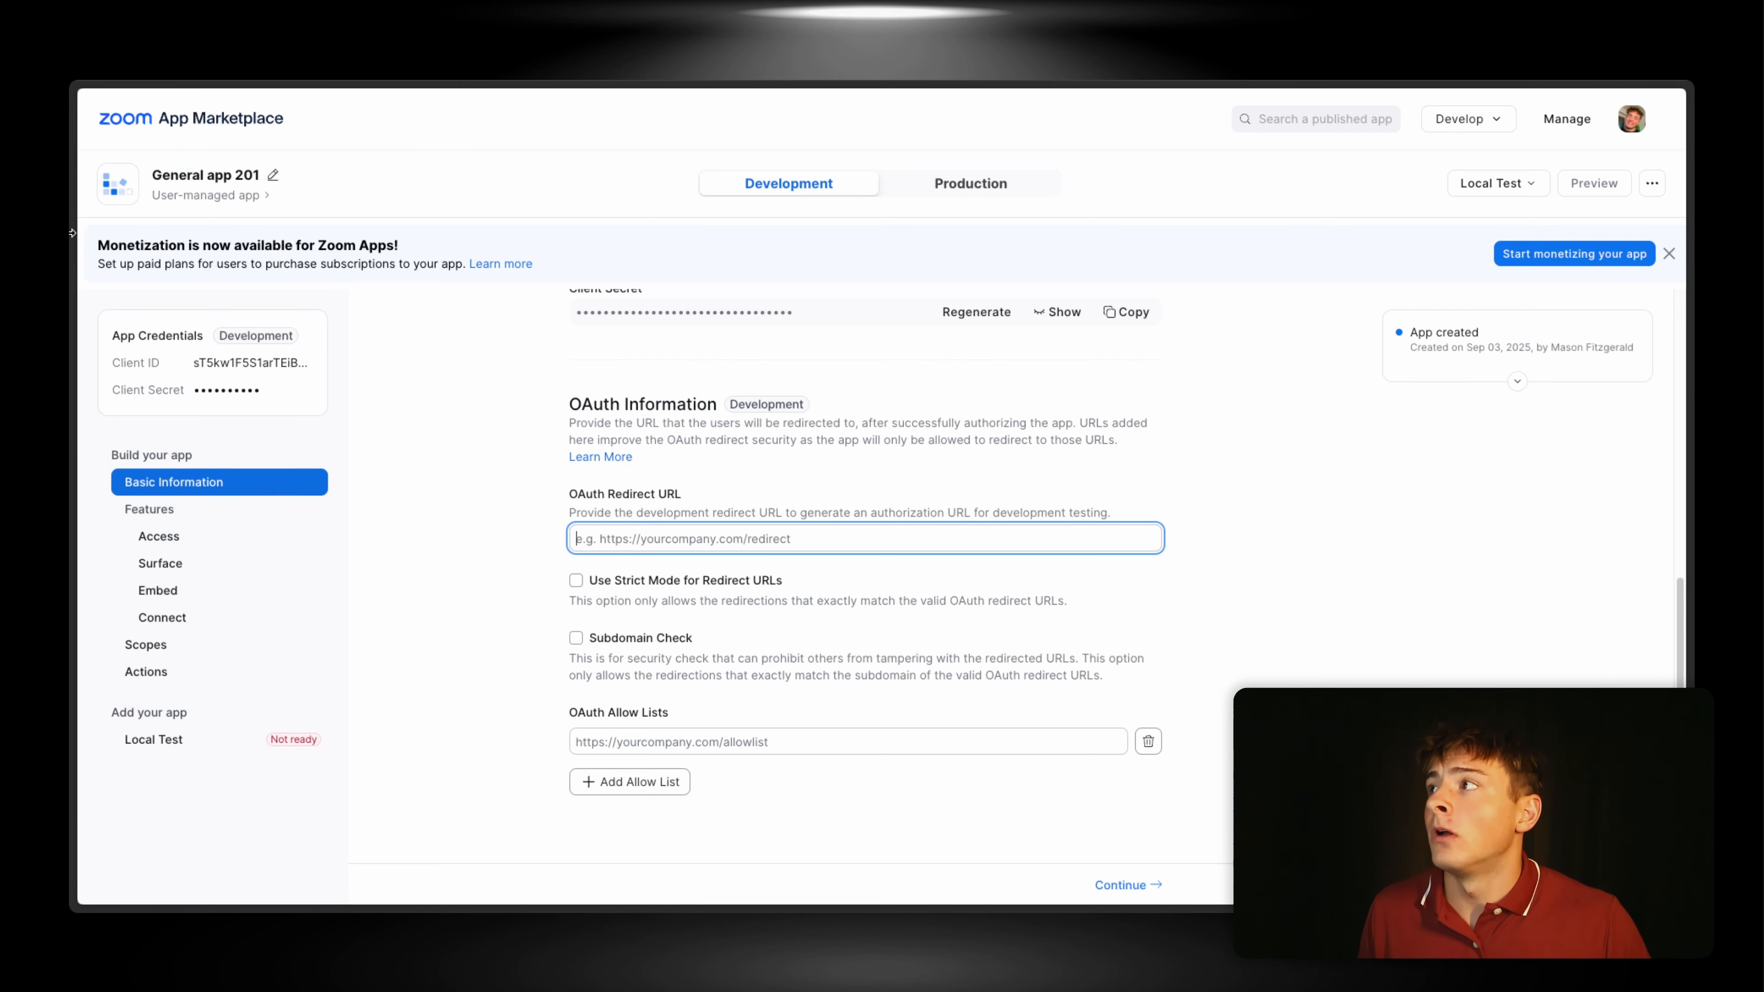
mouse_move(73, 233)
left_click(260, 186)
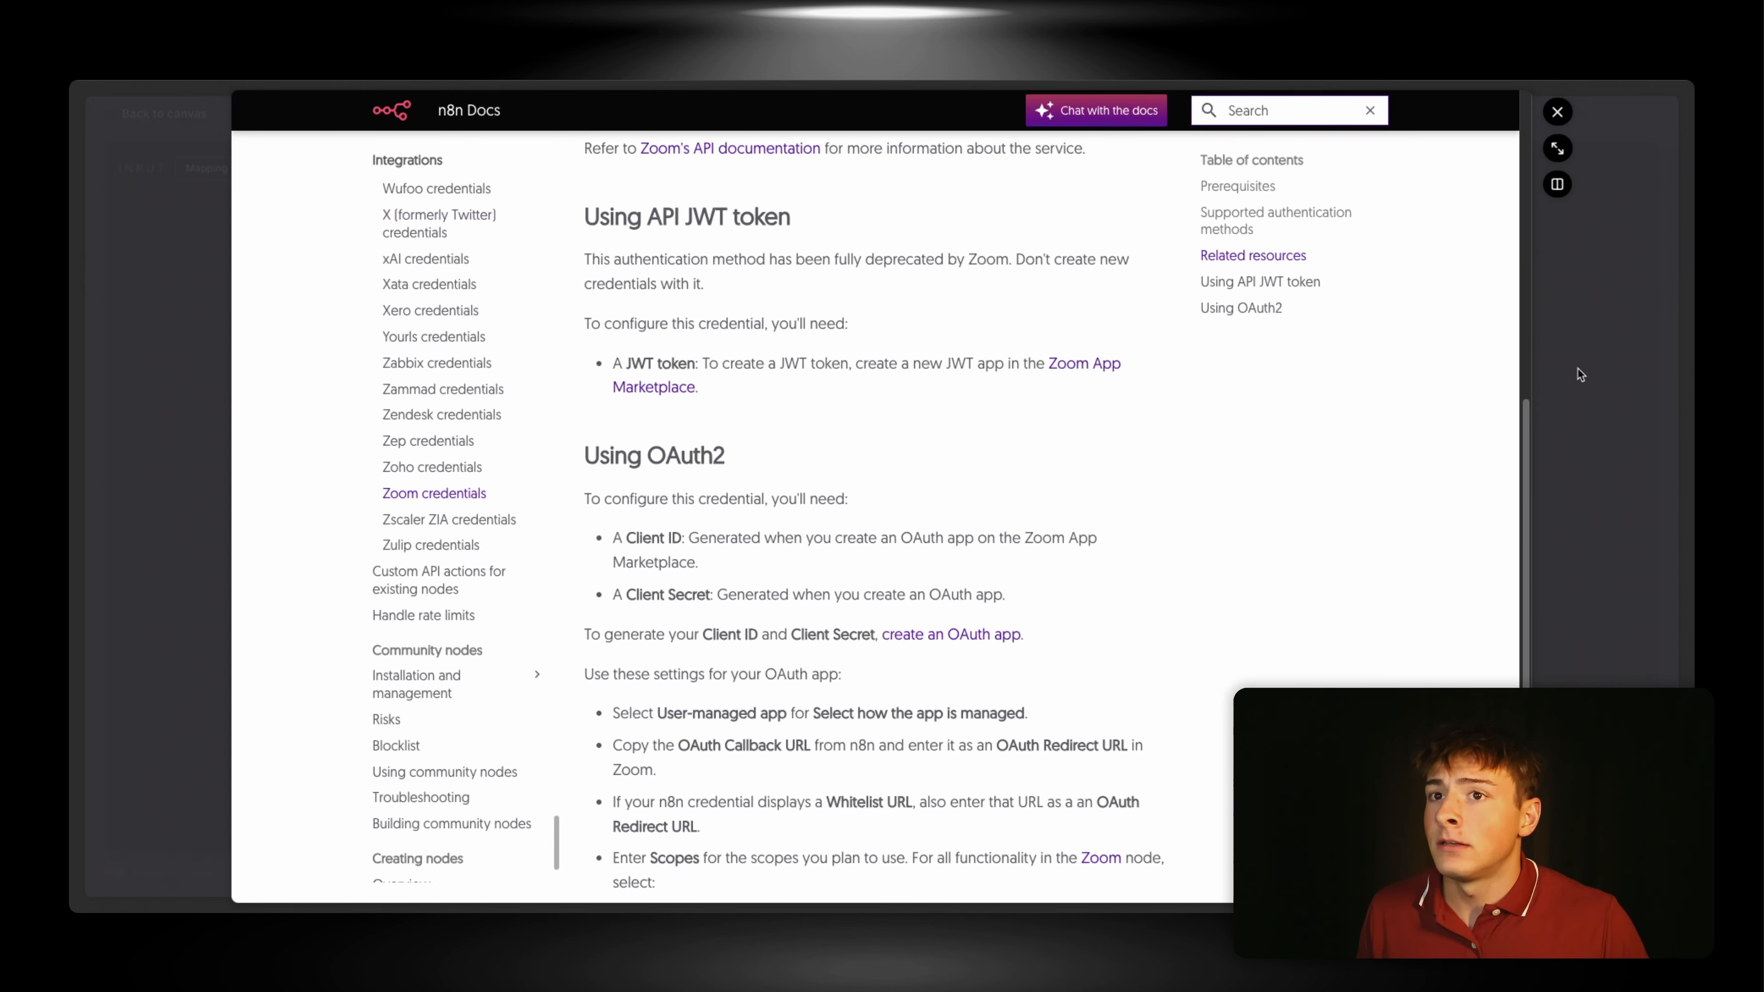
left_click(1577, 367)
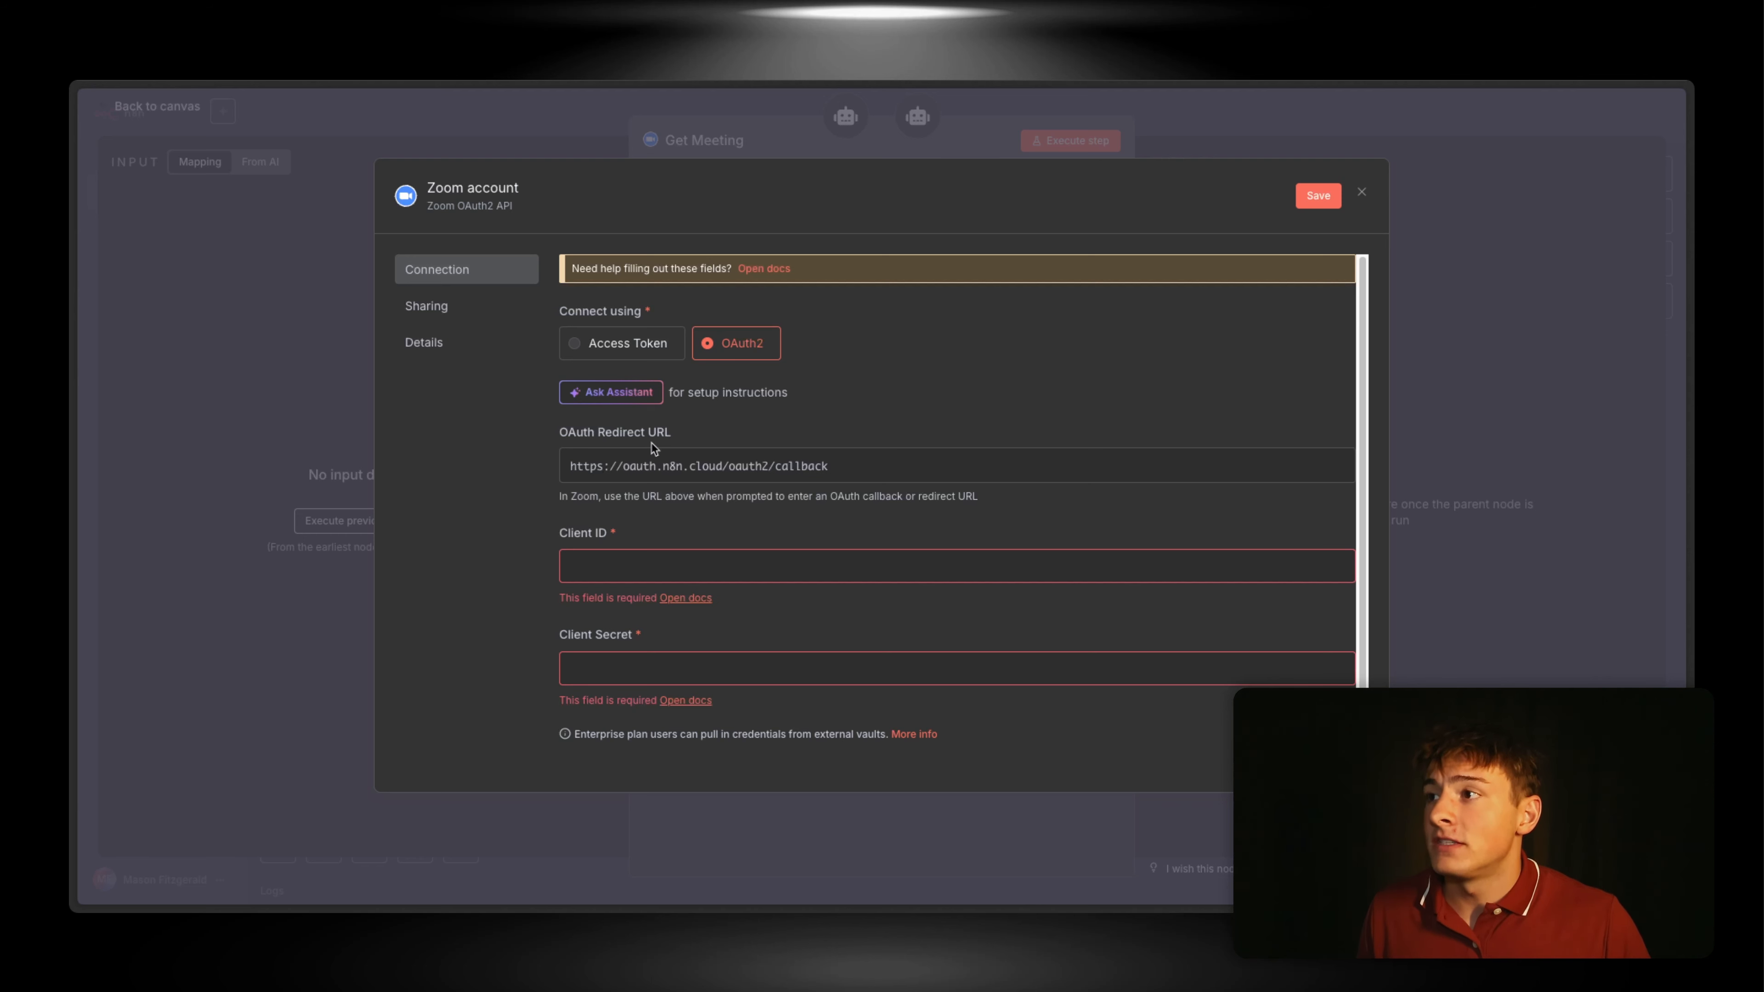
mouse_move(73, 486)
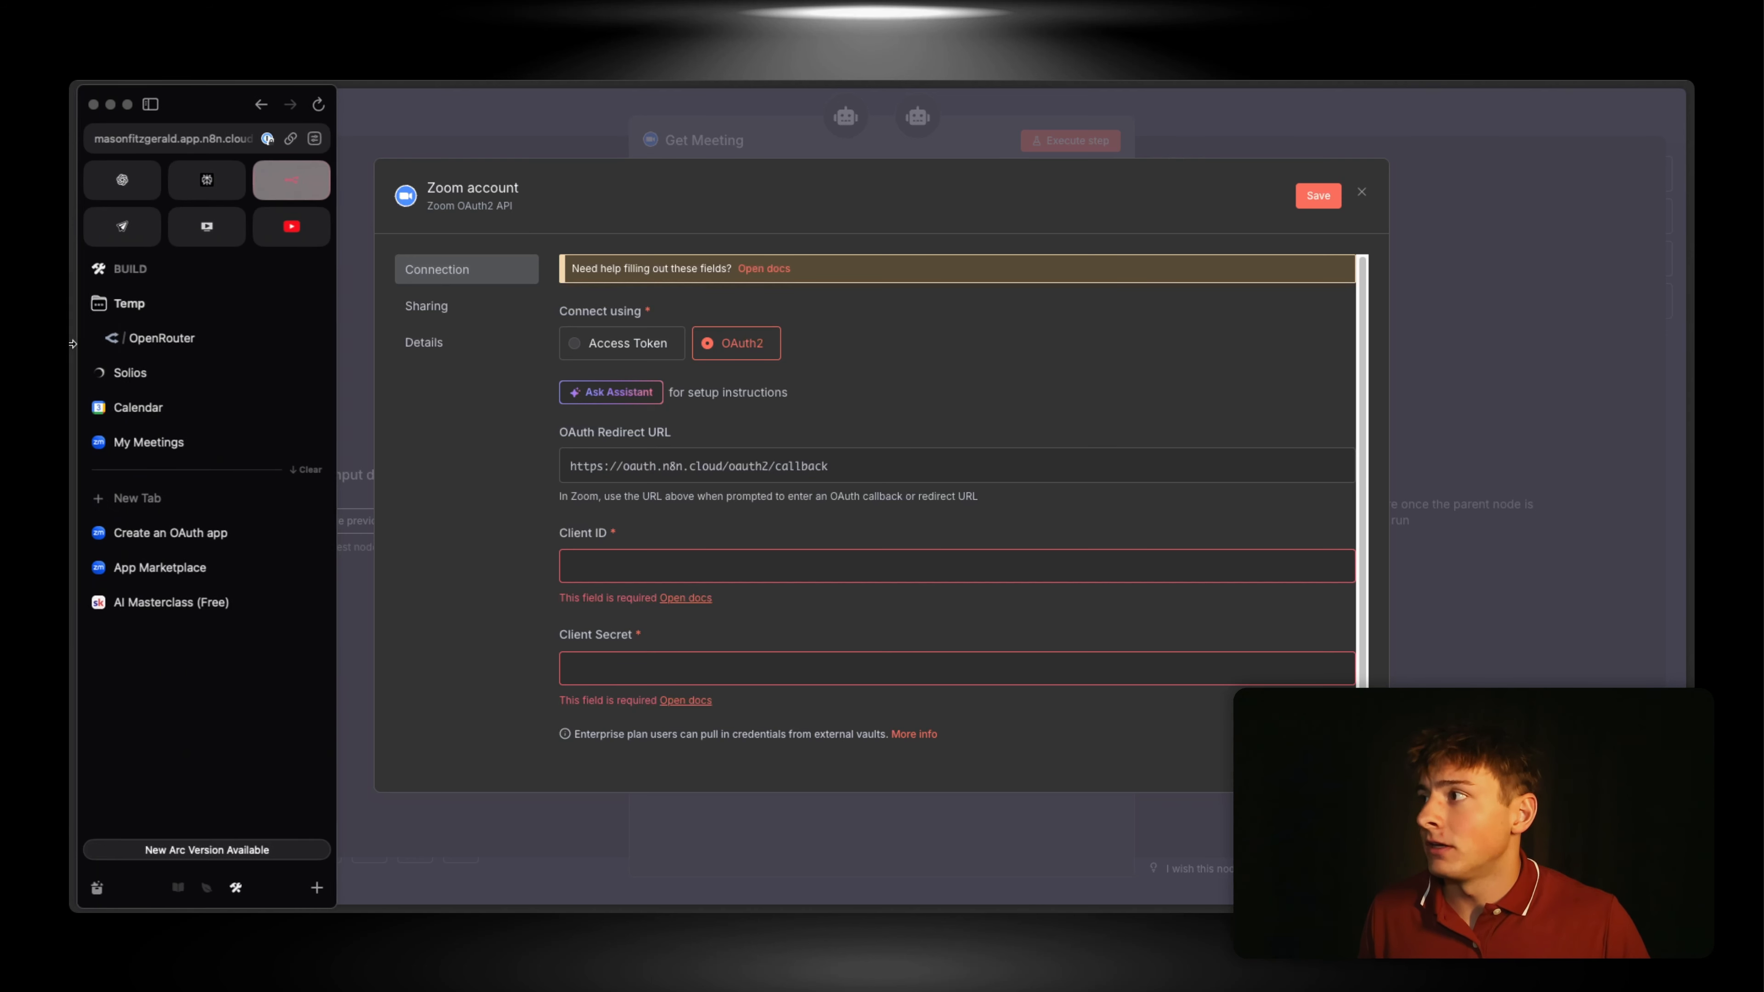
left_click(198, 542)
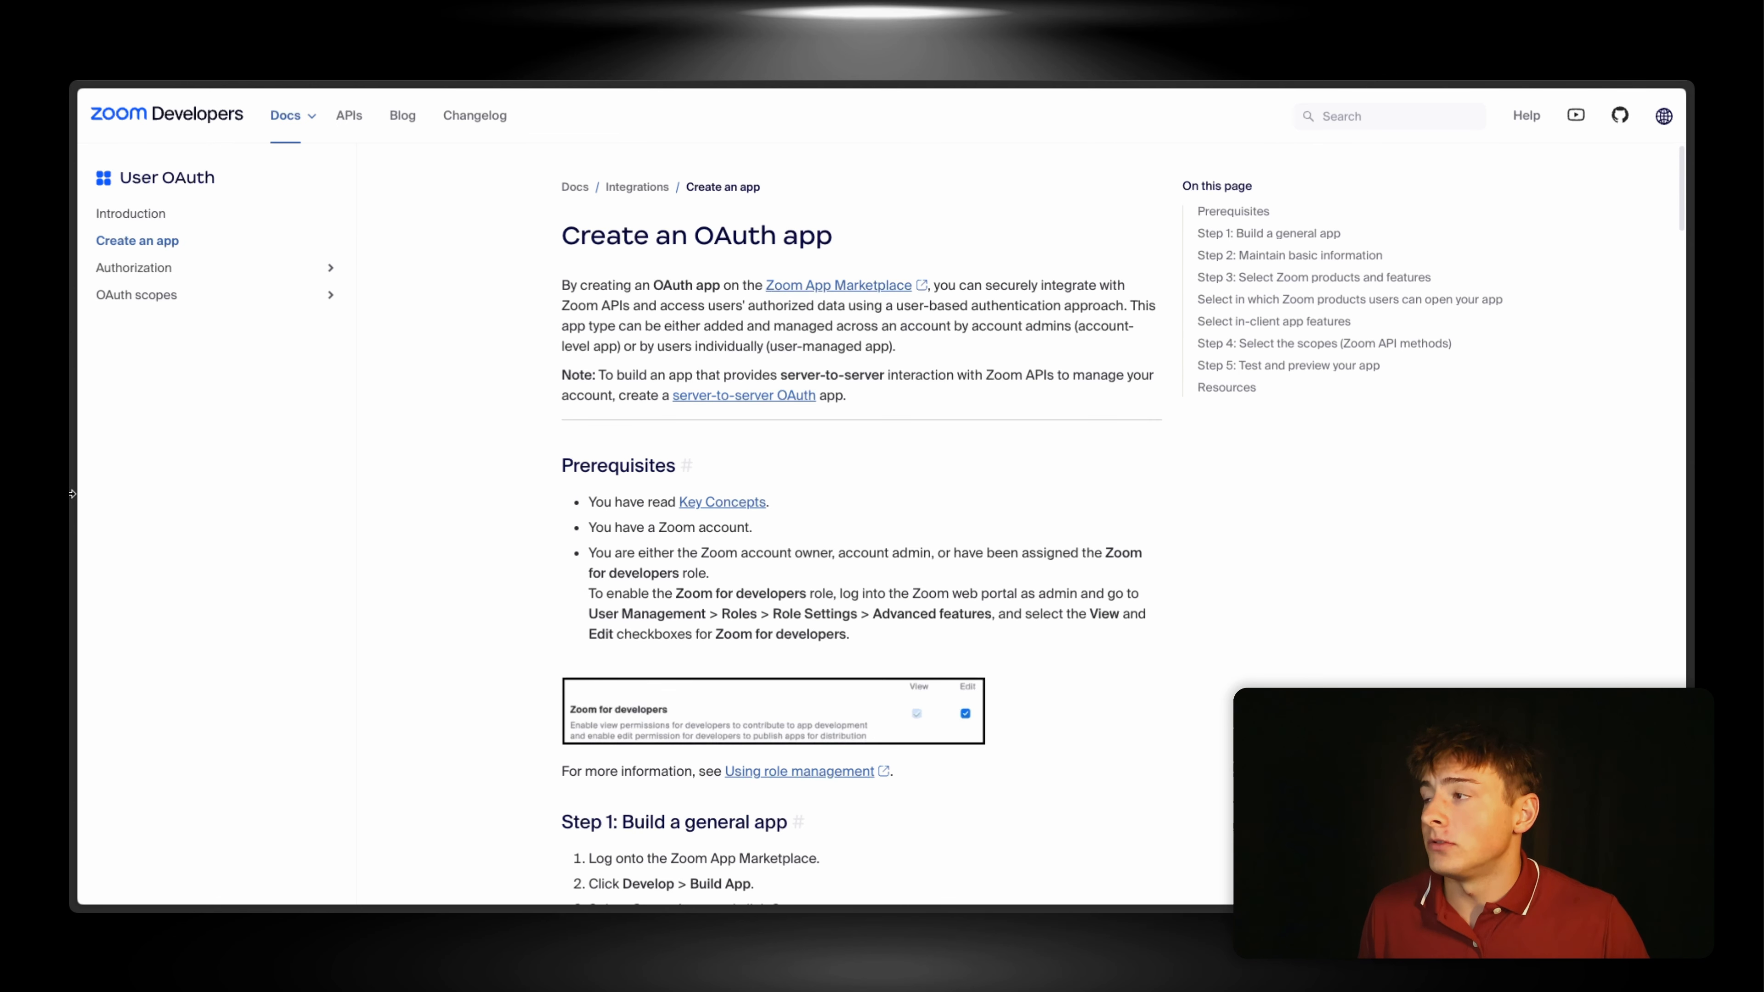
left_click(311, 539)
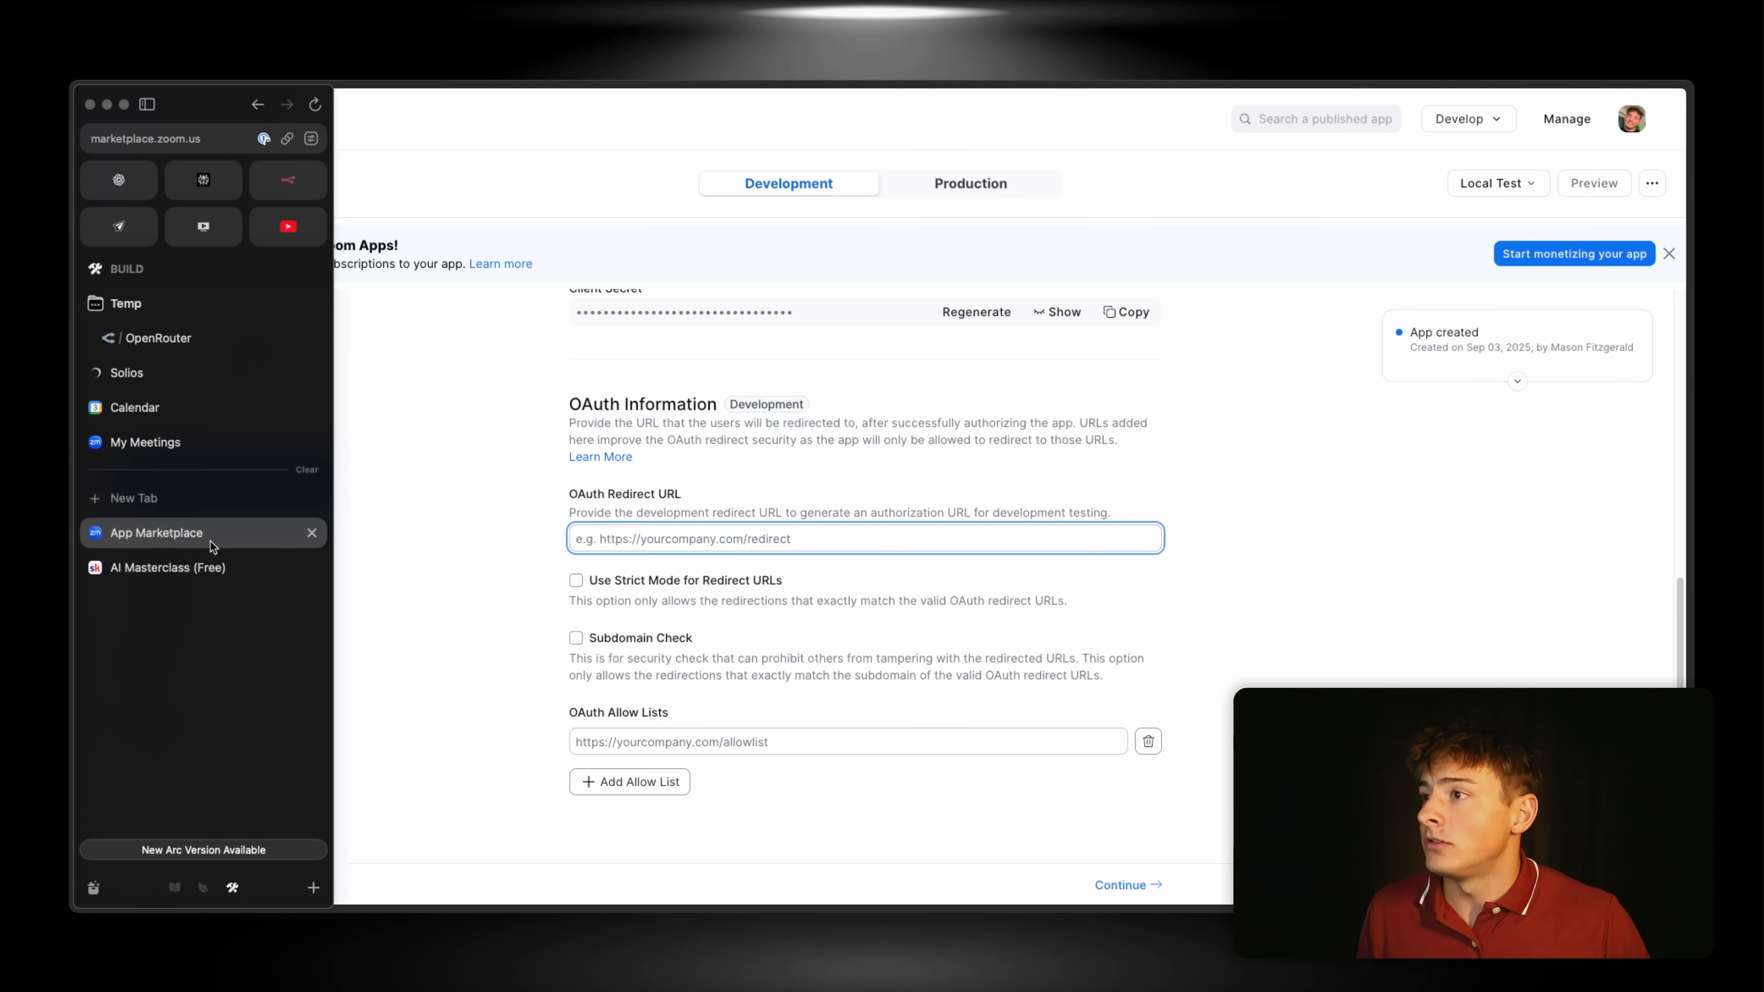
key("super+v")
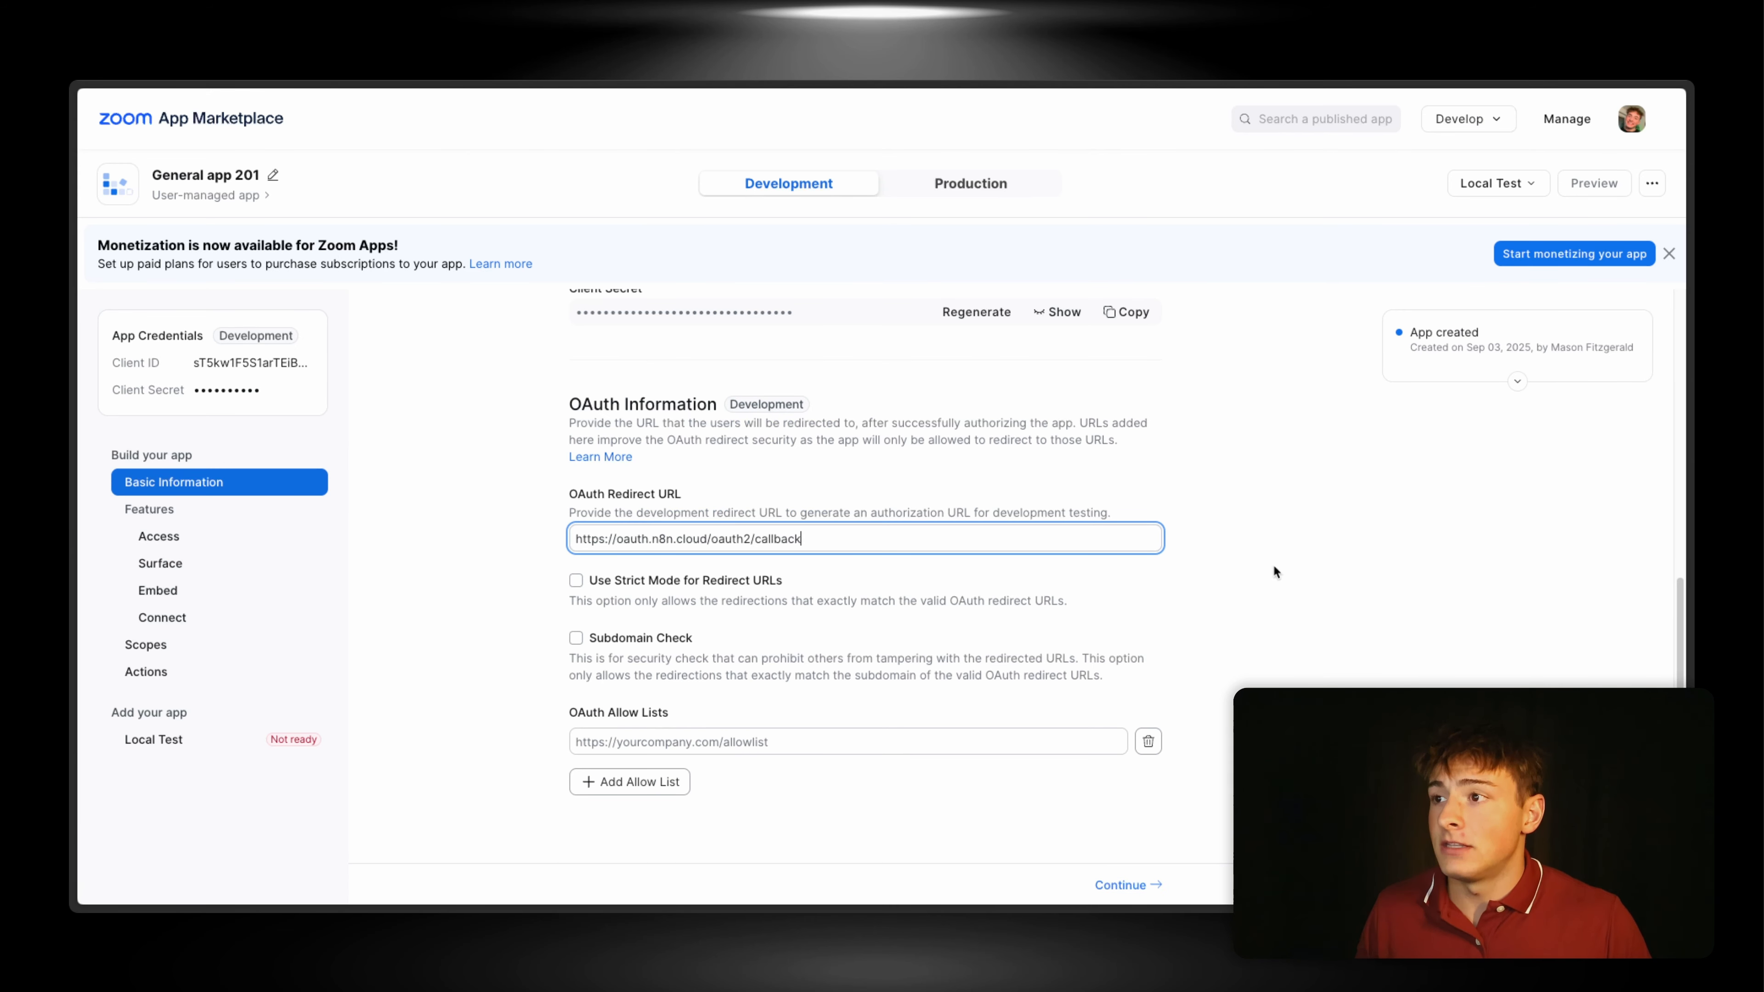
left_click(1277, 563)
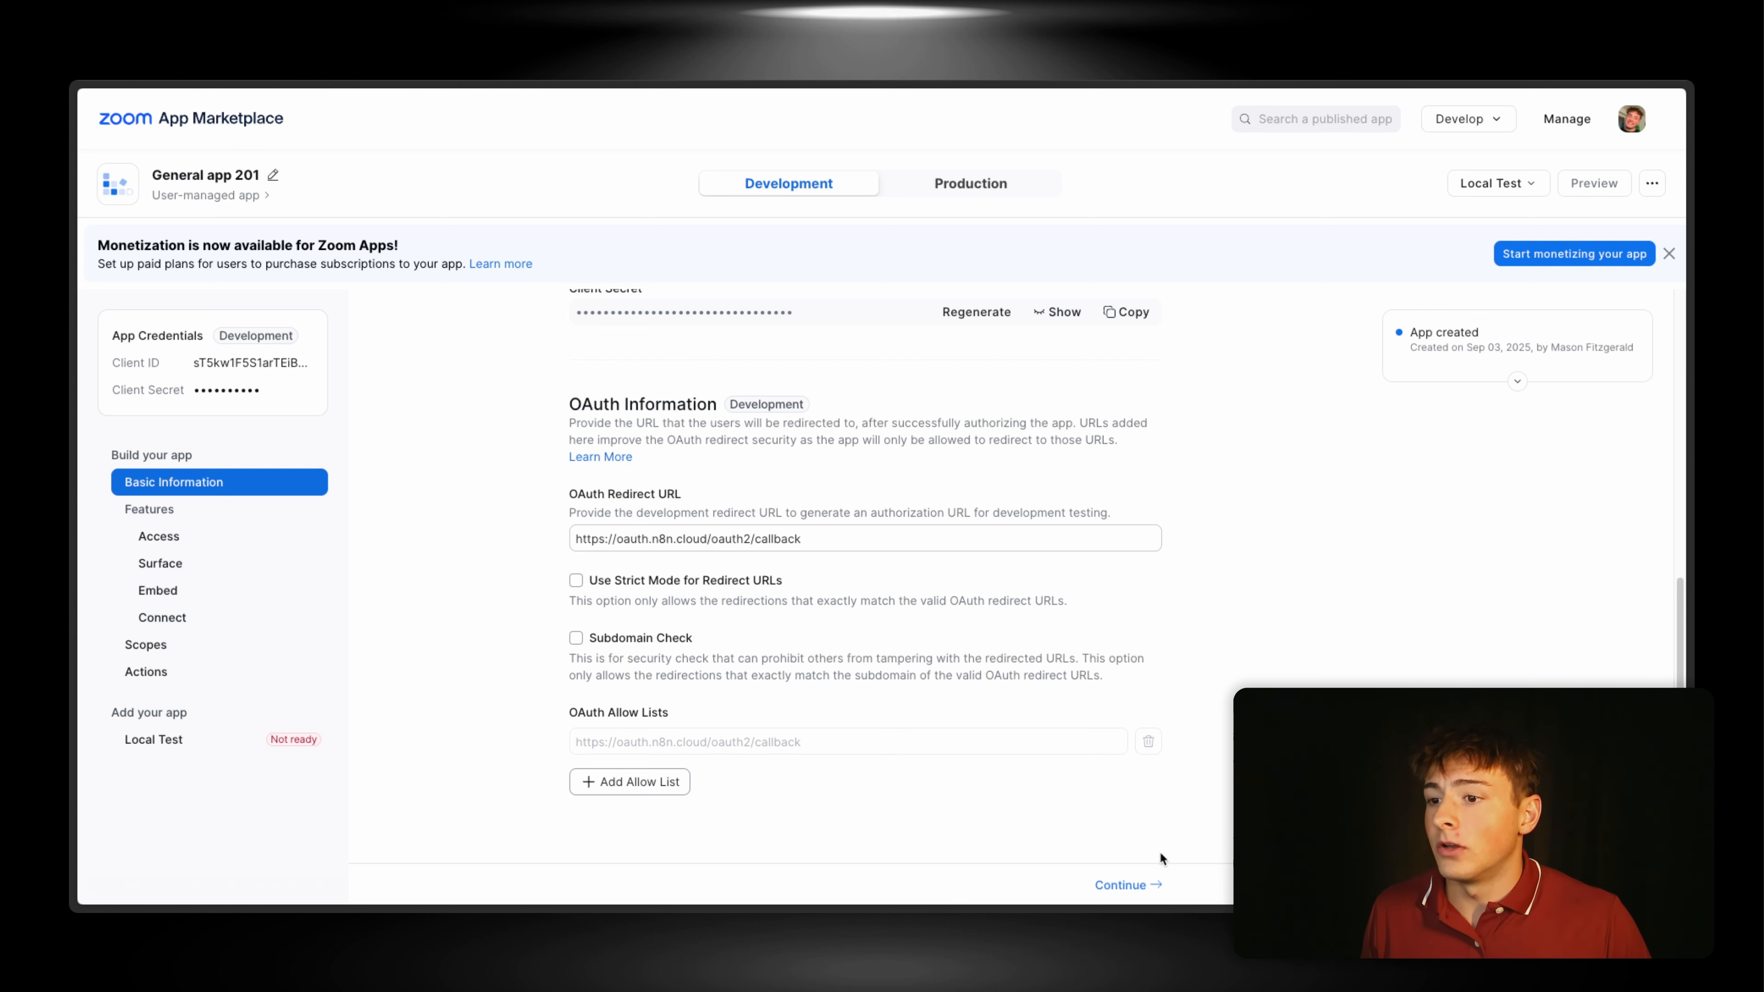
Step: Try adding all scopes of the Meetings product to the app, and delete the archived files scope again
left_click(1134, 892)
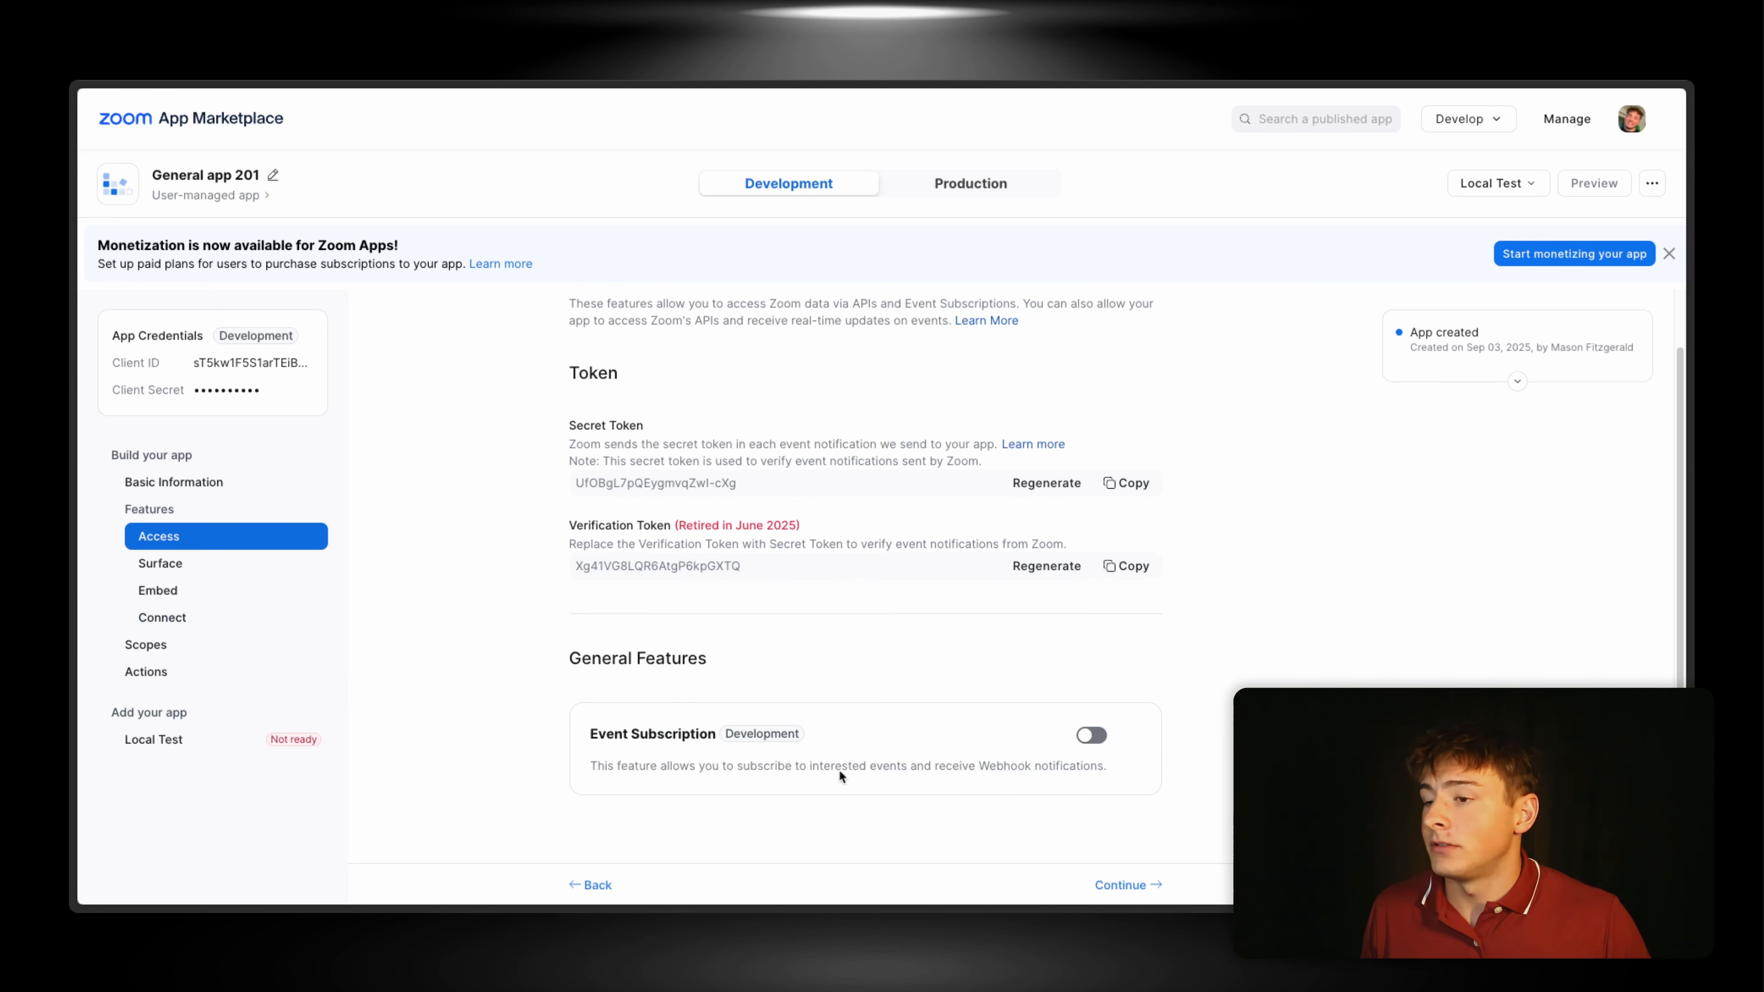
left_click(164, 650)
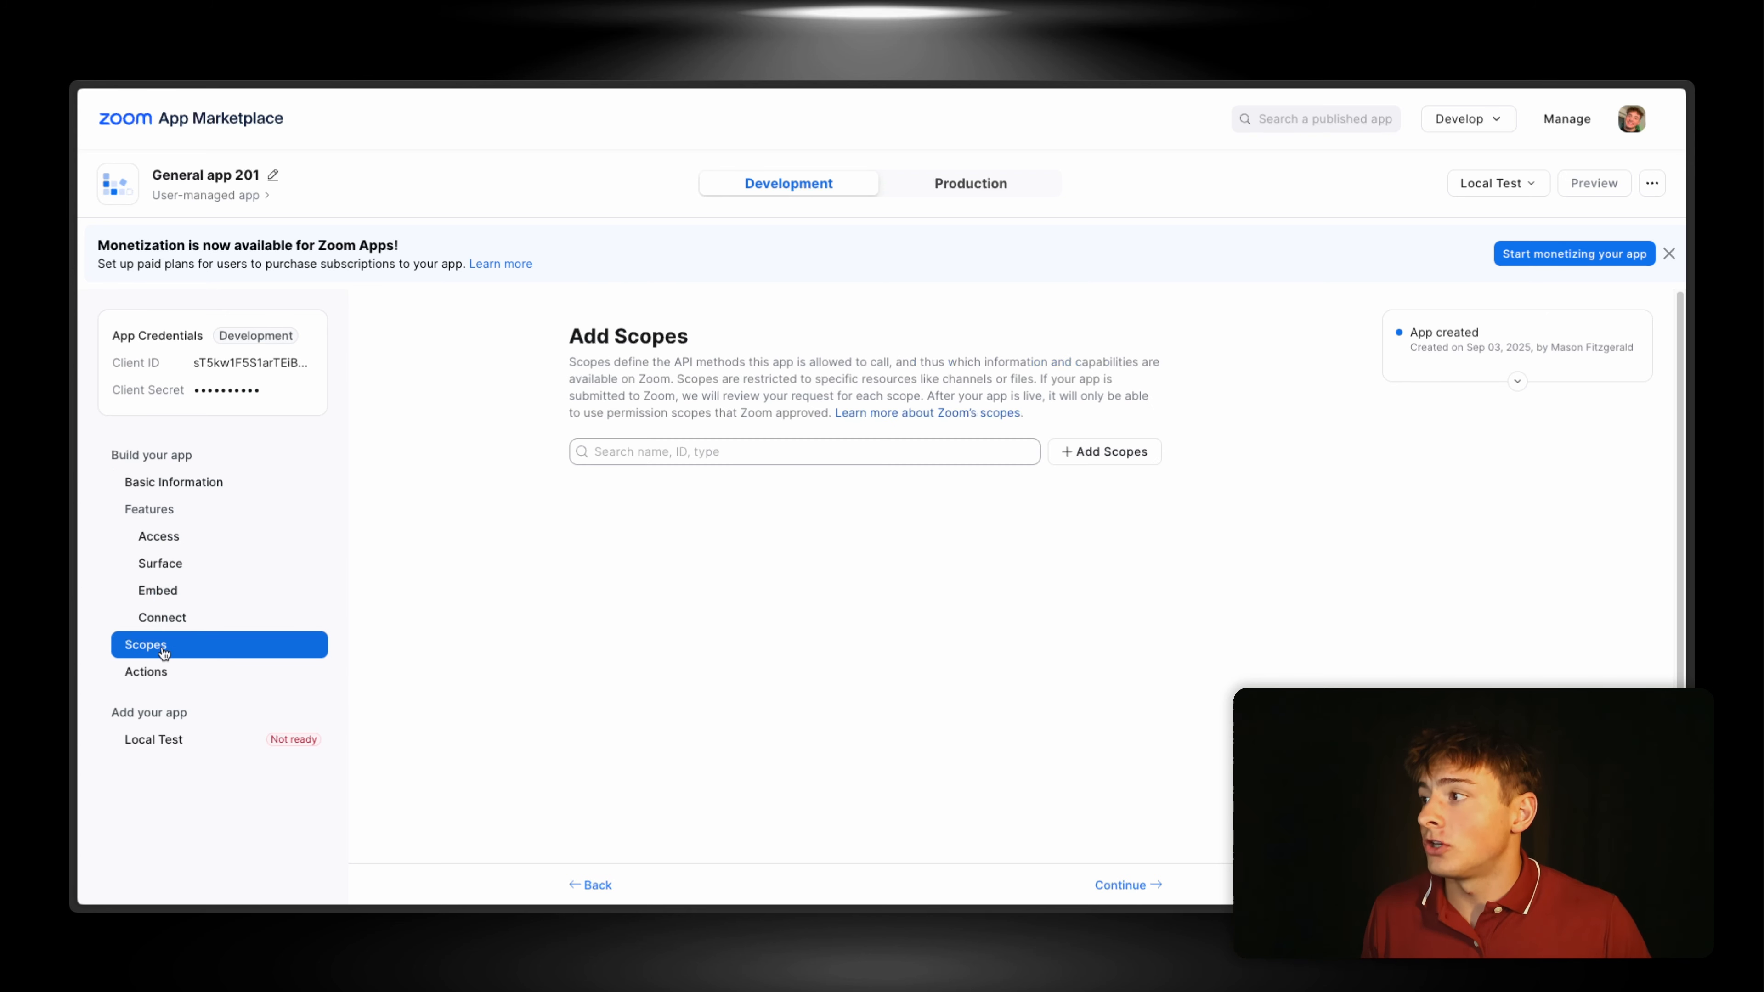
left_click(1112, 458)
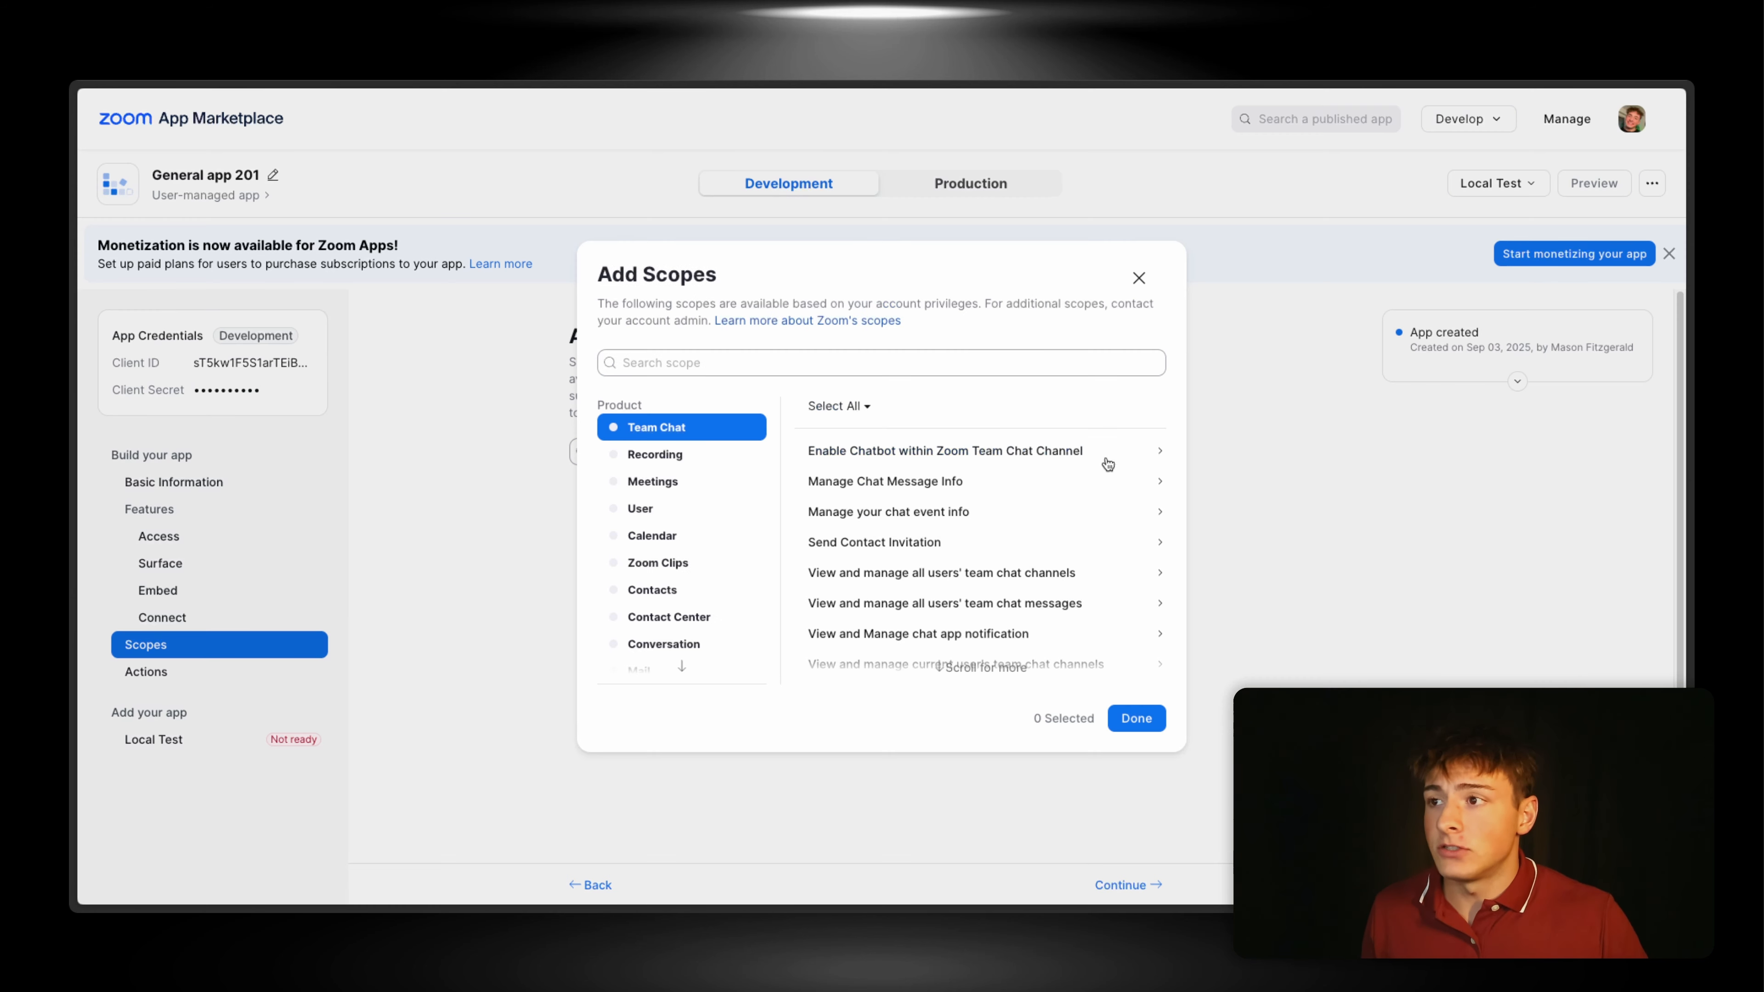
scroll(660, 528, "down", 3)
scroll(670, 473, "up", 2)
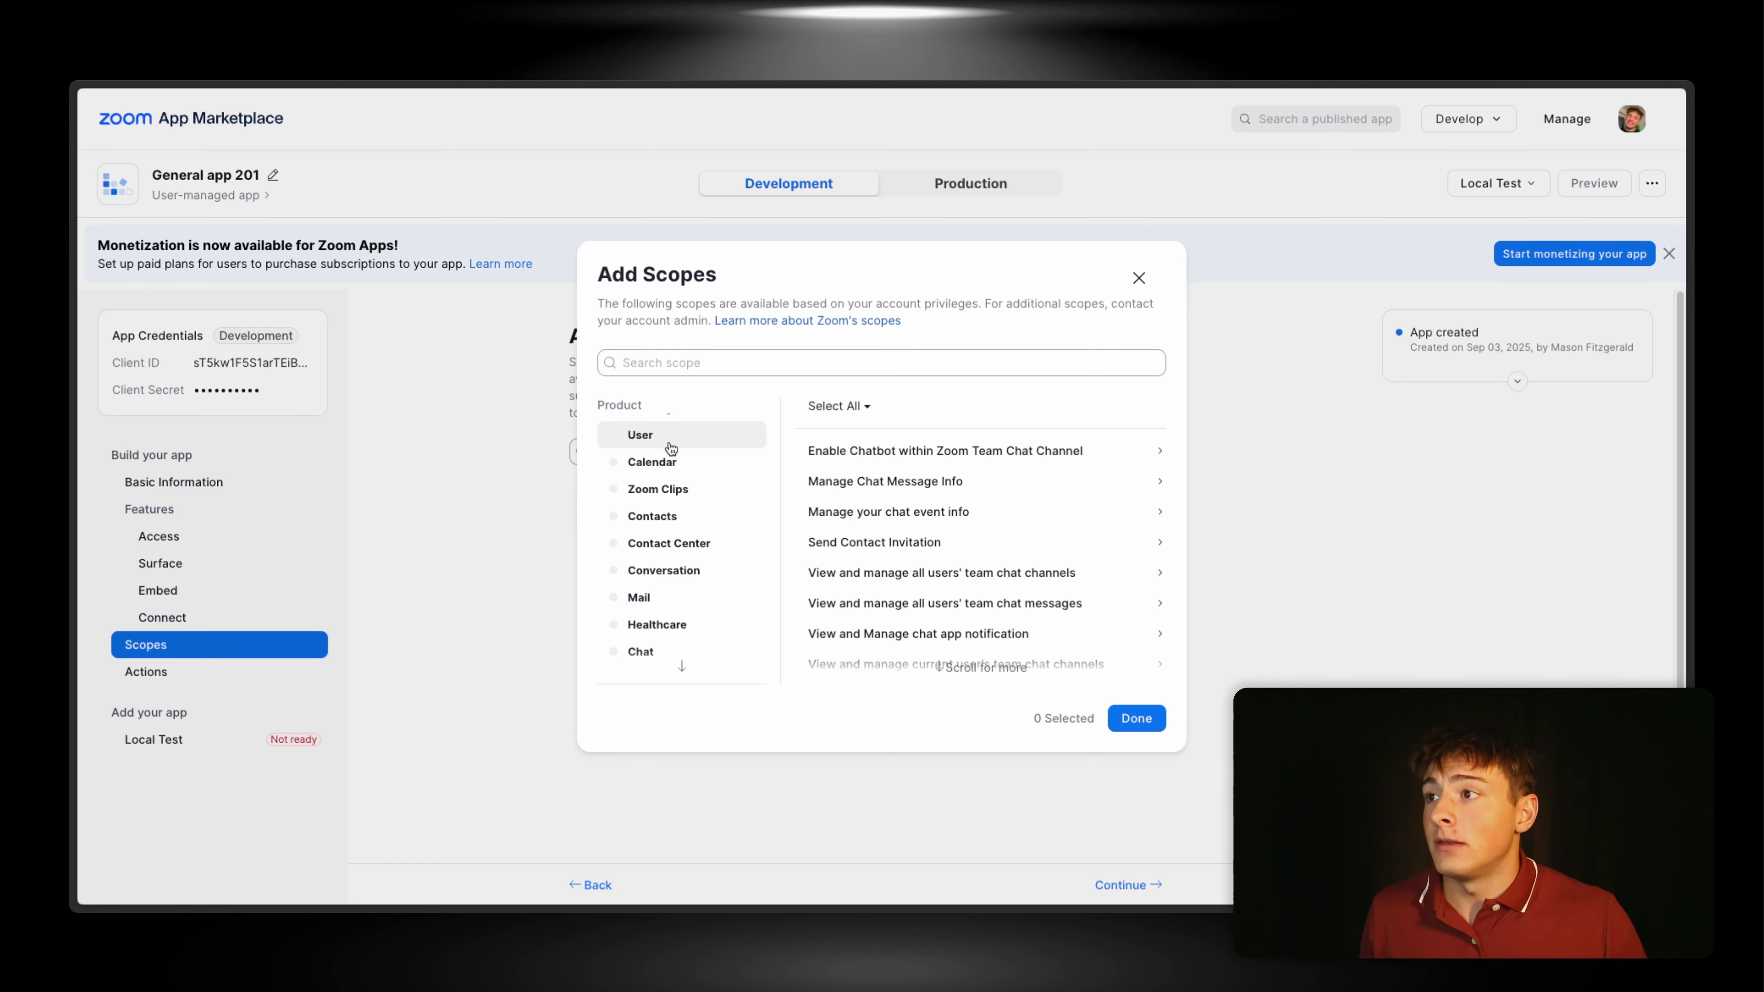
left_click(653, 432)
left_click(841, 405)
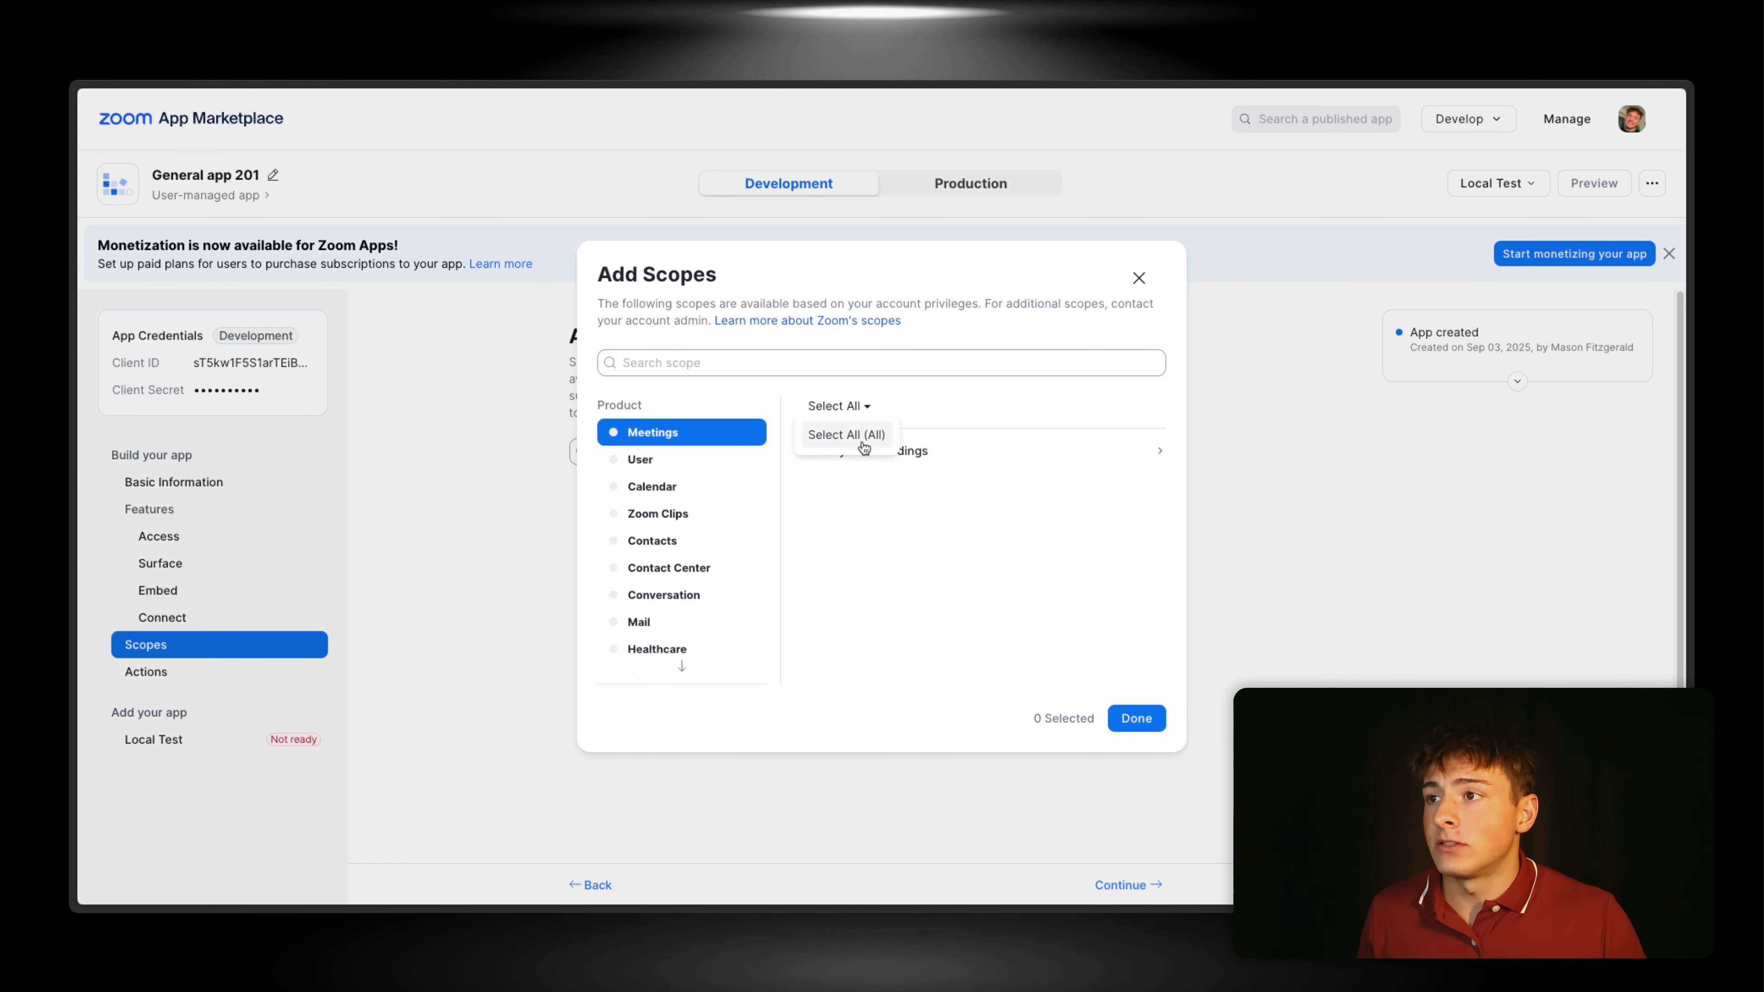
left_click(865, 445)
left_click(1136, 718)
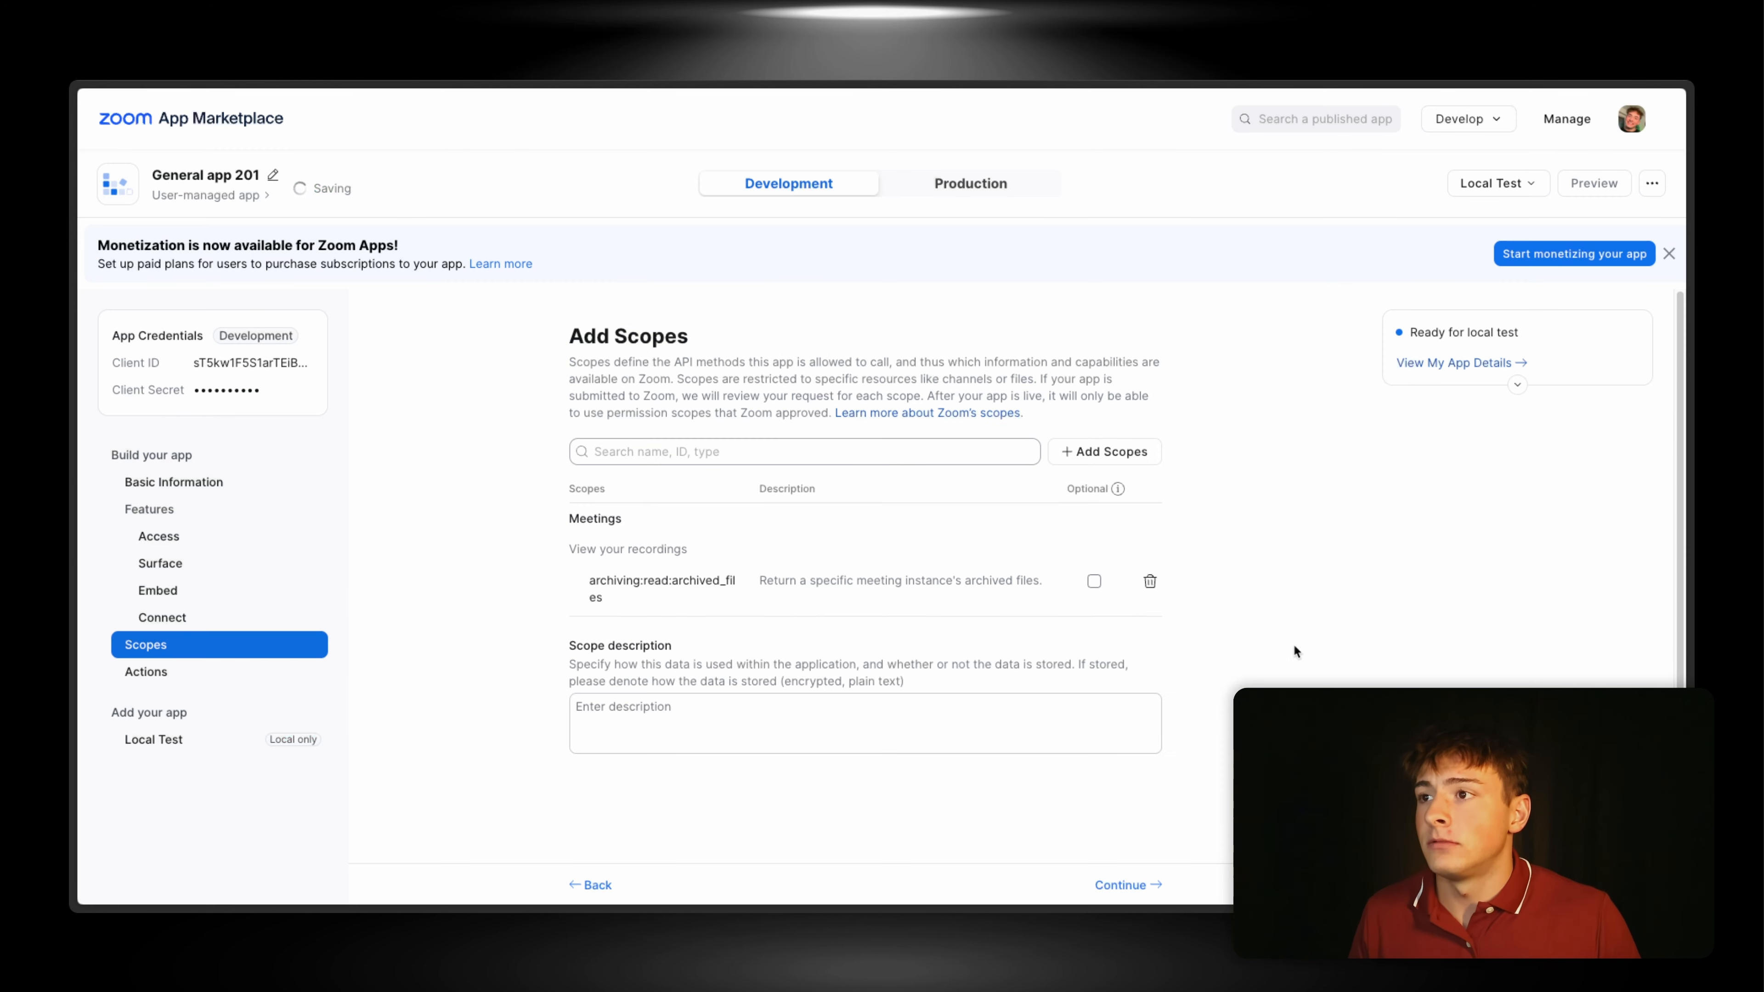
left_click(1151, 582)
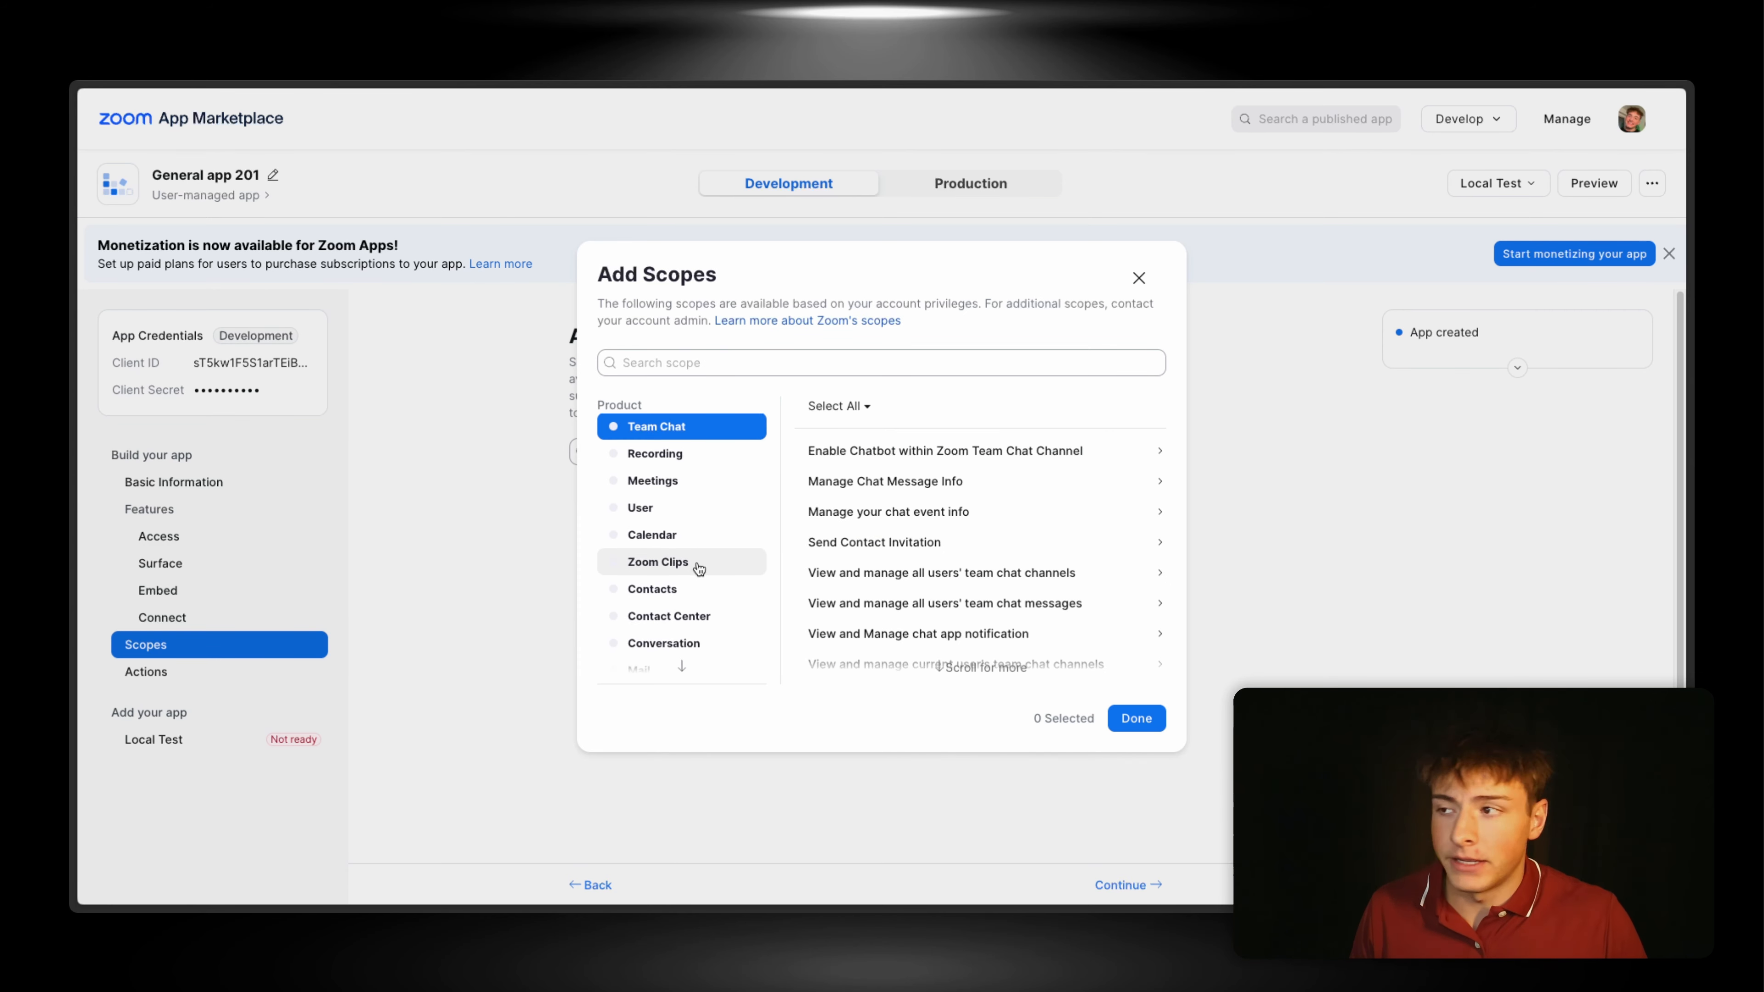
Step: Add all scopes of the Meeting product to the app, review the added list and continue to the Actions page
scroll(699, 565, "down", 2)
scroll(699, 568, "down", 4)
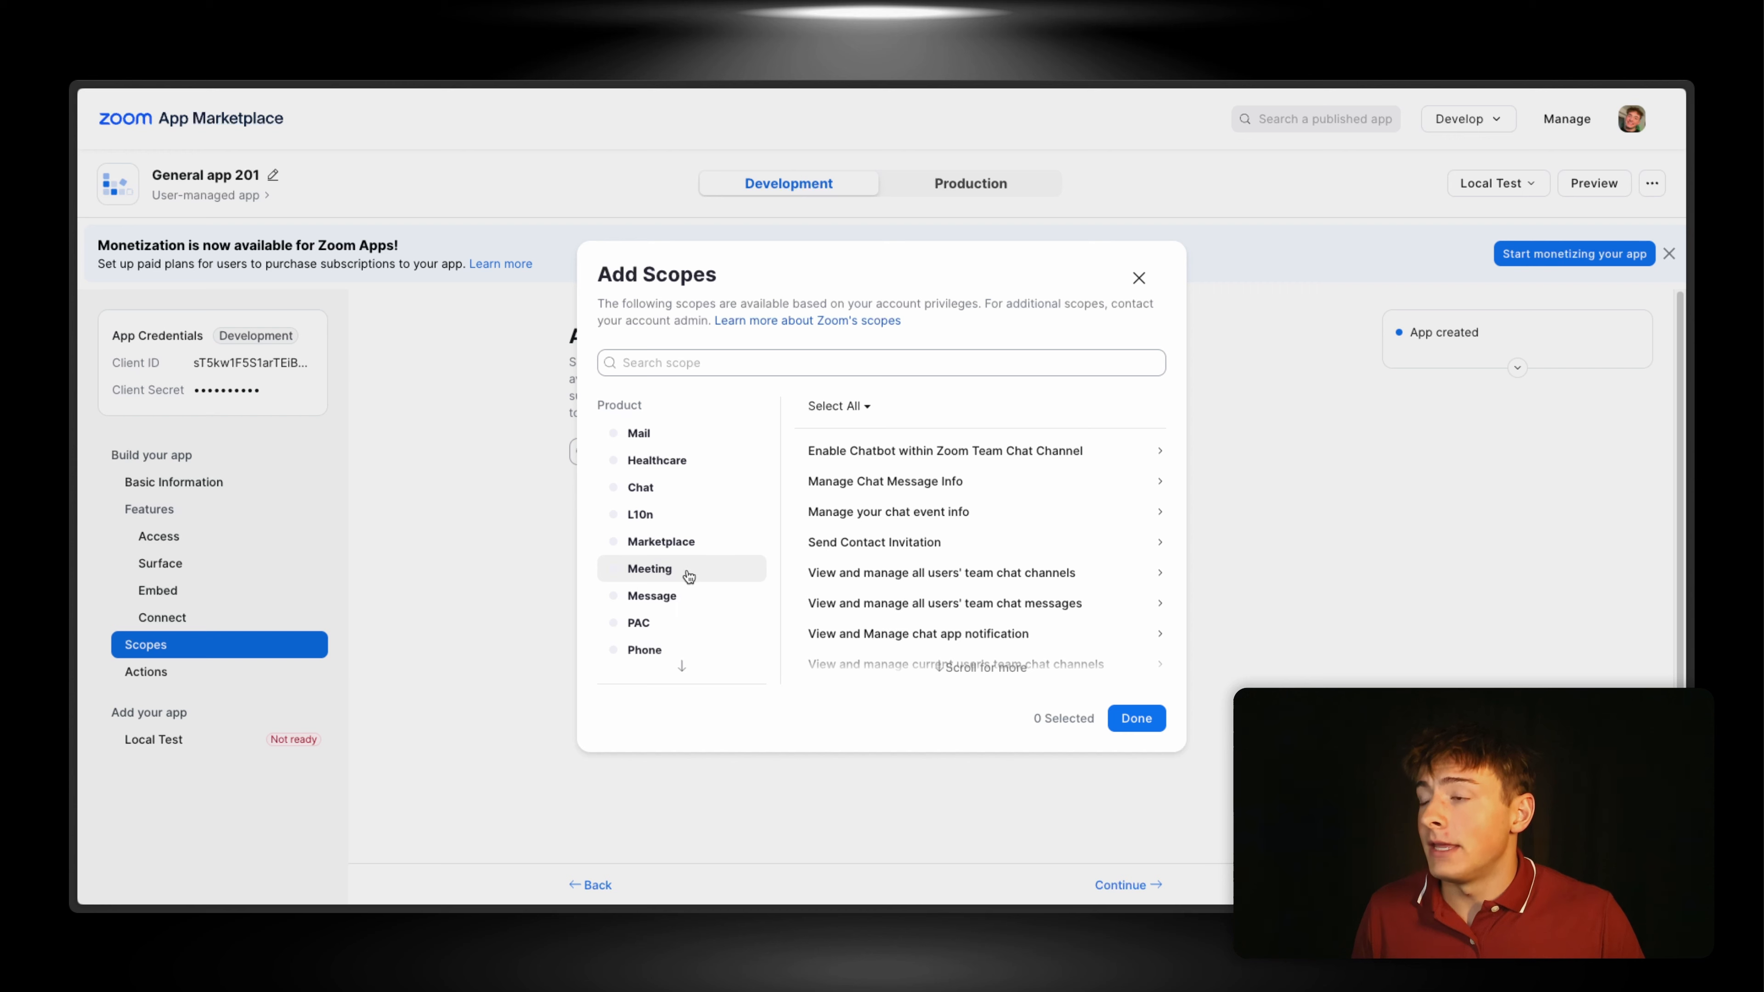
left_click(688, 575)
left_click(841, 406)
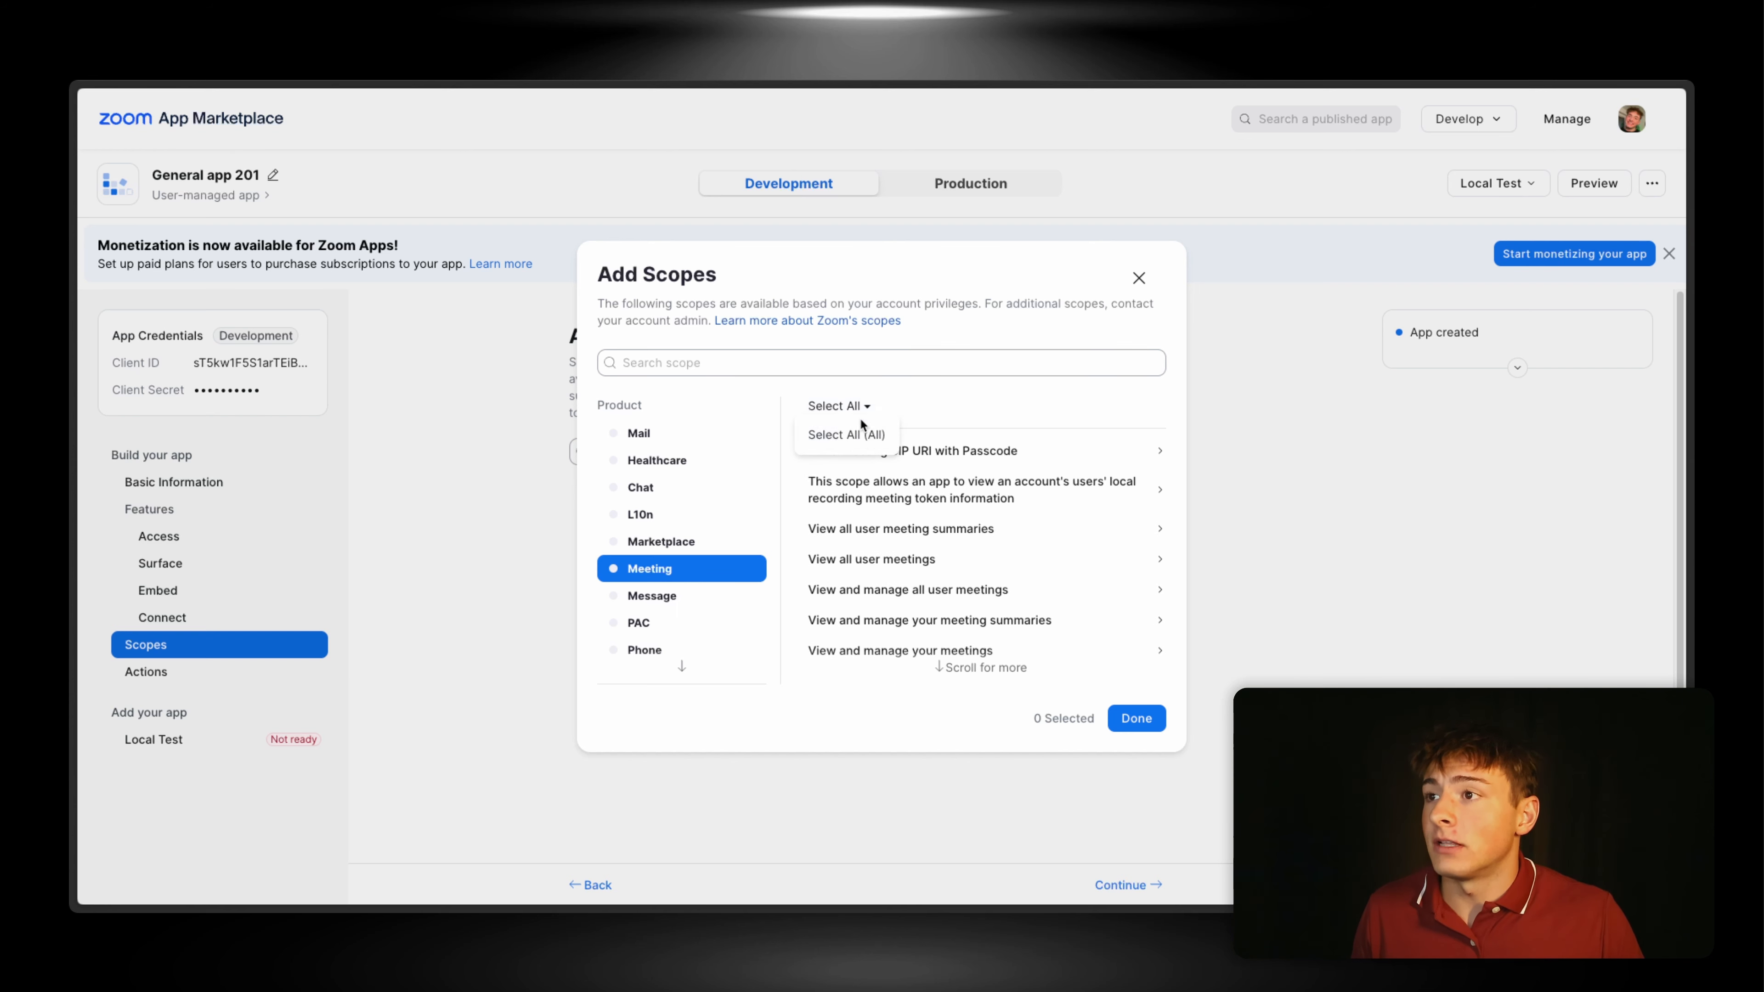
left_click(869, 434)
left_click(1136, 719)
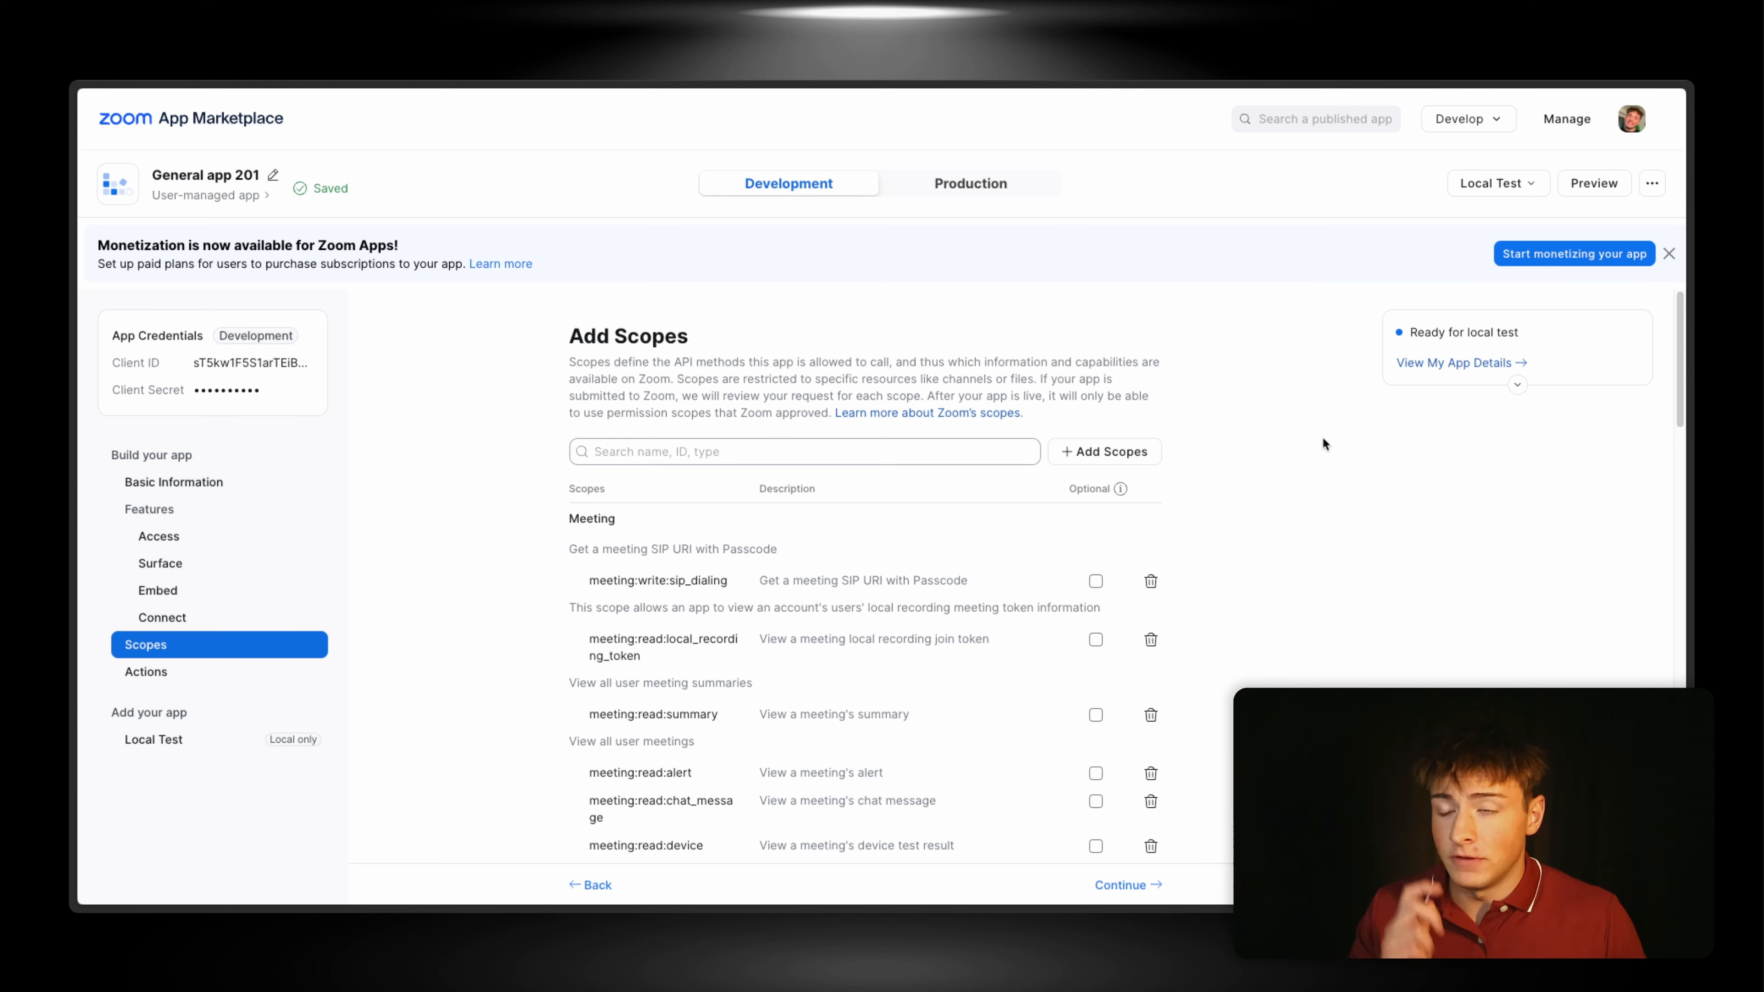
scroll(887, 611, "down", 10)
scroll(995, 625, "down", 10)
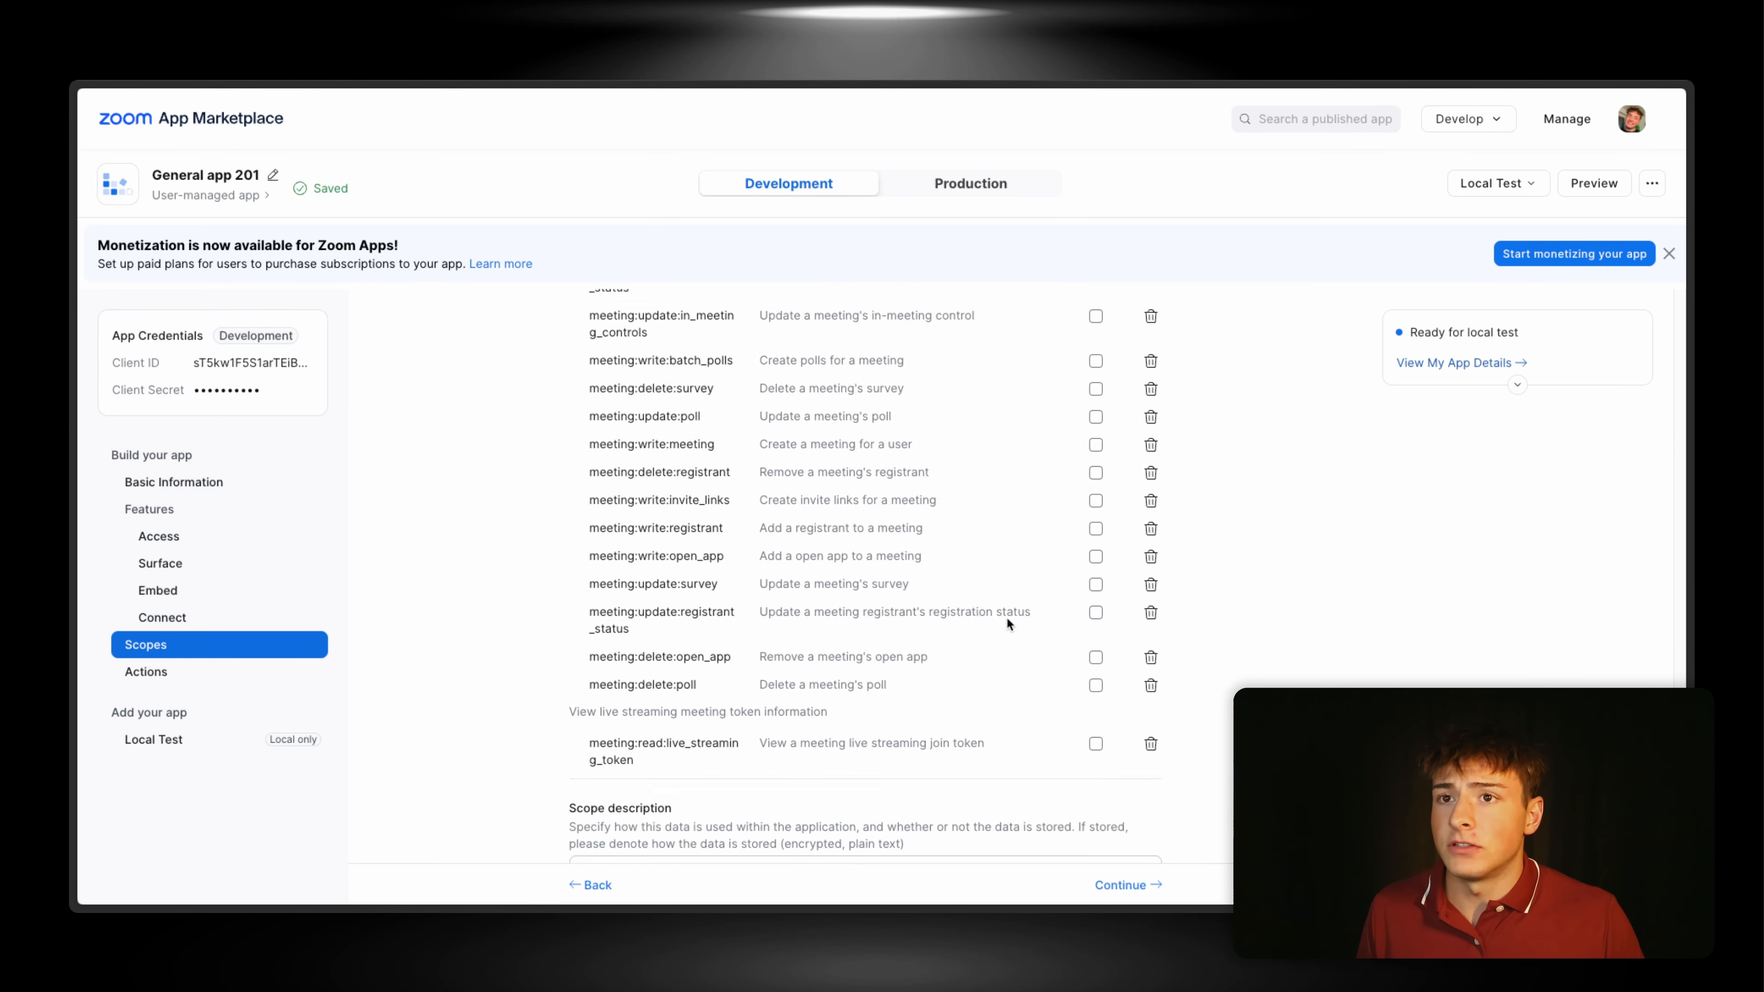
left_click(1125, 887)
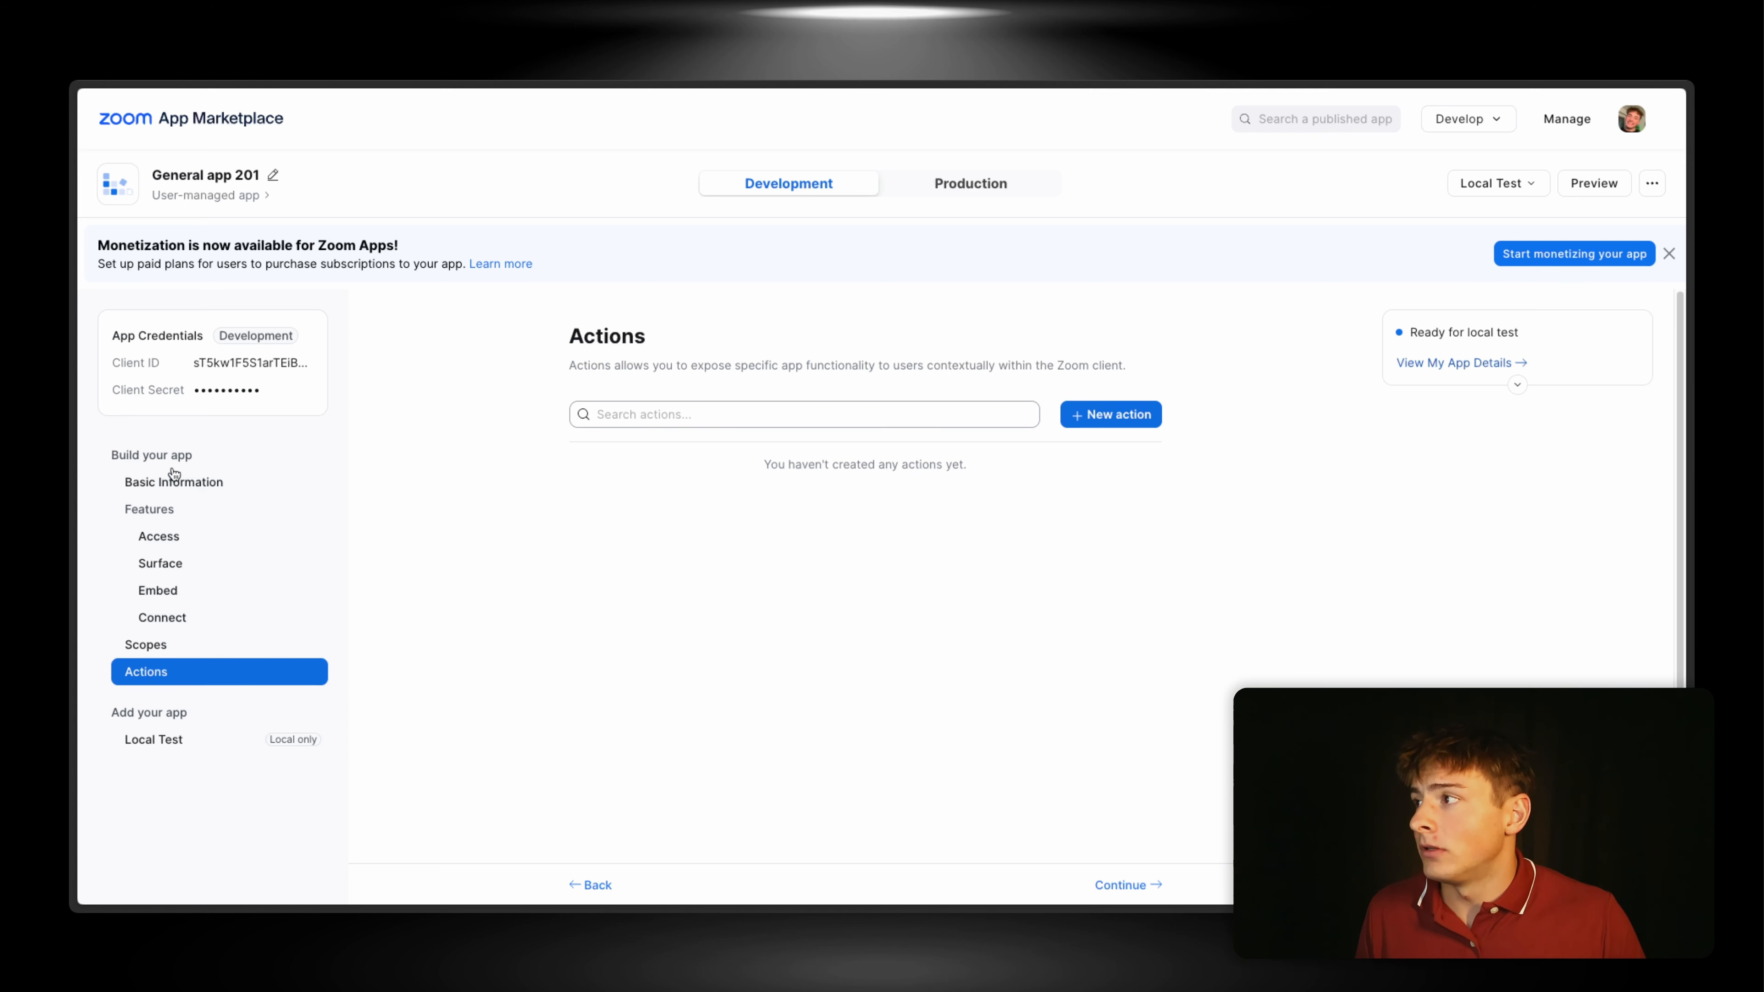
Step: Copy the client ID and client secret from the app's Basic Information into the n8n Zoom credential
left_click(188, 488)
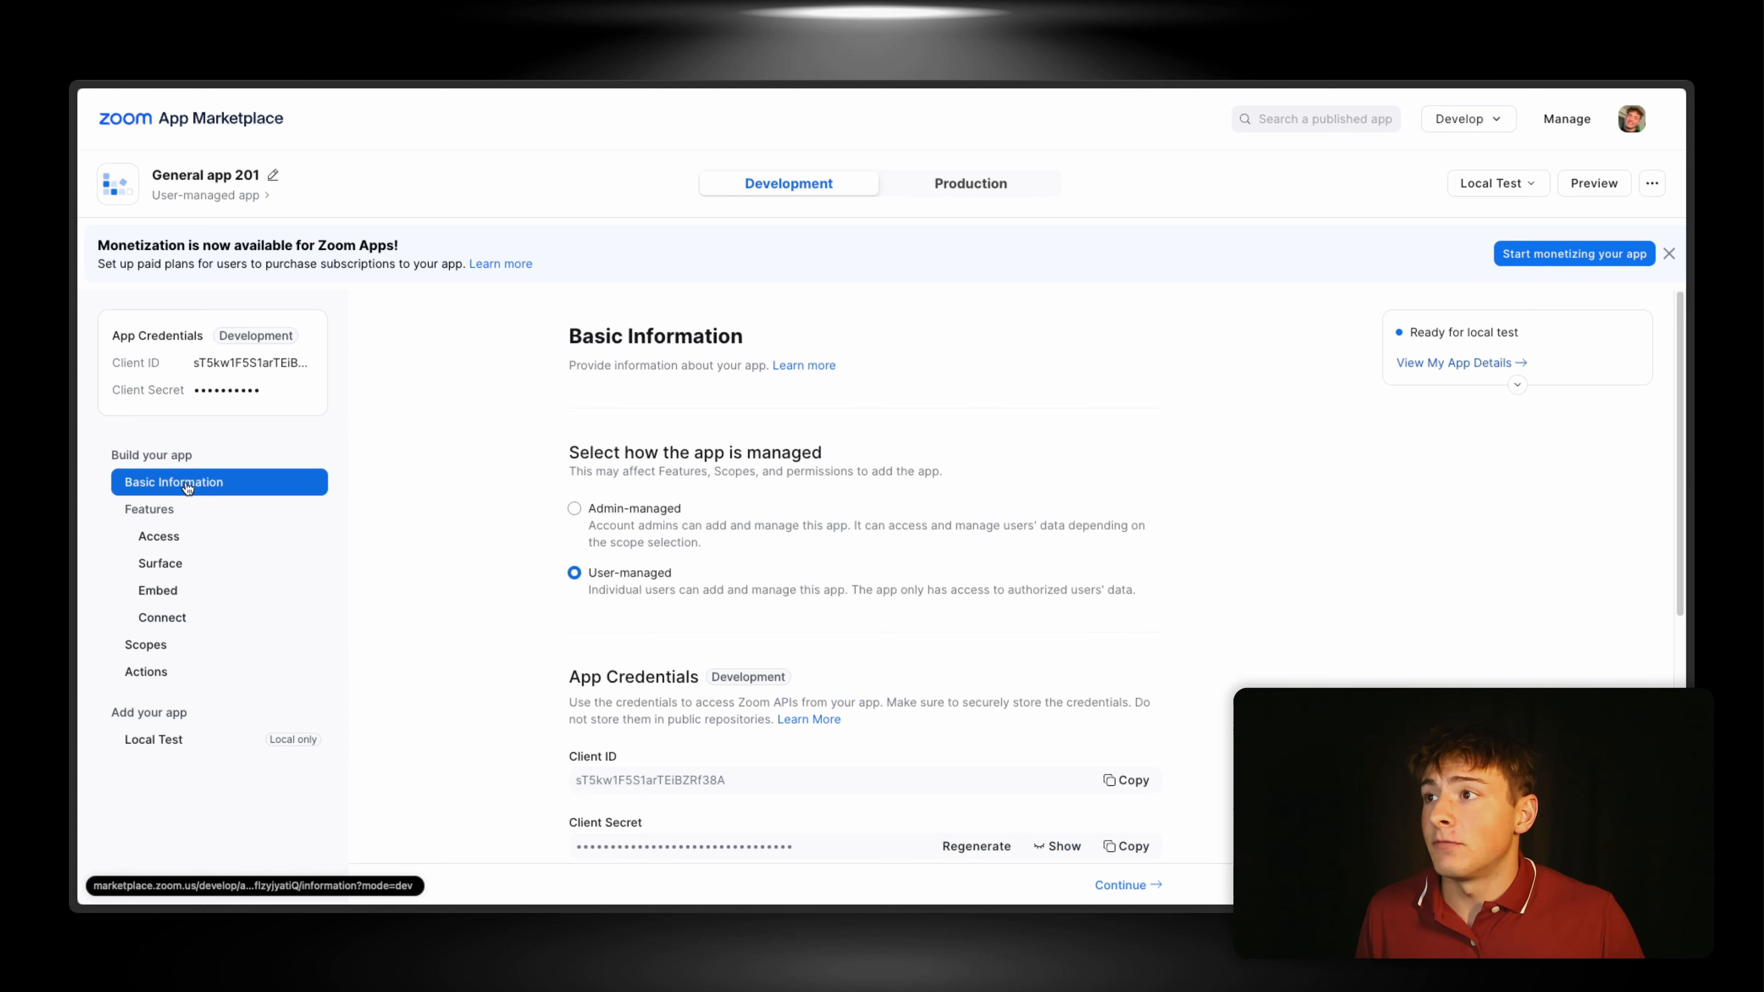
scroll(875, 584, "down", 4)
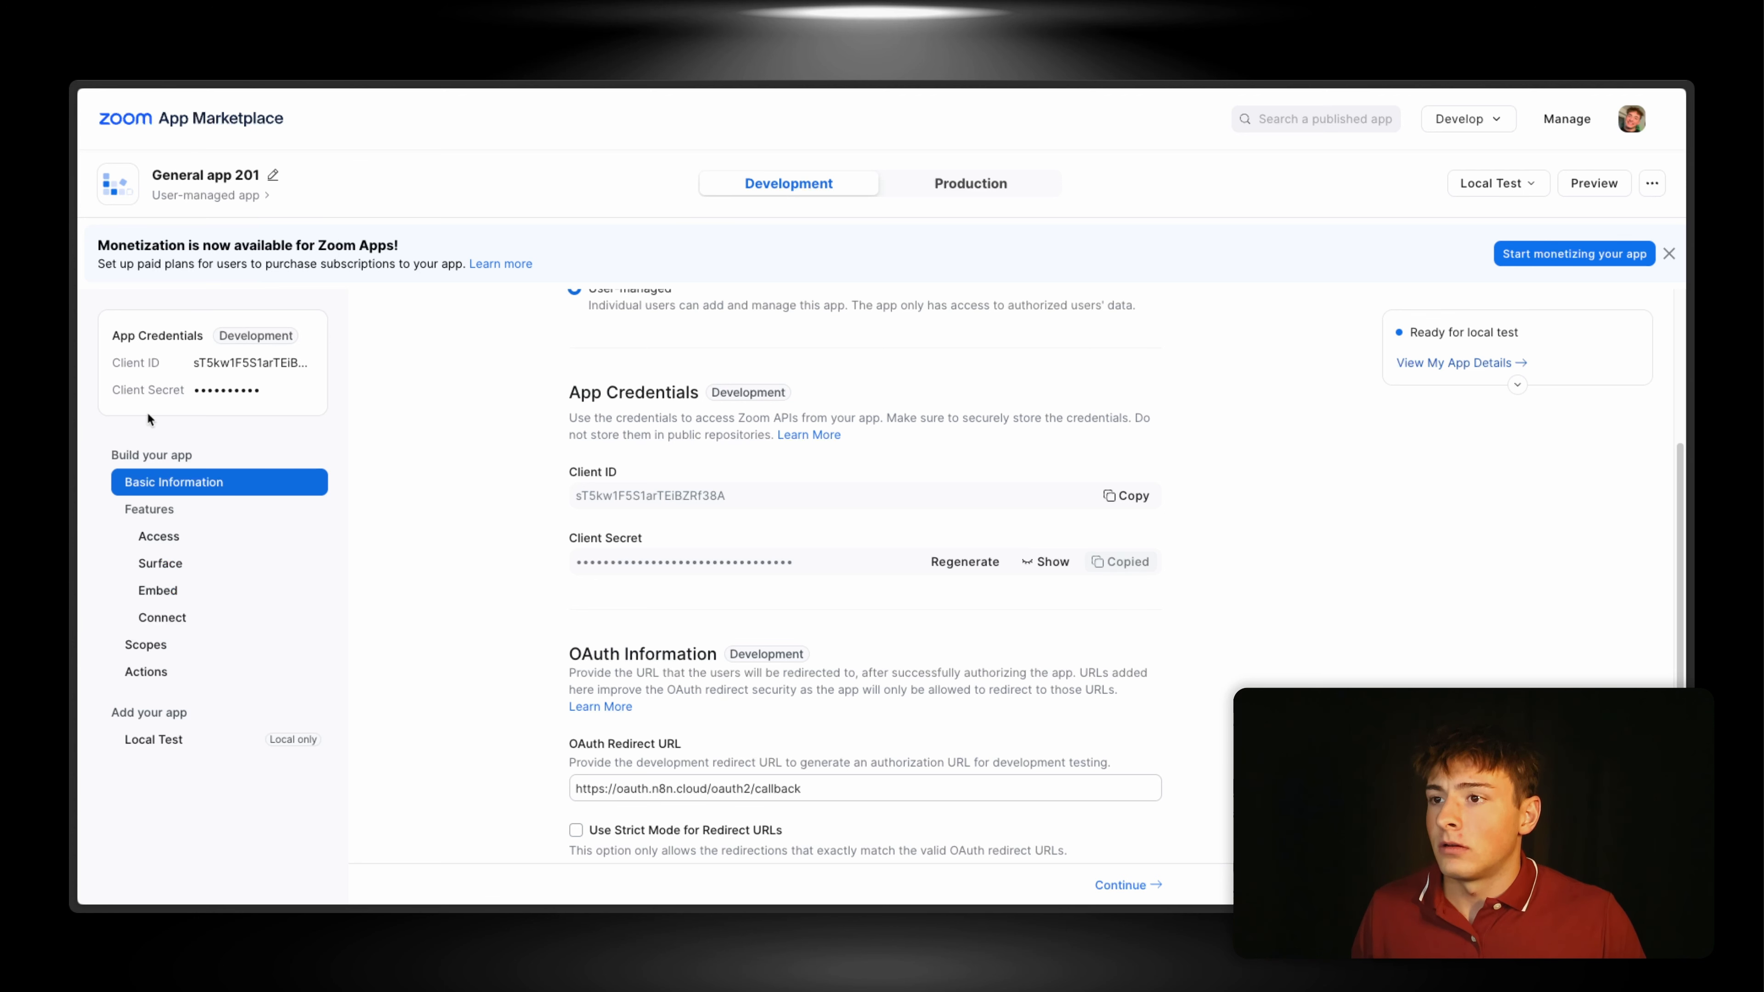
mouse_move(73, 335)
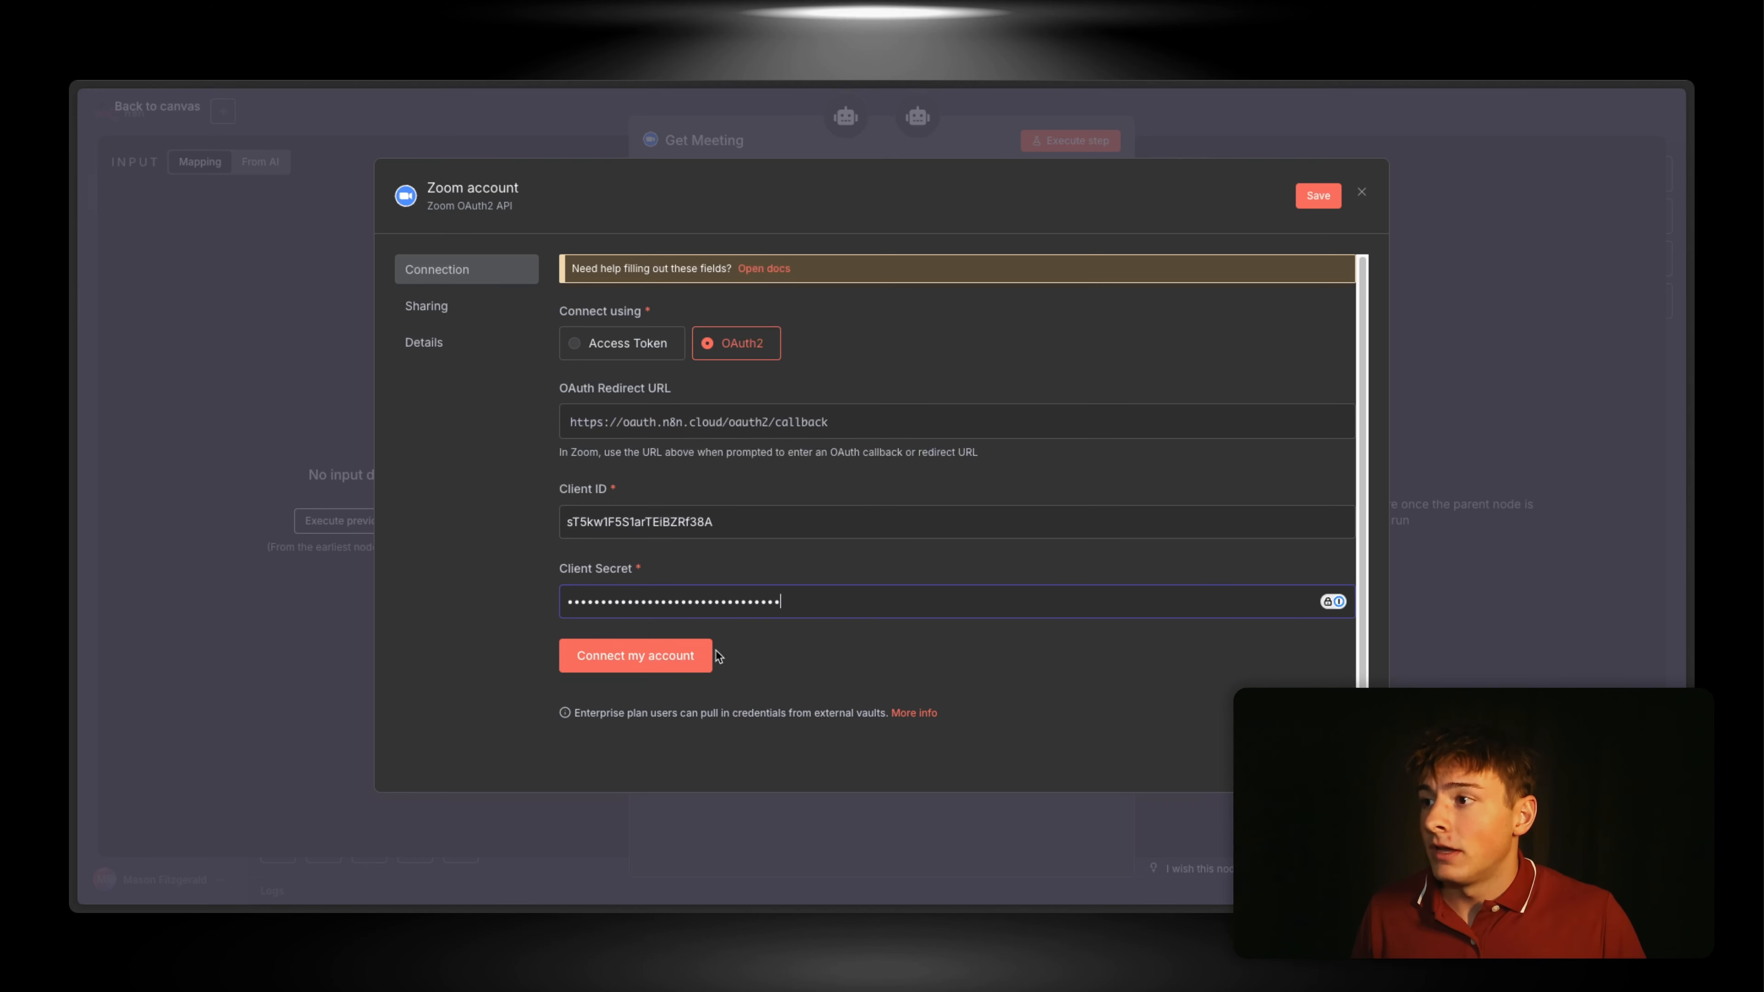
Step: Connect the Zoom account to the n8n credential, reviewing and allowing the requested meeting permissions
left_click(634, 656)
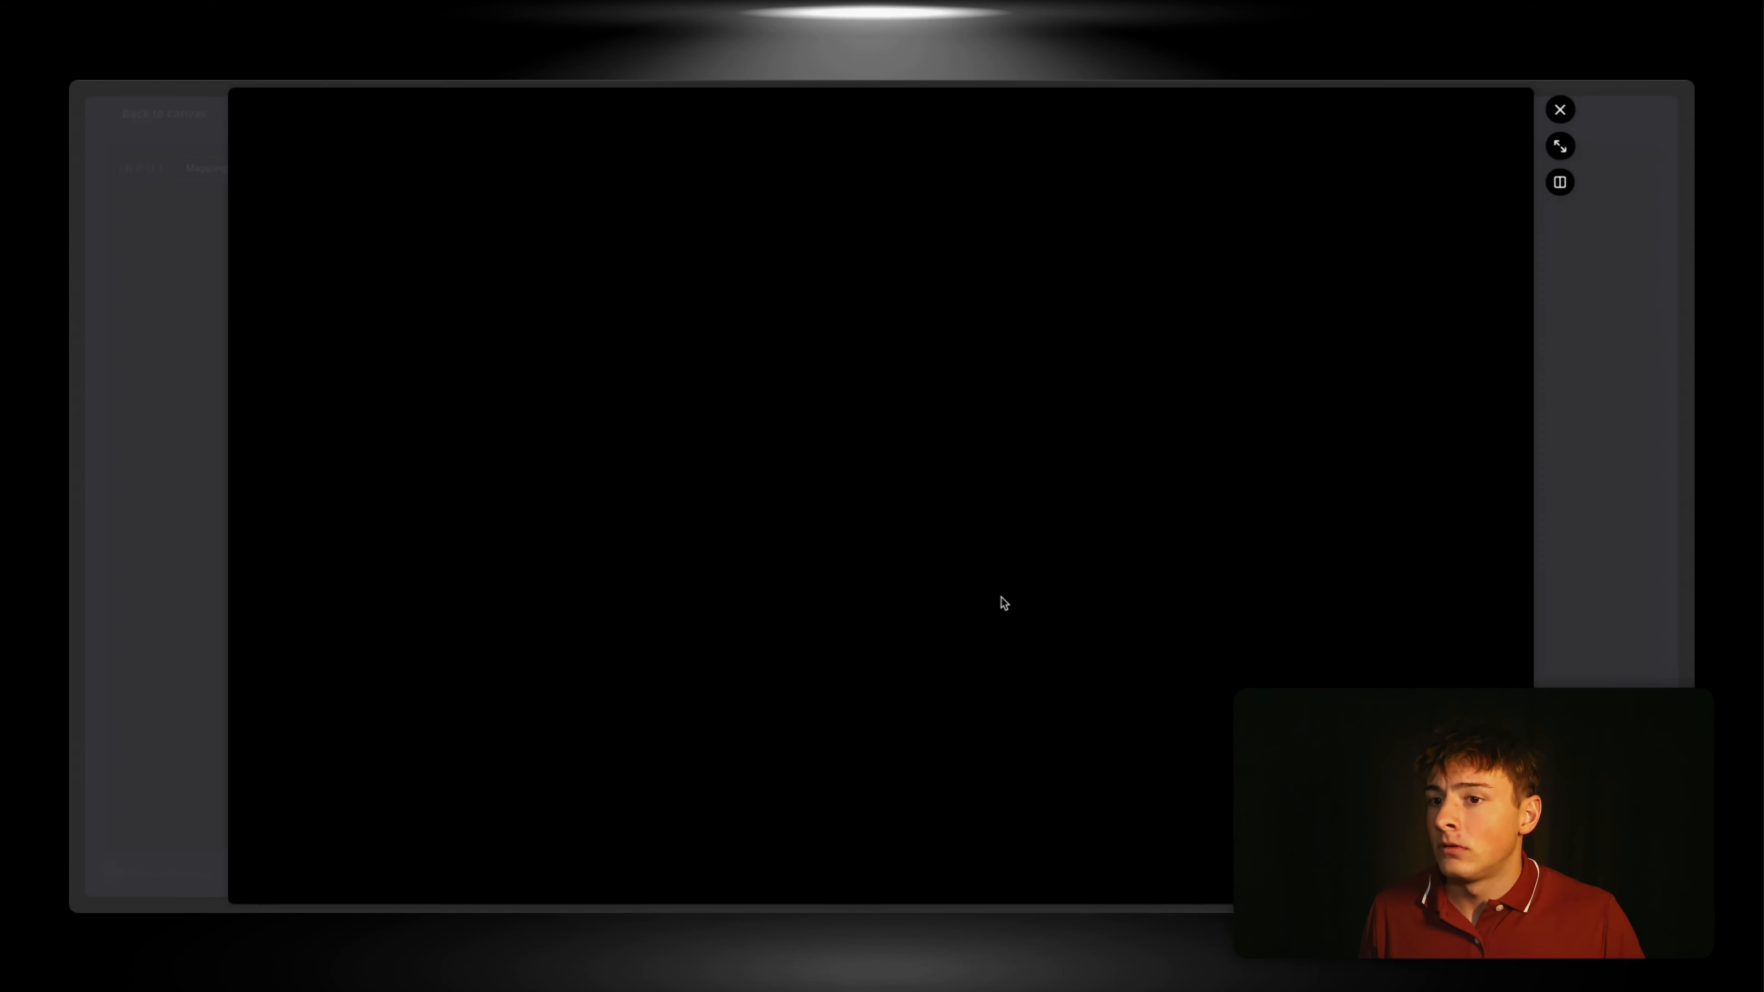
scroll(795, 625, "down", 5)
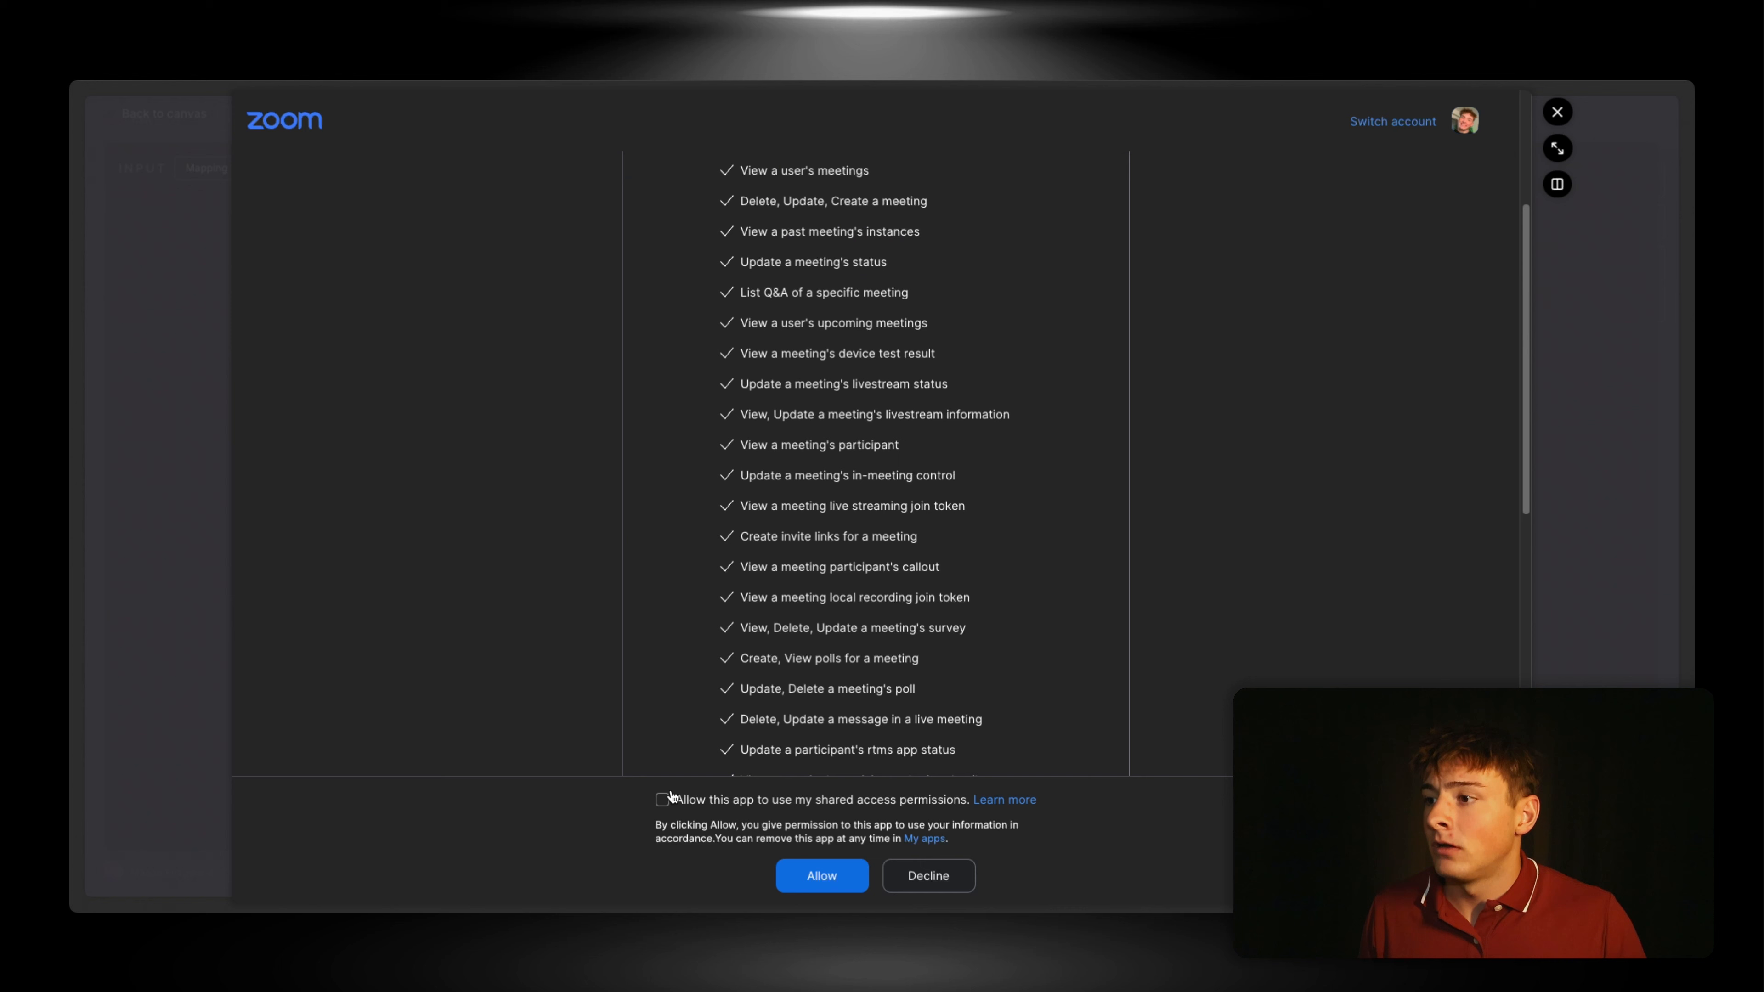
left_click(822, 875)
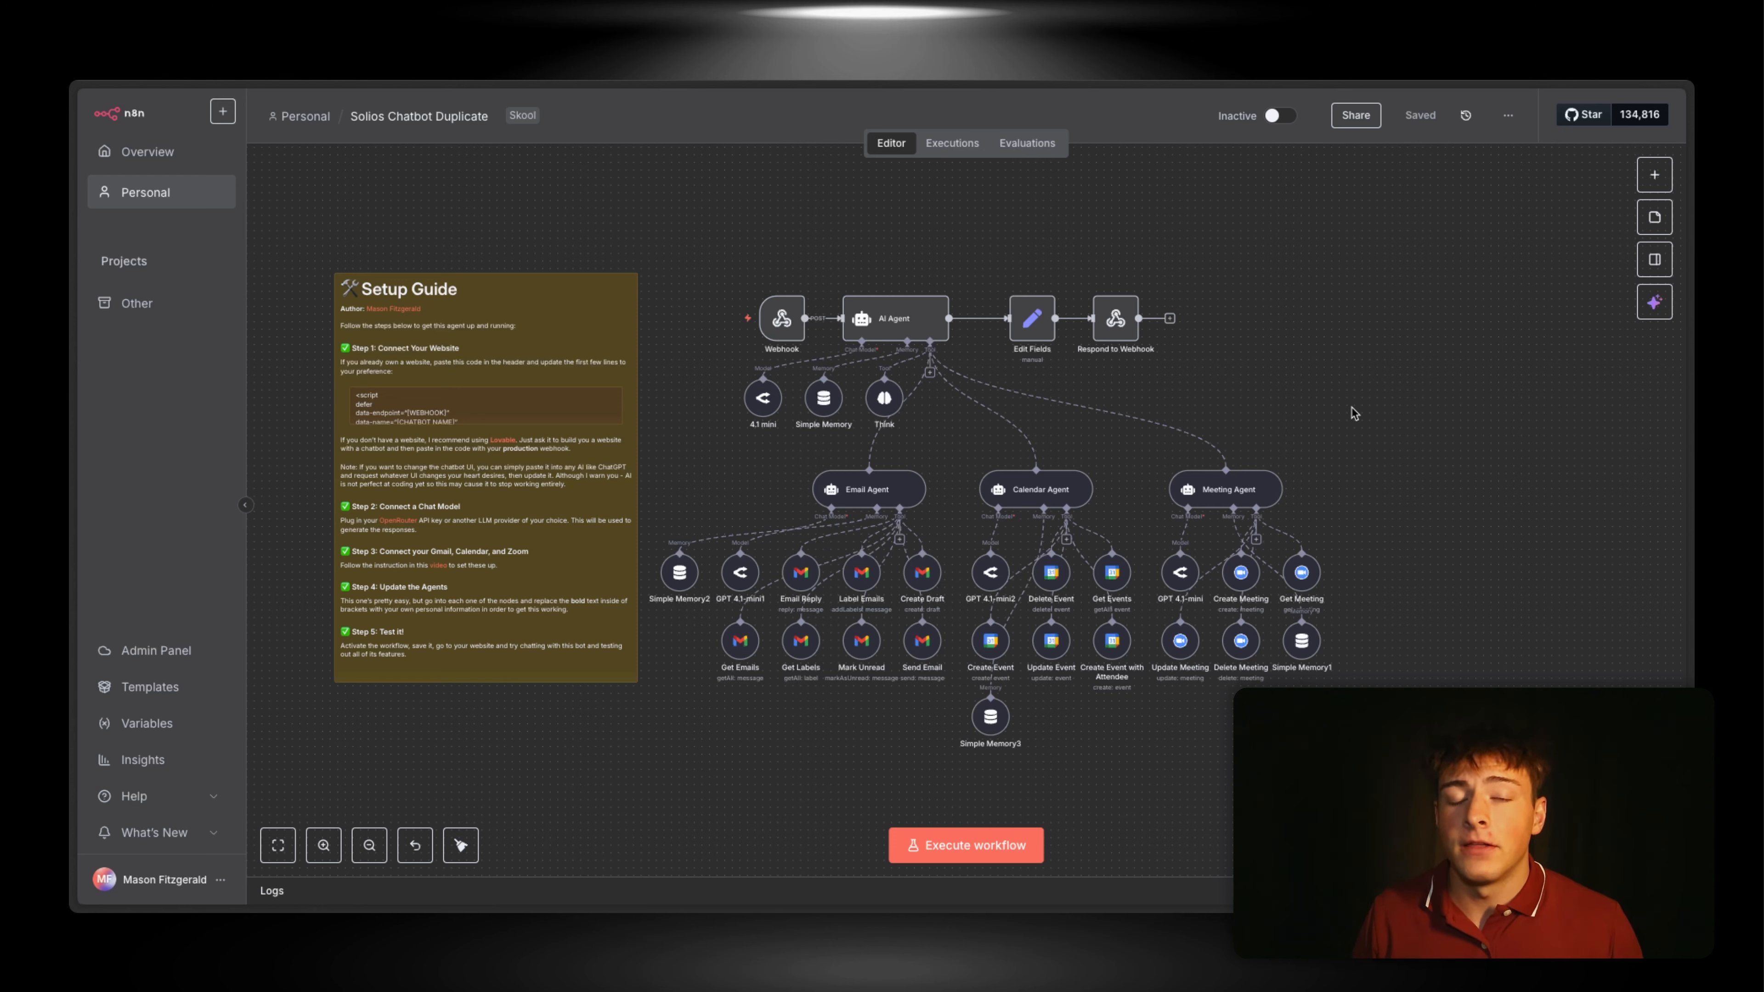
Step: Switch to the AI Masterclass (Free) community on Skool and view the n8n Templates course in its Classroom
mouse_move(74, 500)
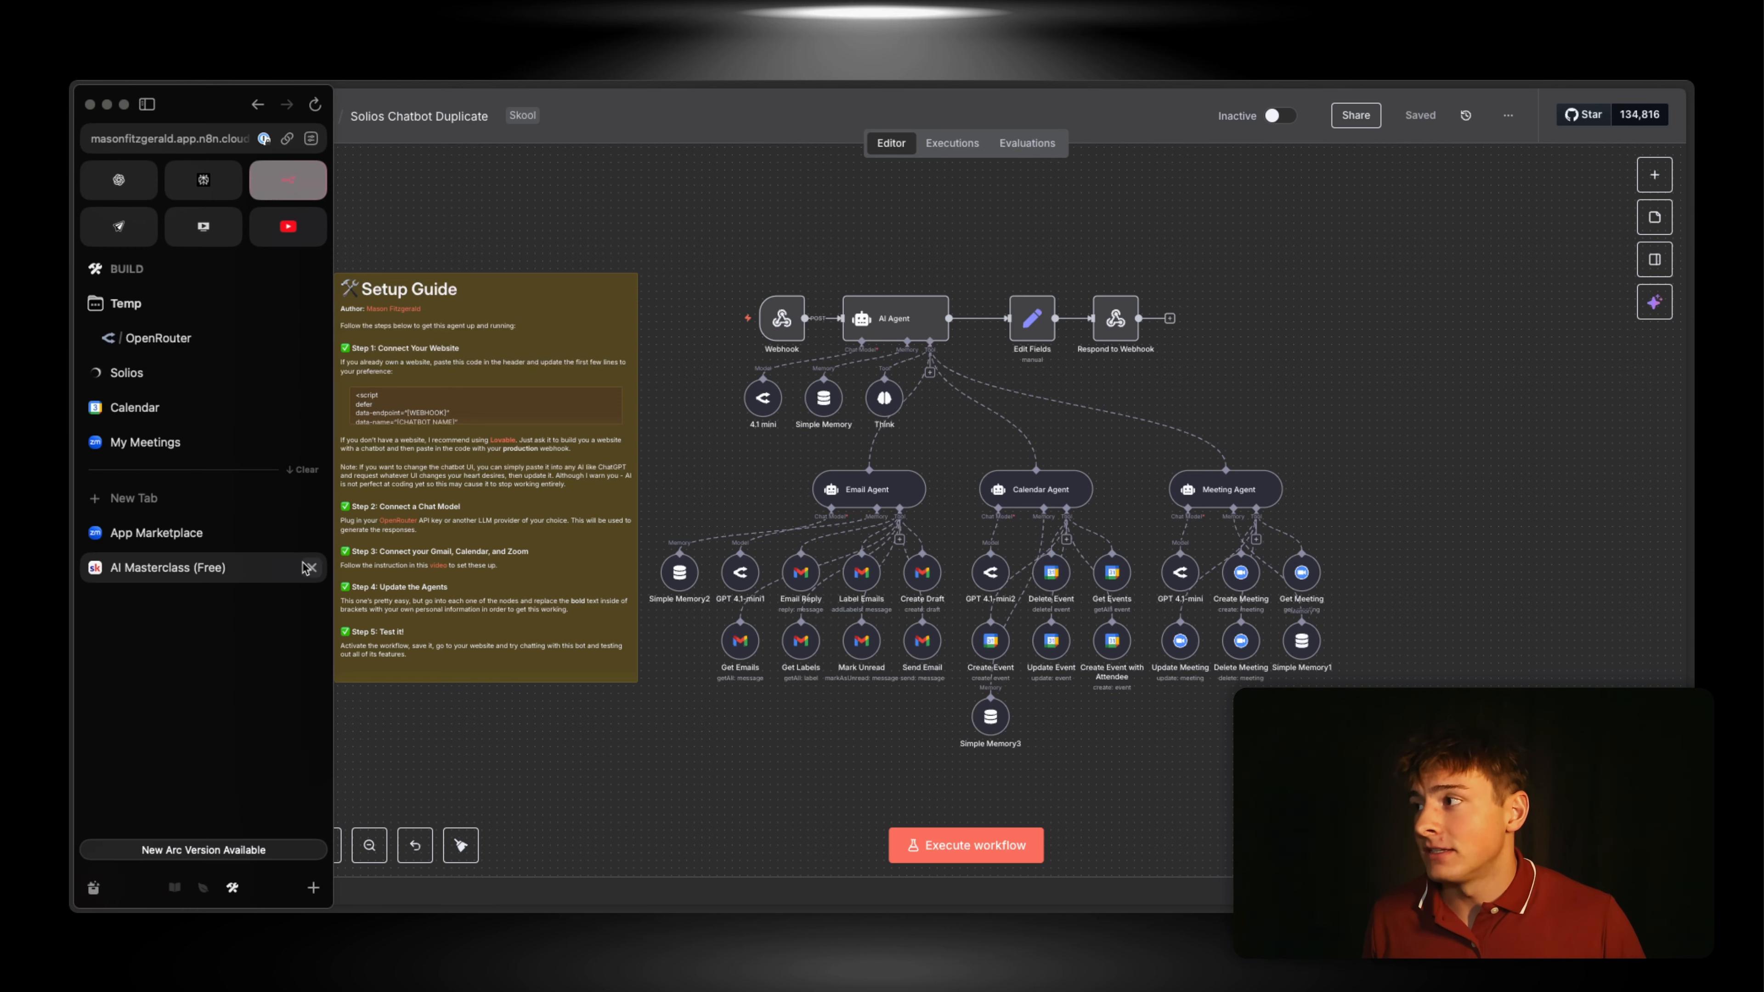
left_click(251, 581)
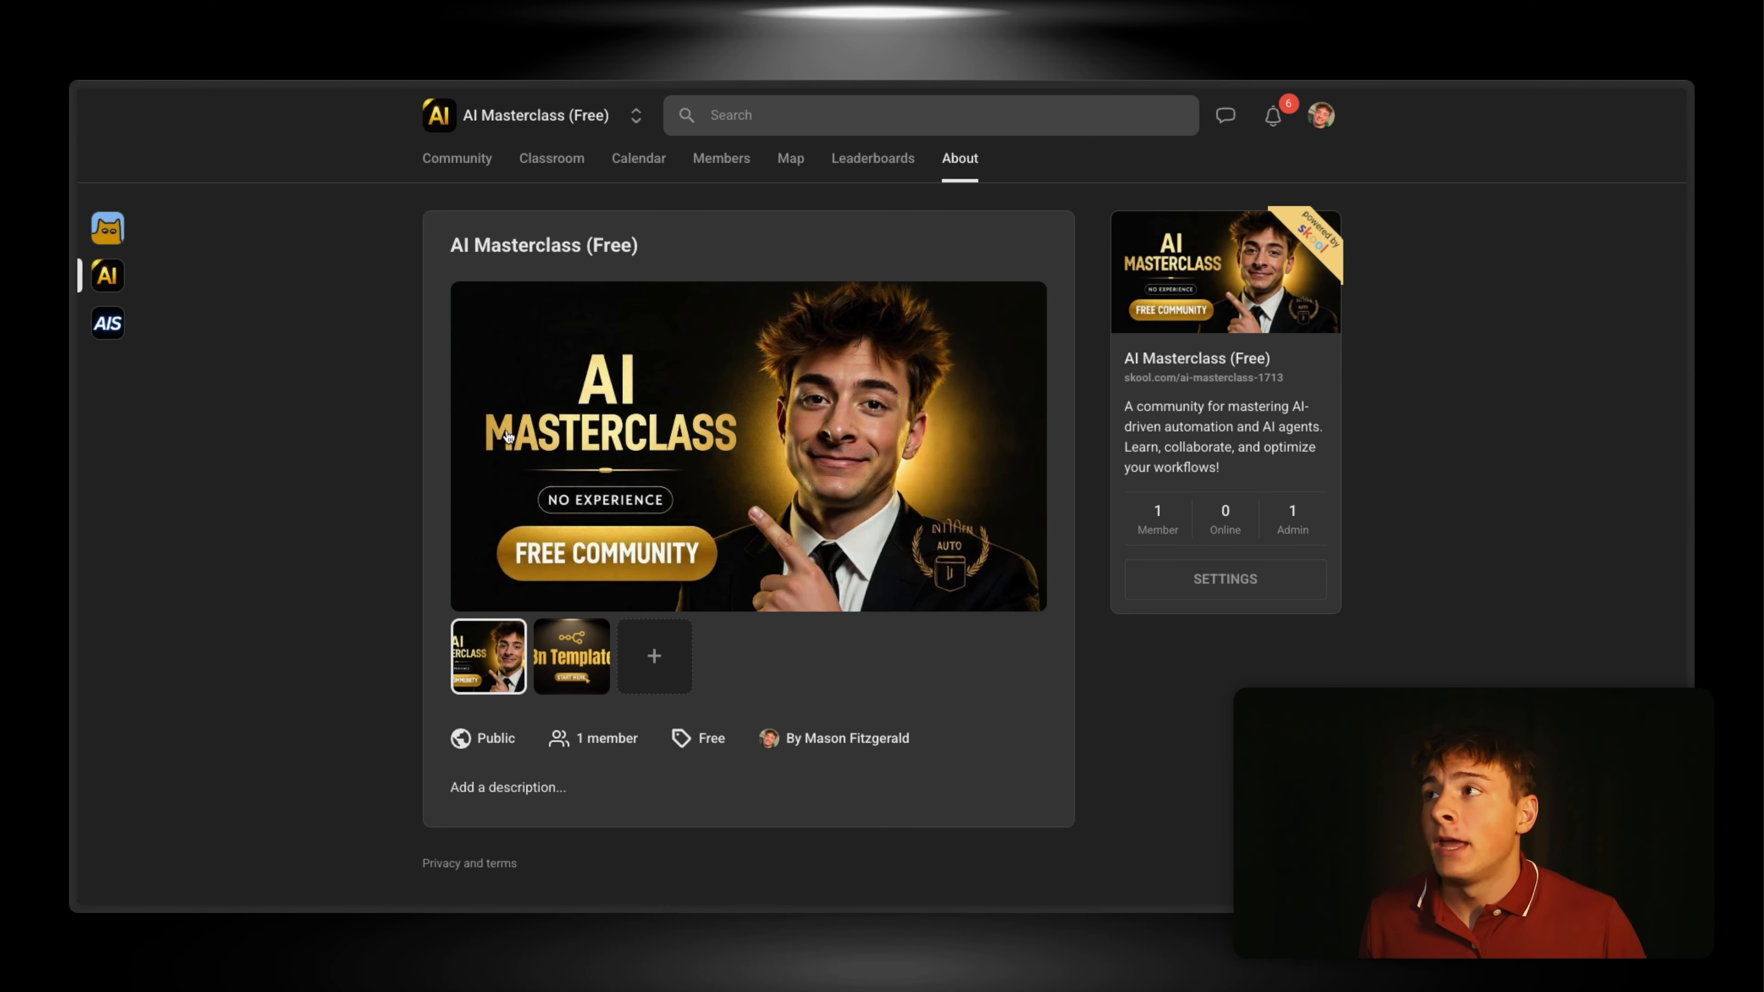
left_click(552, 159)
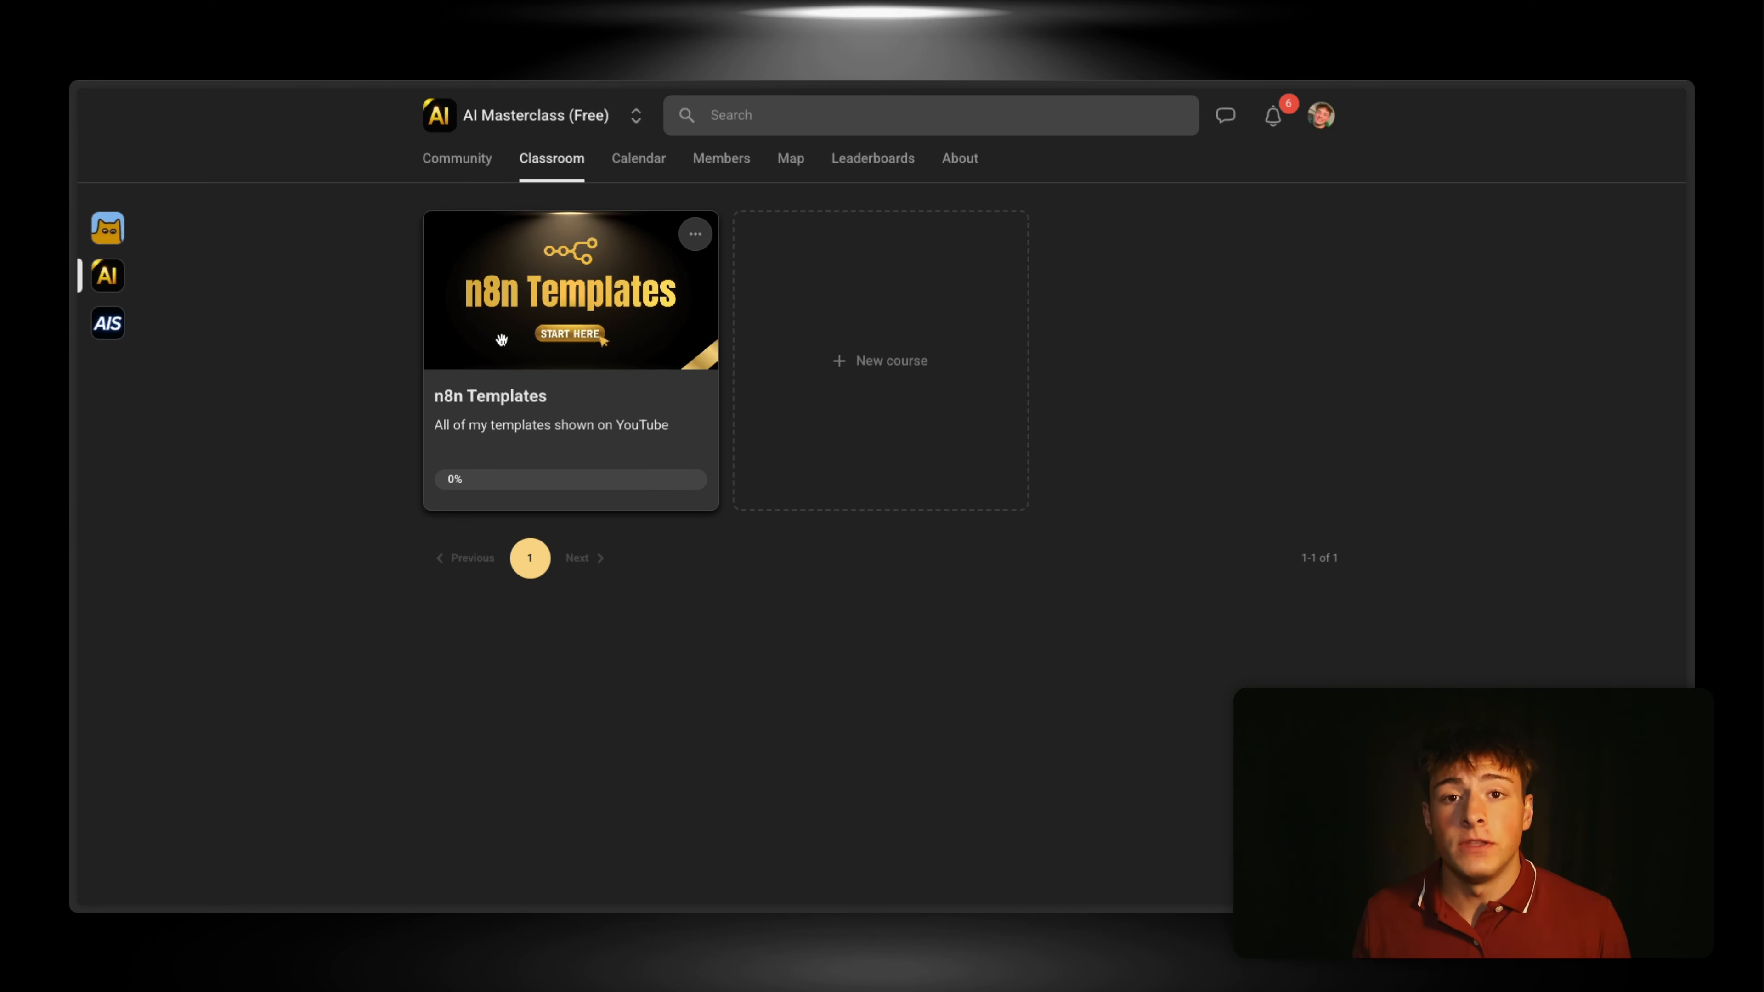
Step: Return to the Solios Chatbot Duplicate workflow in n8n and look at importing a workflow from a file, without choosing one
mouse_move(104, 248)
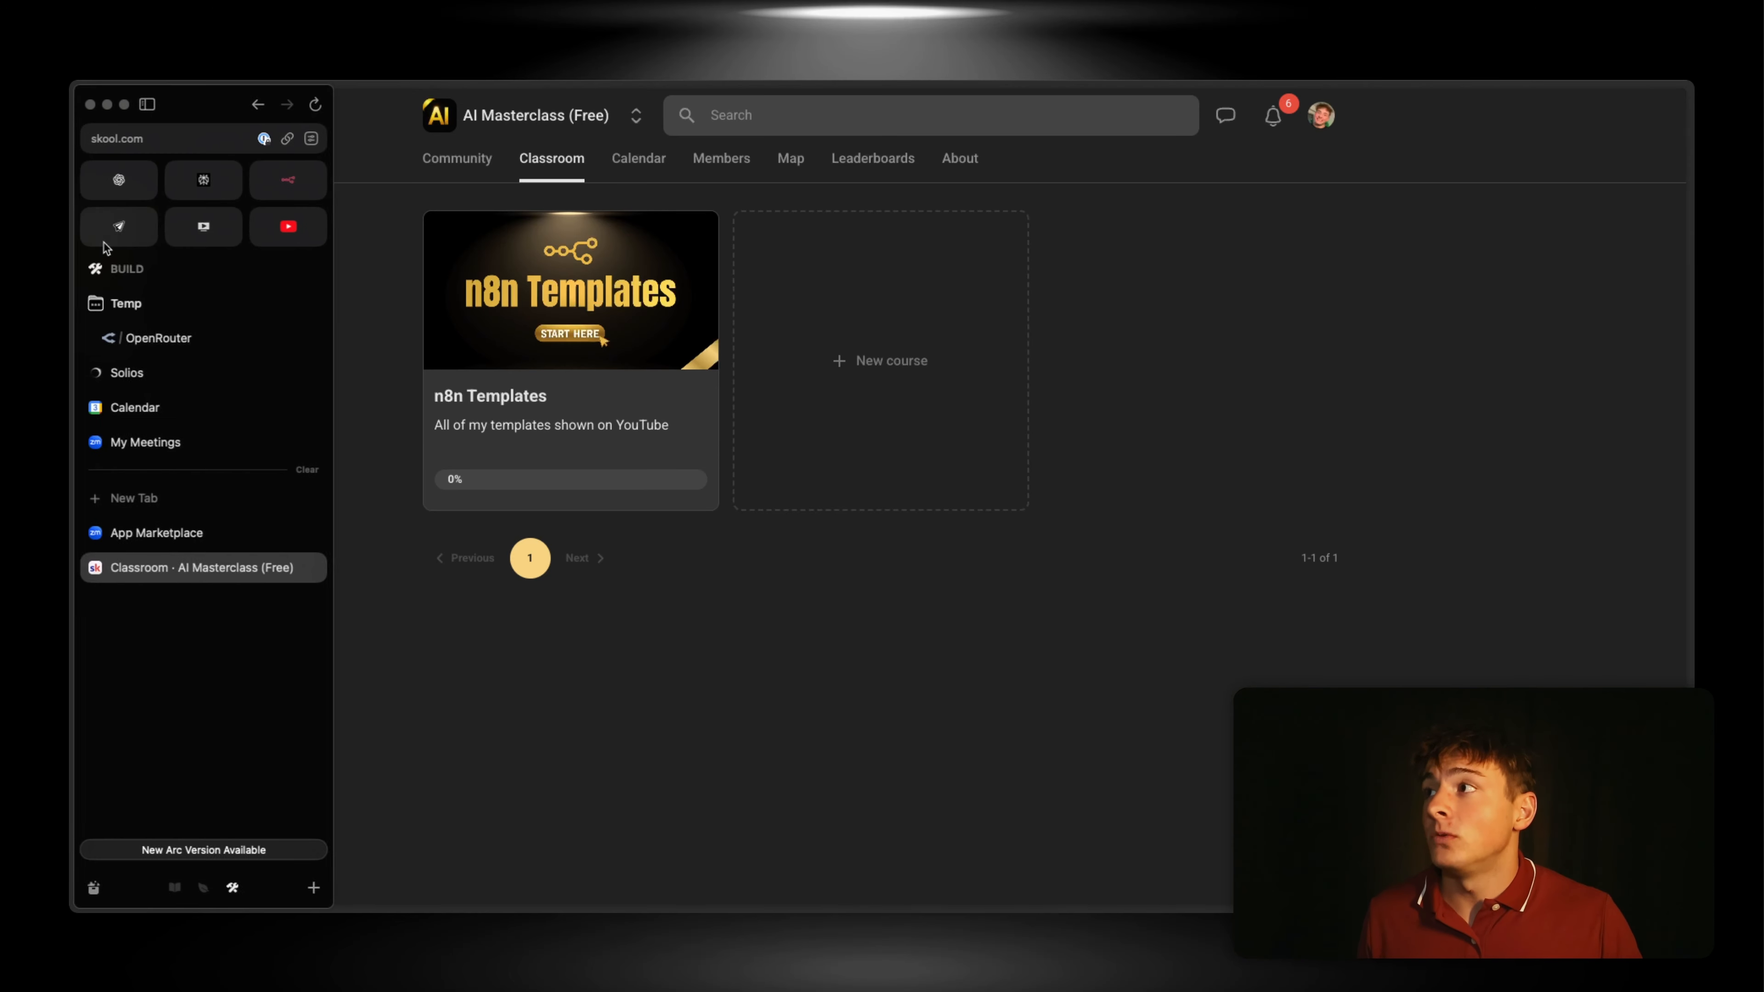
left_click(288, 179)
left_click(1507, 117)
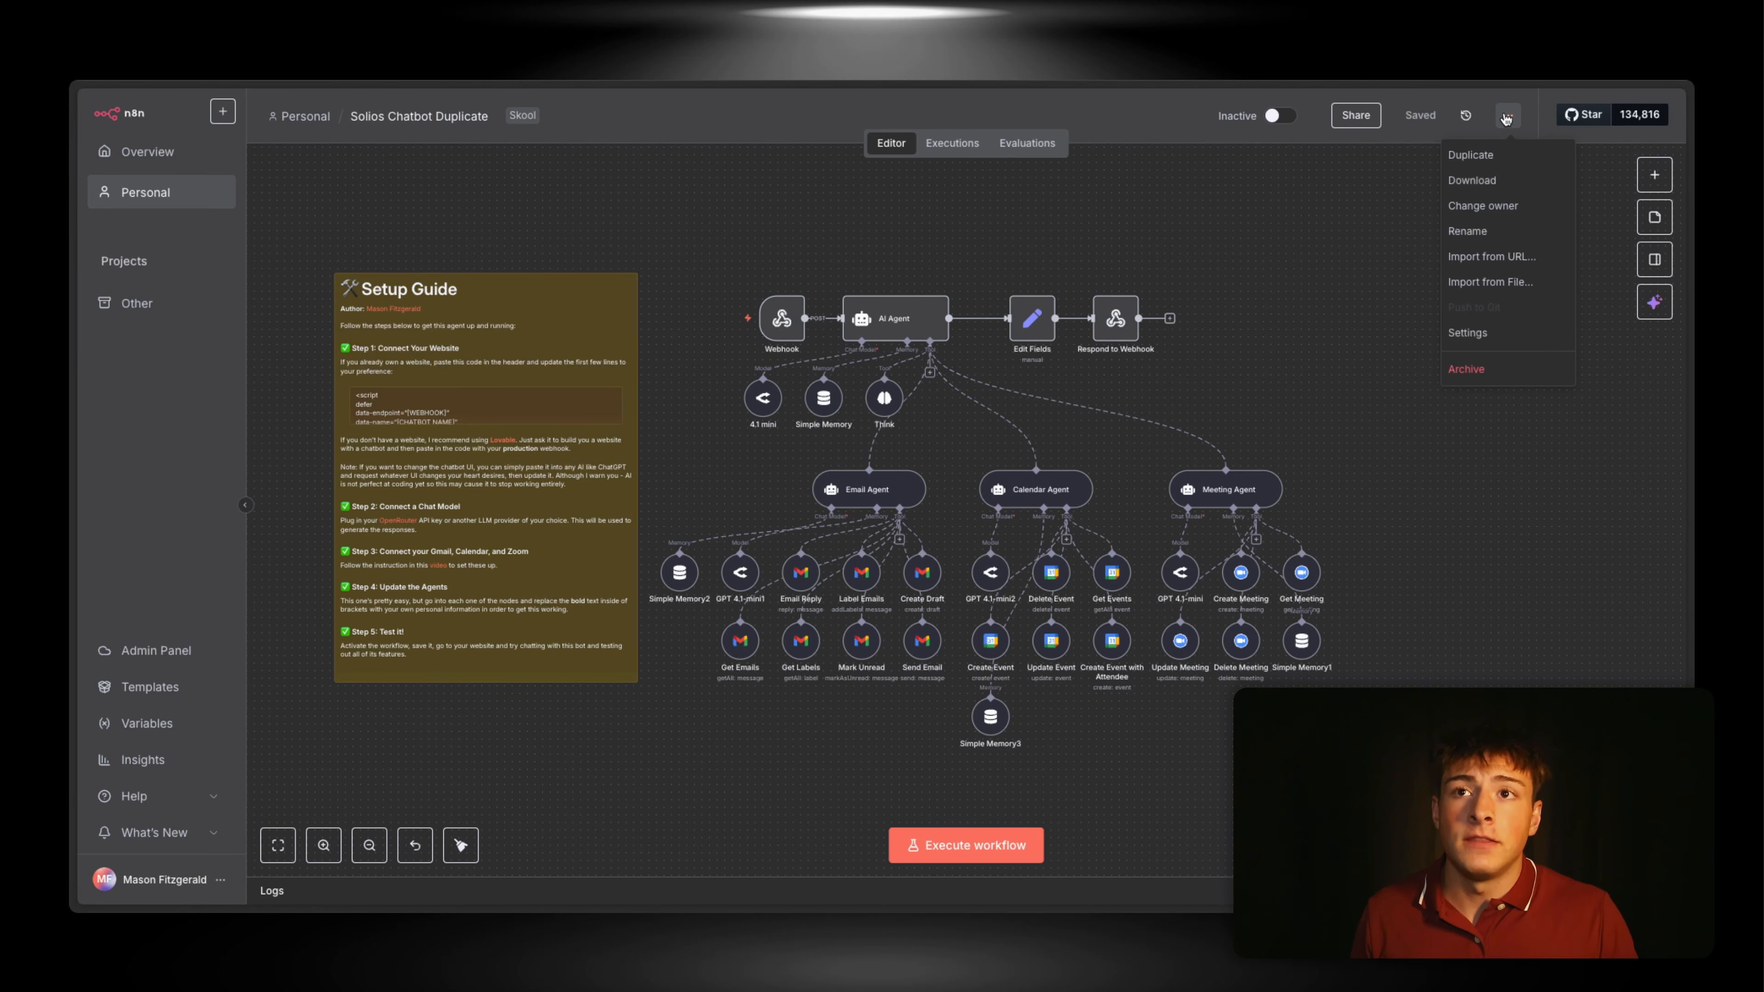
left_click(1514, 284)
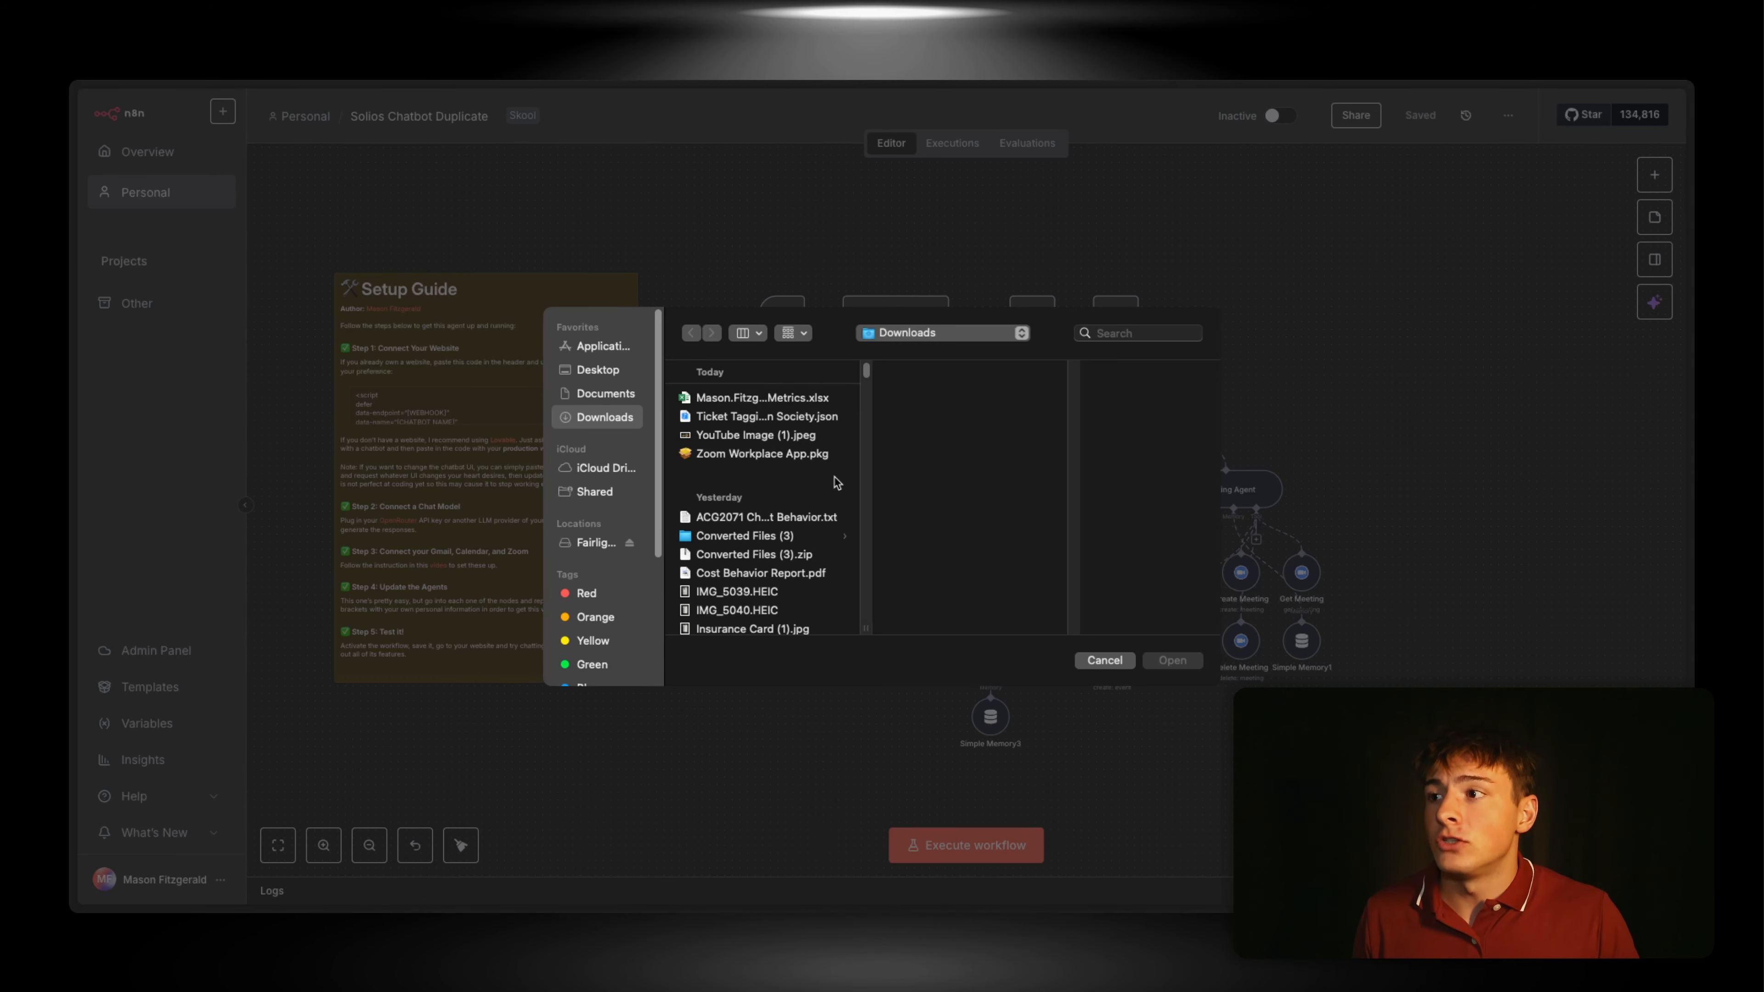
left_click(1104, 661)
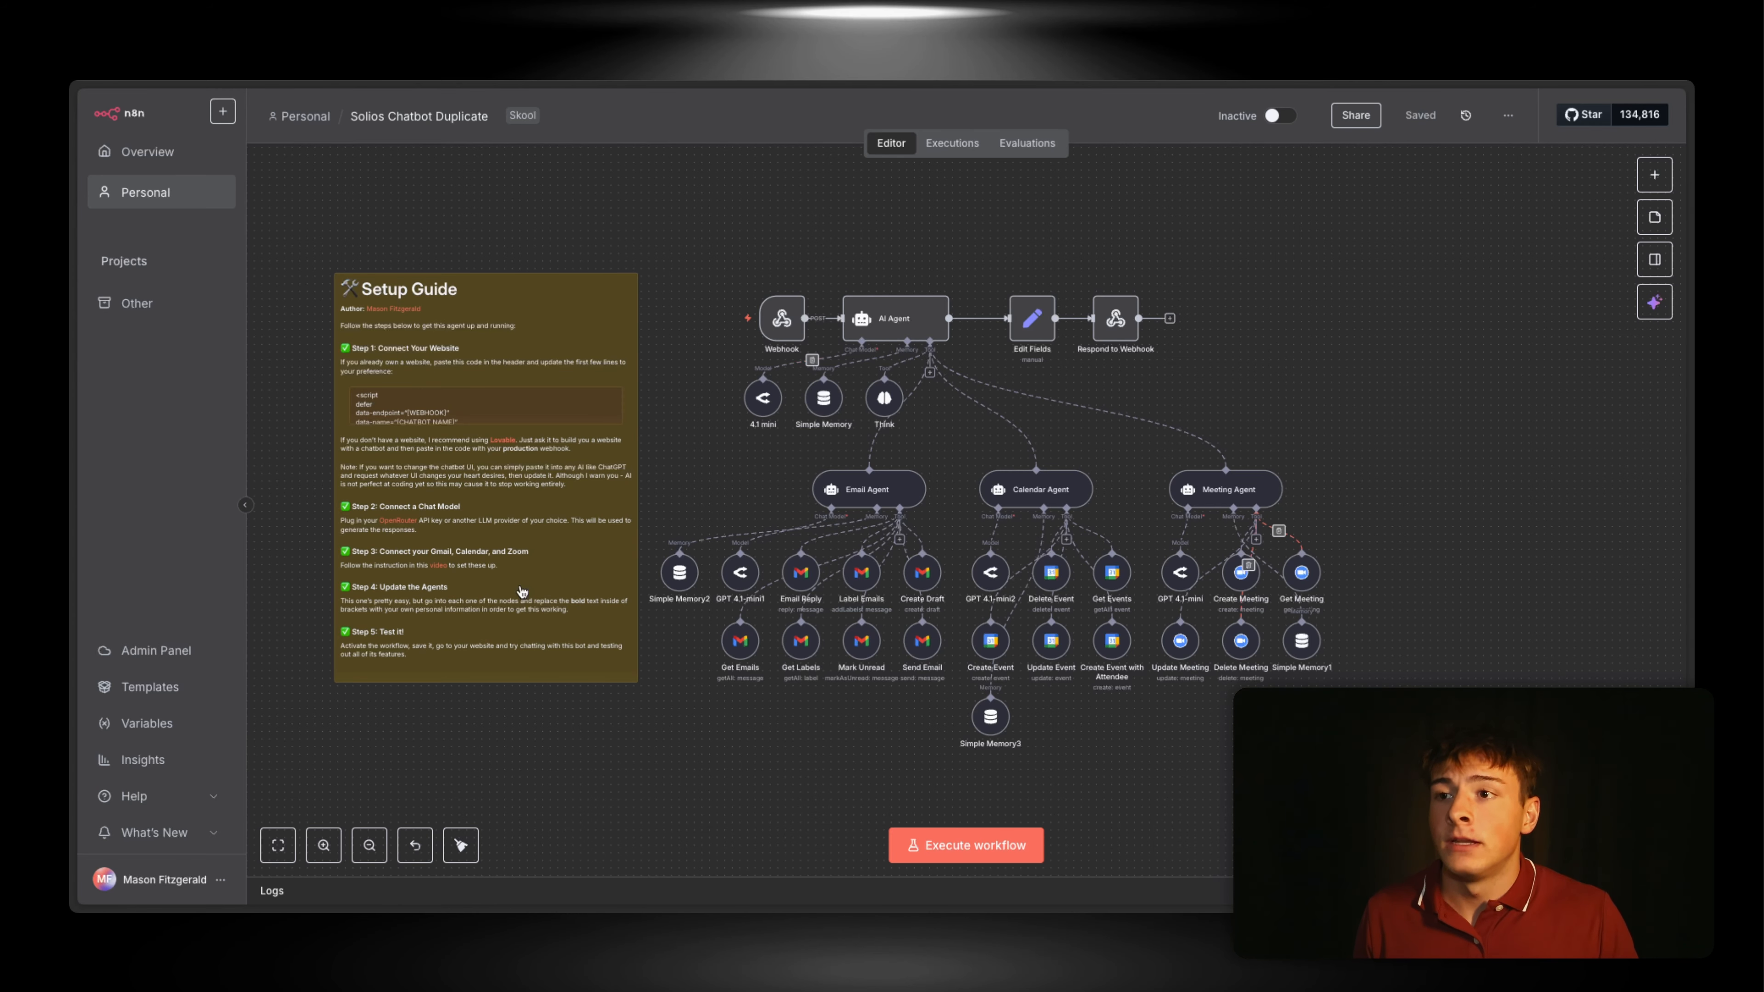